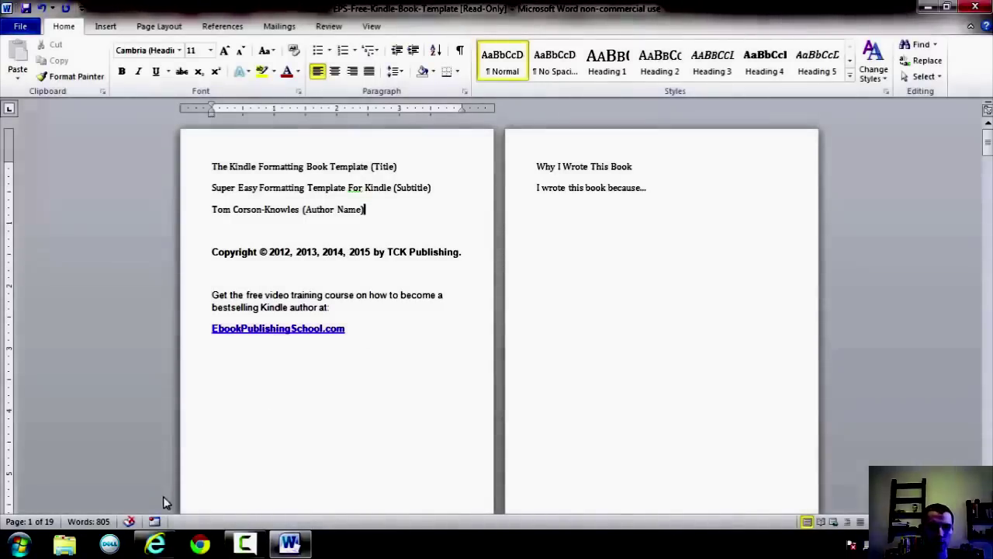
click(154, 543)
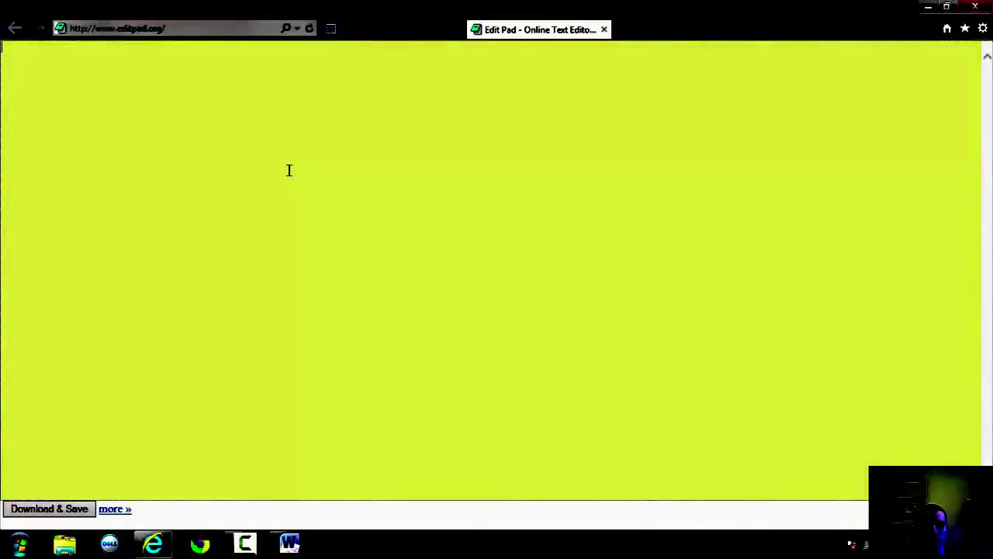
right_click(289, 170)
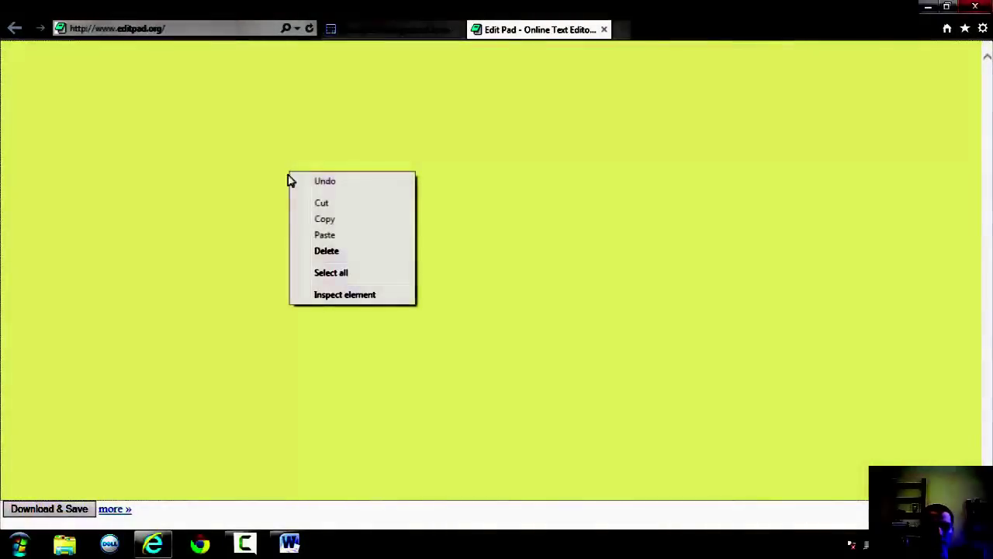
click(324, 234)
Switch to the Word document and copy its entire contents
click(290, 543)
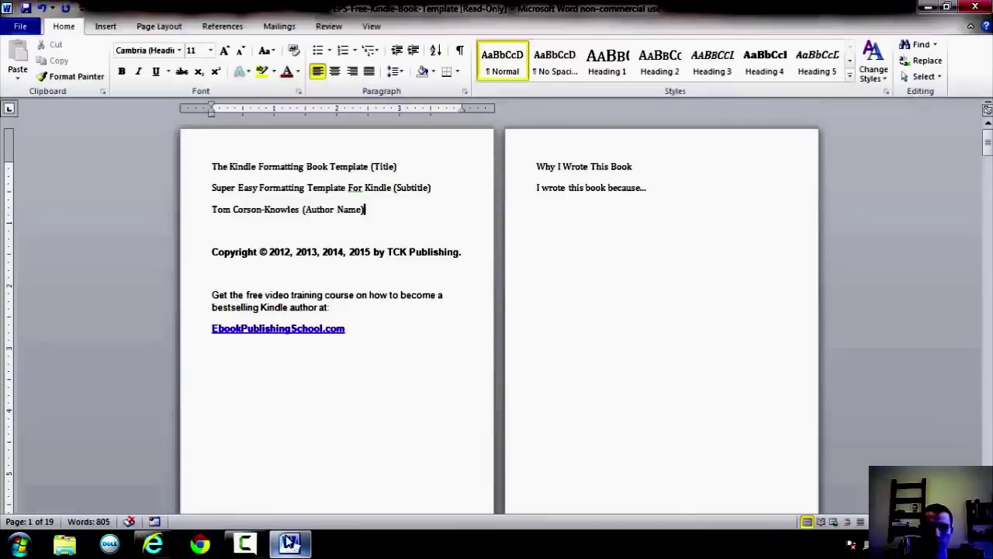
key(ctrl+a)
right_click(408, 333)
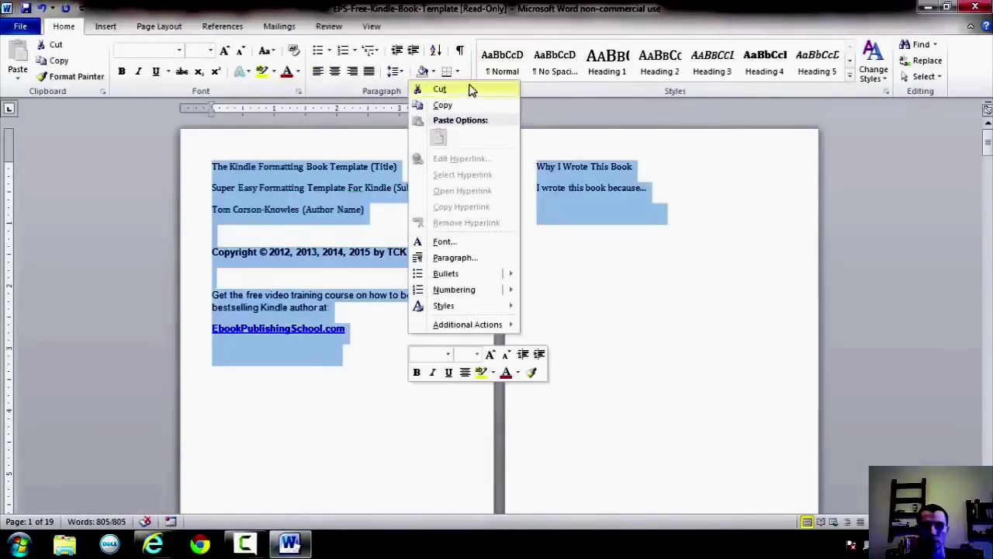
click(442, 105)
Switch to the Edit Pad online text editor in the browser and paste the copied book text into it
click(155, 545)
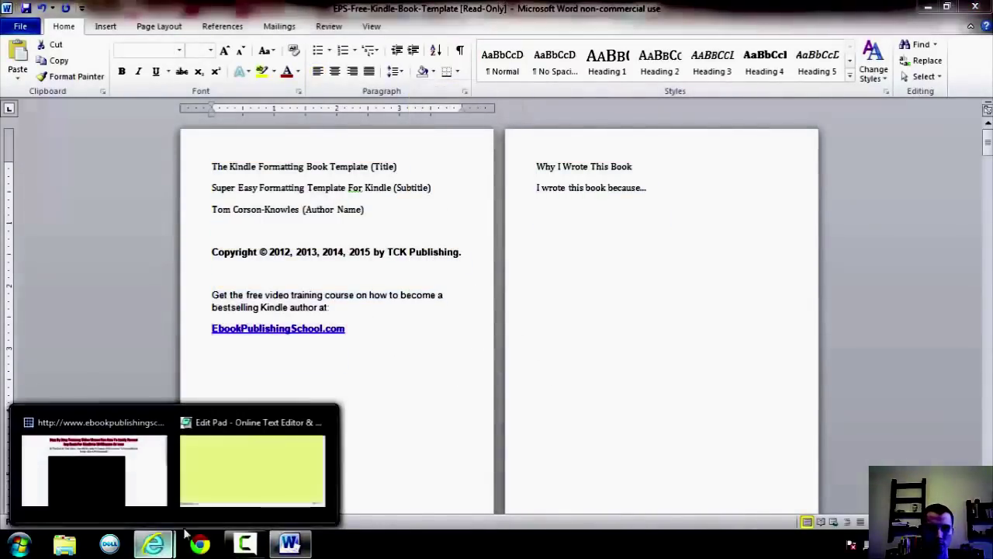
click(217, 485)
right_click(220, 258)
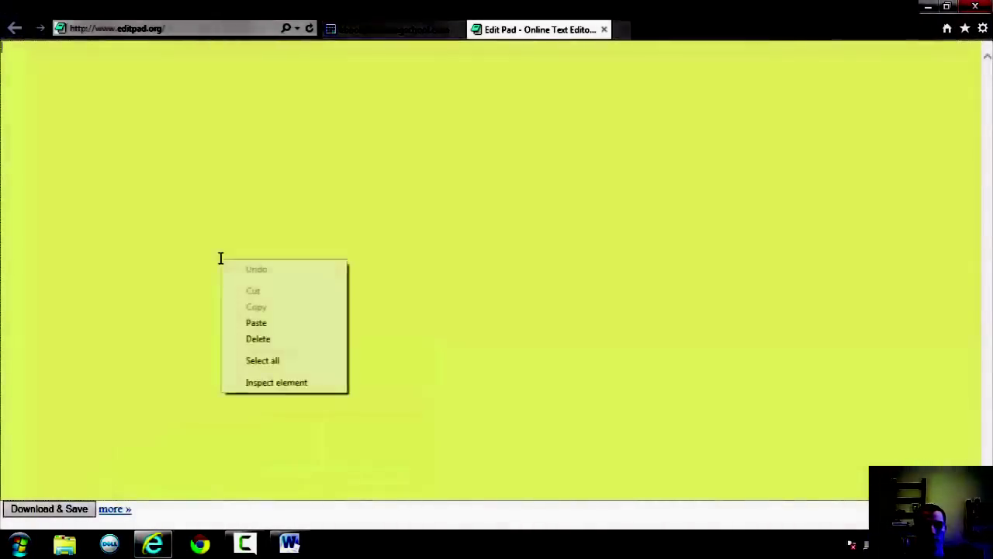
click(264, 324)
scroll(287, 234, up, 5)
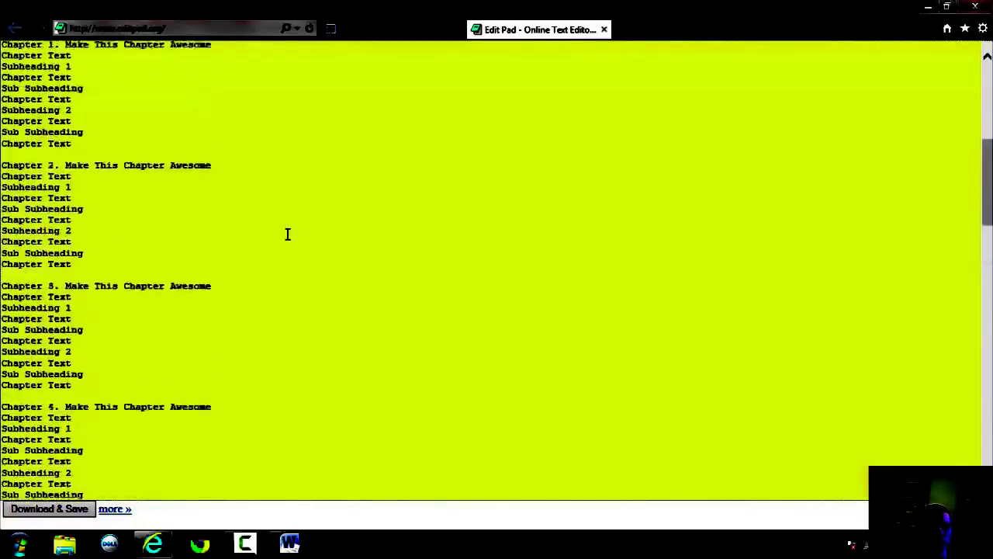
scroll(287, 234, up, 10)
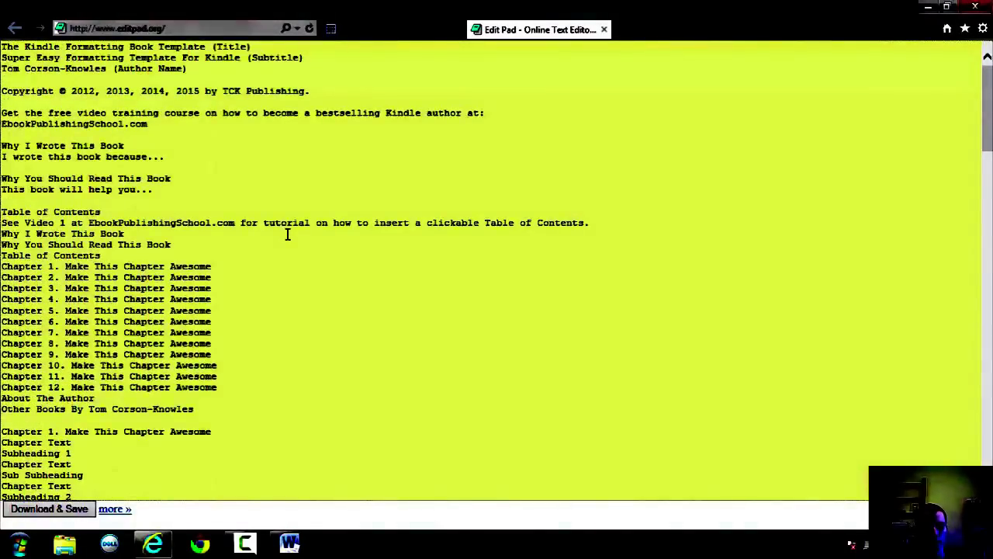
Copy all the plain text from Edit Pad and replace the whole Word document's contents with it
key(ctrl+a)
right_click(247, 256)
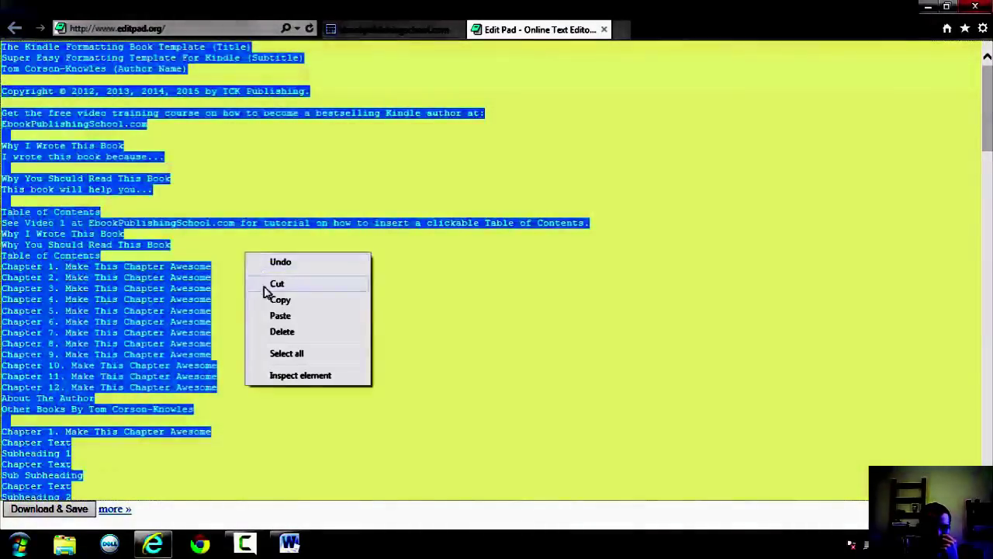
click(276, 301)
click(289, 543)
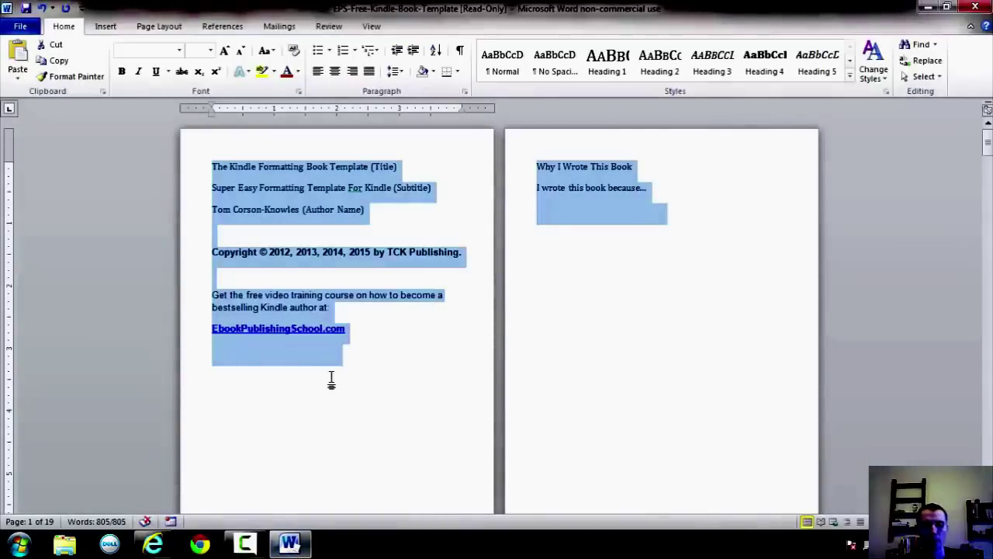
key(ctrl+v)
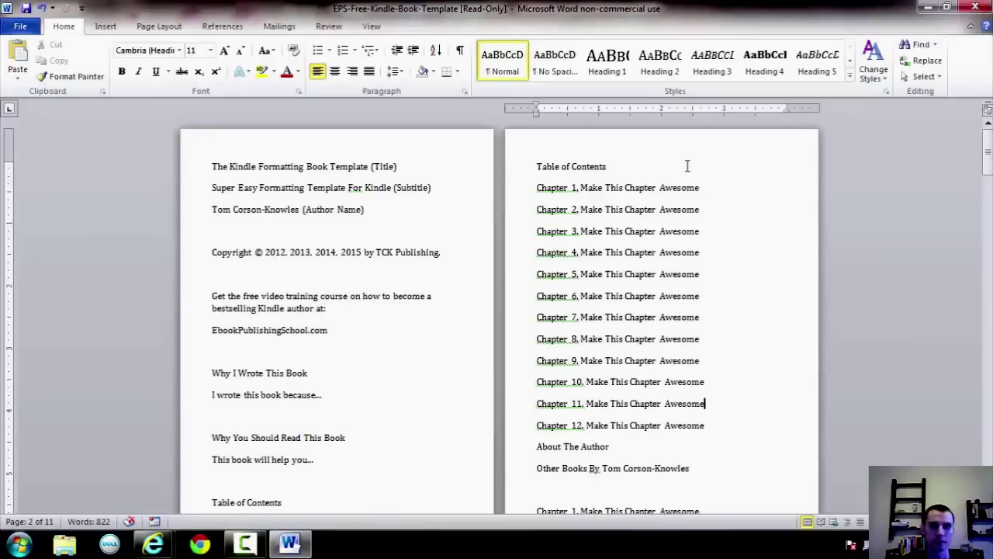
Apply the Simple style set to the document
click(874, 58)
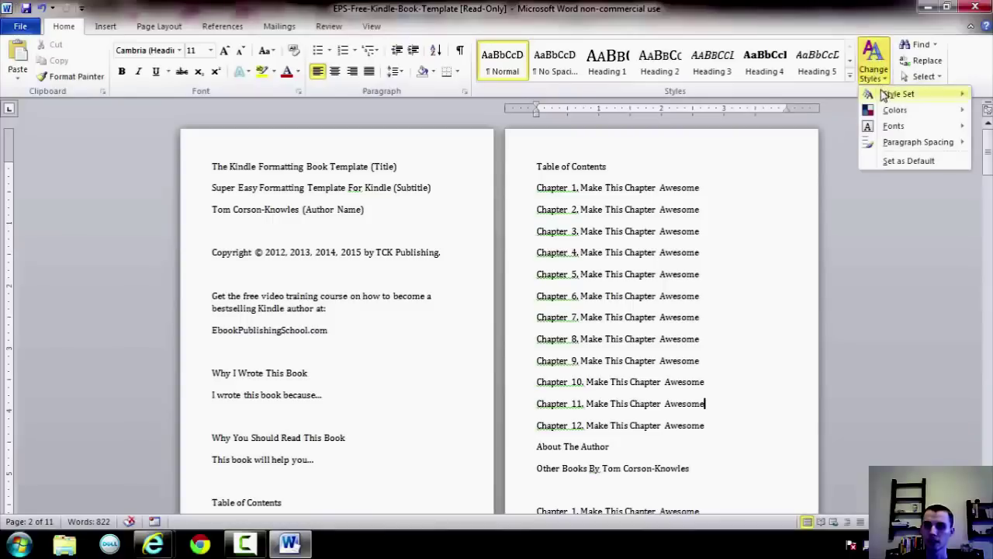
mouse_move(889, 99)
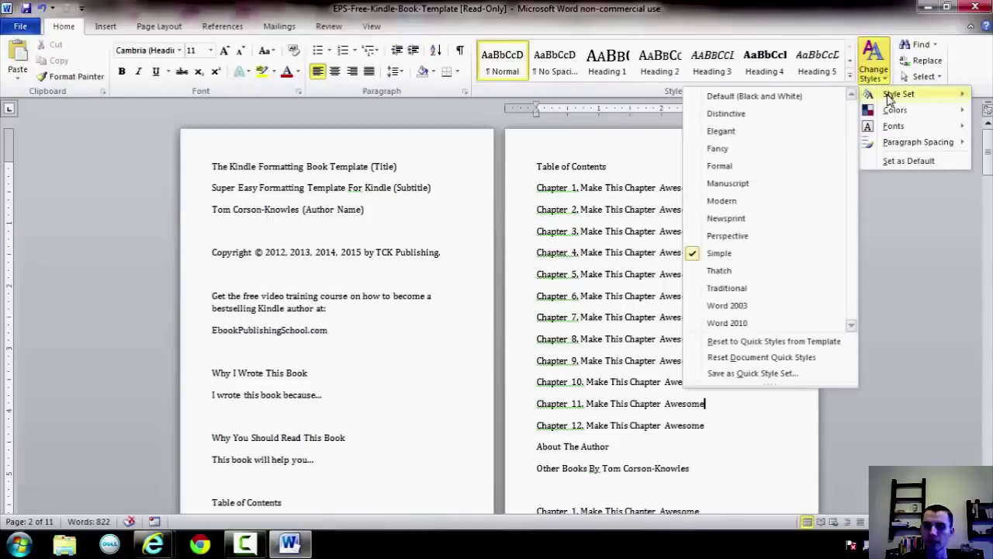
click(719, 253)
click(875, 55)
mouse_move(892, 94)
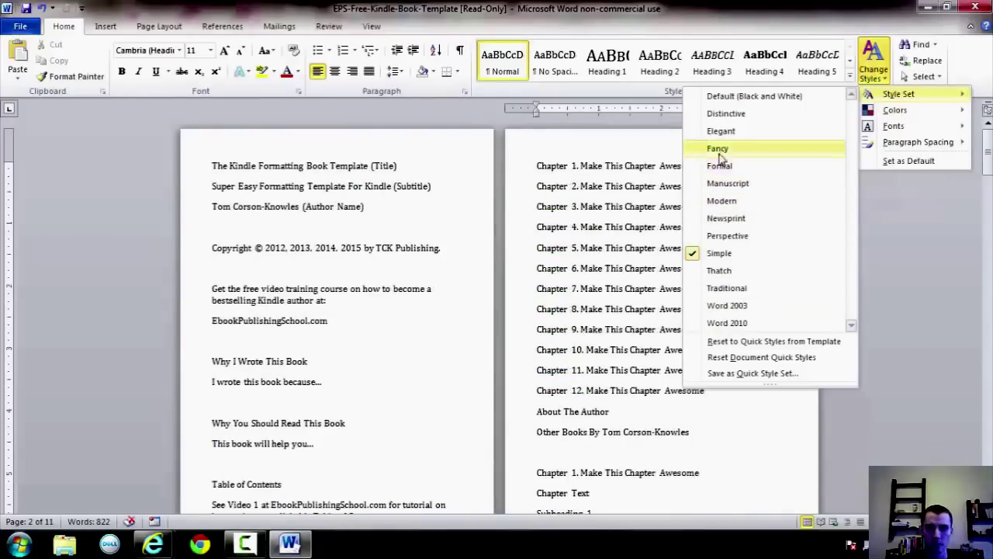
click(718, 253)
click(597, 289)
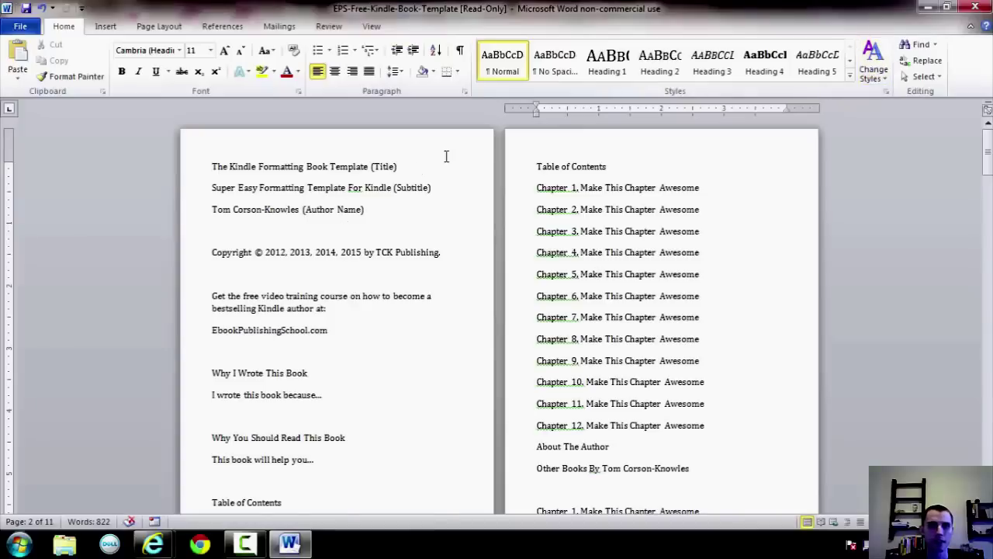
Apply the Title style to the book title line on the first page
drag(434, 162, 209, 172)
click(355, 188)
scroll(328, 282, down, 2)
scroll(328, 281, up, 2)
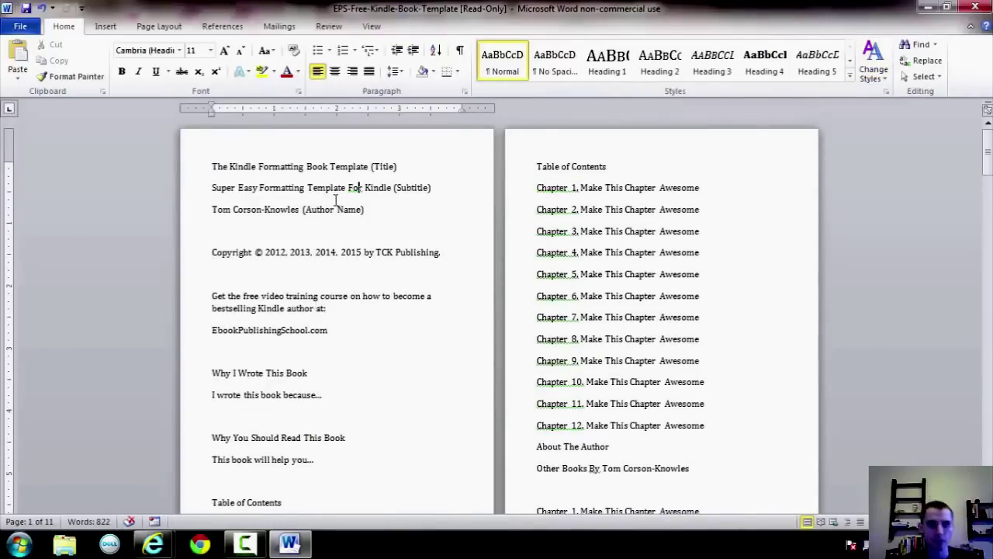
drag(416, 161, 198, 163)
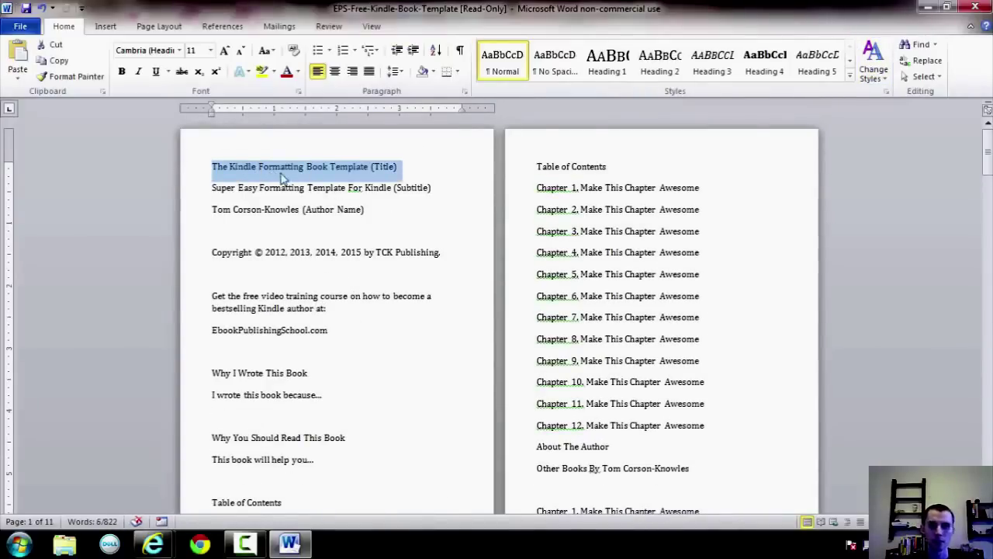
click(851, 77)
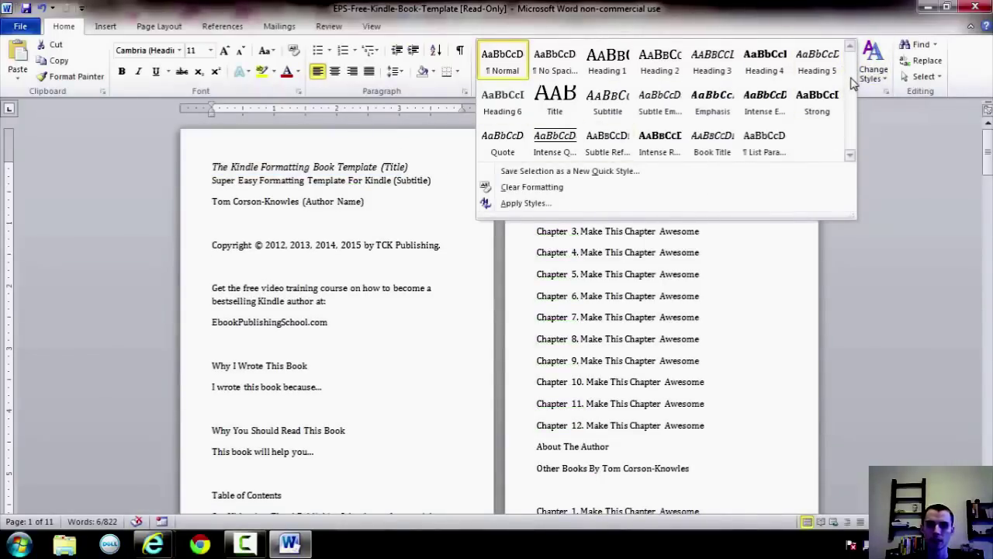
click(543, 101)
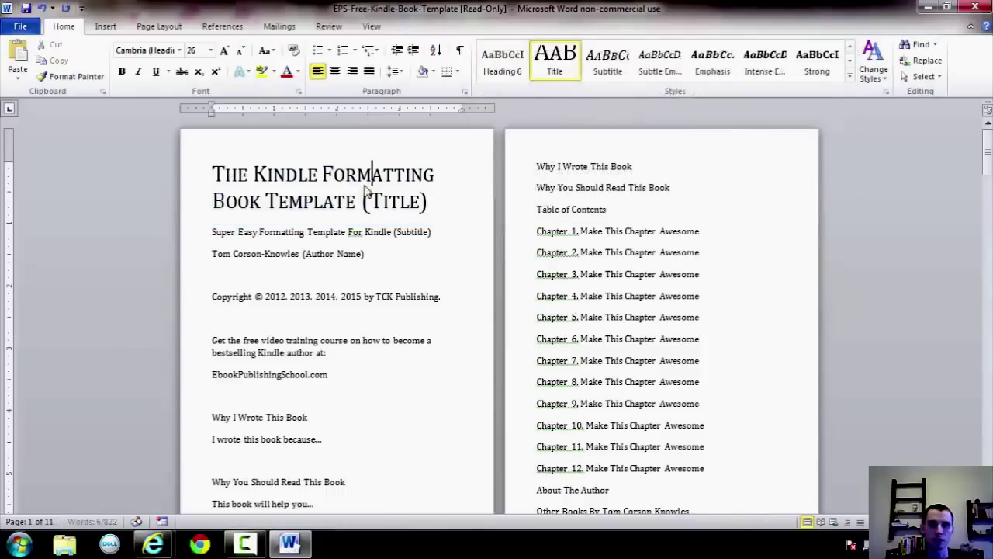
Centre the two-line book title on the first page
triple_click(257, 189)
click(432, 206)
triple_click(423, 206)
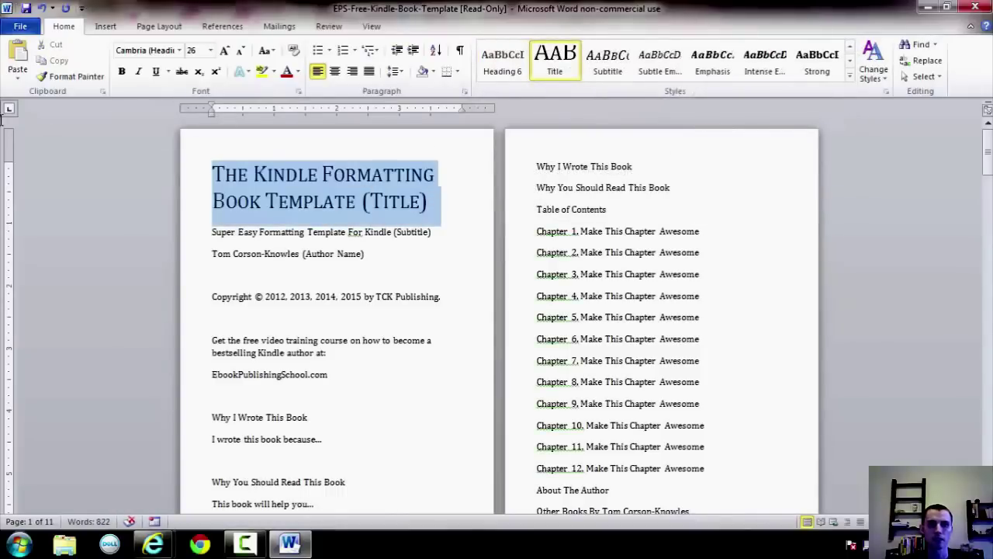
click(428, 205)
triple_click(429, 205)
click(335, 71)
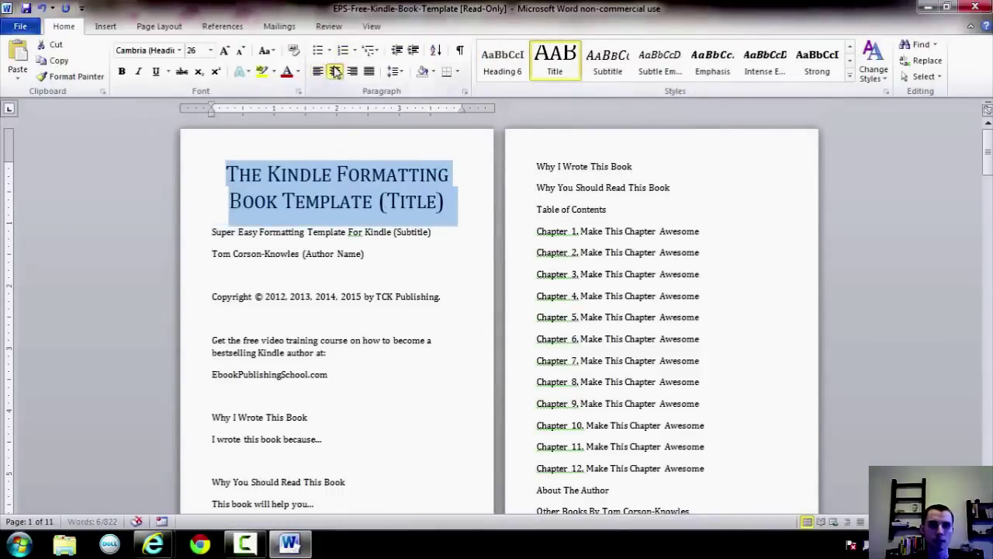
click(324, 169)
drag(226, 174, 440, 201)
click(443, 202)
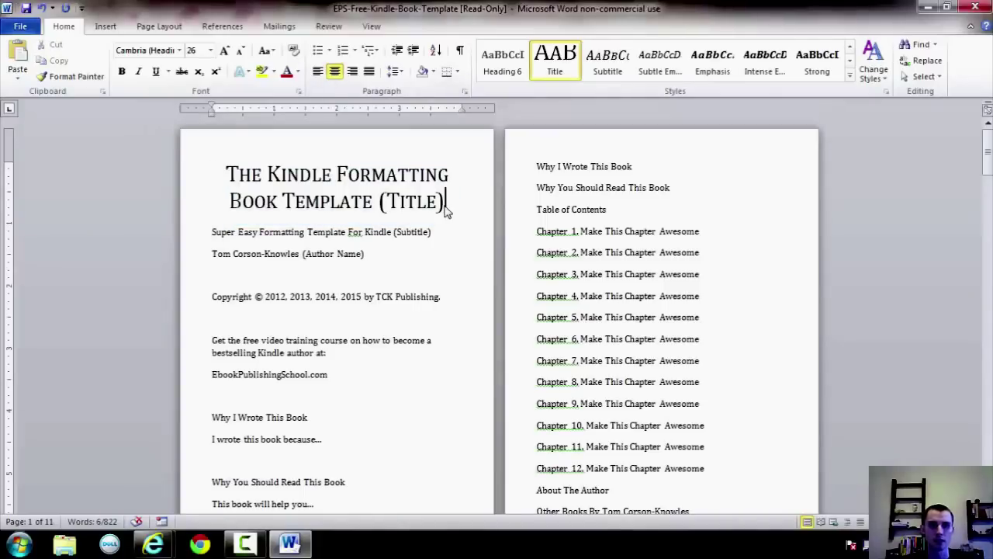
Apply the Subtitle style to the subtitle and author name lines and centre them
drag(370, 256, 224, 236)
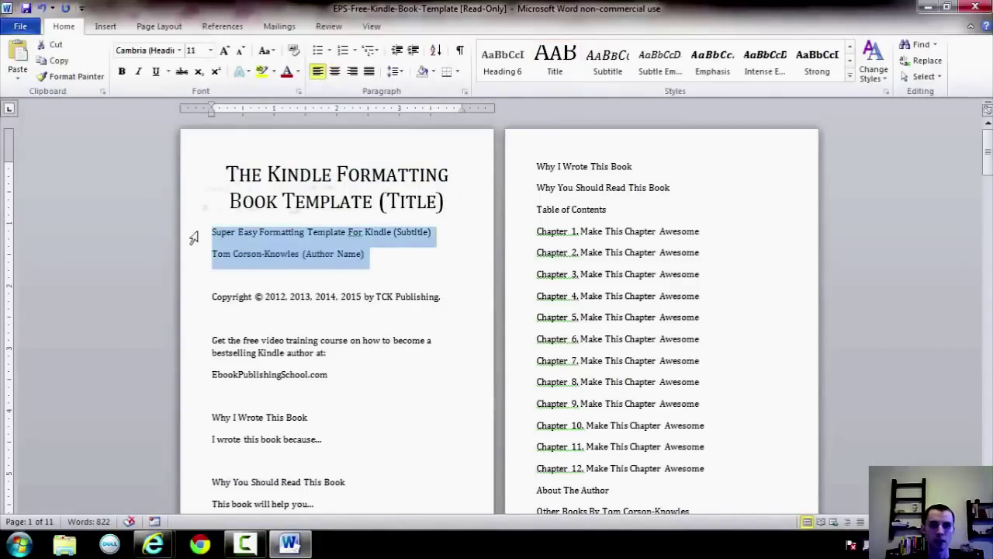
click(601, 62)
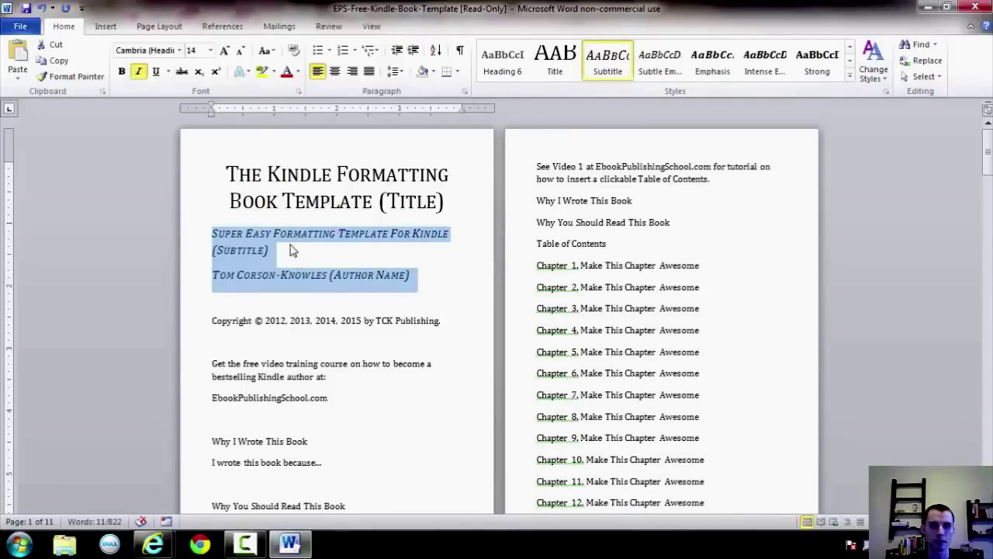
click(336, 71)
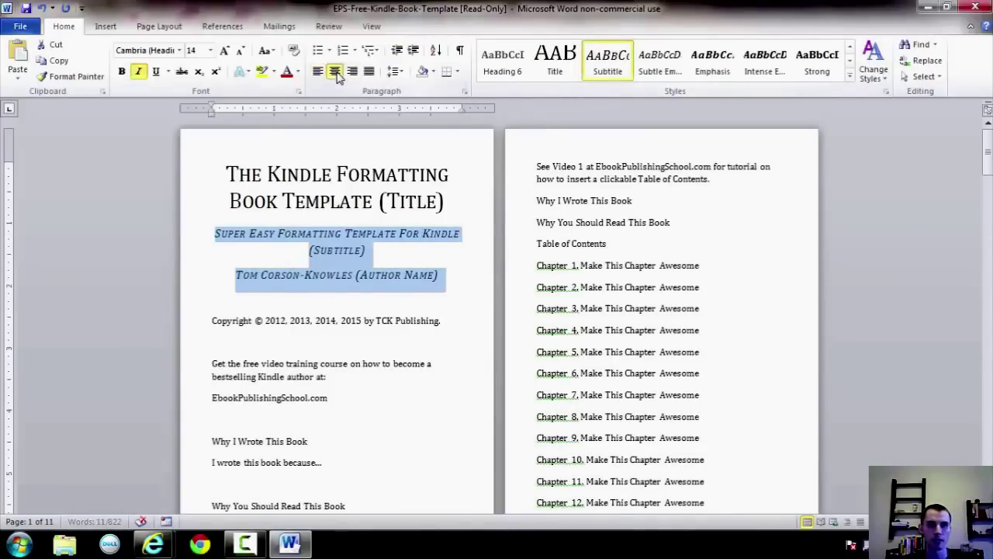
click(321, 250)
scroll(280, 242, down, 3)
scroll(279, 242, up, 2)
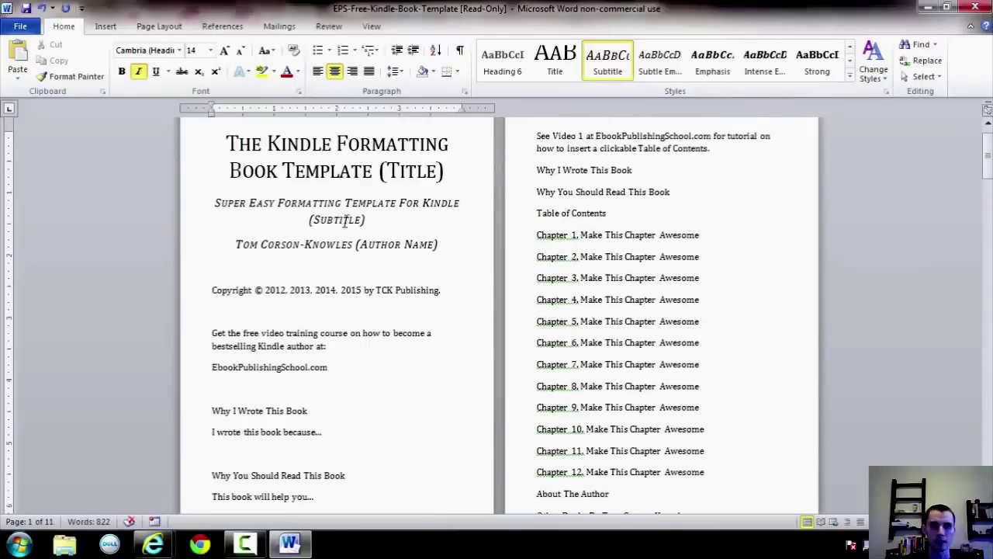
Centre the block from the copyright notice down to the EbookPublishingSchool.com line
scroll(377, 415, down, 1)
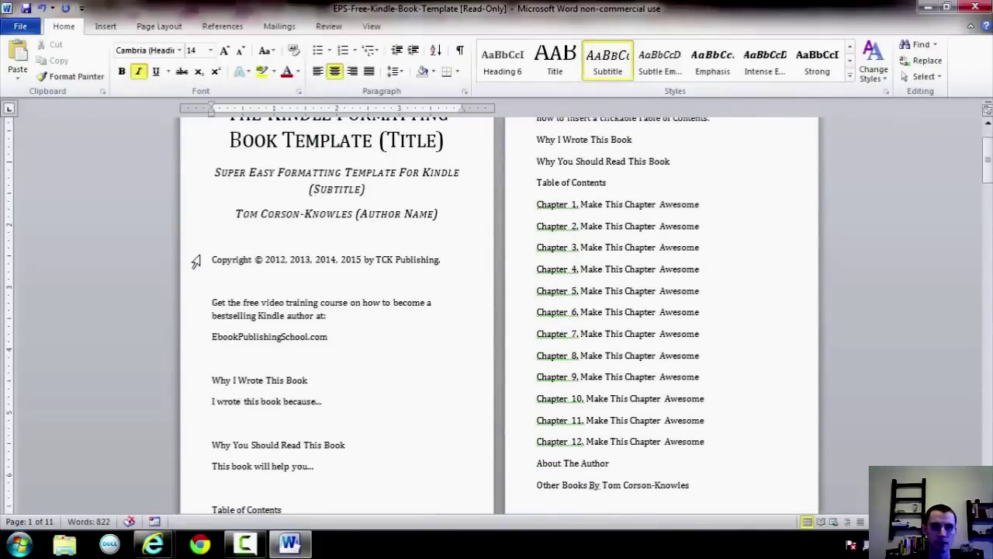
drag(208, 257, 328, 360)
scroll(298, 286, down, 2)
drag(214, 196, 361, 291)
scroll(360, 290, up, 2)
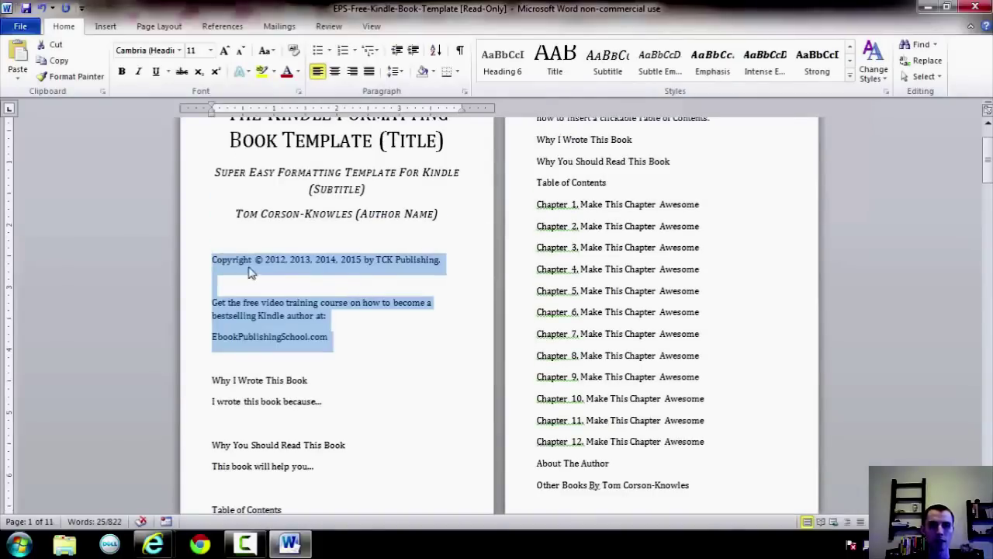
click(215, 258)
drag(211, 257, 348, 337)
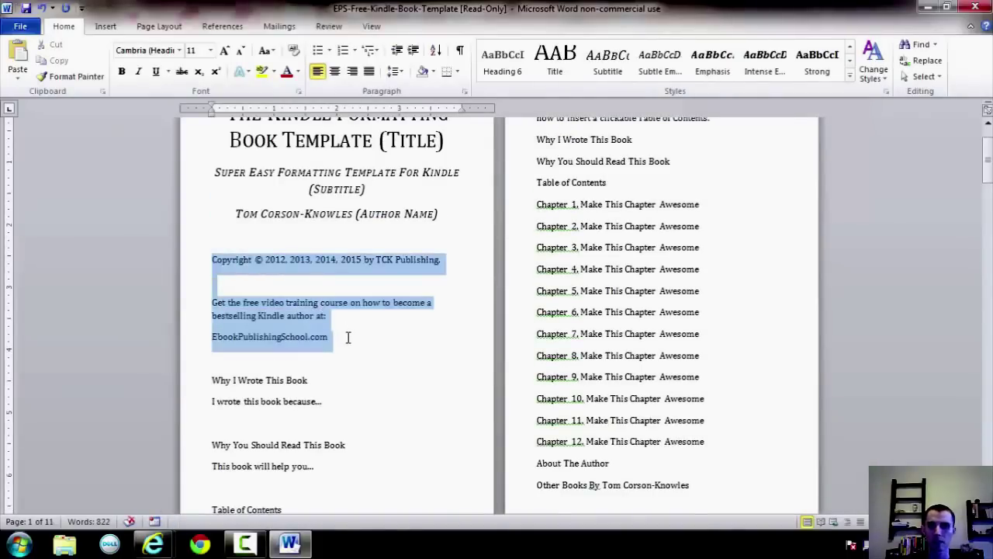
click(849, 52)
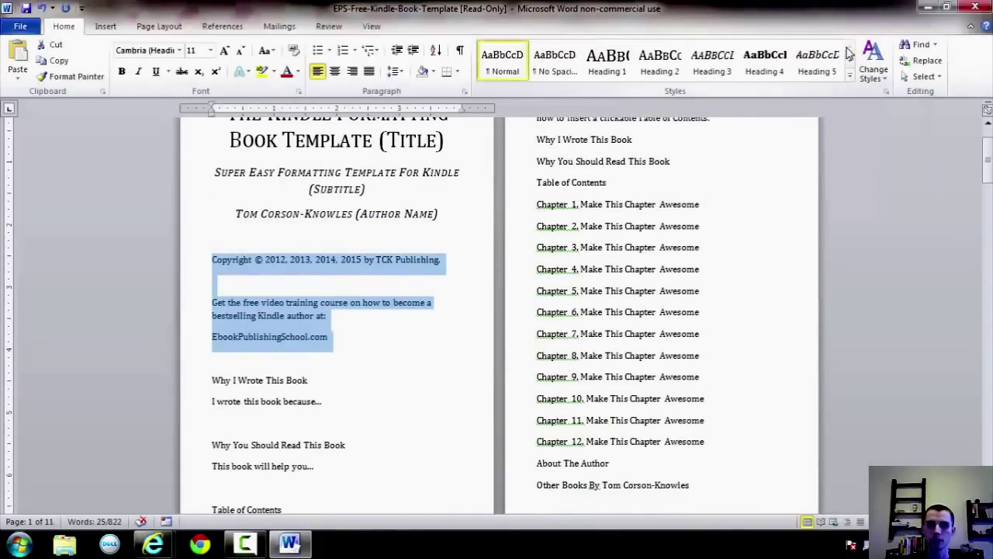
click(336, 71)
click(326, 266)
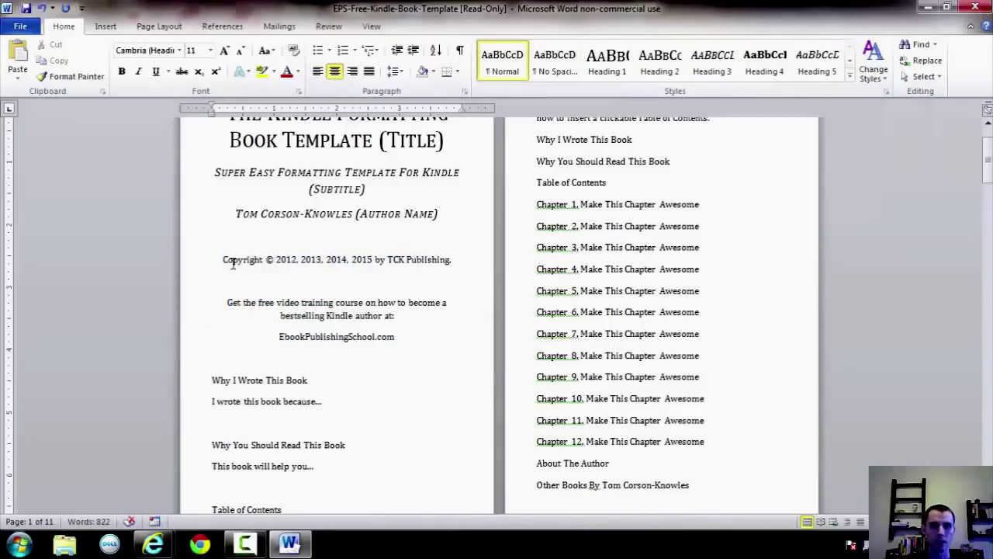
Make the copyright line on the first page bold
scroll(446, 264, up, 2)
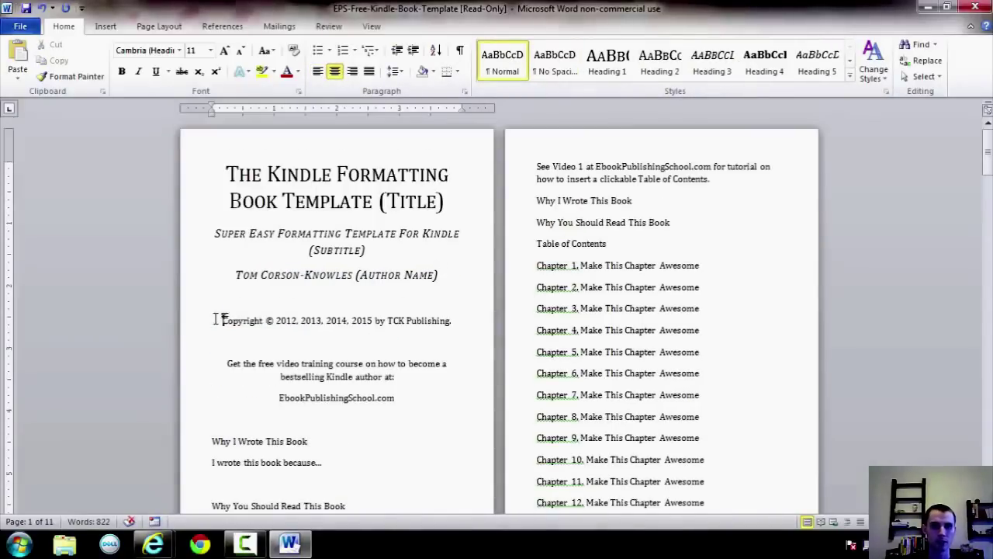
drag(217, 318, 468, 331)
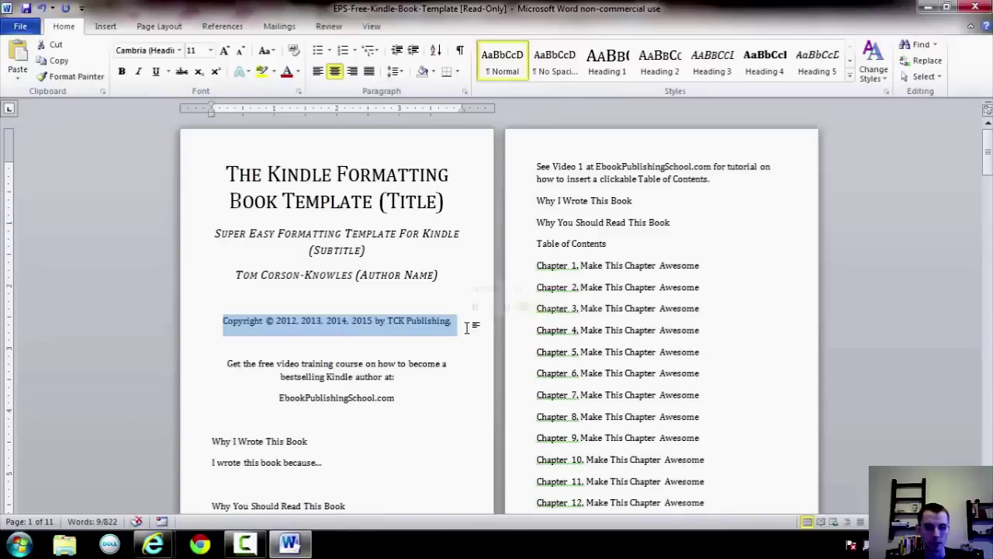
key(ctrl+b)
click(435, 346)
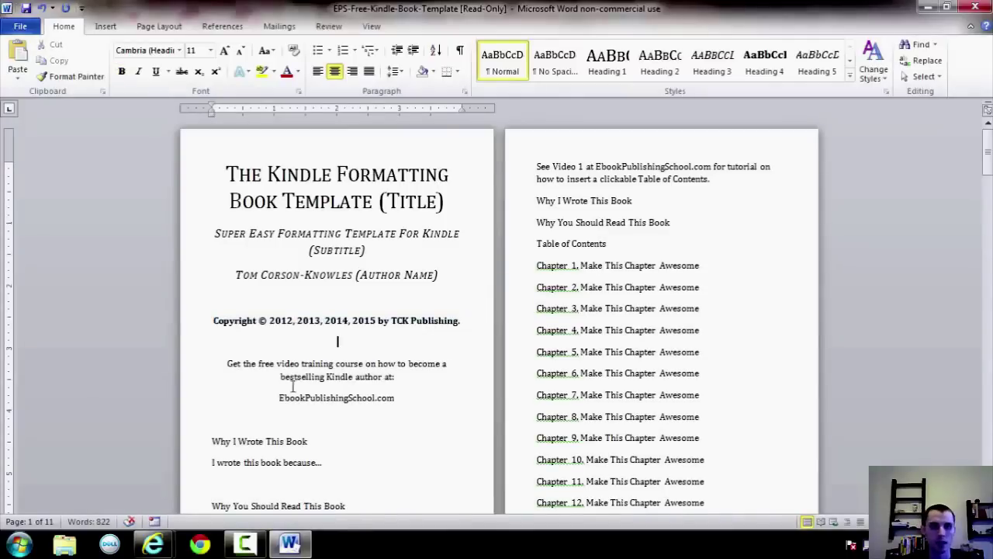
Make the free video training course text and the EbookPublishingSchool.com line on the first page bold
scroll(302, 382, down, 1)
drag(228, 333, 427, 366)
text(b)
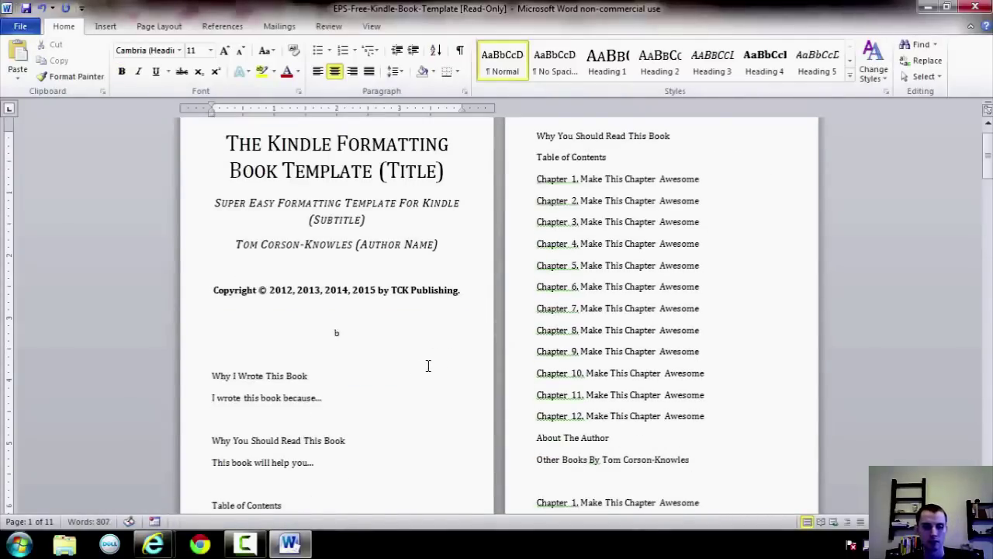
key(ctrl+z)
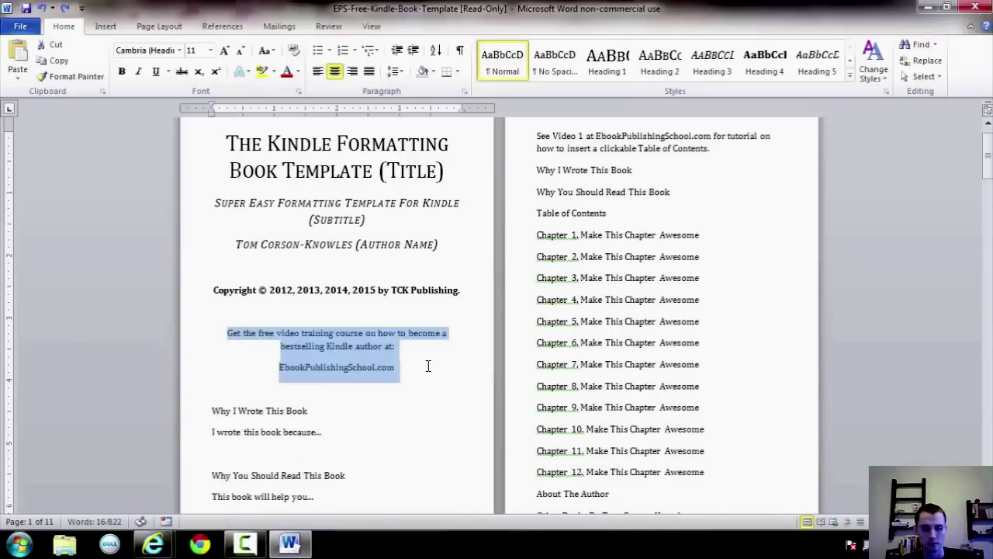
key(ctrl+b)
click(427, 368)
drag(421, 368, 265, 370)
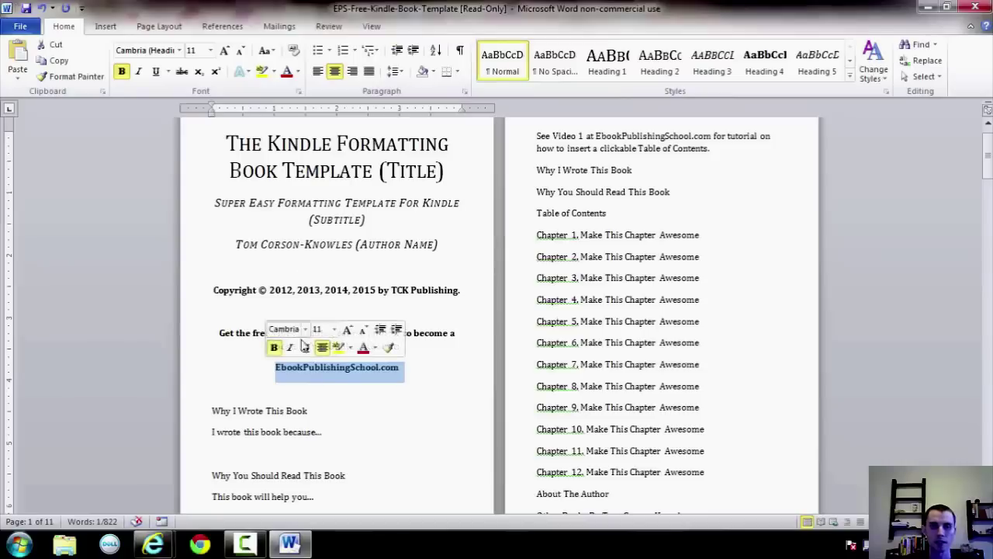
click(393, 367)
click(422, 367)
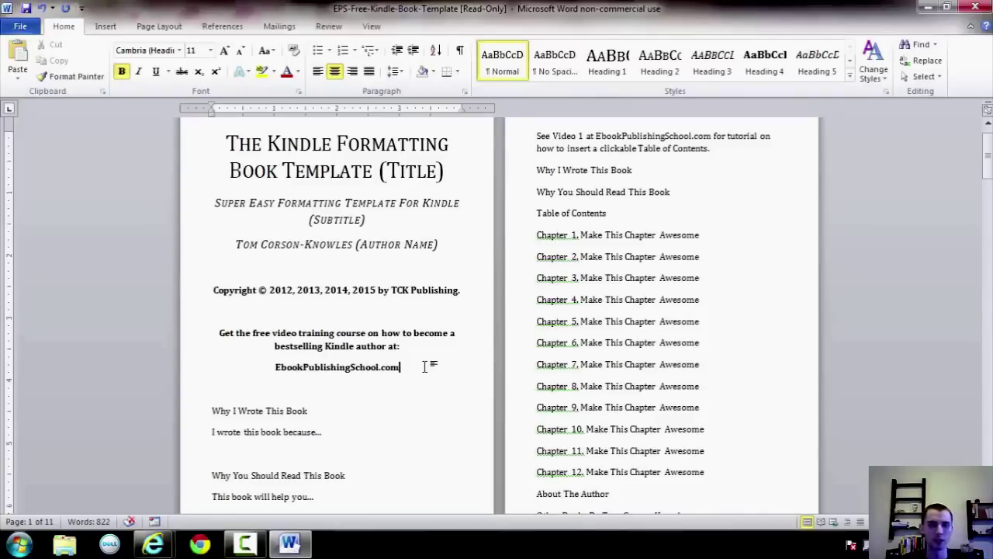
drag(422, 367, 281, 372)
click(400, 368)
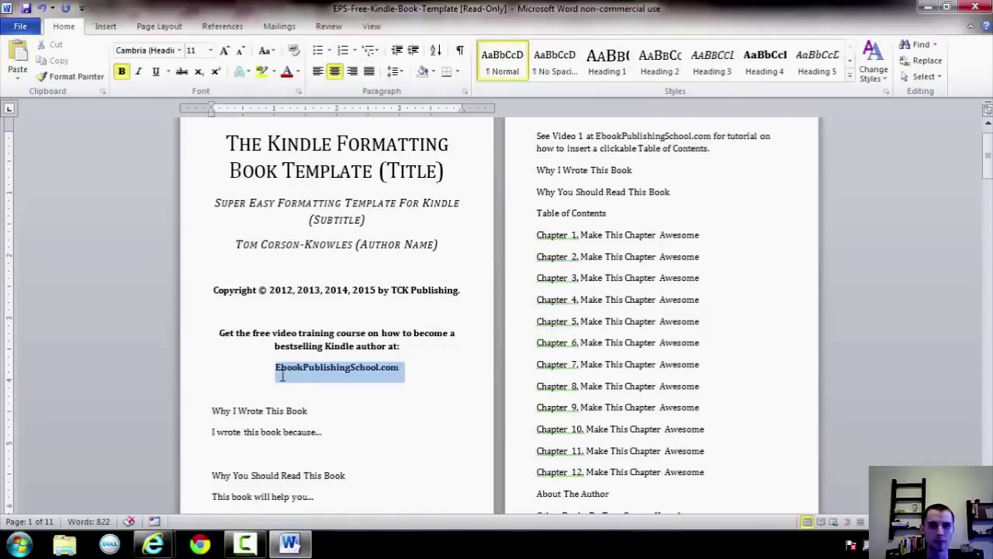
click(111, 29)
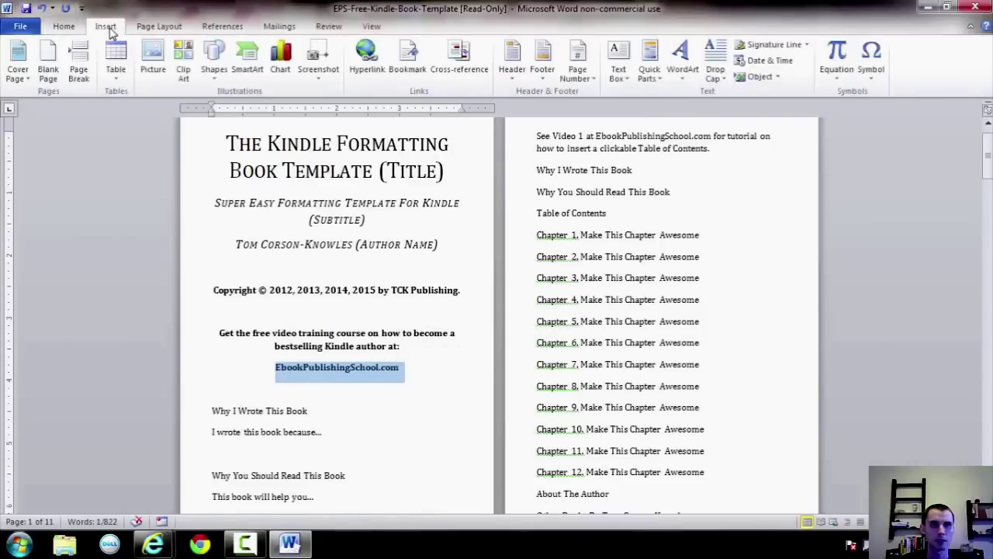
click(378, 59)
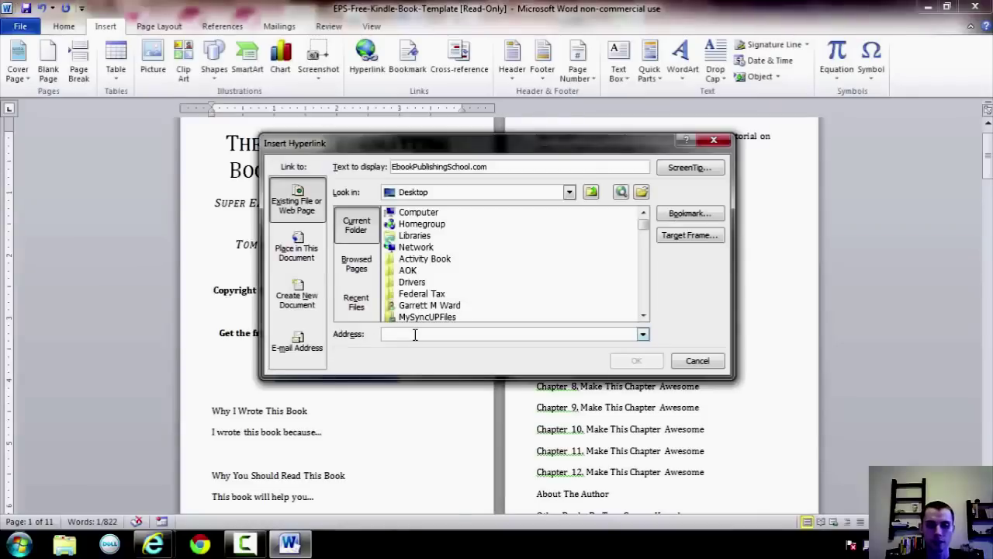
text(http://)
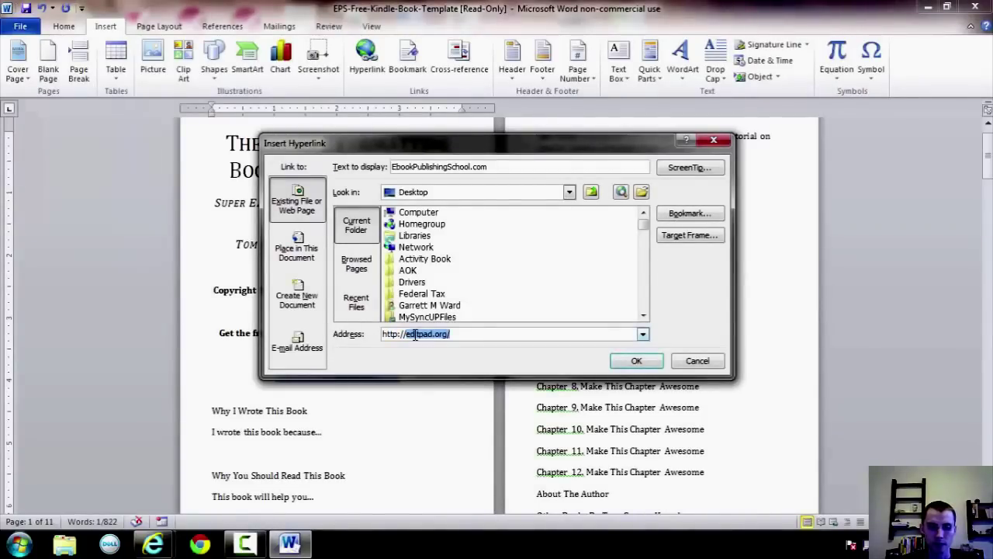
text(www.ebookpubli)
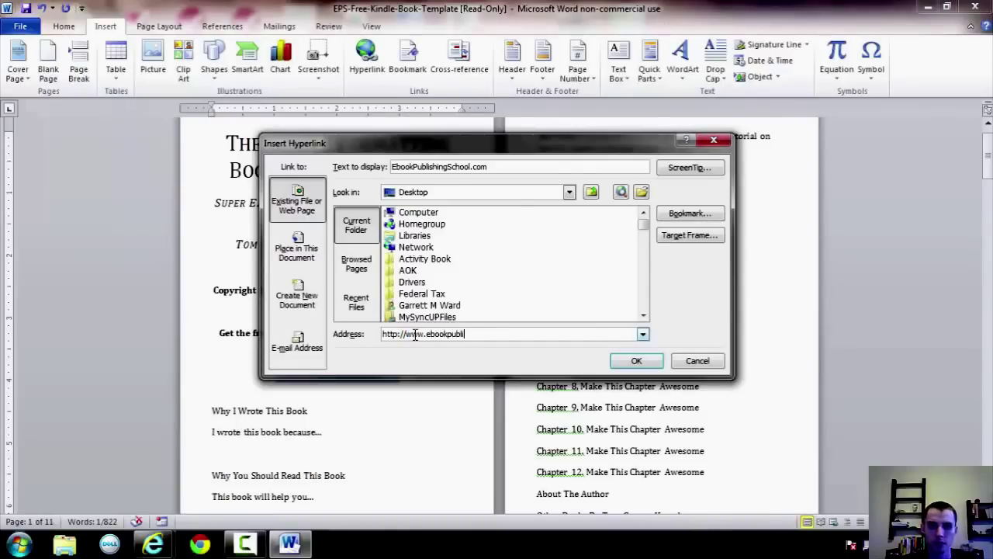
text(shingschool.com)
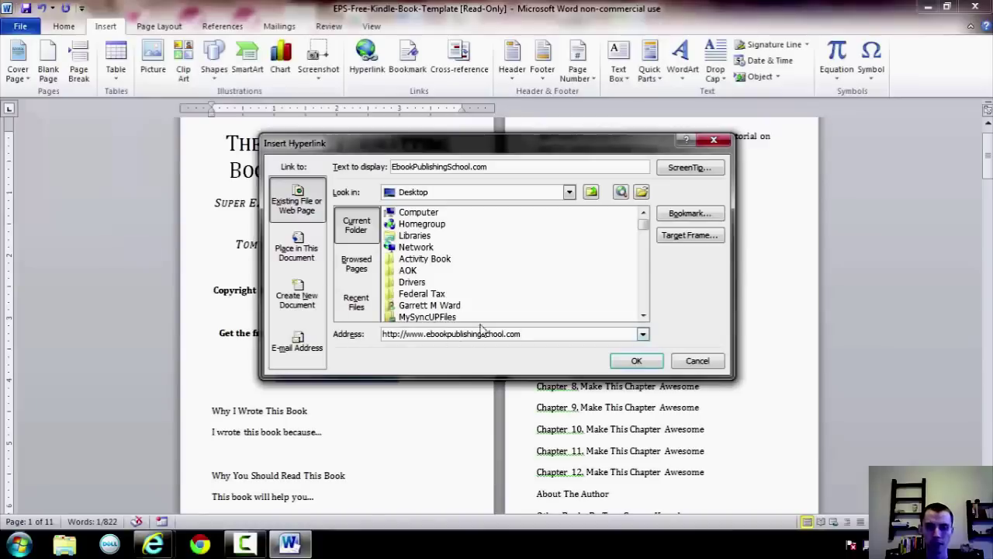
click(636, 361)
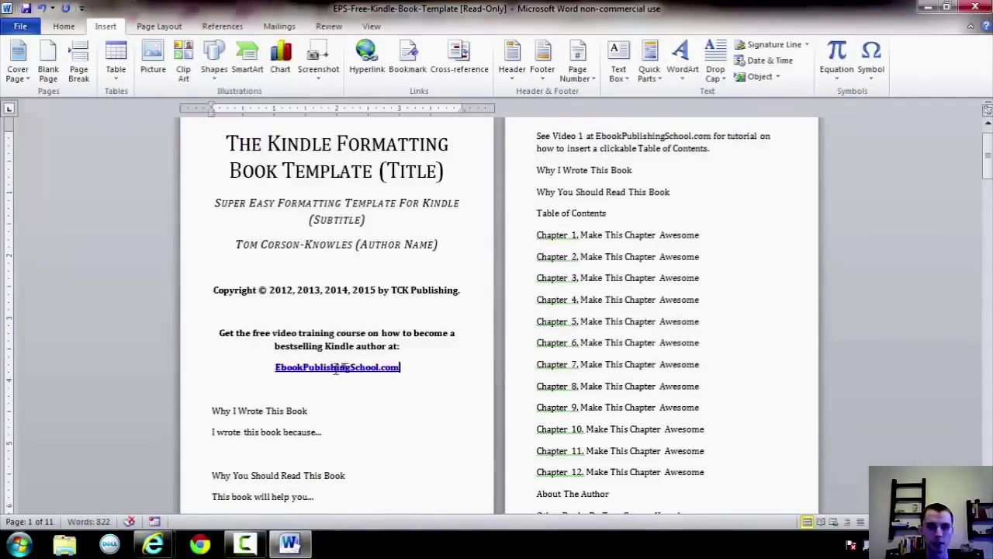
click(412, 372)
drag(412, 373, 269, 371)
click(415, 372)
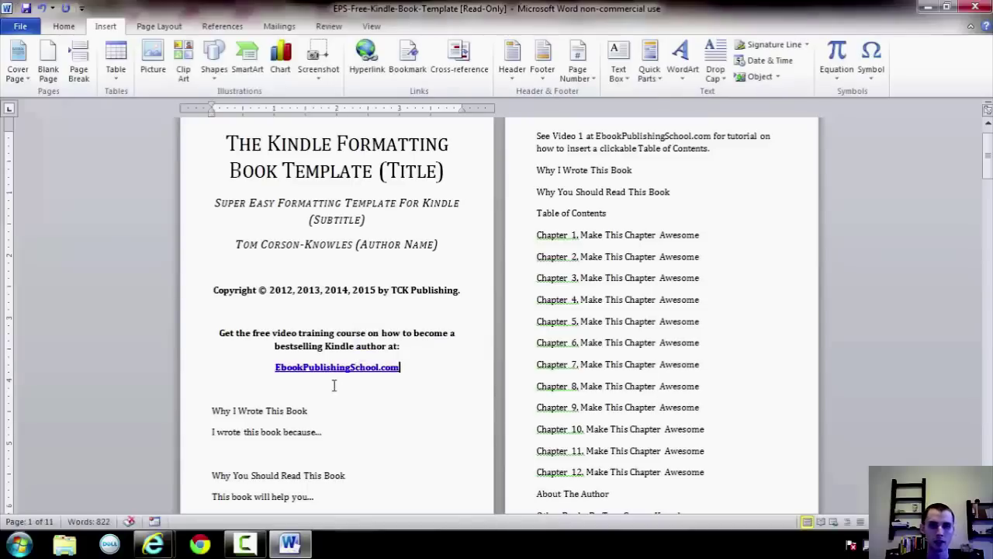
Insert a page break on the blank line below the EbookPublishingSchool.com link
click(219, 392)
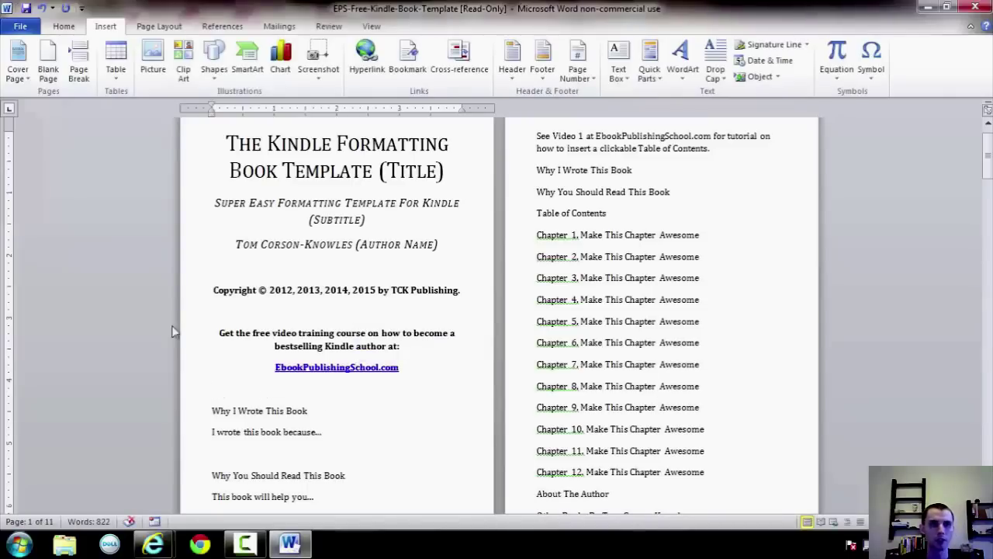
click(81, 68)
scroll(228, 268, down, 3)
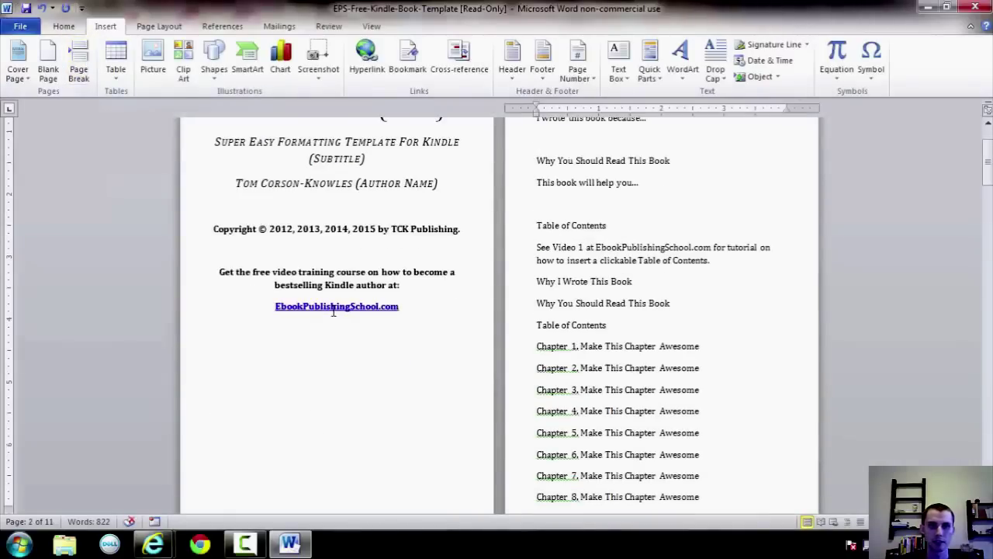
scroll(361, 350, up, 4)
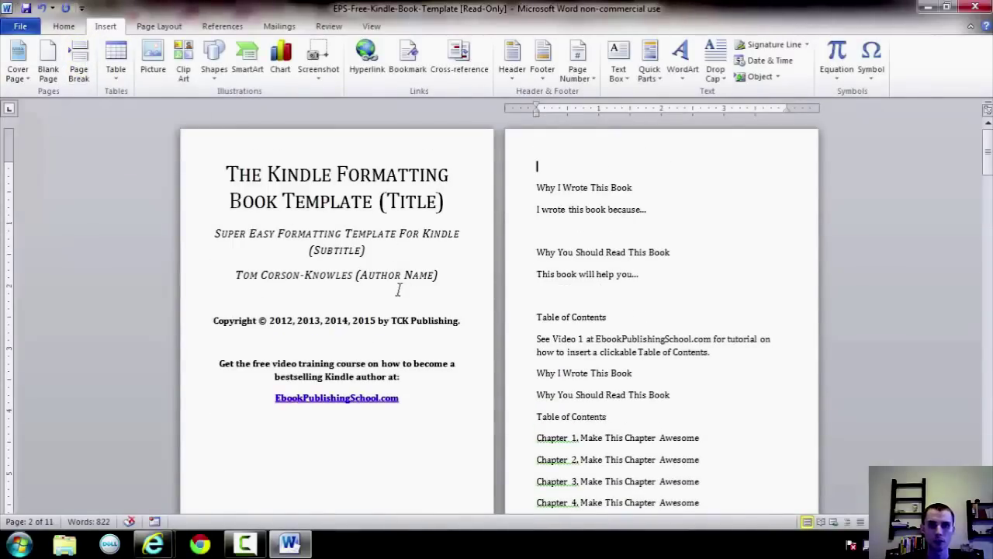
Show the document's formatting marks and check the paragraph marks and page break on the title page
click(66, 29)
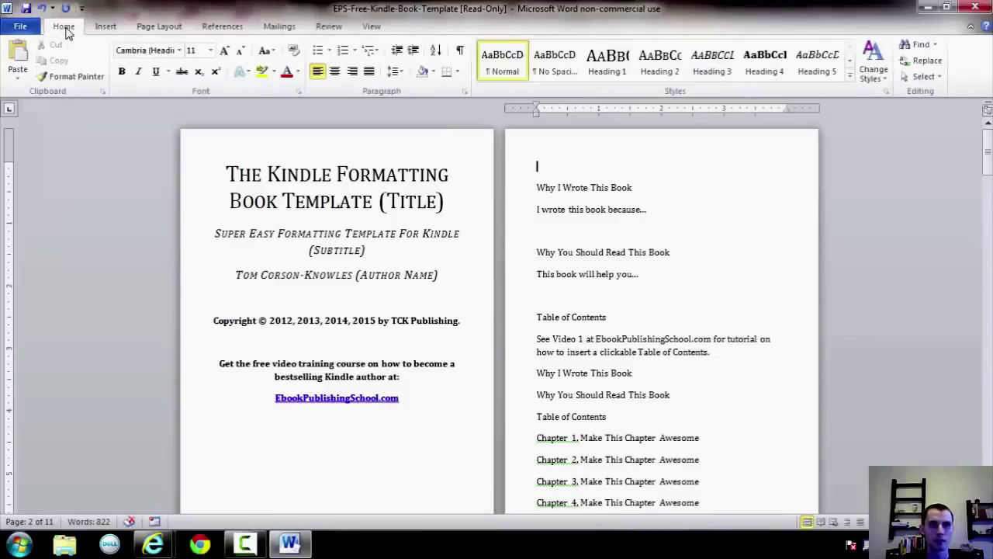
click(460, 51)
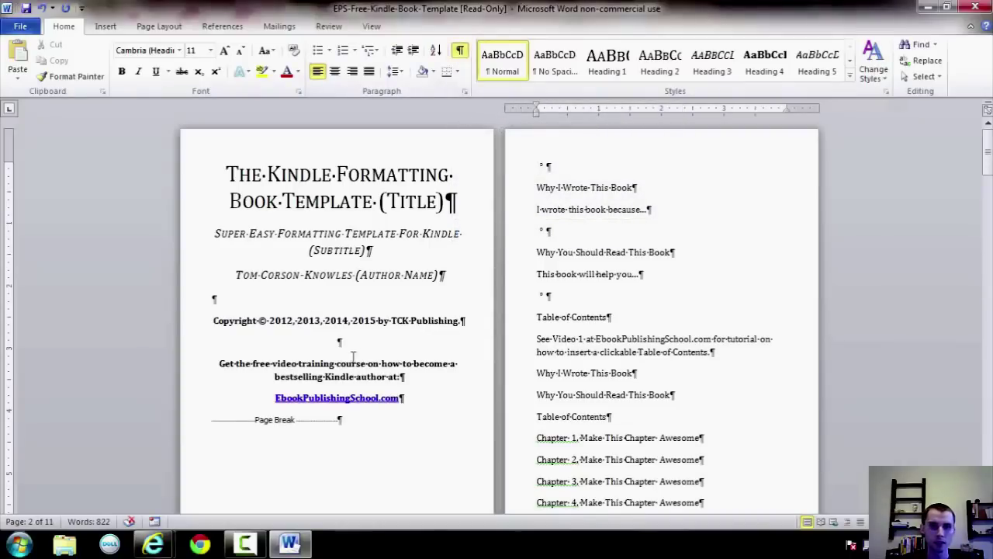
click(405, 377)
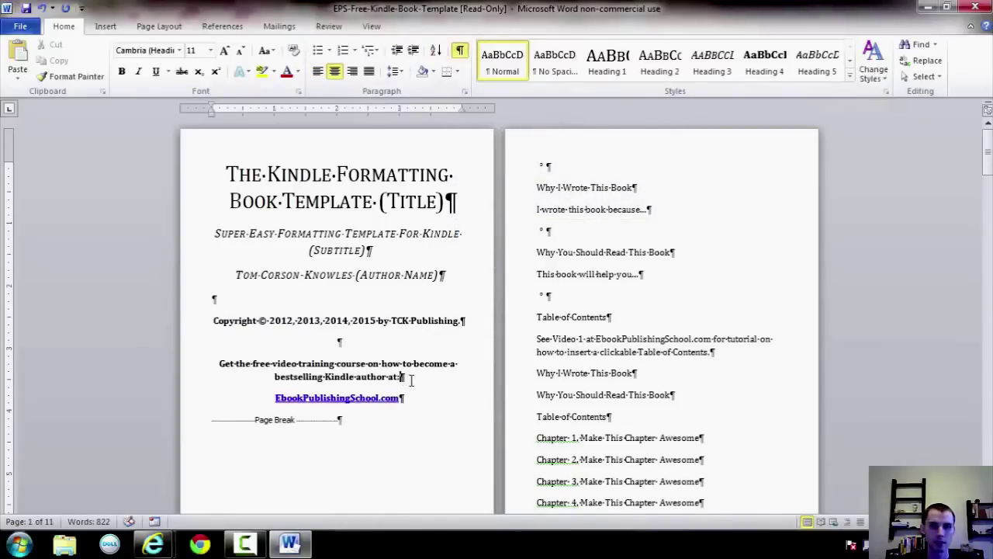
drag(411, 378, 412, 401)
key(Up)
key(Up)
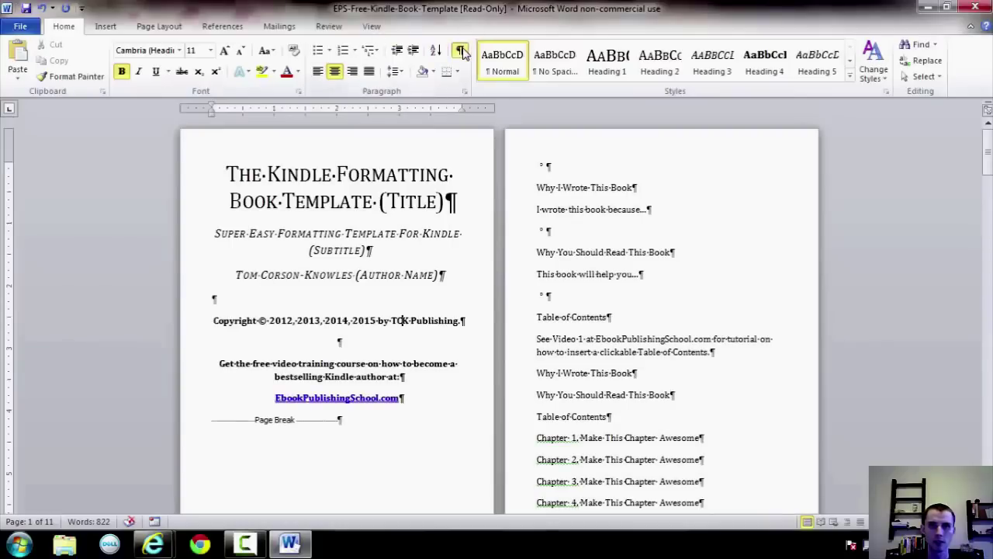
scroll(346, 344, down, 2)
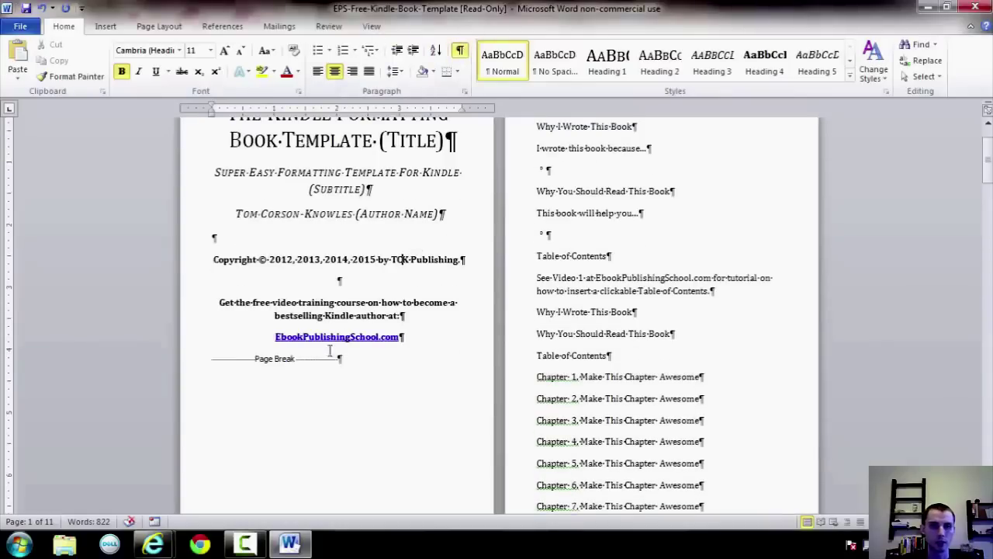
drag(210, 358, 344, 373)
scroll(366, 351, up, 2)
Delete the period at the end of the copyright line on the title page
click(348, 342)
click(469, 324)
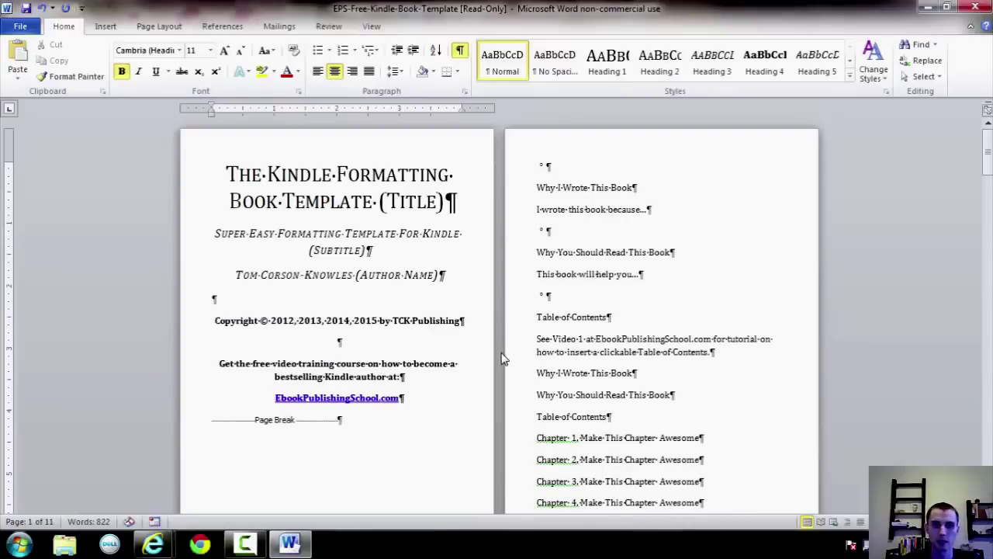
key(BackSpace)
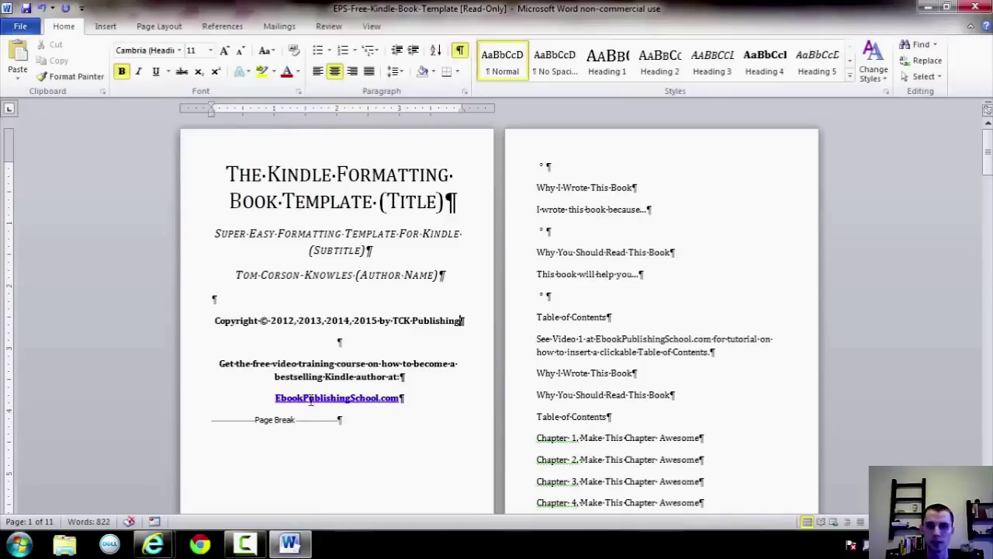
Delete the stray blank paragraph above "Why I Wrote This Book" on the second page
double_click(544, 164)
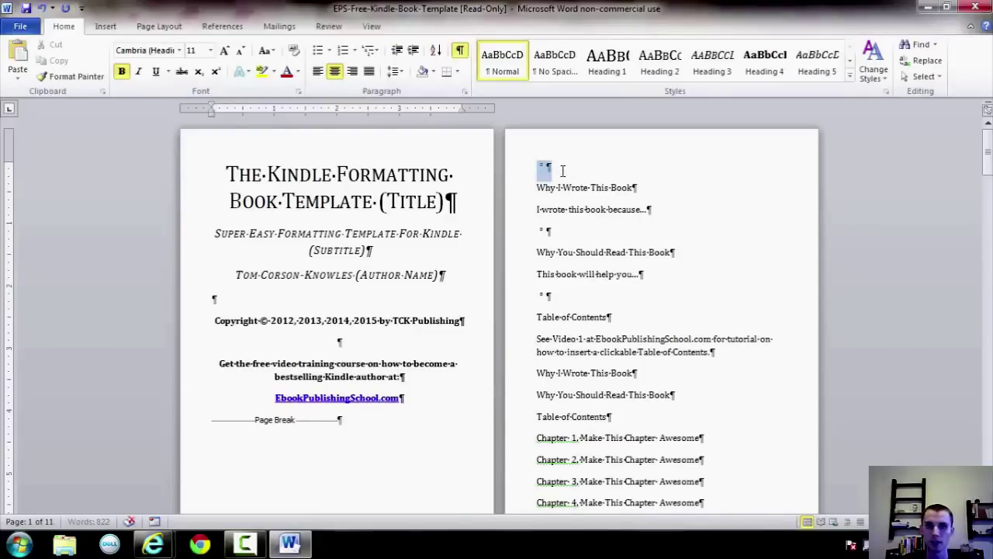
scroll(545, 166, down, 1)
scroll(587, 255, up, 1)
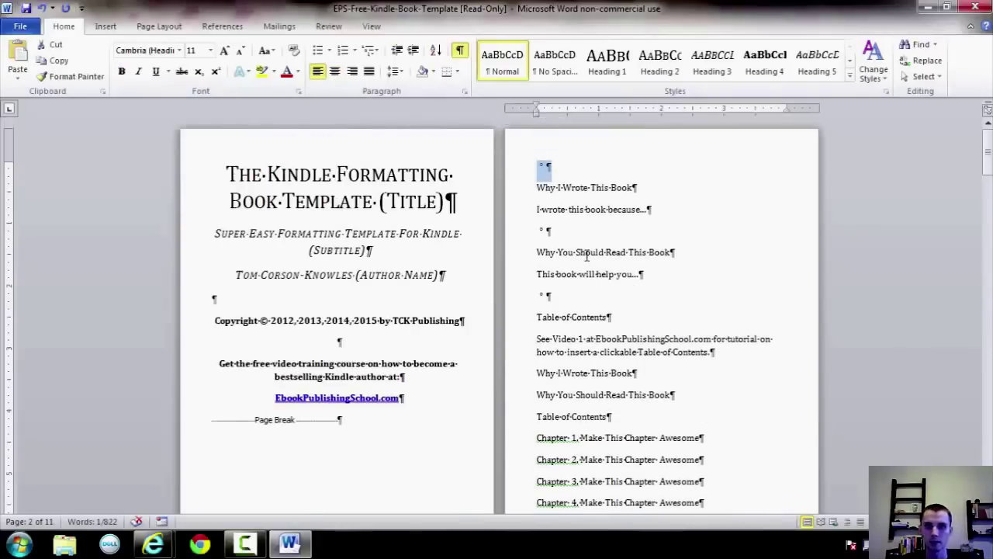
key(Delete)
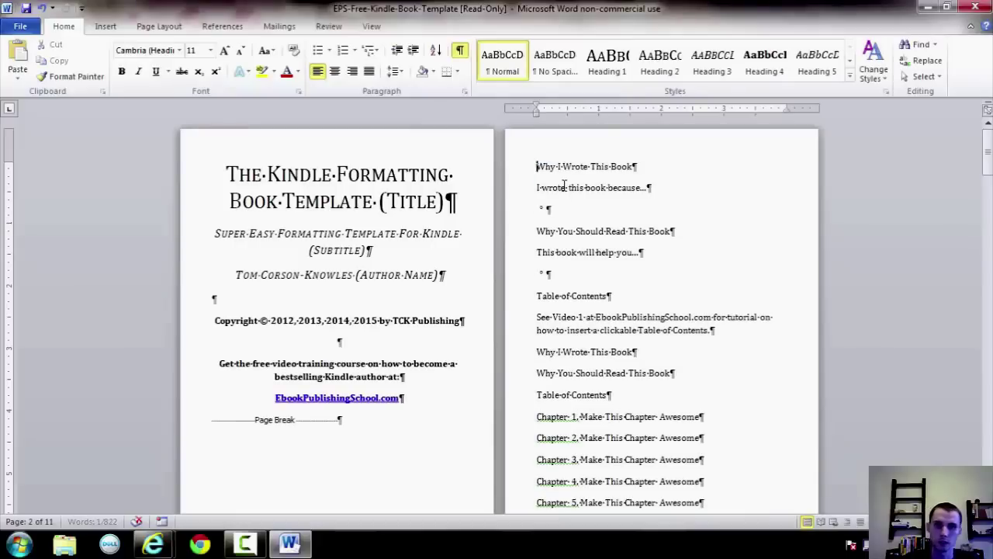
Apply the Heading 1 style to the "Why I Wrote This Book" line on the second page
click(643, 166)
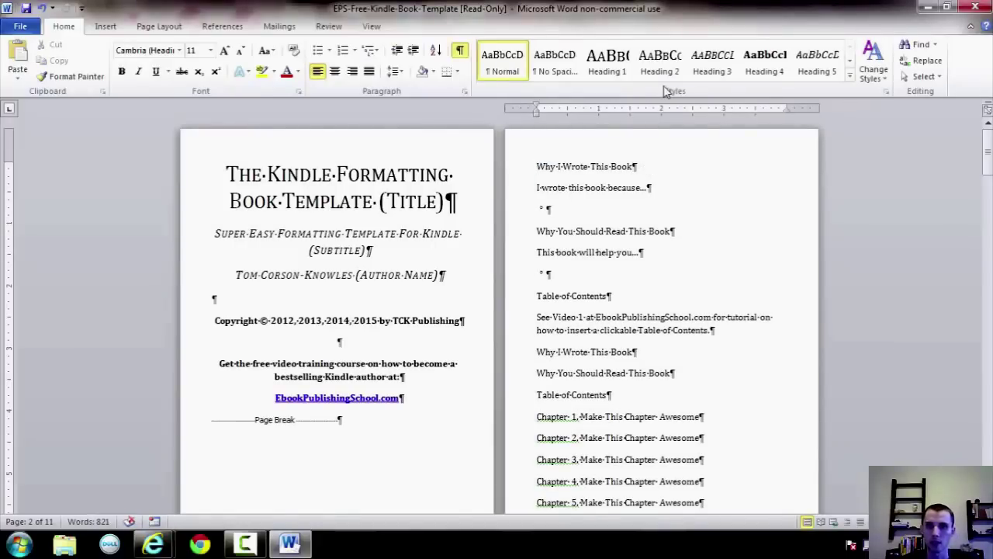
drag(645, 165, 527, 167)
click(656, 169)
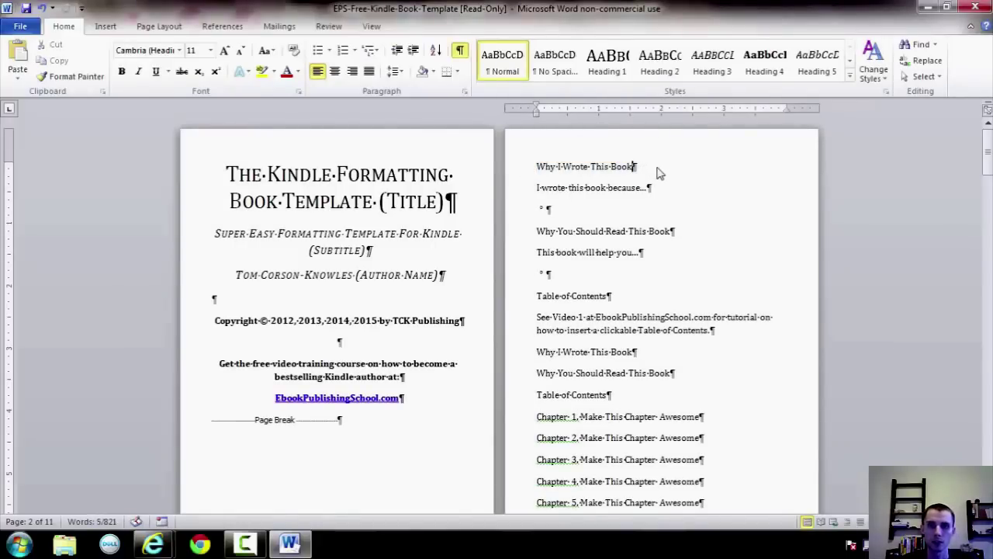
drag(654, 166, 532, 171)
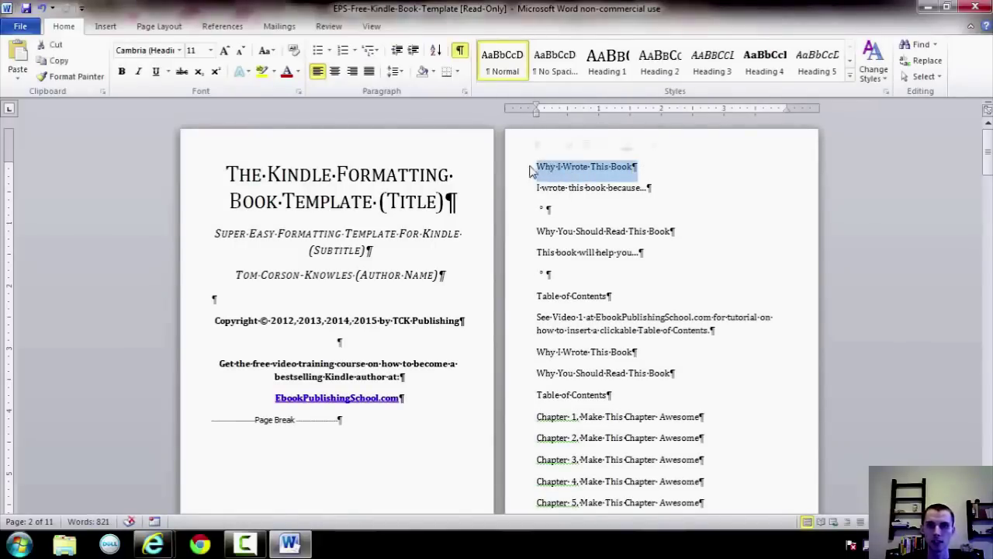
click(613, 62)
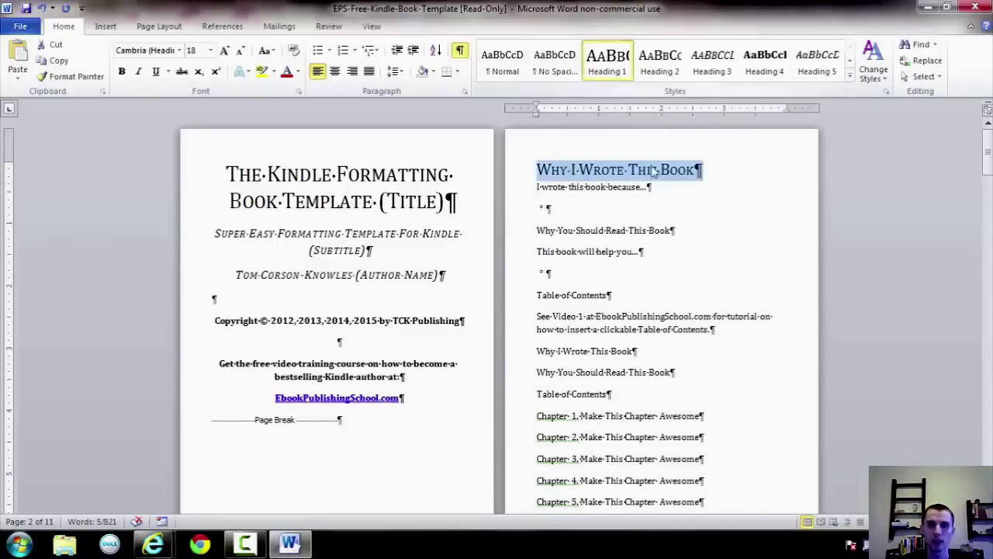
click(722, 172)
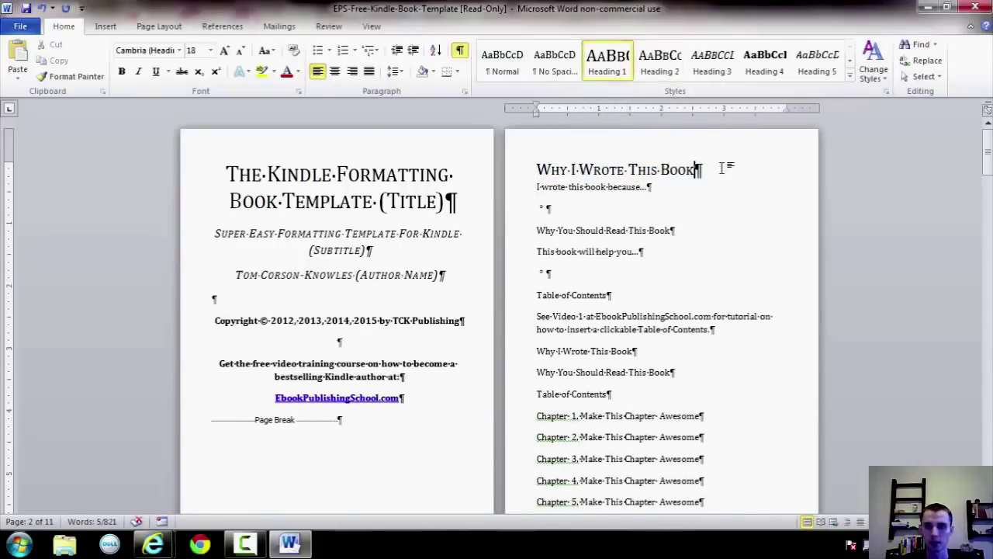
drag(727, 167, 536, 169)
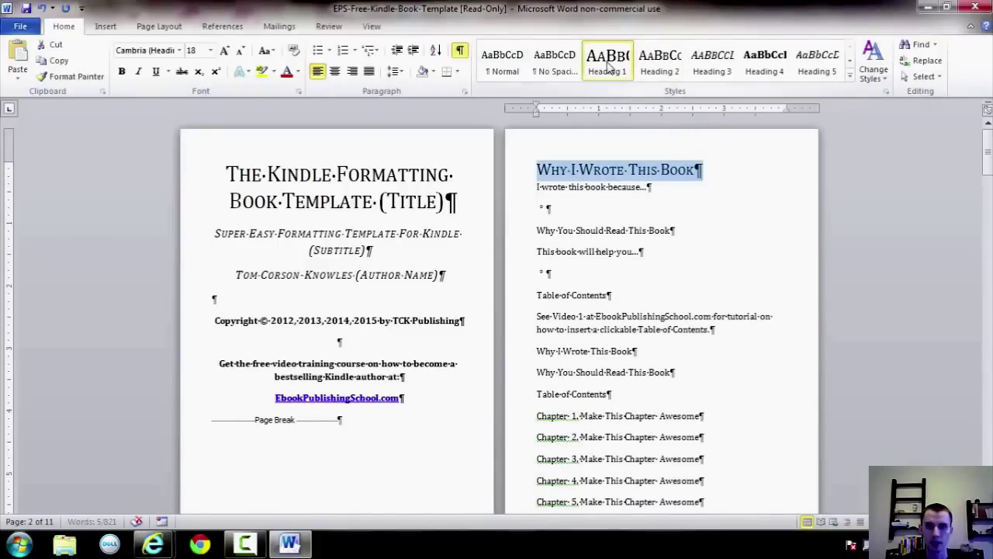
click(665, 191)
drag(665, 191, 515, 190)
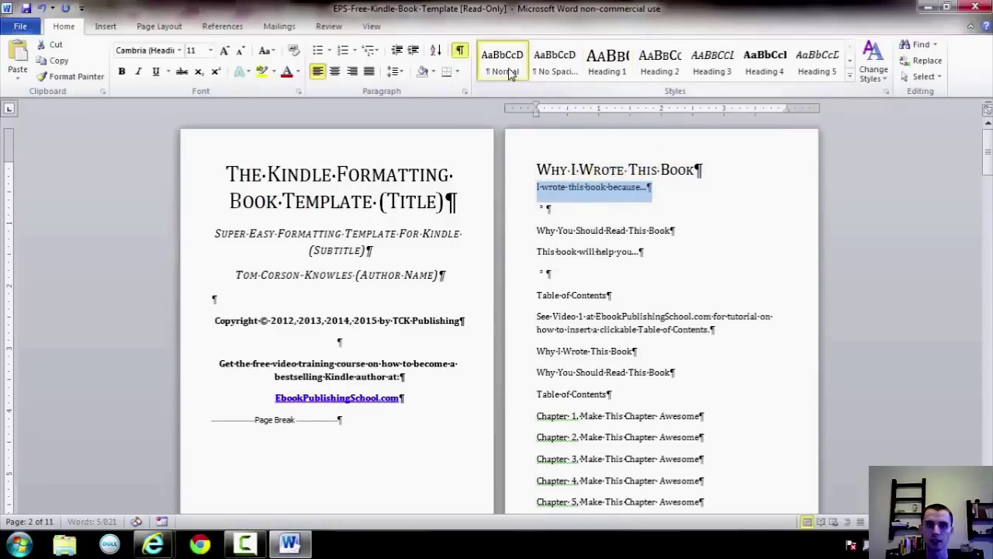
Remove the stray nonbreaking space from the blank line below "I wrote this book because..."
click(543, 223)
click(530, 210)
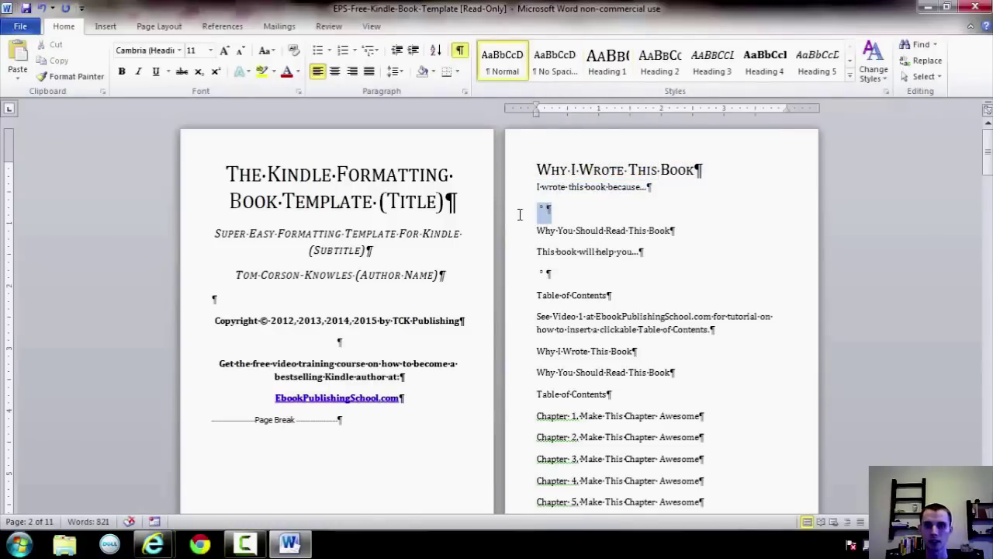
click(609, 223)
key(BackSpace)
key(BackSpace)
Insert a page break on the blank line between "I wrote this book because..." and "Why You Should Read This Book"
click(106, 26)
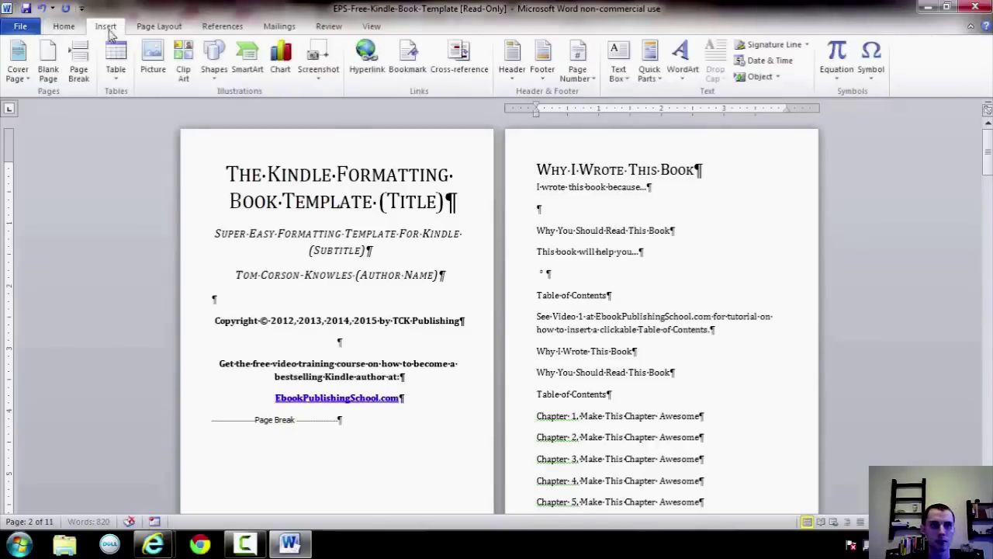
click(78, 69)
scroll(595, 182, up, 3)
scroll(538, 315, down, 5)
scroll(531, 320, up, 3)
scroll(530, 320, up, 2)
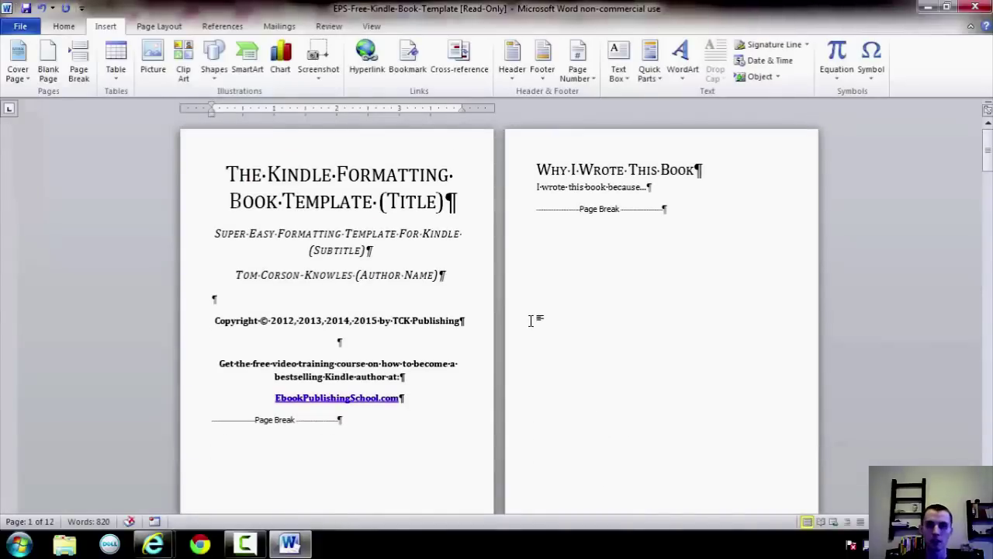
drag(456, 408, 215, 167)
click(561, 292)
key(shift+Down)
click(572, 368)
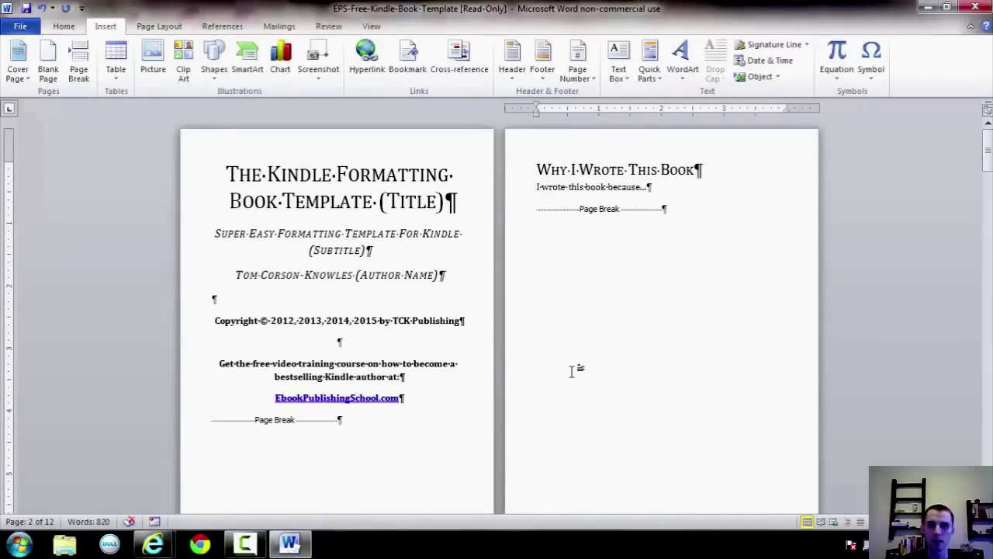
drag(529, 155, 656, 190)
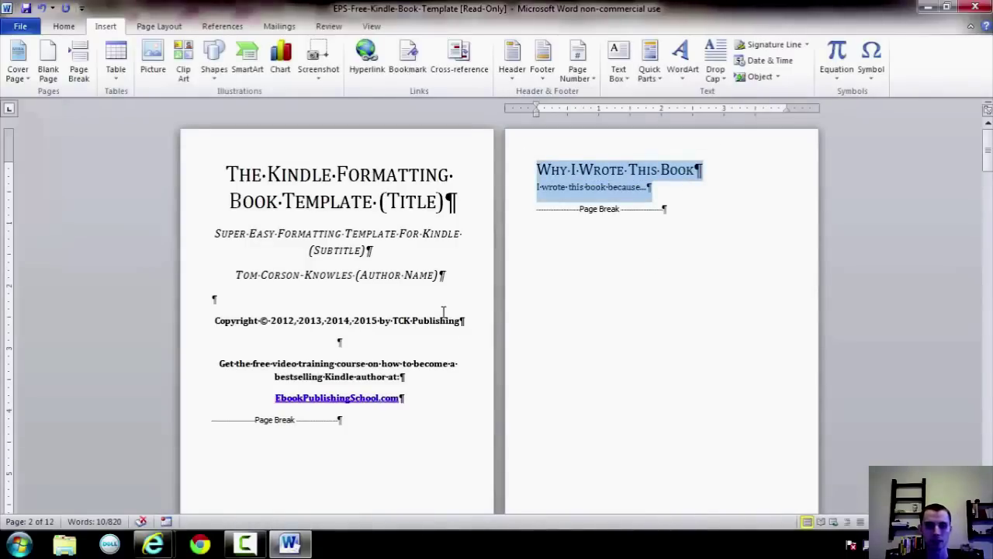
Apply the Heading 1 style to the "Why You Should Read This Book" line at the start of the third page
scroll(295, 331, down, 8)
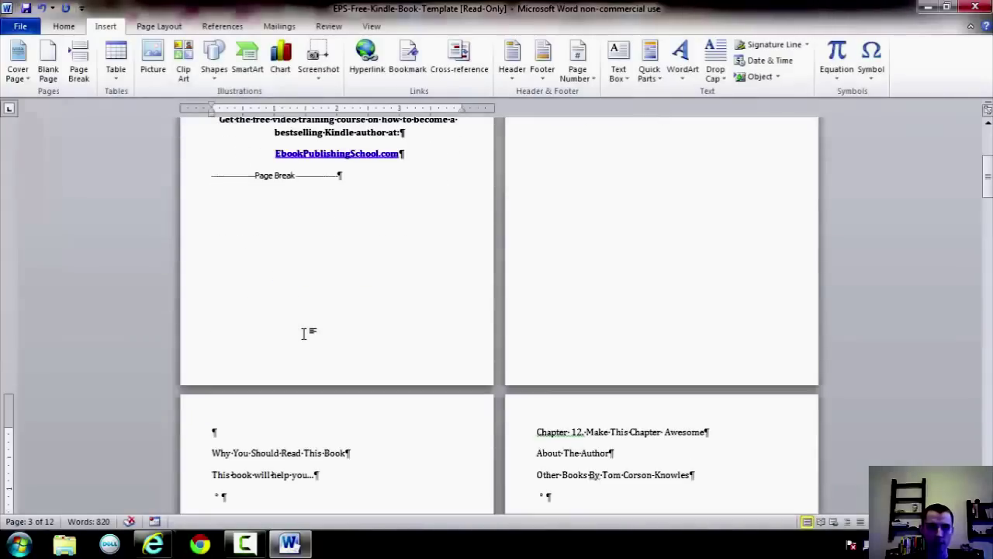
drag(374, 367, 211, 361)
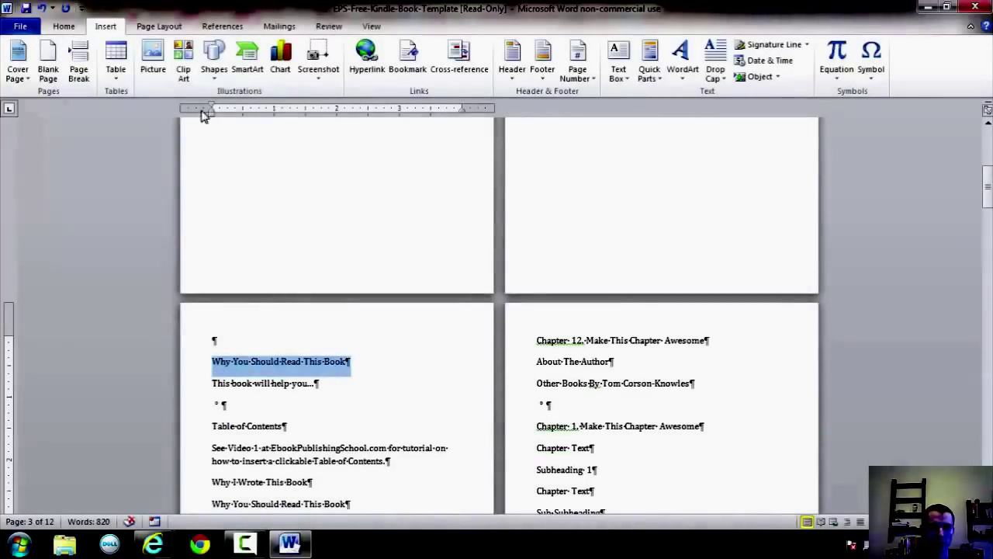
click(64, 25)
click(602, 56)
Delete the stray blank paragraph above the "Why You Should Read This Book" heading
click(237, 337)
click(210, 374)
double_click(213, 340)
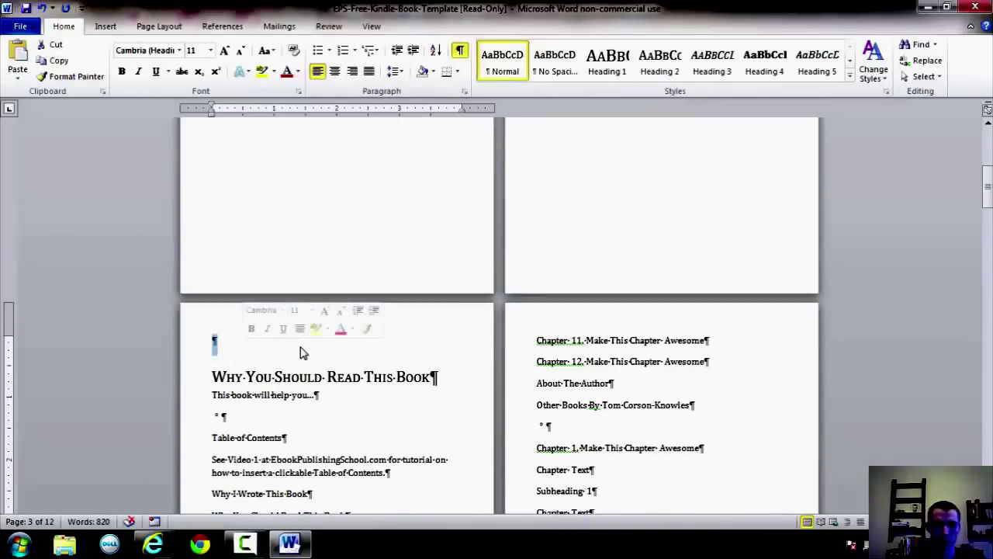
key(Delete)
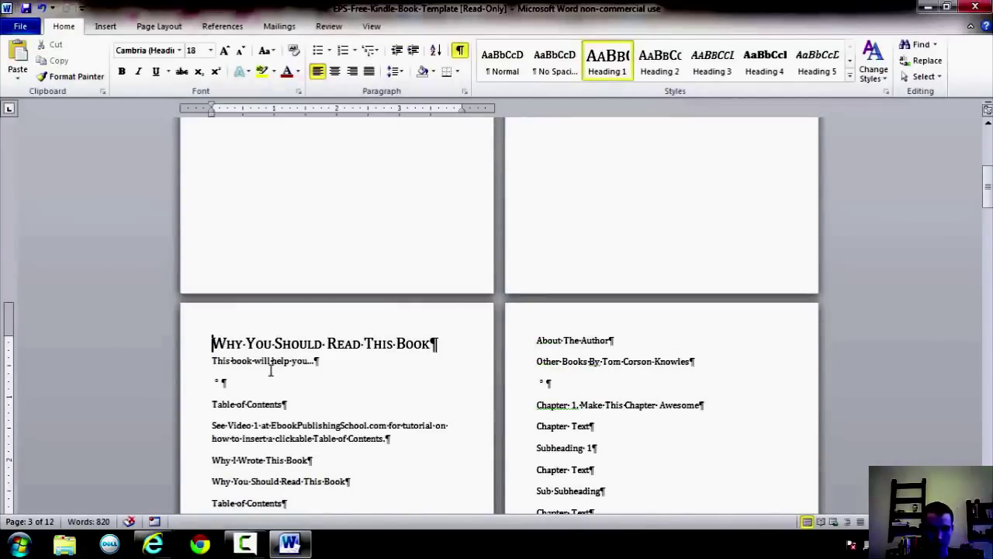
key(Return)
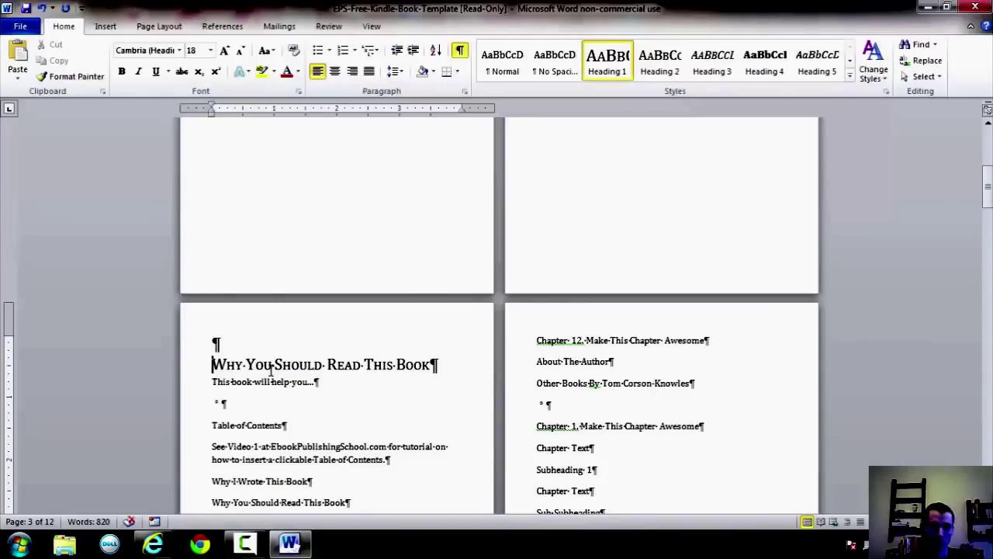
drag(245, 337, 305, 357)
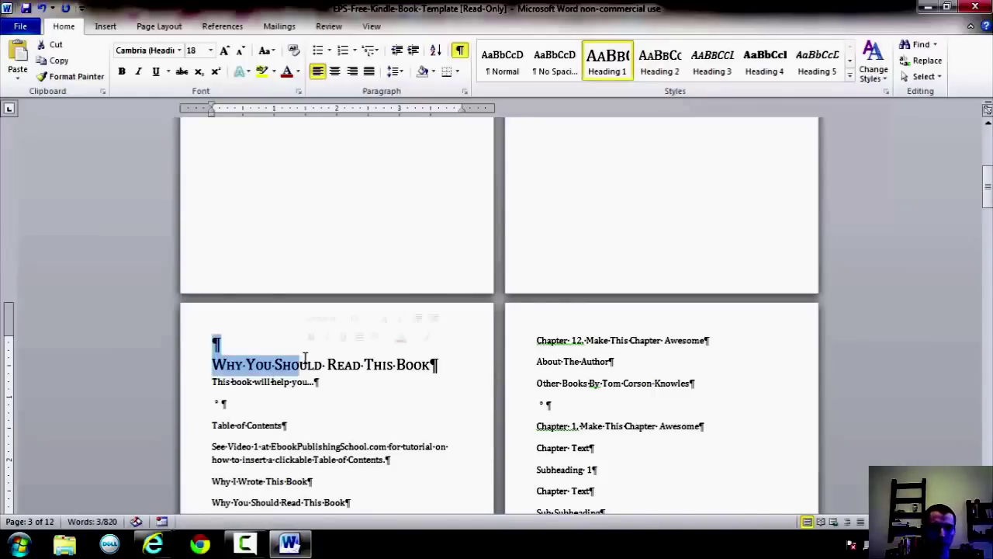
click(256, 368)
double_click(225, 346)
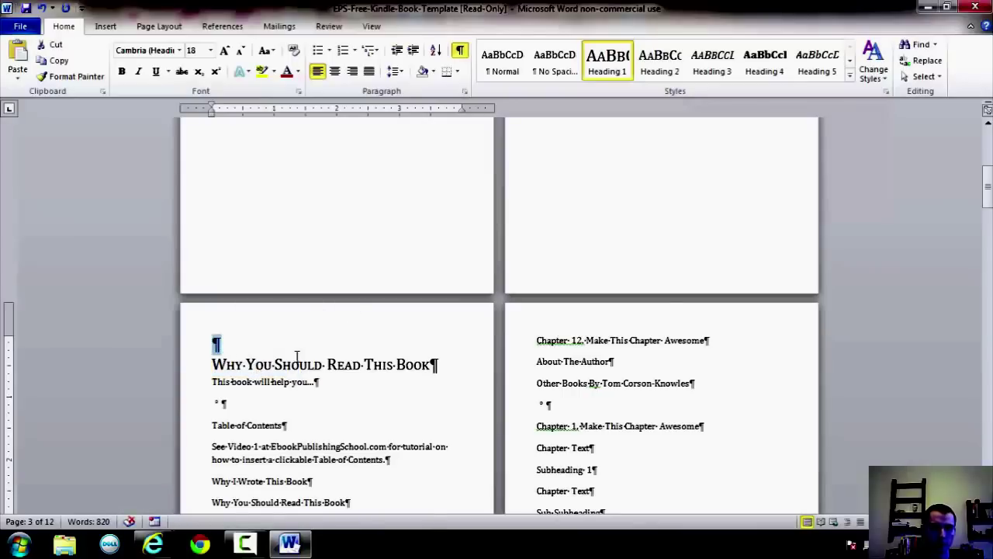
key(Right)
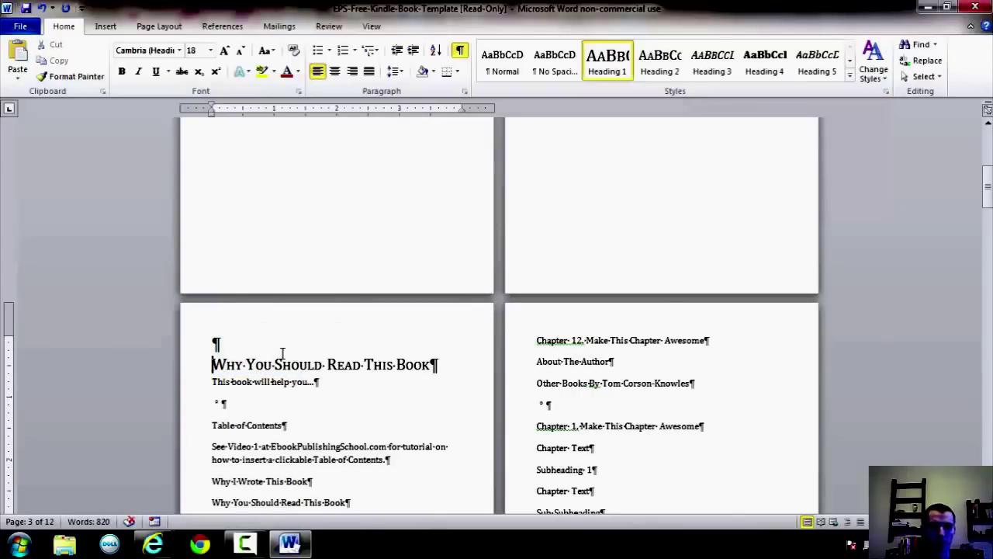
key(BackSpace)
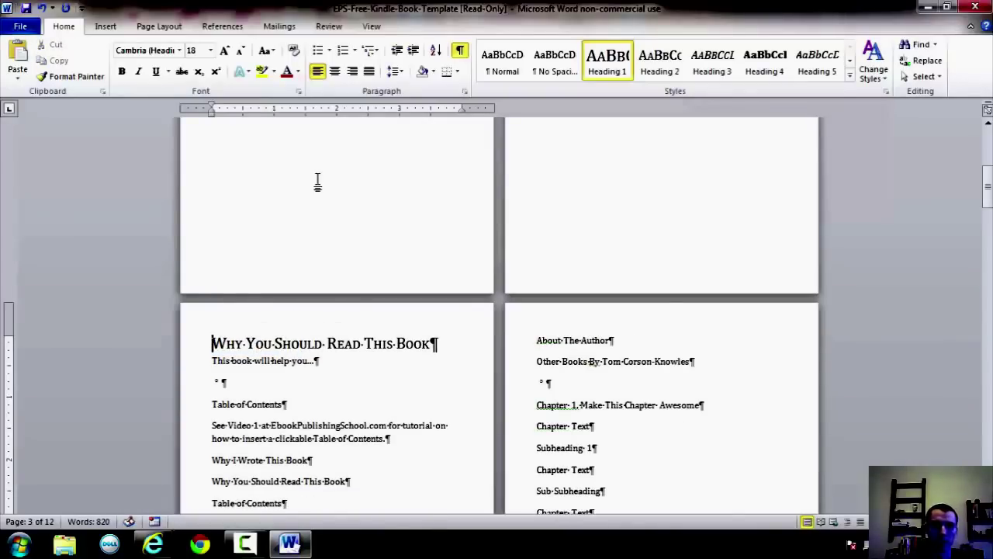
Set the "Why You Should Read This Book" heading's spacing to 48 pt before and 24 pt after, allowing space between same-style paragraphs
key(End)
triple_click(388, 344)
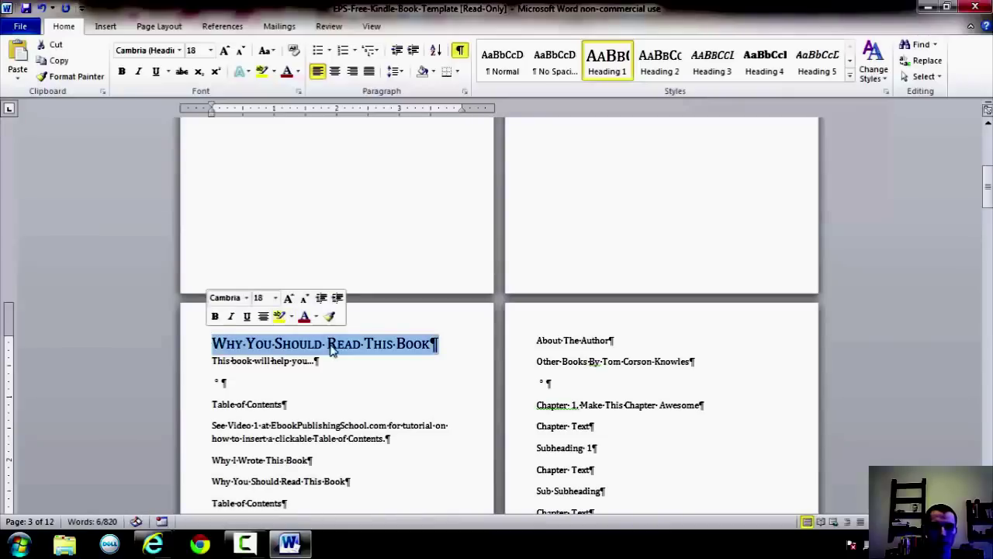
click(397, 344)
click(162, 339)
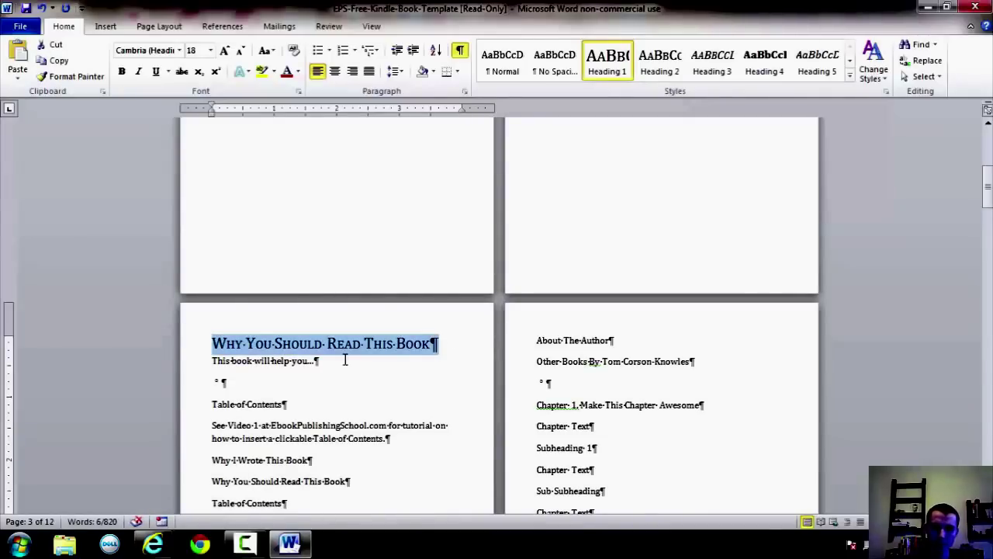
right_click(347, 356)
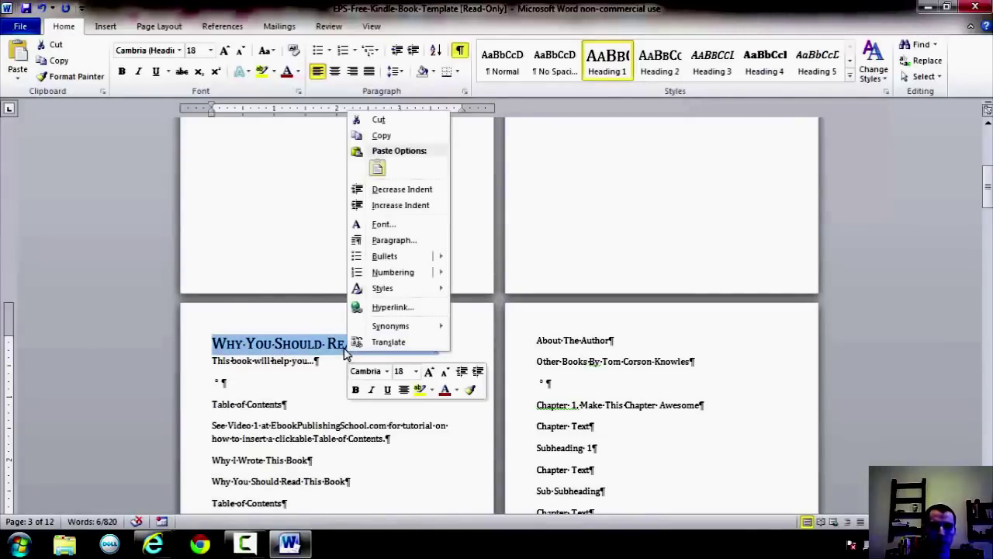
click(390, 242)
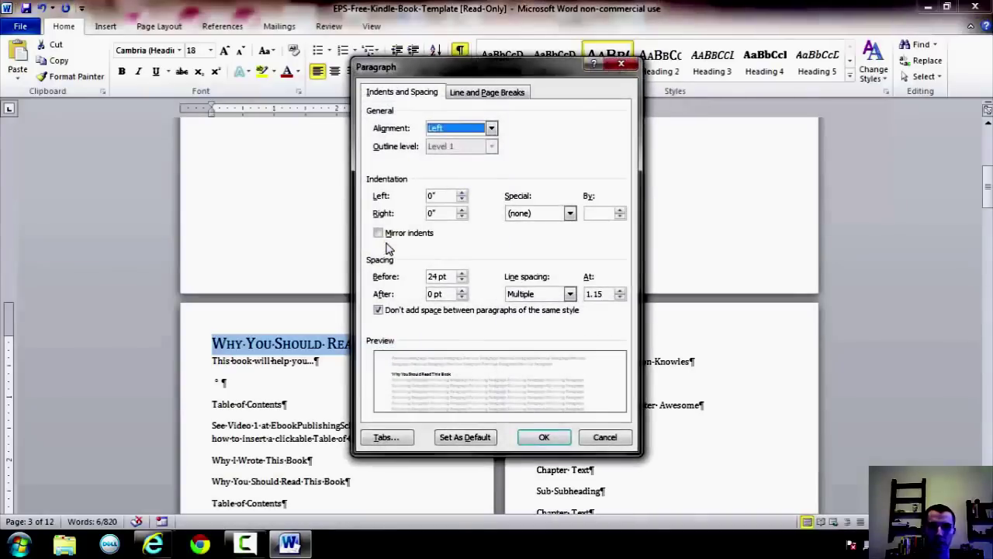
click(461, 273)
click(461, 273)
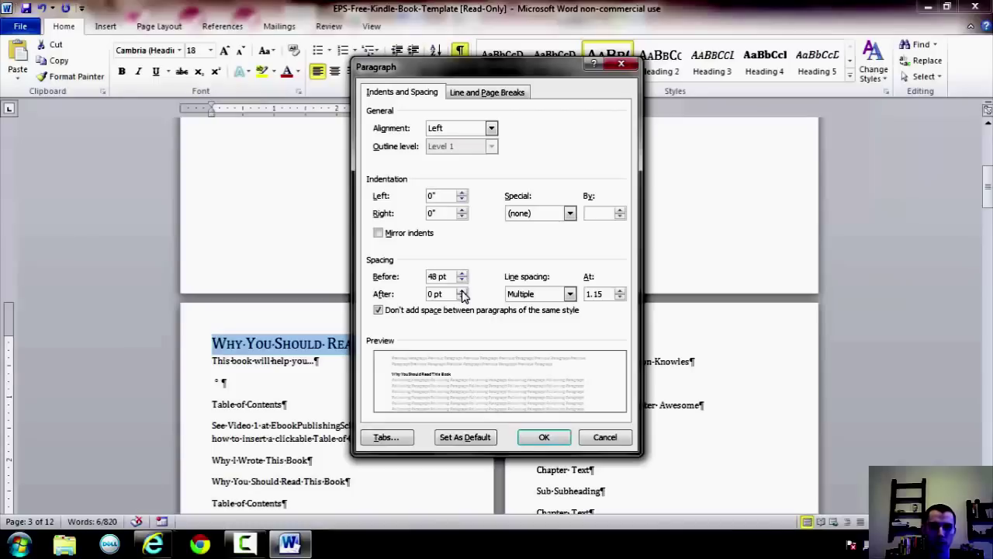
drag(447, 293, 419, 295)
click(477, 310)
click(422, 311)
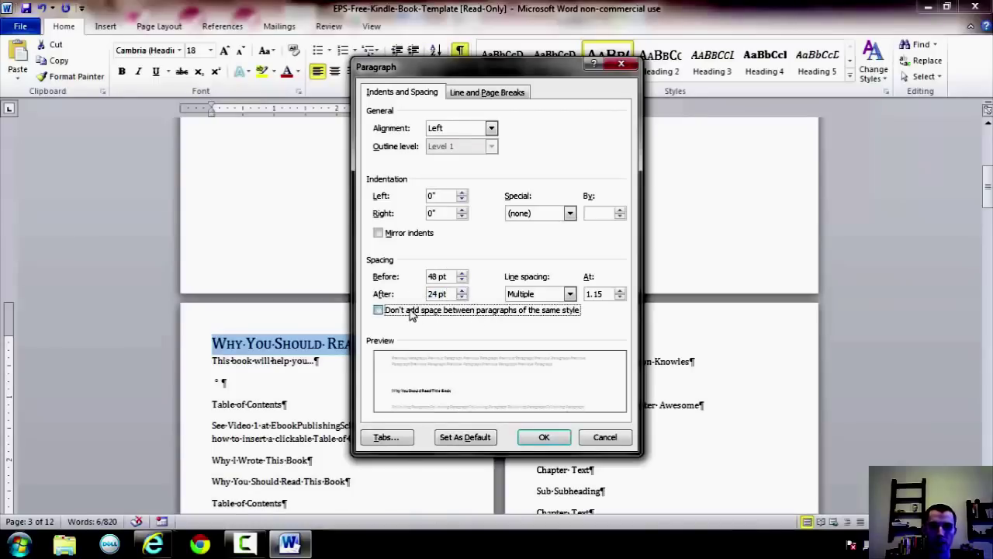
click(544, 435)
Examine the spacing above and below the "Why You Should Read This Book" heading and compare it with the preceding pages
click(293, 343)
drag(227, 347, 463, 370)
click(463, 376)
drag(212, 343, 387, 350)
click(212, 343)
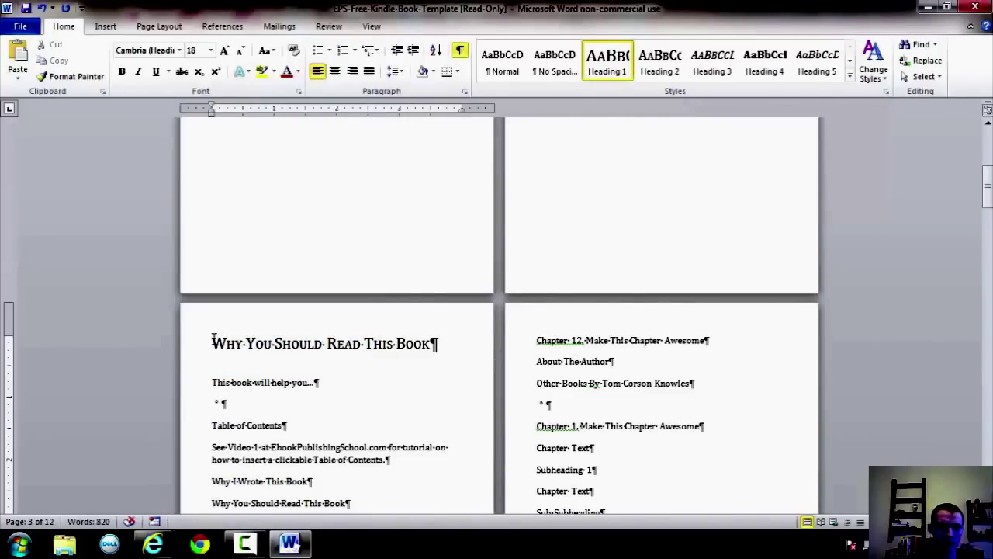
drag(214, 342, 277, 329)
click(280, 343)
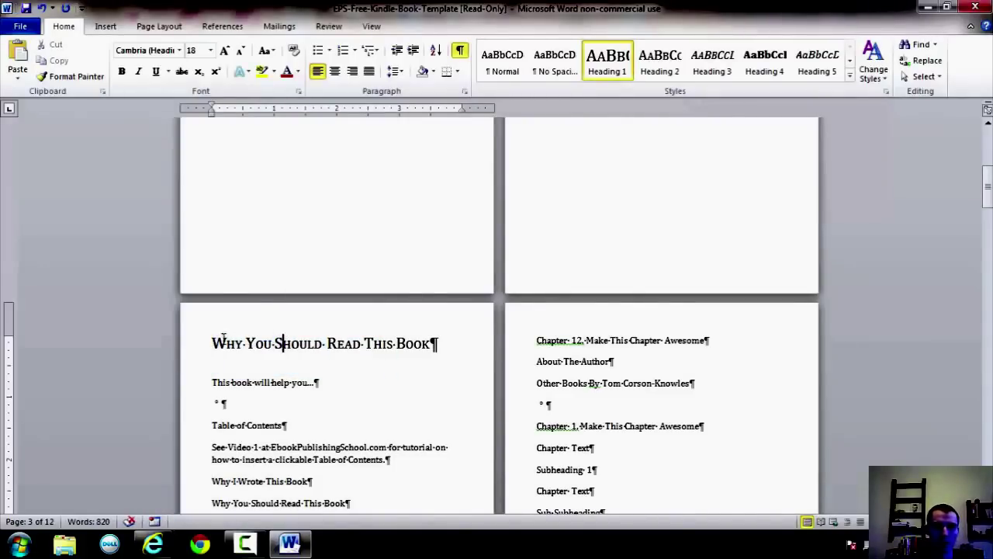
drag(212, 343, 437, 327)
click(224, 351)
click(197, 346)
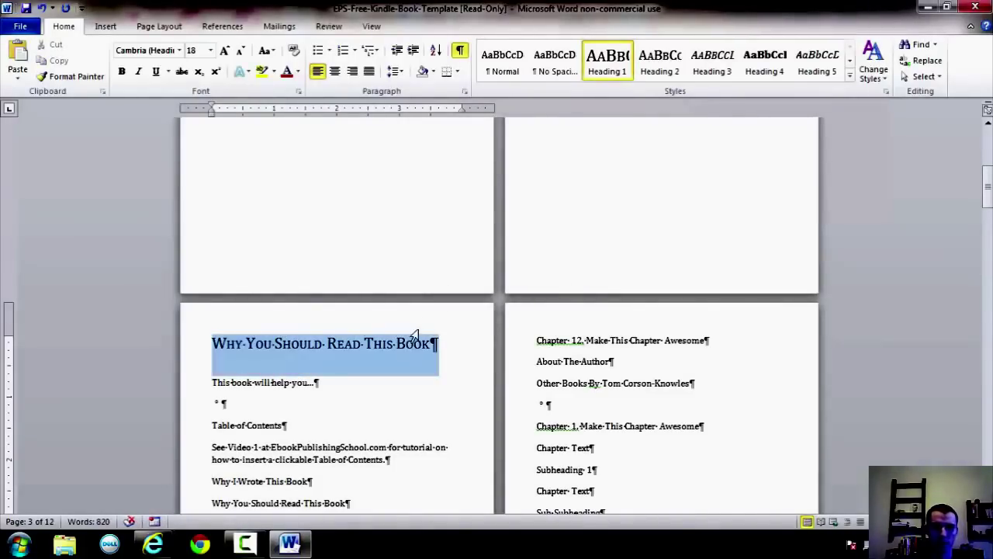
scroll(562, 307, up, 2)
scroll(600, 153, up, 5)
scroll(220, 377, down, 5)
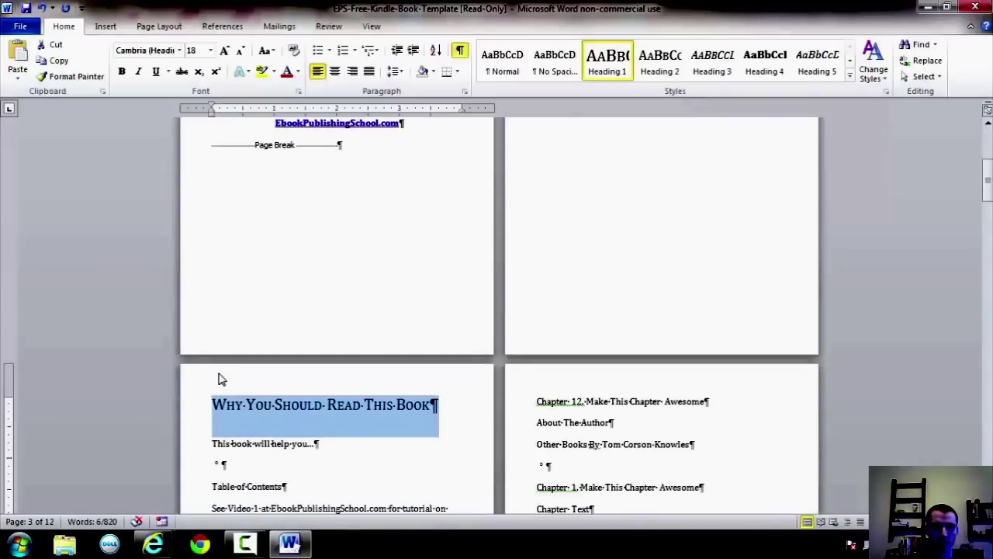
Add a blank paragraph above the "Why You Should Read This Book" heading
click(211, 409)
key(Return)
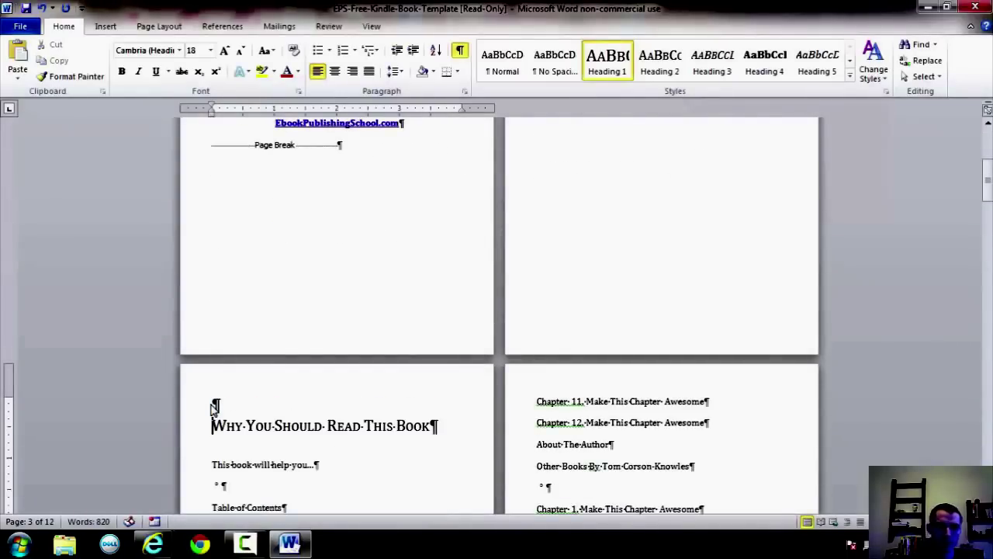
scroll(212, 406, down, 1)
drag(215, 339, 455, 379)
click(434, 362)
key(shift+Up)
click(416, 368)
scroll(416, 368, down, 1)
Center the "Why You Should Read This Book" heading
drag(463, 300, 222, 315)
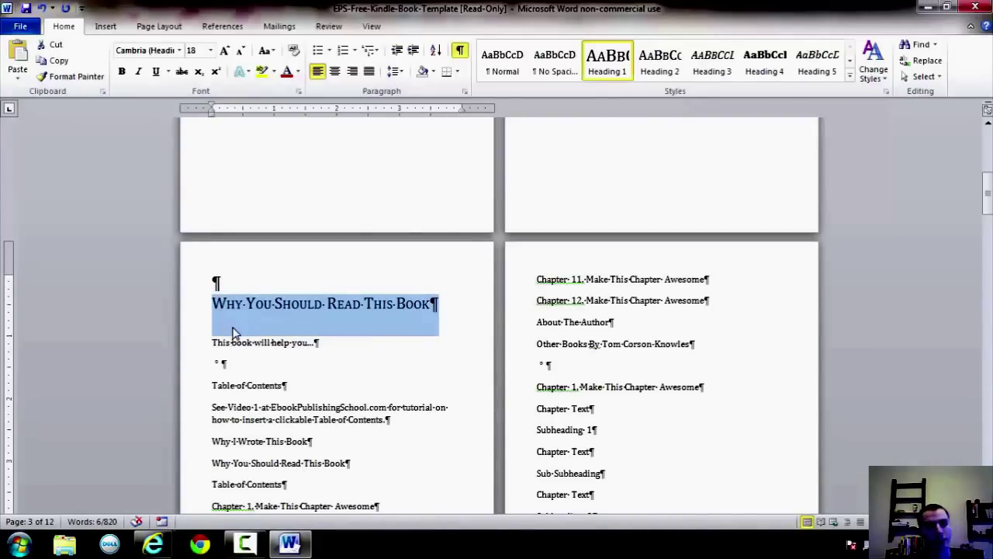
scroll(349, 349, up, 1)
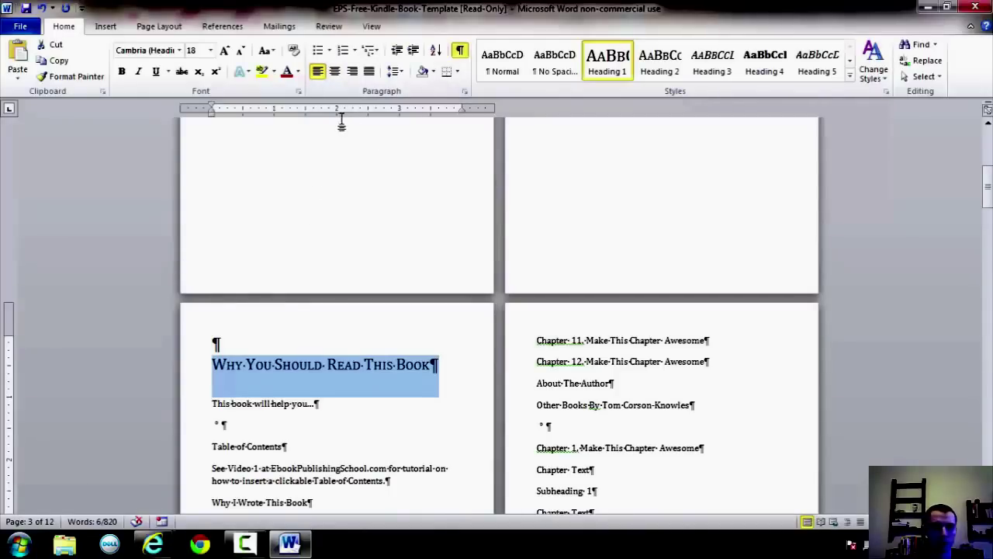
click(336, 72)
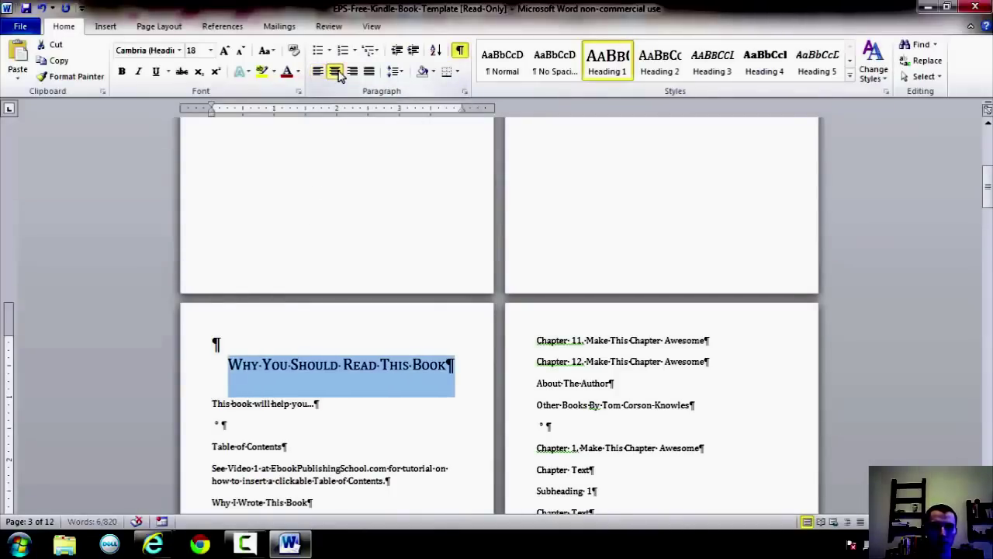
click(214, 343)
drag(214, 343, 228, 366)
click(464, 371)
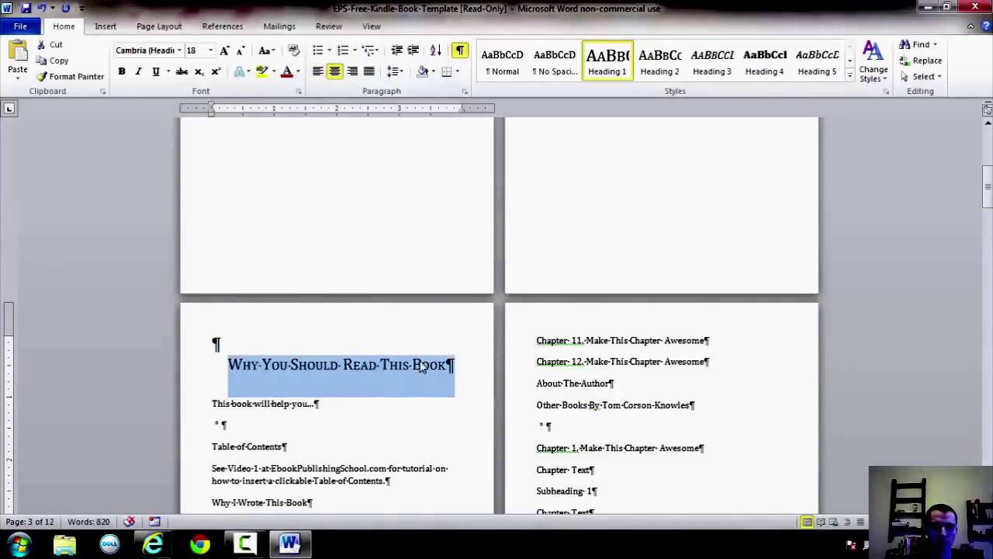
scroll(421, 362, up, 6)
scroll(380, 365, down, 6)
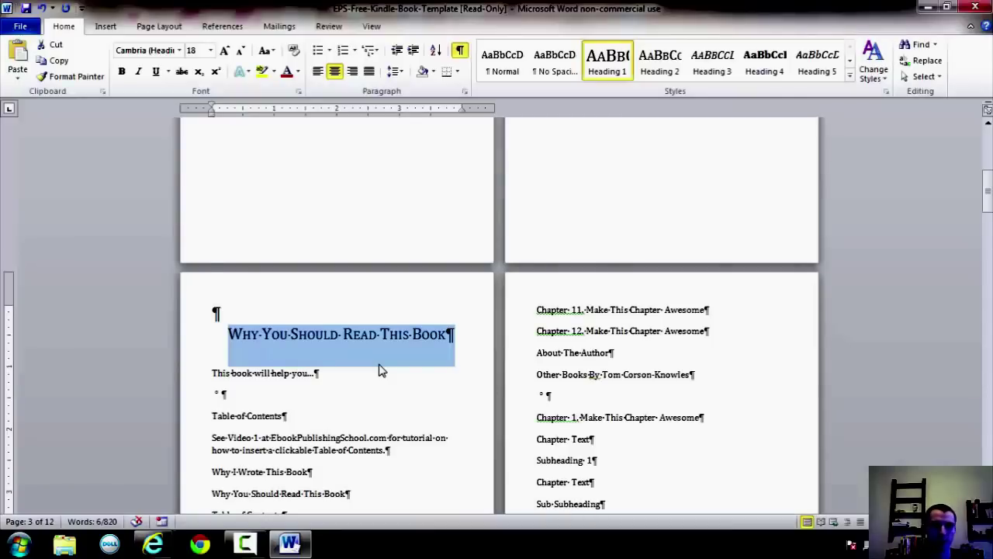
Update the Heading 1 style to match the formatting of the "Why You Should Read This Book" heading
click(385, 337)
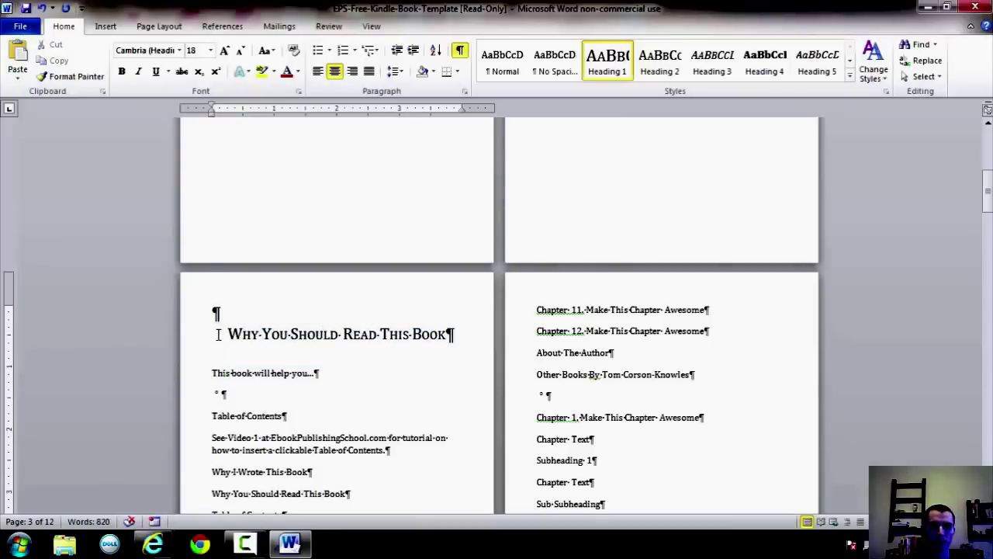
drag(220, 335, 450, 329)
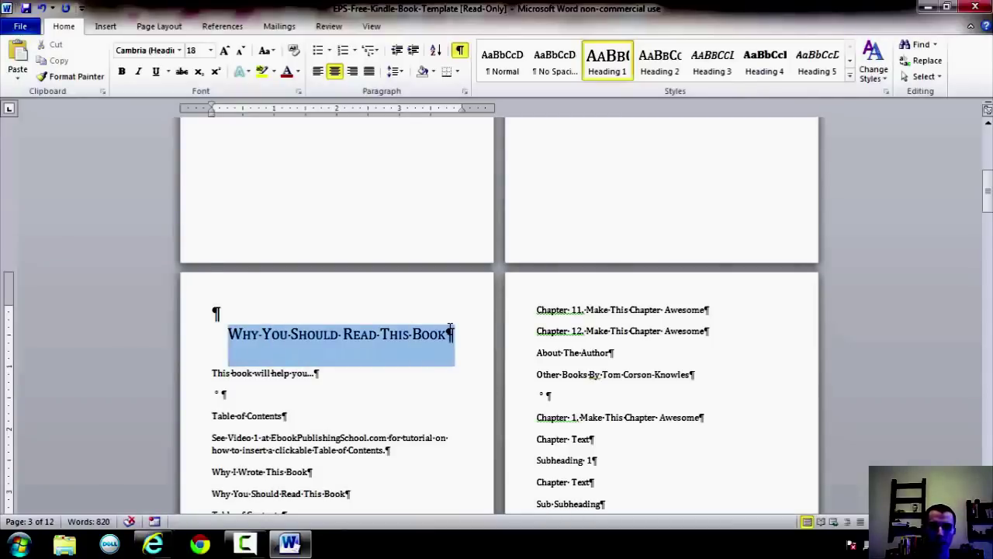
right_click(606, 62)
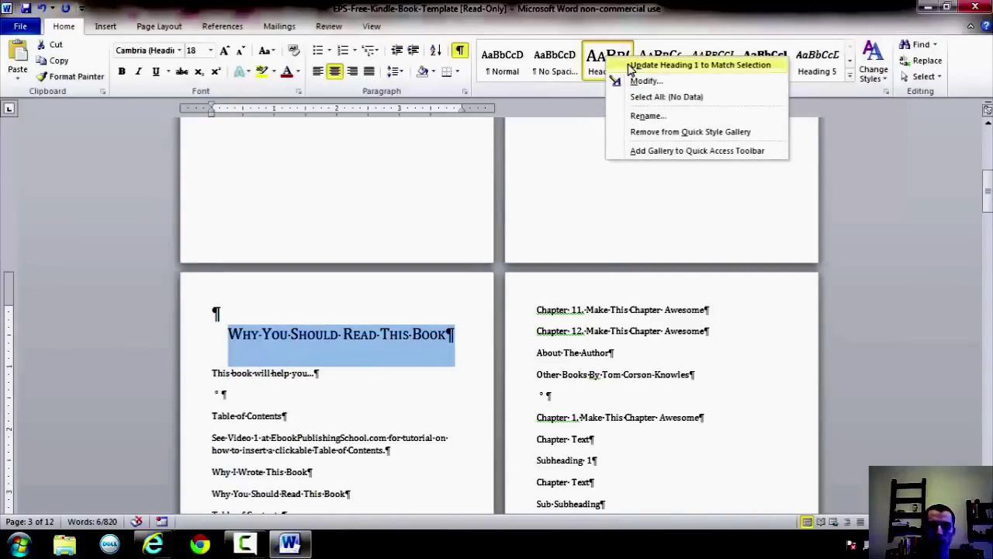
click(628, 67)
click(306, 299)
drag(228, 334, 468, 336)
click(458, 334)
click(224, 333)
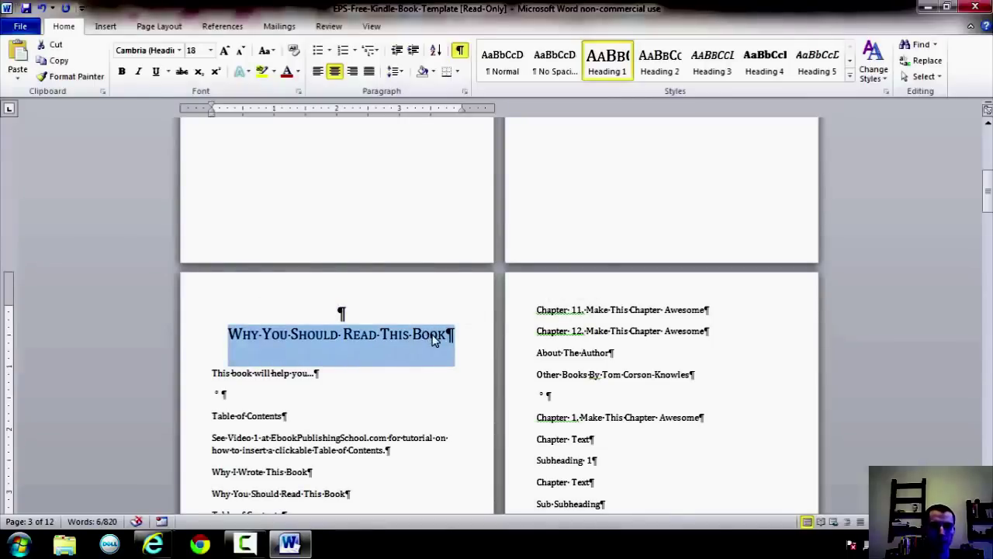
click(457, 353)
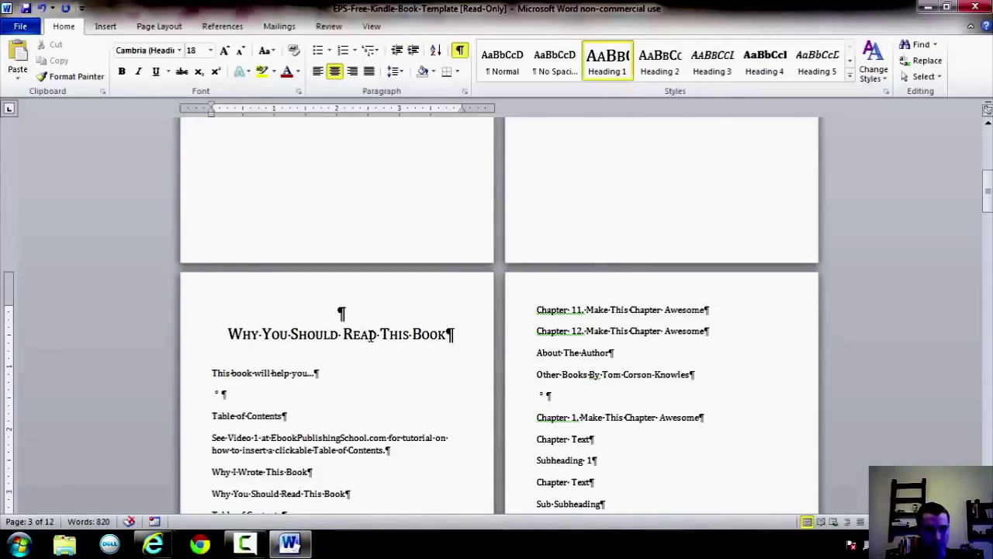
Apply the Normal style below the "Why You Should Read This Book" heading and replace the blank line before "Table of Contents" with a page break
scroll(222, 342, down, 1)
scroll(223, 341, down, 2)
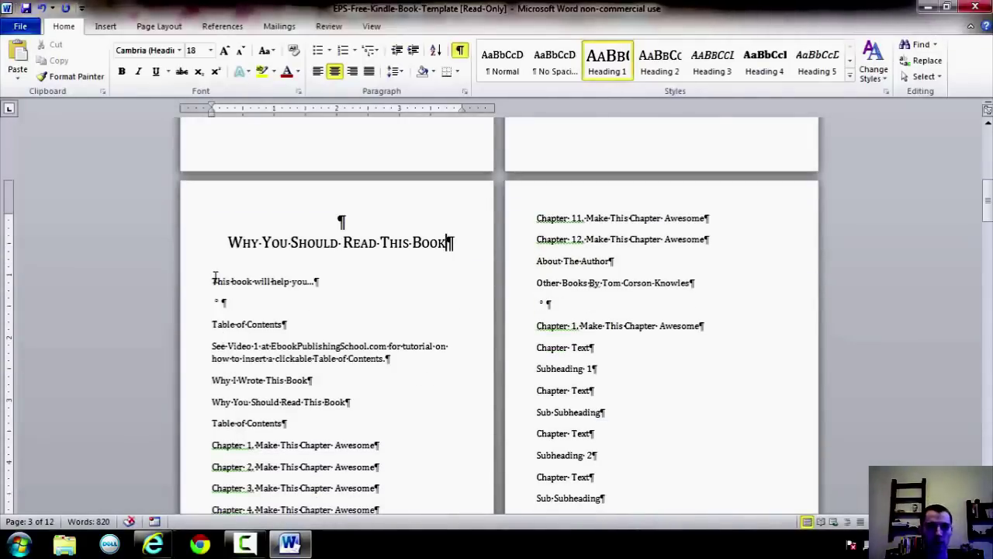
drag(212, 281, 198, 306)
click(503, 61)
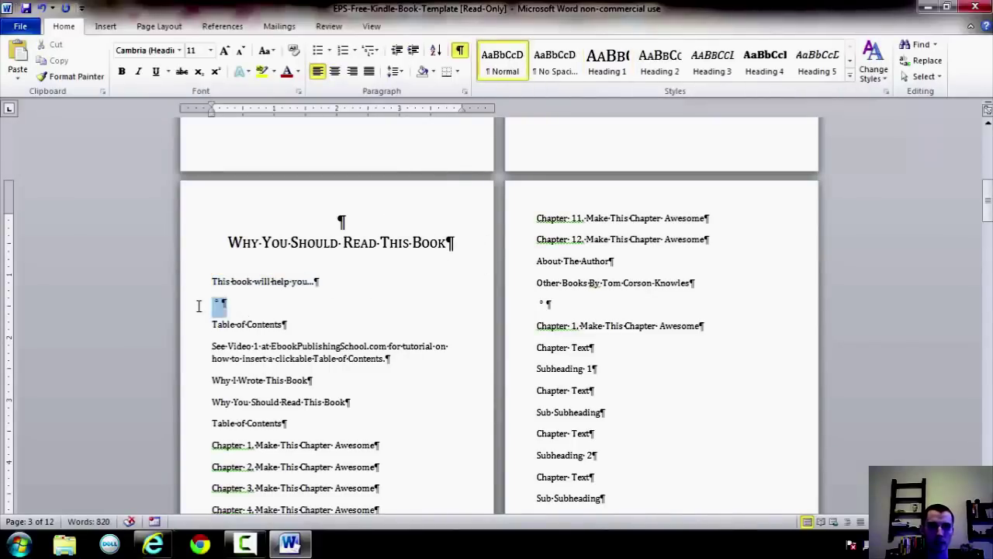
click(105, 25)
click(79, 62)
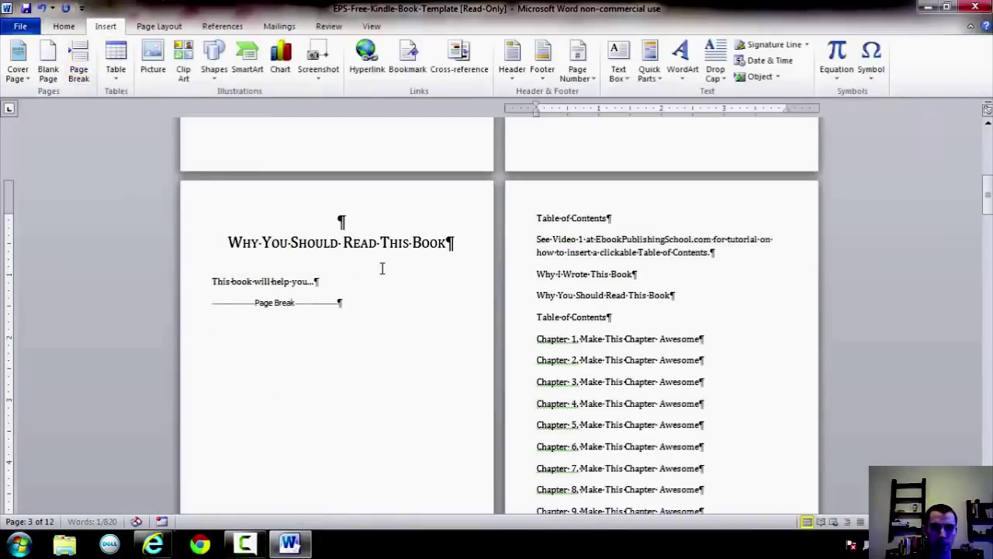
Apply the Heading 2 style to the "Table of Contents" heading above the contents list
click(537, 218)
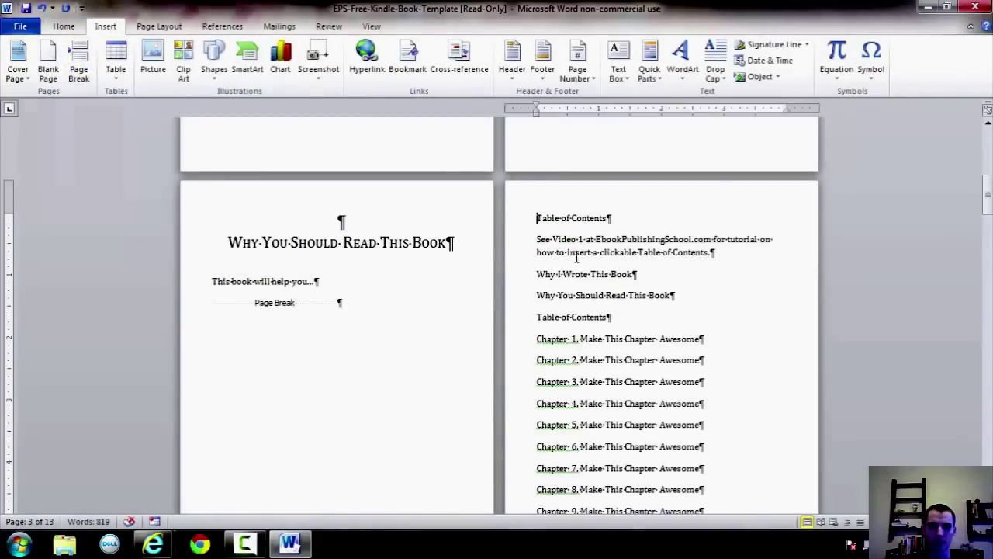
scroll(581, 262, down, 1)
drag(629, 186, 532, 184)
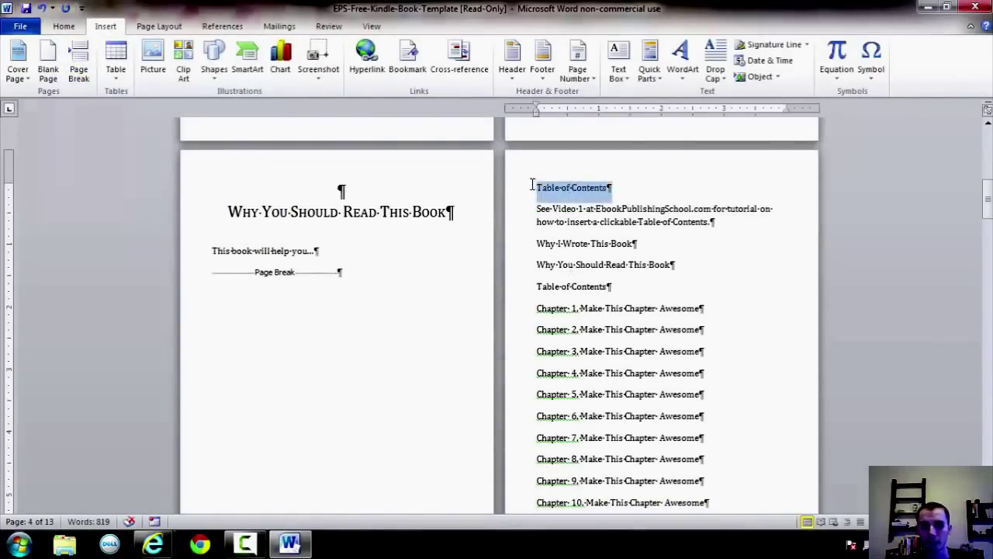
scroll(621, 228, up, 2)
click(70, 28)
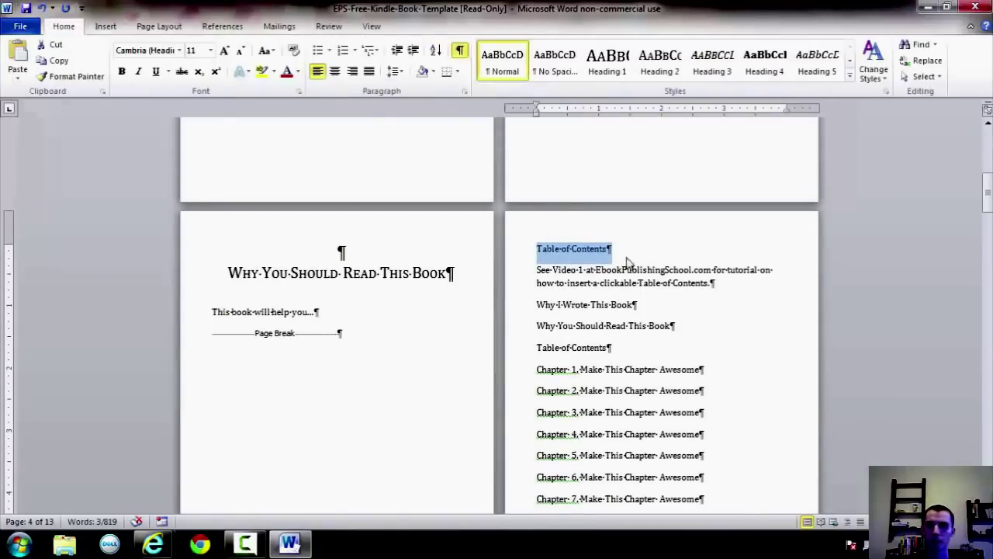
click(659, 62)
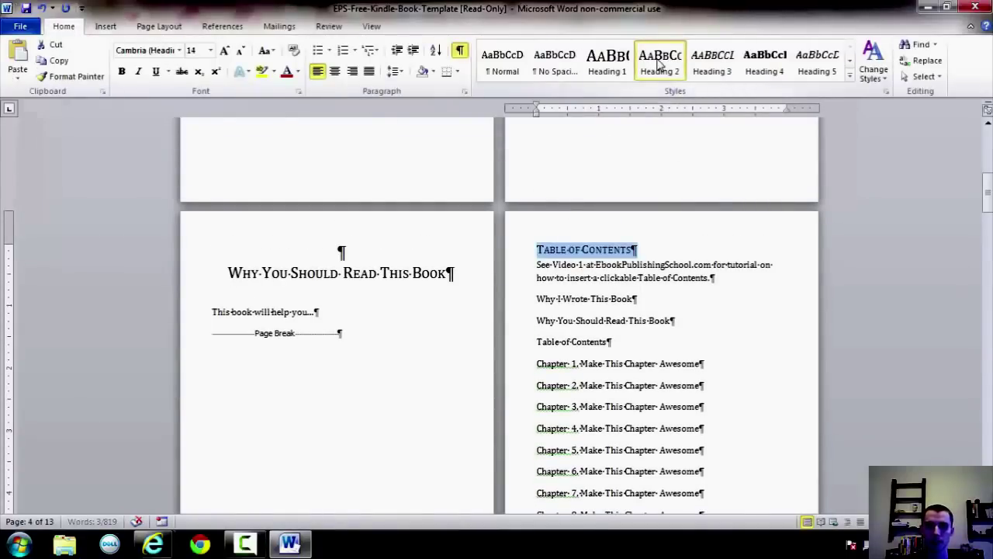
Center the "Table of Contents" heading
click(646, 256)
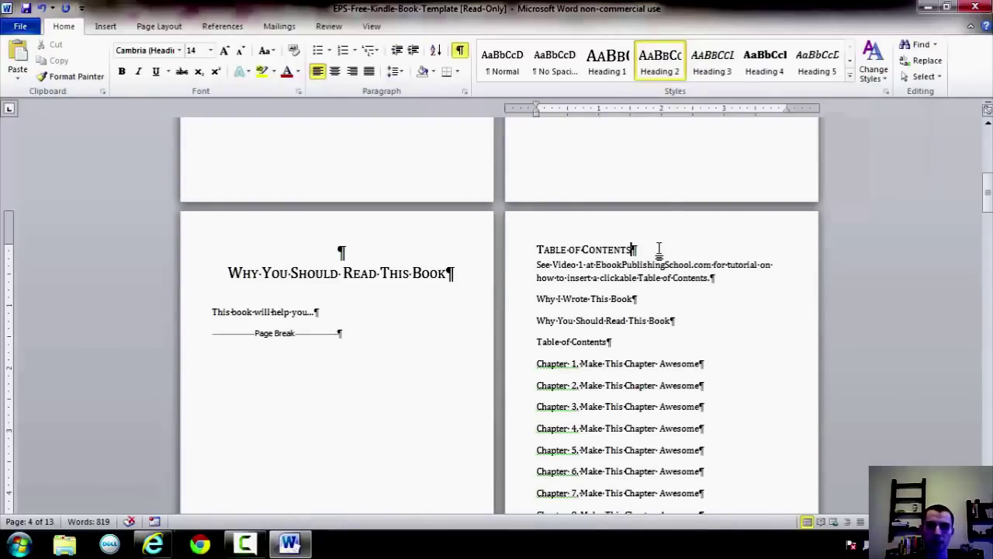
drag(657, 250, 534, 250)
click(664, 256)
drag(664, 256, 535, 247)
click(334, 71)
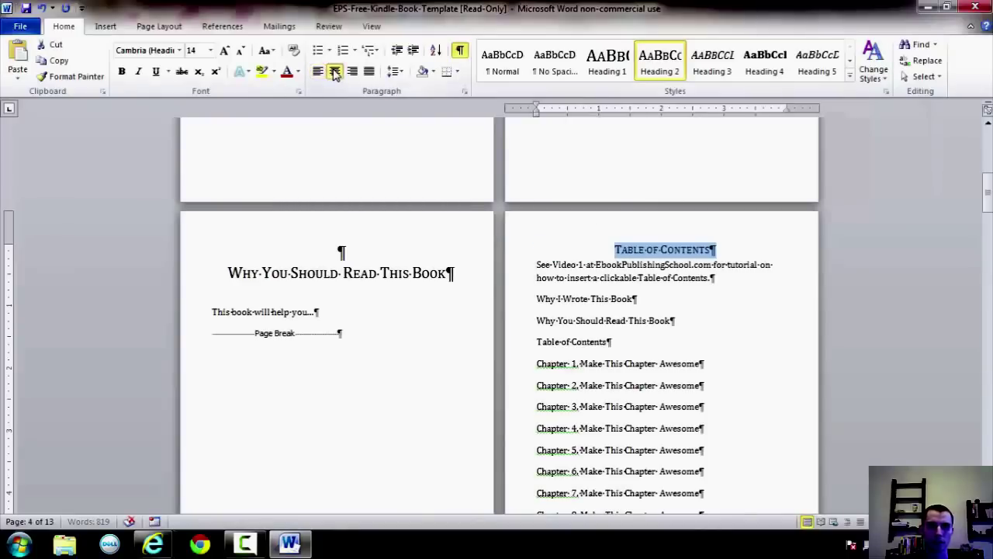
Set the "Table of Contents" heading's spacing to 24 pt before and after, and update the Heading 2 style to match it
right_click(635, 250)
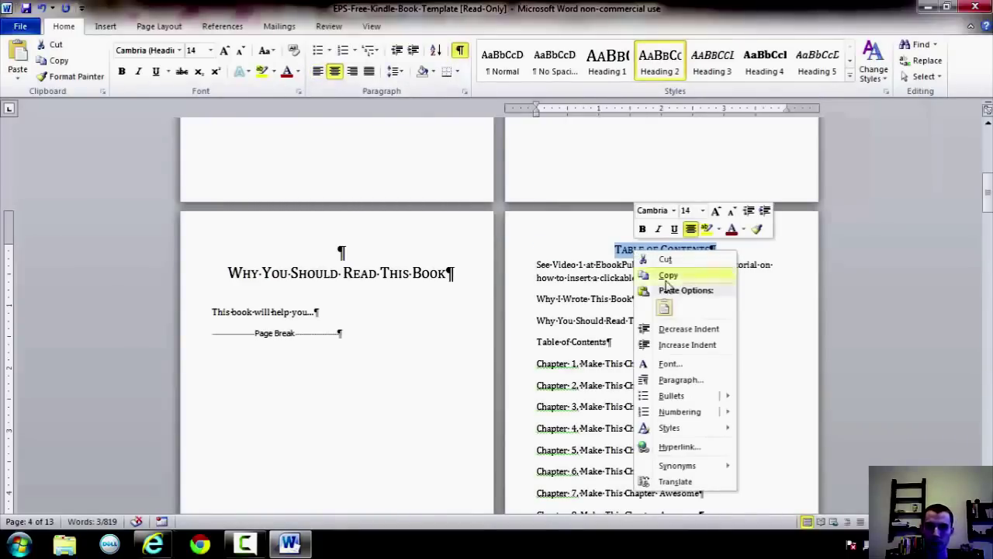
click(678, 380)
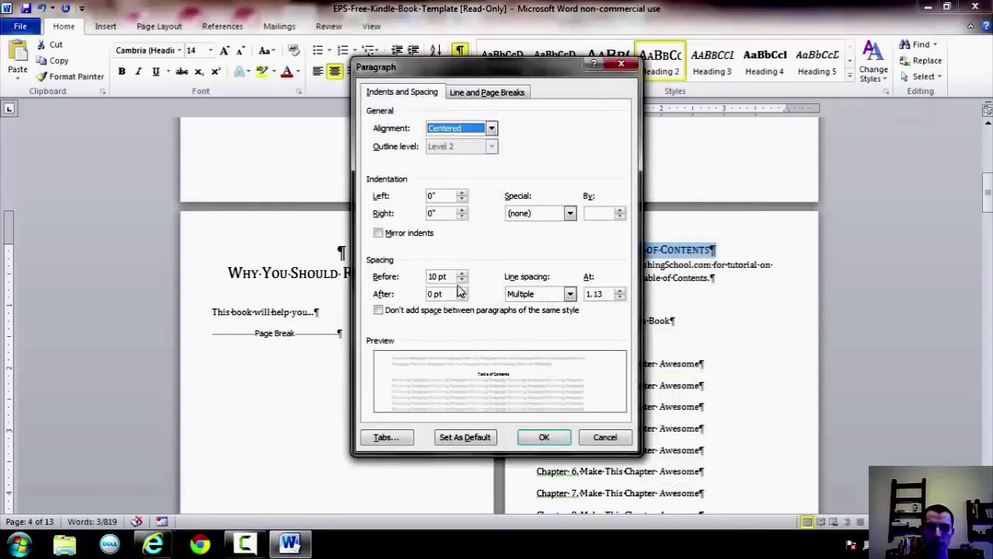
click(462, 290)
click(463, 290)
click(462, 290)
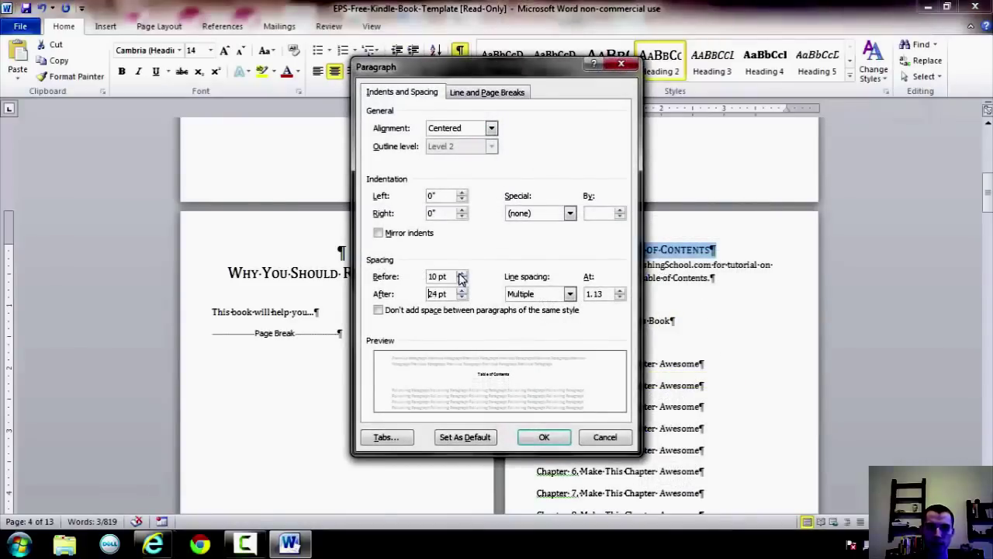
click(462, 274)
click(461, 273)
click(461, 273)
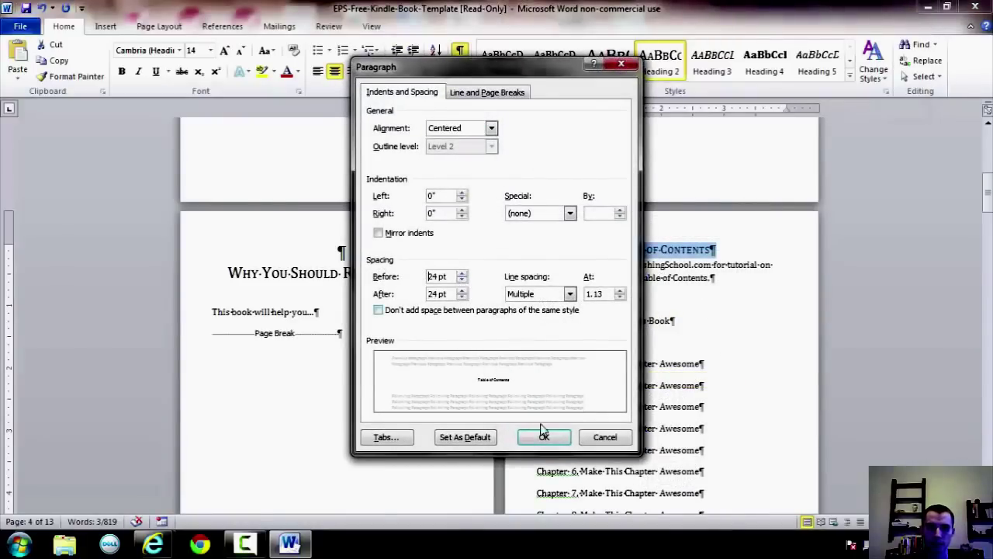
click(543, 437)
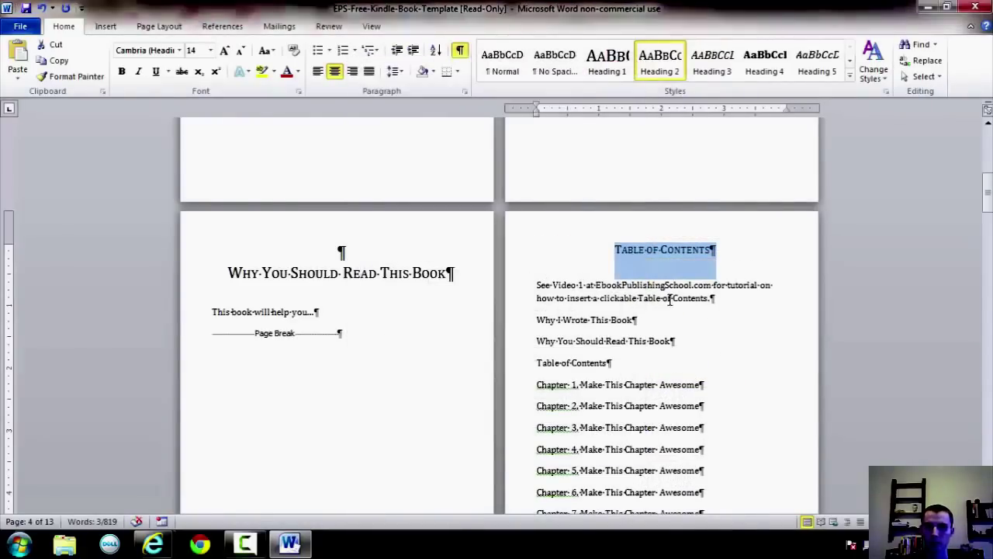
right_click(664, 68)
click(680, 71)
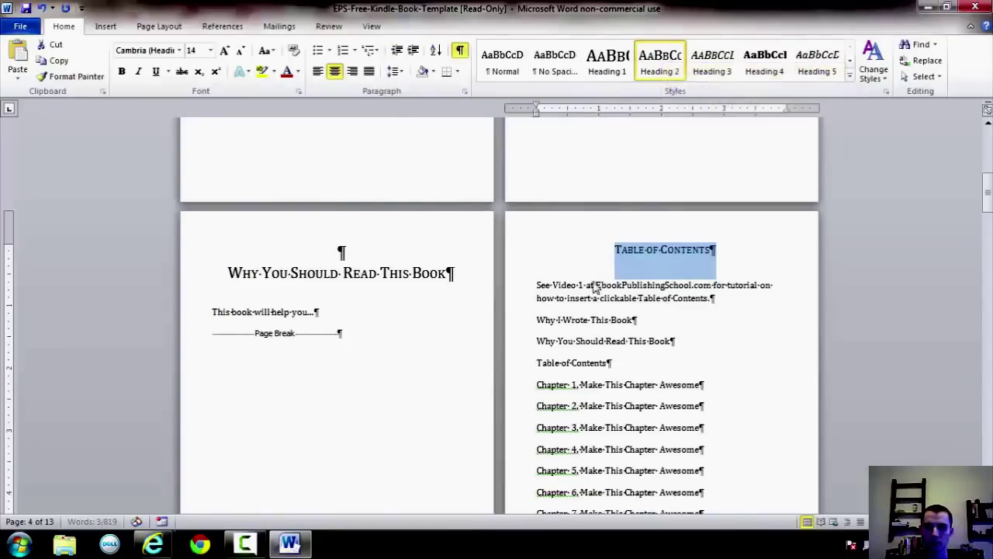
click(555, 285)
triple_click(556, 286)
scroll(666, 313, down, 1)
click(585, 272)
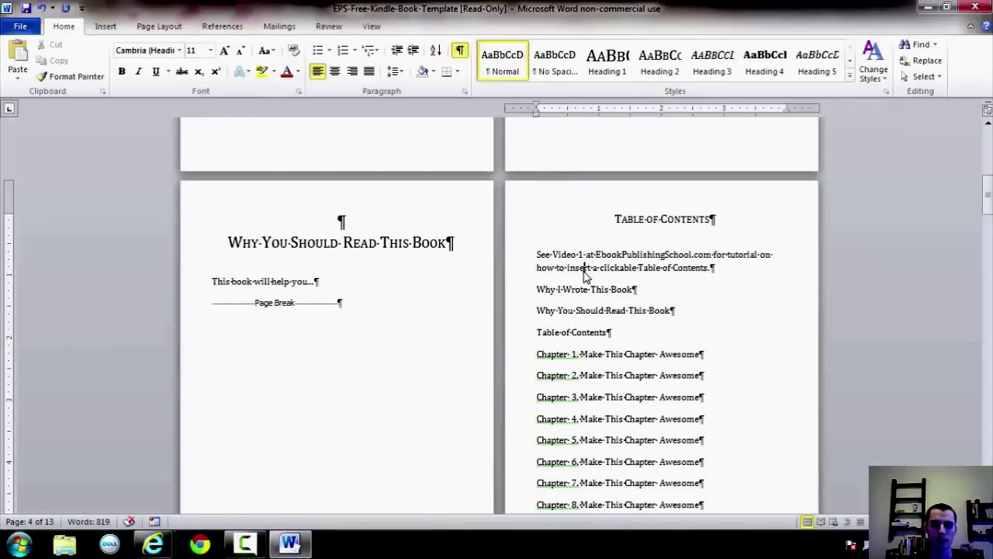
Apply the Heading 1 style to the "Chapter 1. Make This Chapter Awesome" heading
scroll(551, 306, down, 10)
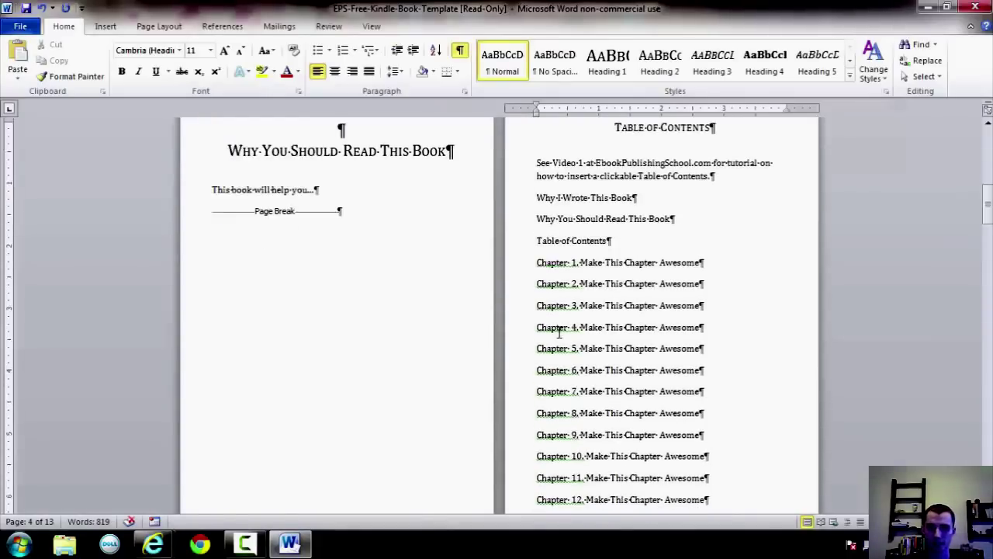
drag(208, 295, 250, 303)
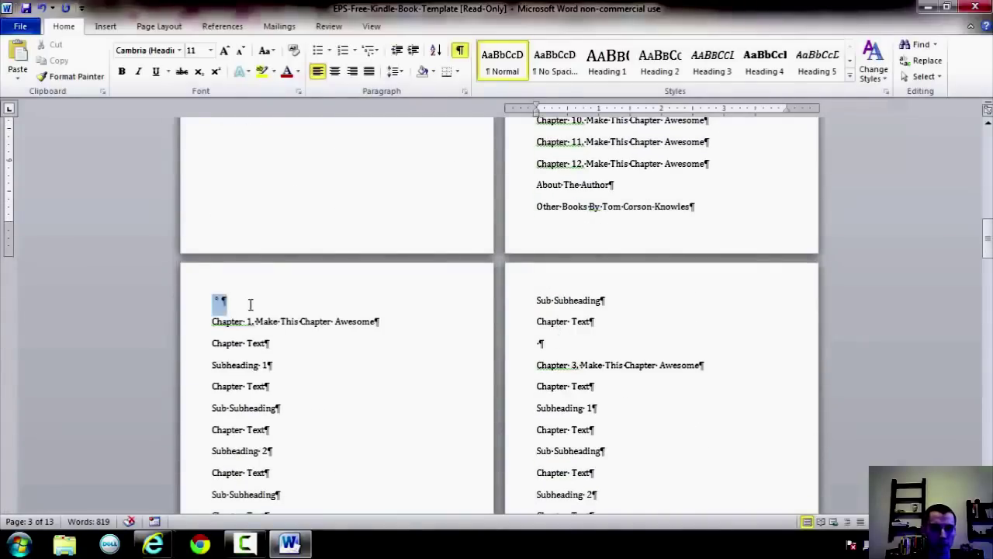
click(393, 321)
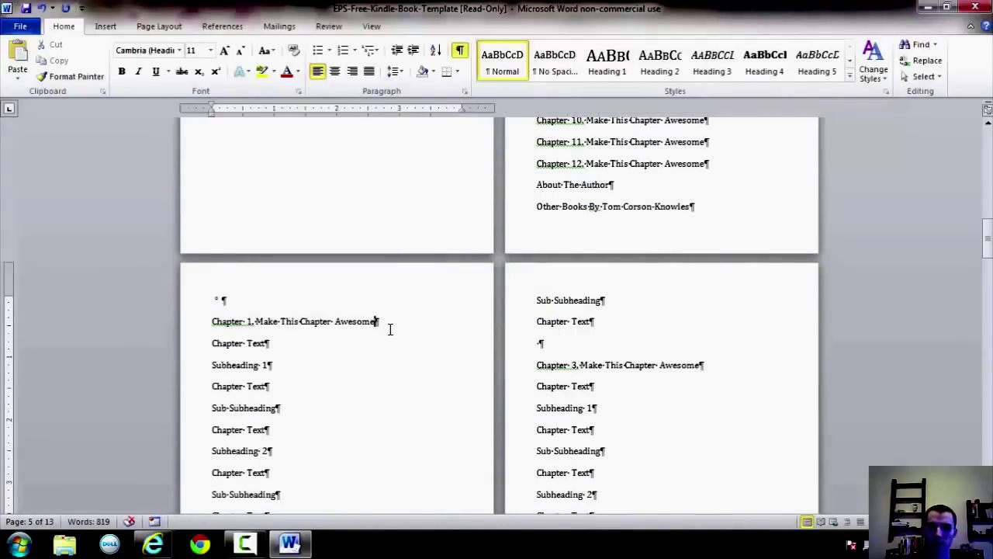
click(607, 60)
drag(243, 348, 376, 380)
click(344, 350)
Clear the stray character from the blank line above the Chapter 1 heading and apply Heading 1 to that line
click(263, 306)
key(BackSpace)
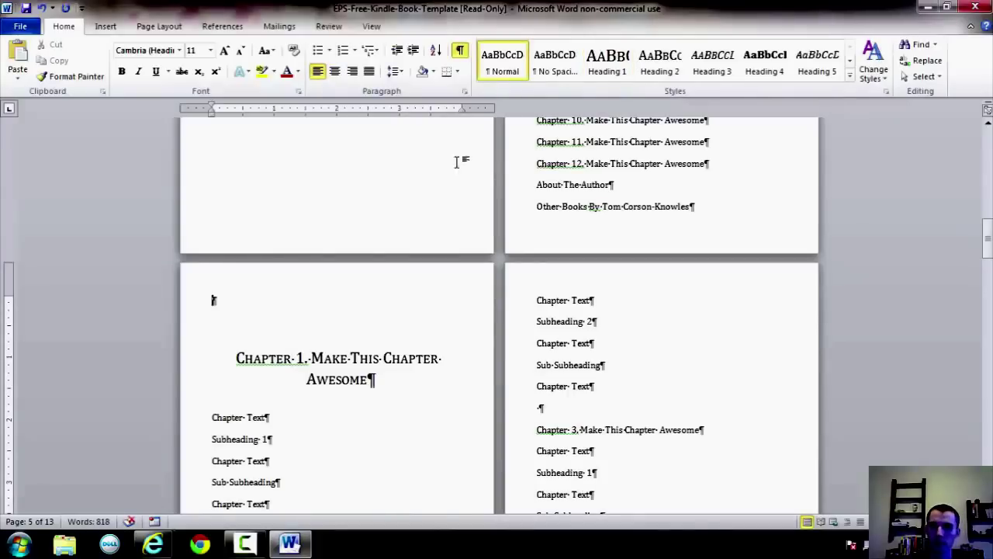
click(606, 62)
Examine the blank paragraph and heading on the "Why You Should Read This Book" page for comparison with the Chapter 1 heading
scroll(493, 179, up, 10)
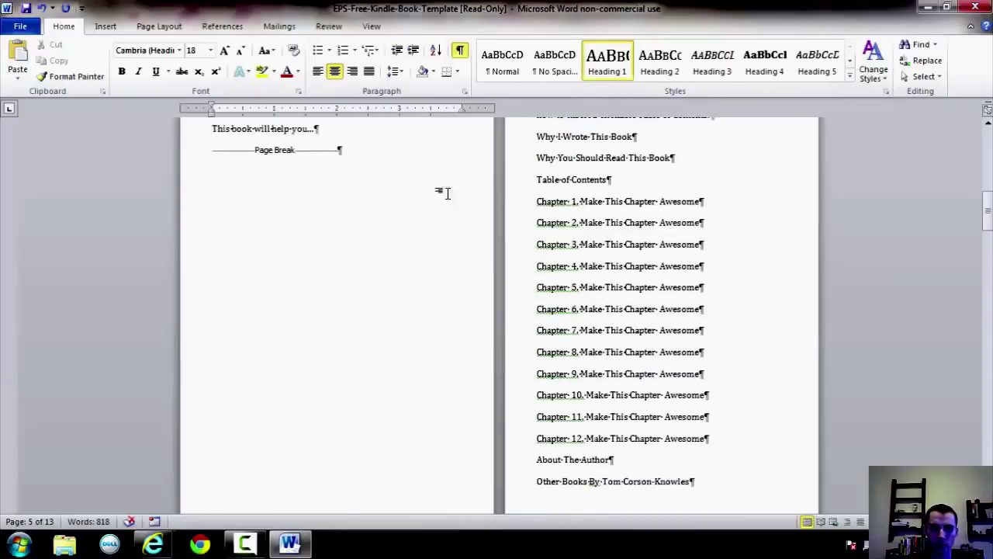
drag(338, 221, 490, 253)
click(448, 242)
drag(342, 221, 464, 253)
scroll(306, 194, down, 2)
click(339, 159)
drag(339, 160, 455, 184)
scroll(412, 228, down, 6)
Delete the blank paragraph above the Chapter 1 heading
drag(301, 373, 401, 452)
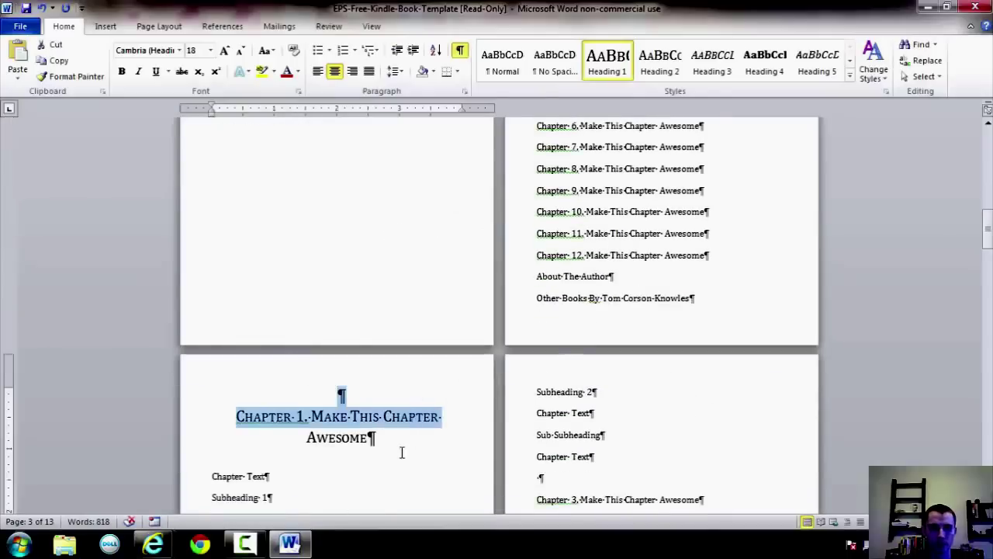
scroll(401, 452, down, 1)
drag(340, 326, 373, 328)
key(Delete)
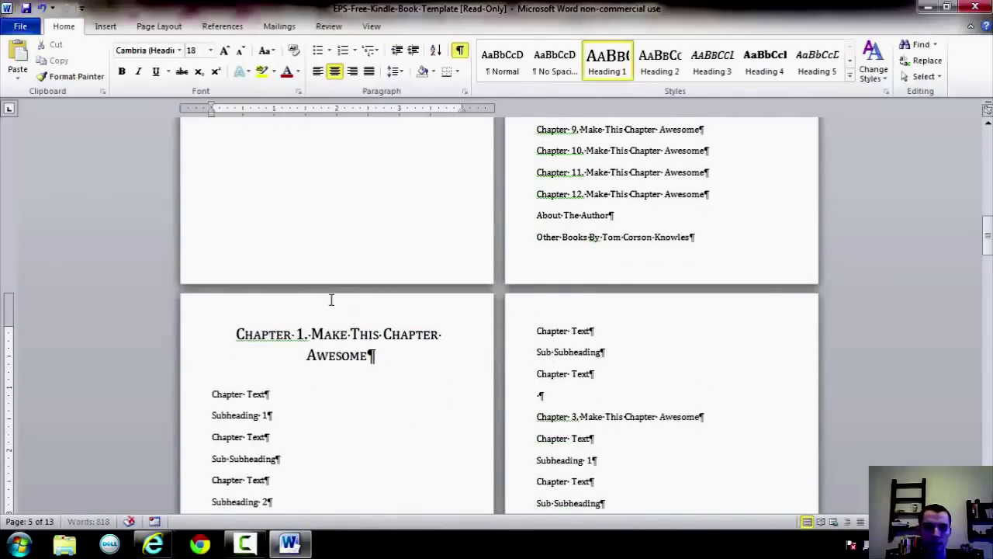
scroll(330, 302, up, 10)
scroll(404, 348, down, 8)
scroll(401, 348, down, 3)
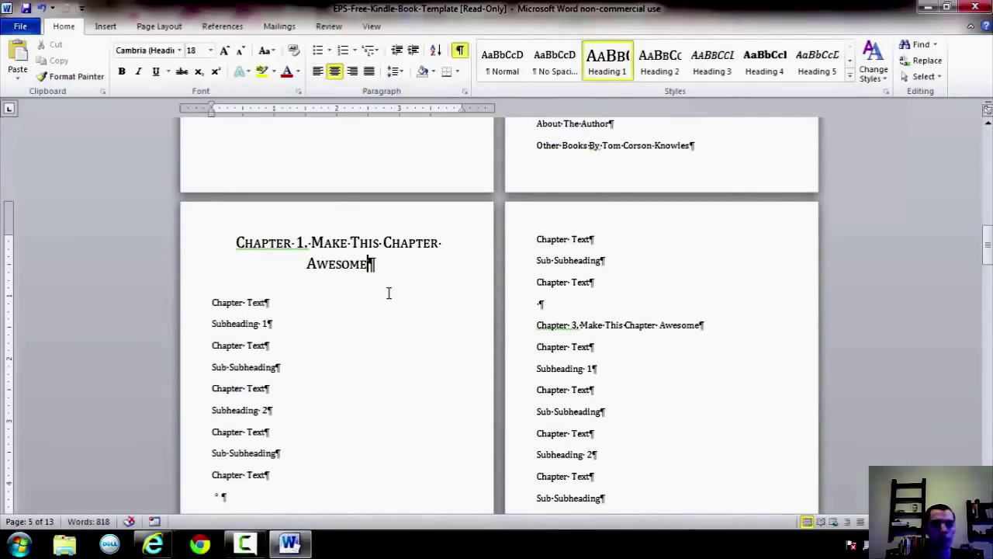
Apply the Heading 2 style to "Subheading 1" in Chapter 1
click(268, 307)
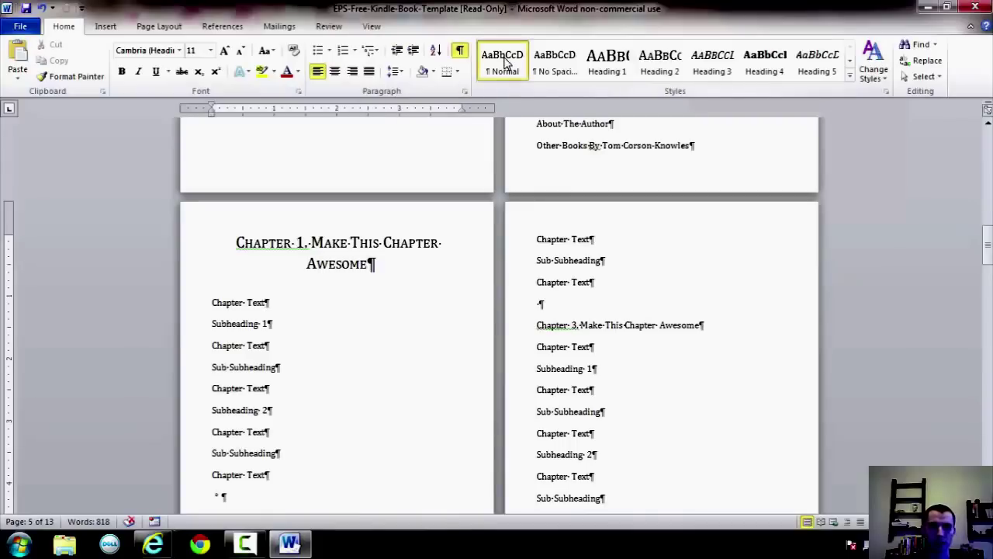
drag(295, 326, 224, 332)
click(284, 331)
drag(284, 332, 217, 332)
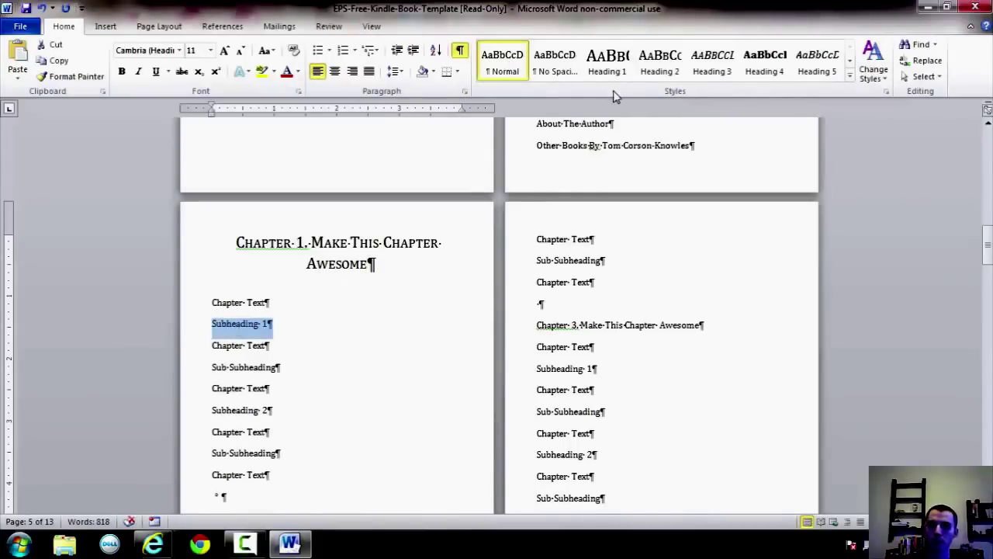
click(659, 62)
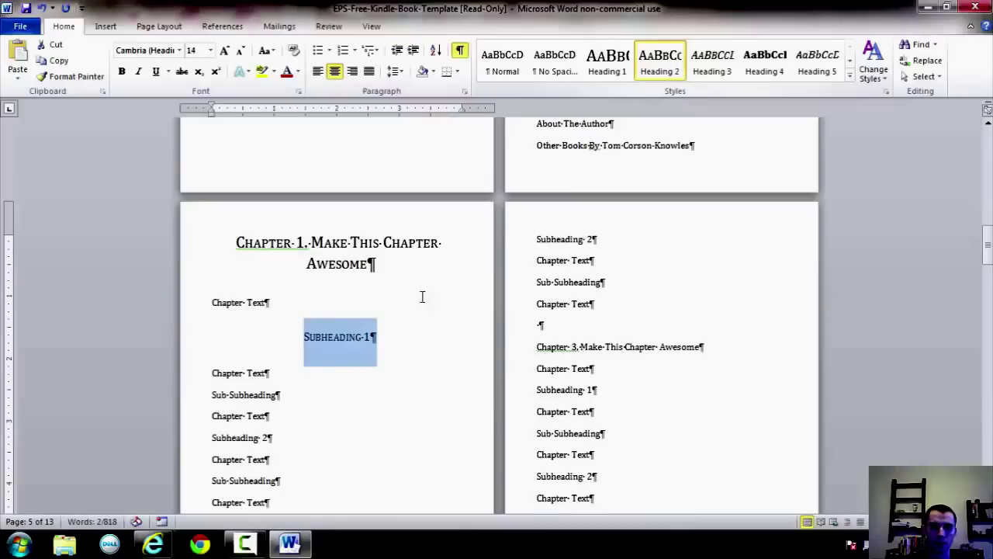
Apply the Heading 3 style to the "Sub-Subheading" under Subheading 1 in Chapter 1
click(303, 342)
scroll(284, 365, up, 1)
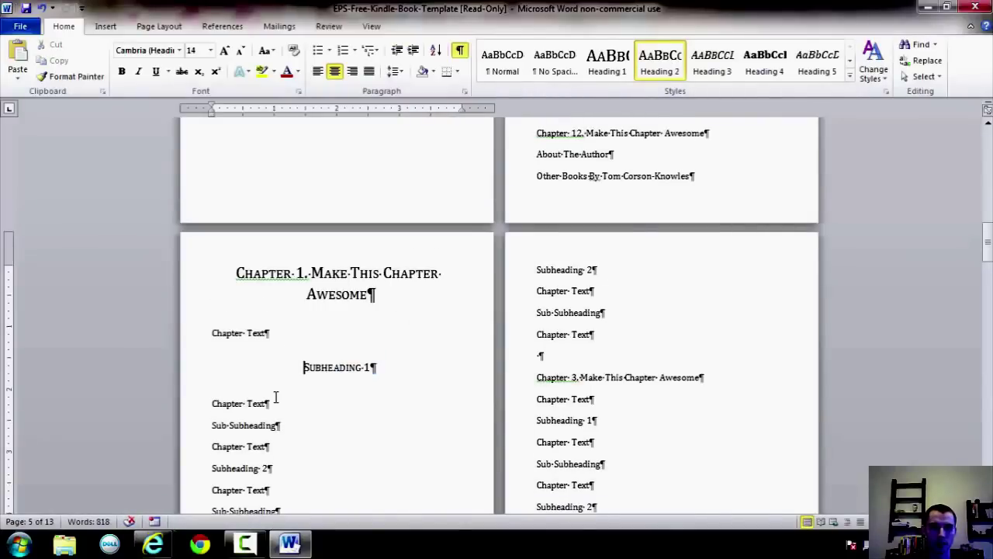
click(276, 399)
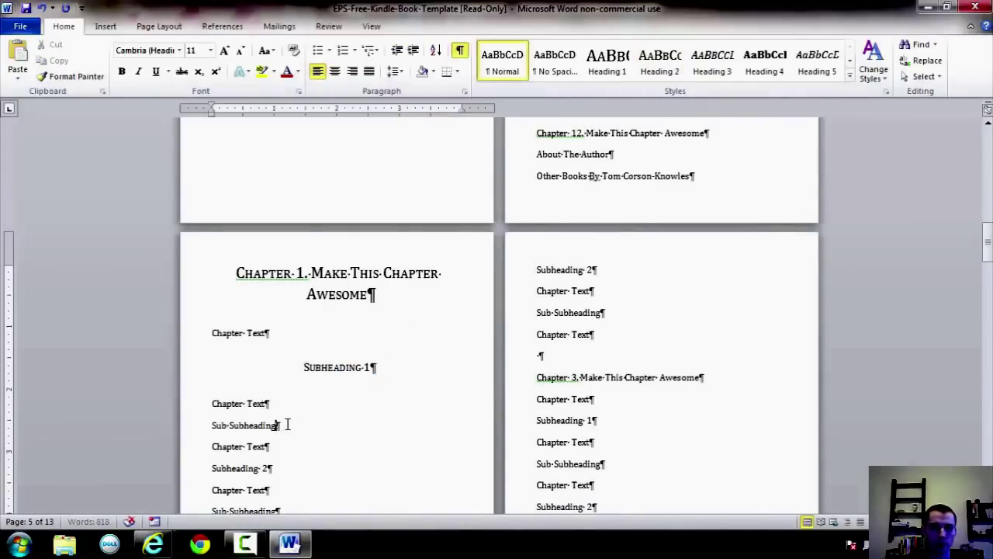
scroll(288, 425, down, 2)
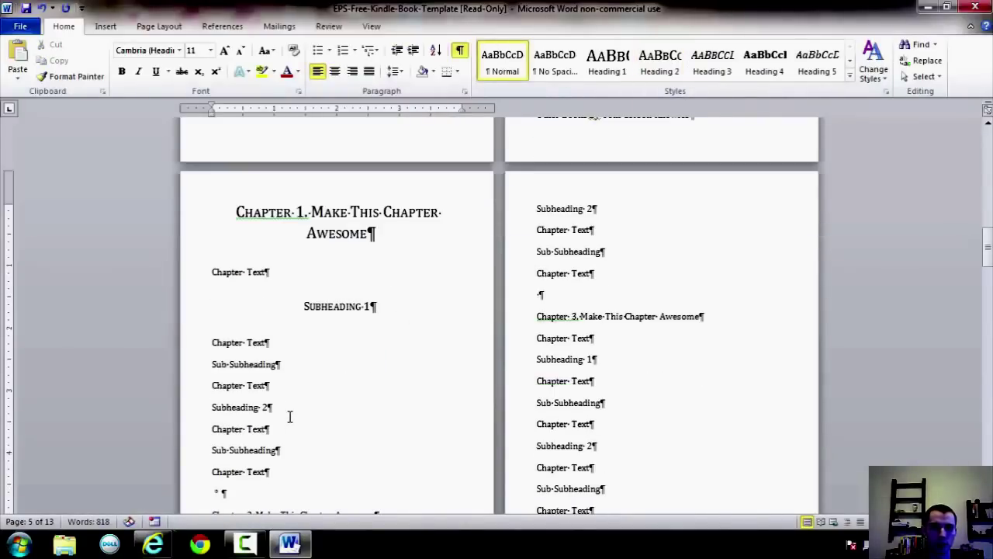
click(712, 62)
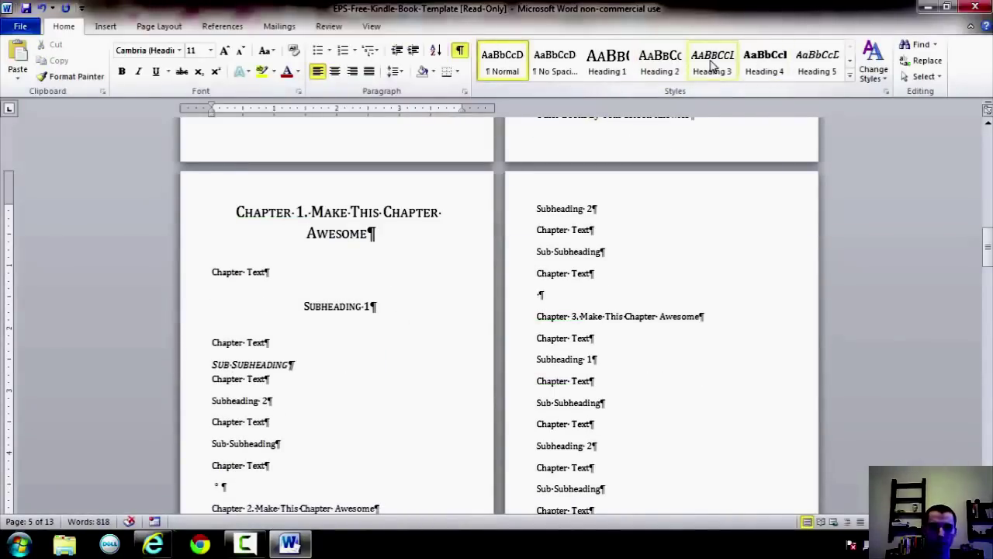
Center the first "Sub-Subheading" in Chapter 1 and update the Heading 3 style to match it
click(334, 70)
right_click(725, 72)
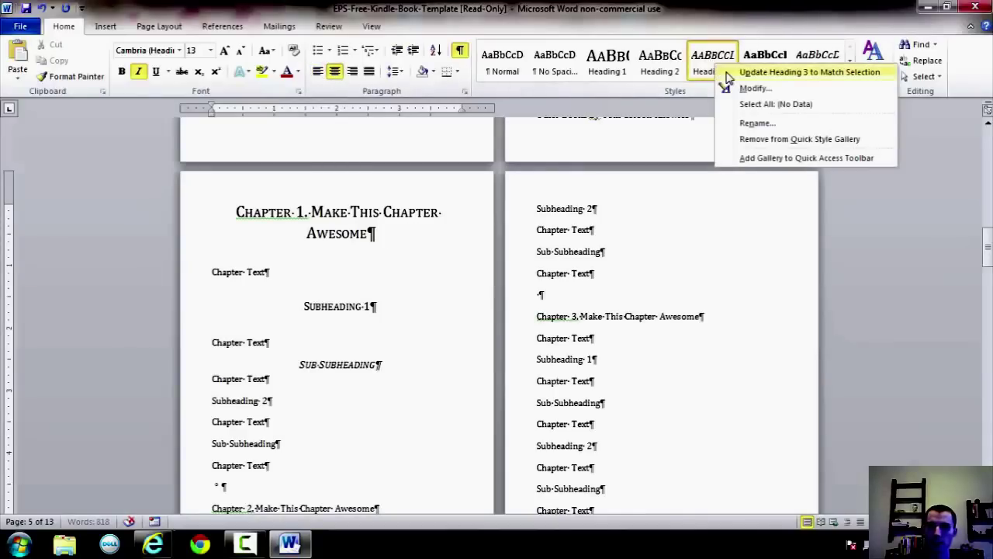
click(776, 72)
Apply Heading 2 to "Subheading 2" in Chapter 1 and Heading 3 to the "Sub-Subheading" below it
scroll(342, 326, down, 3)
click(286, 314)
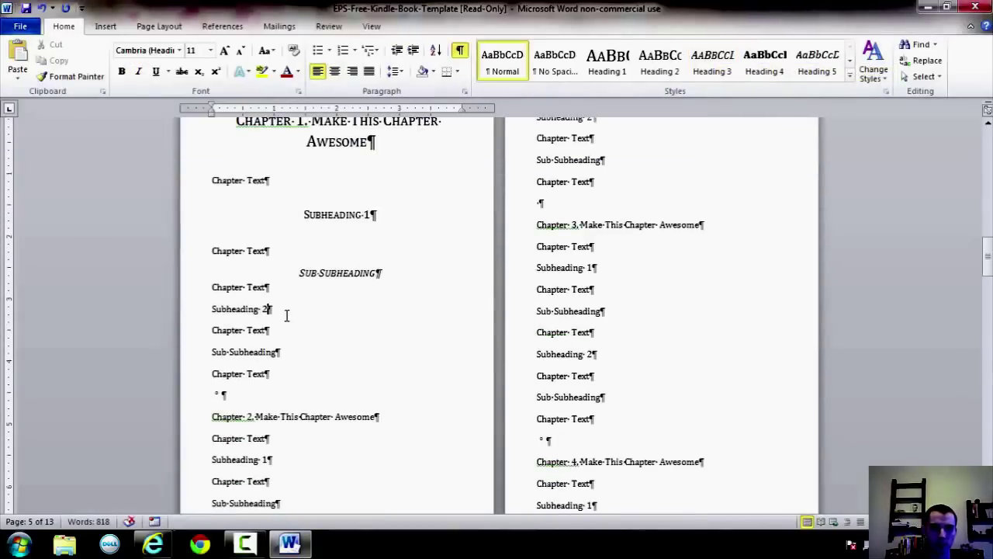
click(672, 66)
click(289, 380)
click(669, 46)
click(711, 63)
drag(307, 328, 377, 326)
click(379, 328)
scroll(253, 360, down, 2)
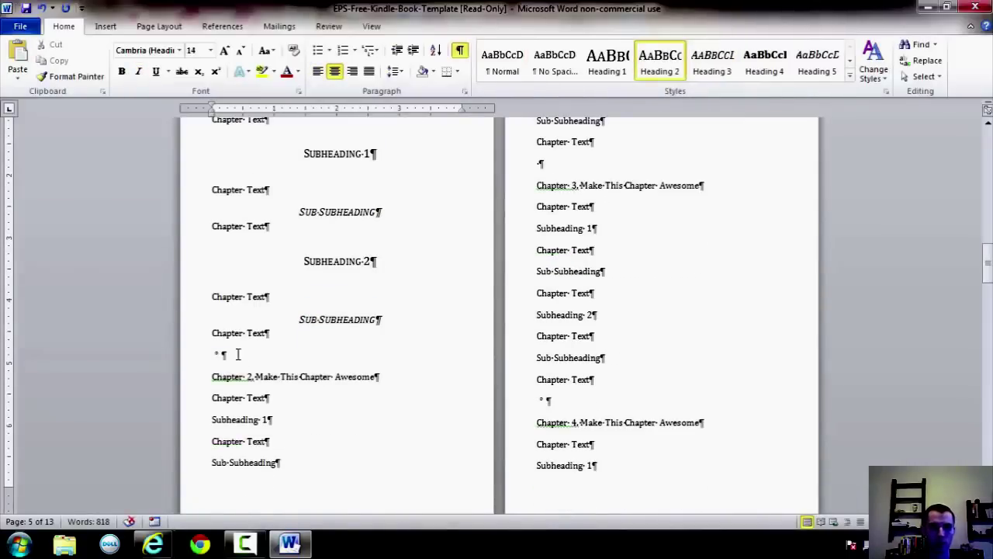
Replace the blank line before the Chapter 2 heading with a page break
double_click(232, 354)
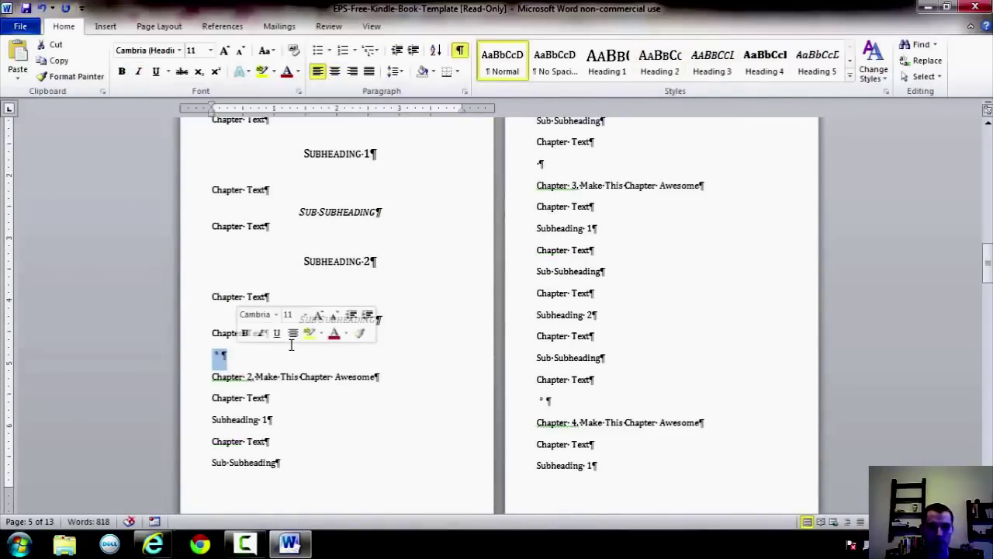
click(105, 25)
click(81, 70)
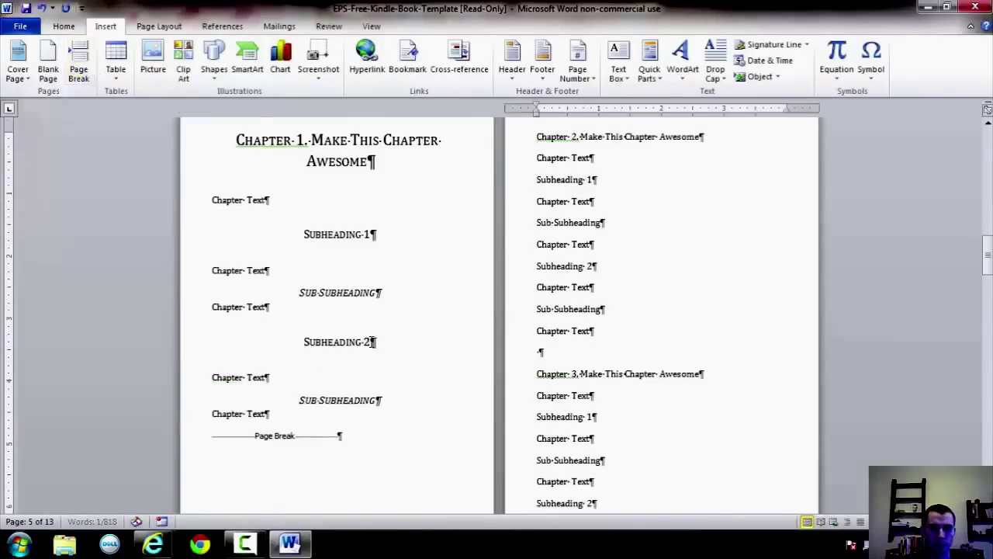
Review the formatted Chapter 1 page from its heading down to the closing page break
drag(230, 128, 366, 437)
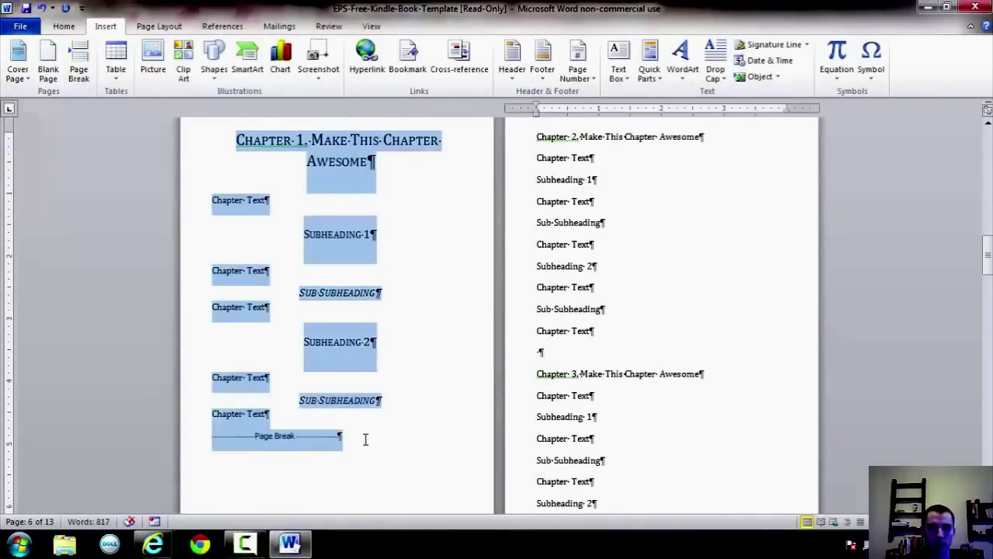
click(365, 436)
mouse_move(211, 153)
mouse_down()
mouse_move(336, 421)
mouse_move(197, 160)
mouse_up()
click(338, 426)
key(Left)
mouse_move(226, 126)
mouse_down()
mouse_move(417, 168)
mouse_move(225, 130)
mouse_up()
click(417, 168)
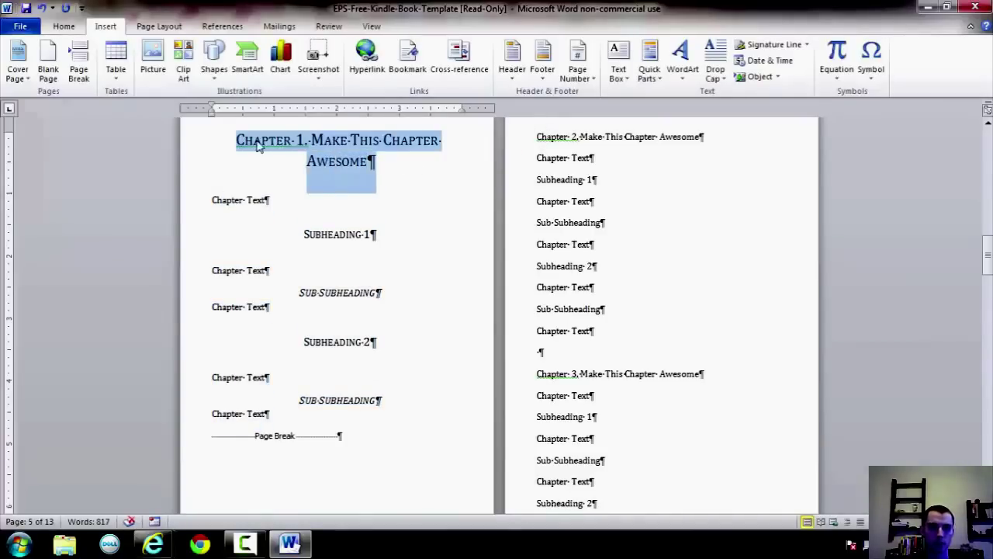
Examine the title, body text, subheadings and sub-subheadings of Chapter 1 to check how each text level is styled
click(255, 144)
click(173, 199)
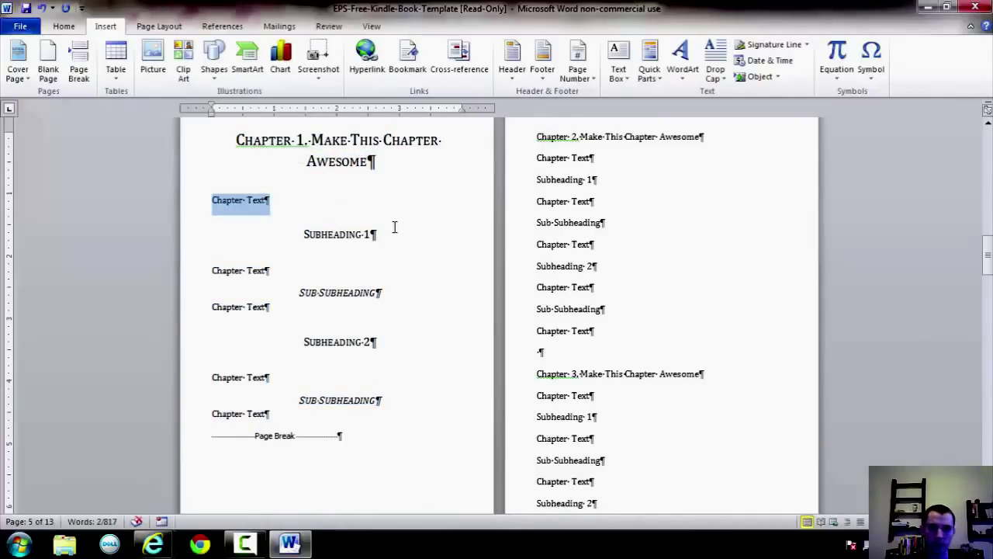
triple_click(328, 244)
click(334, 279)
click(199, 277)
drag(381, 291, 284, 294)
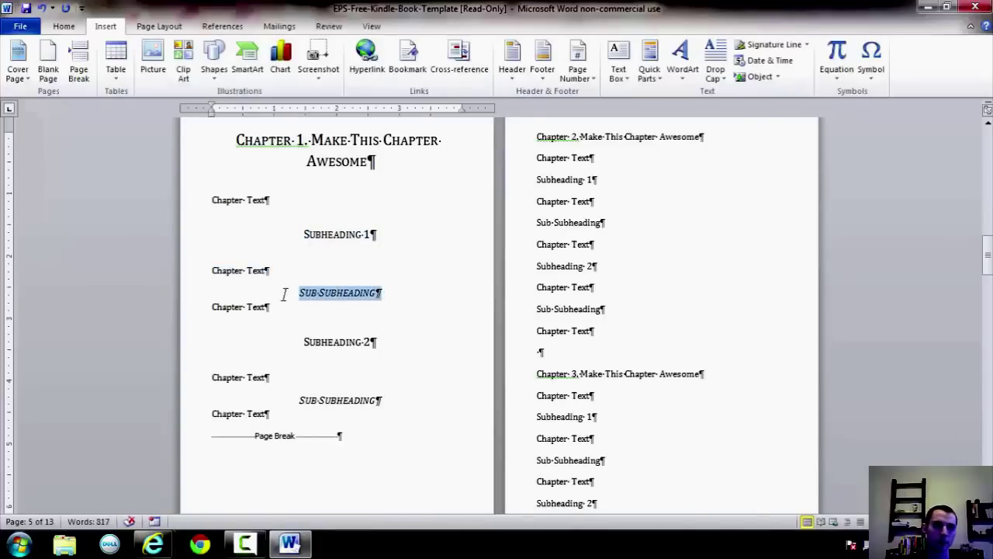
click(338, 234)
triple_click(395, 349)
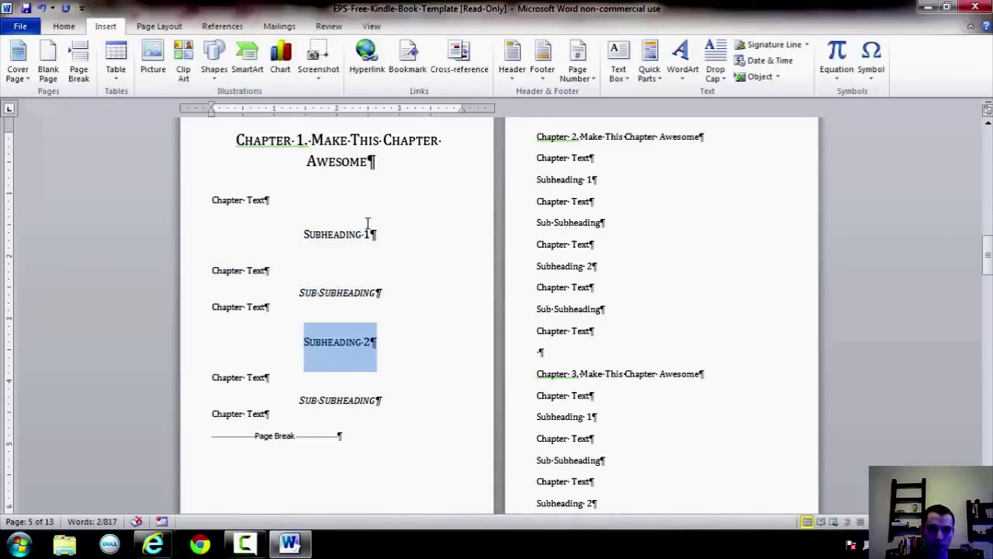
click(309, 377)
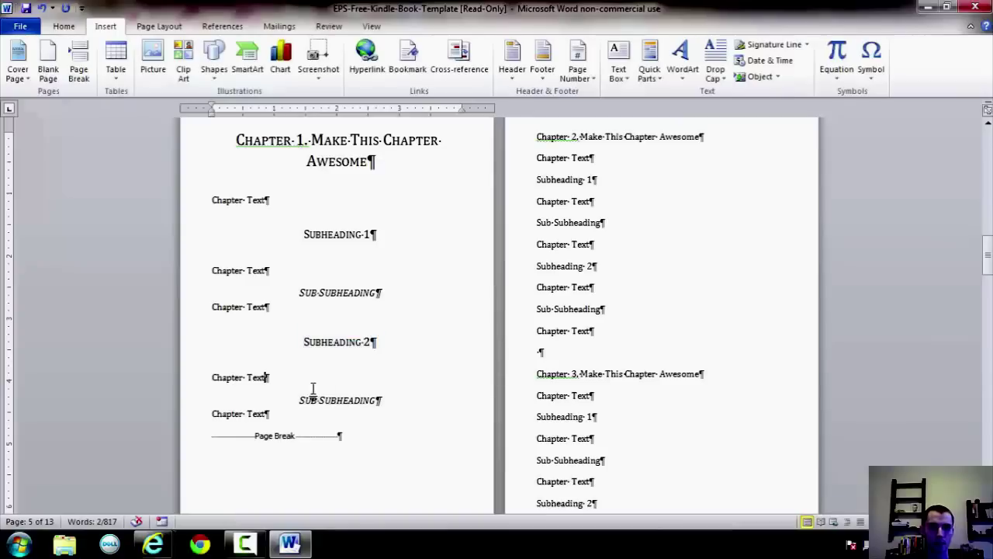
scroll(363, 378, down, 1)
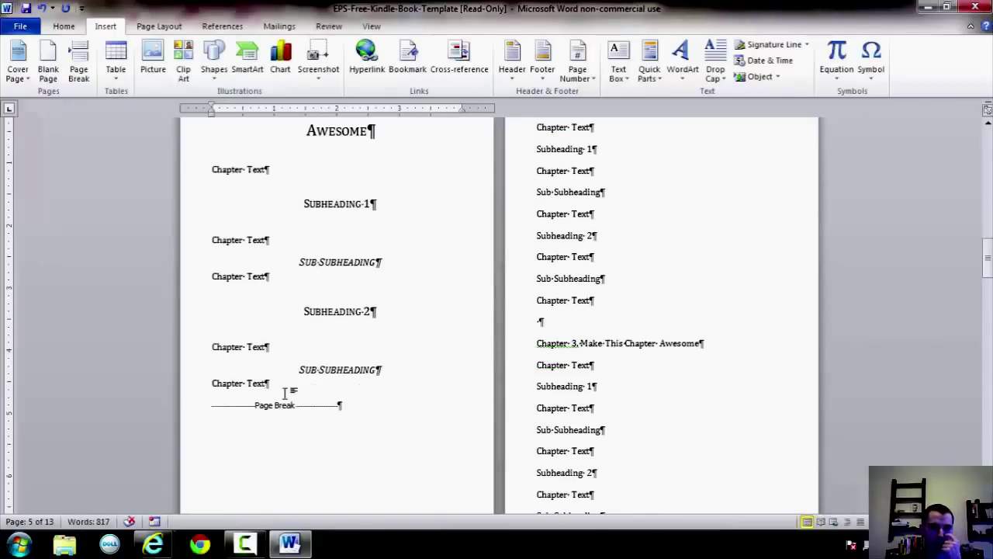
scroll(324, 343, up, 5)
scroll(337, 346, down, 5)
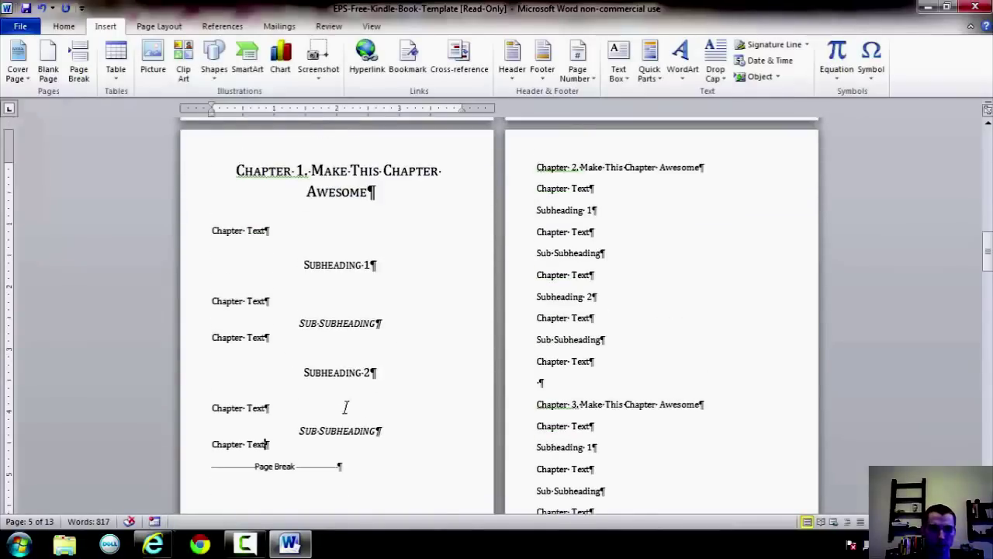
drag(236, 177, 315, 401)
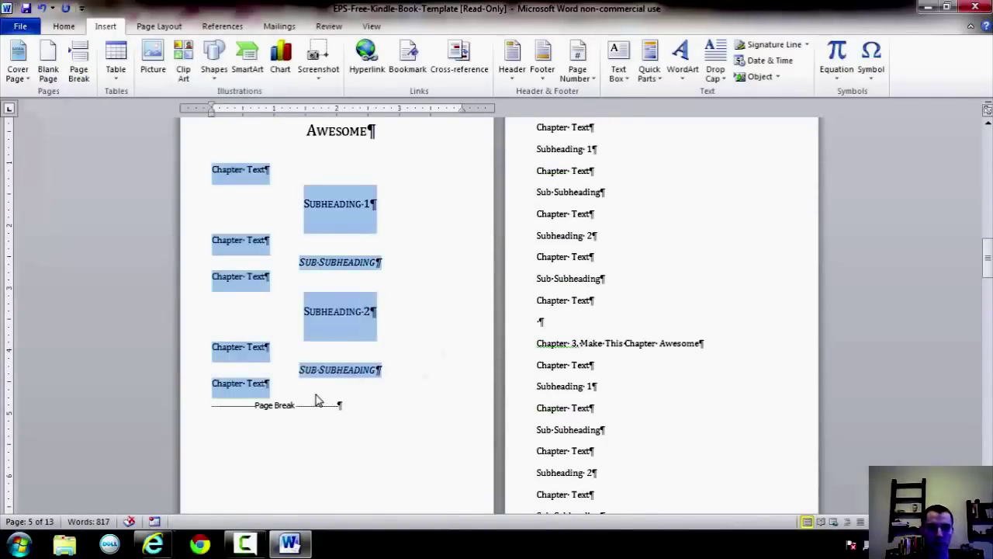
click(315, 402)
scroll(315, 396, up, 1)
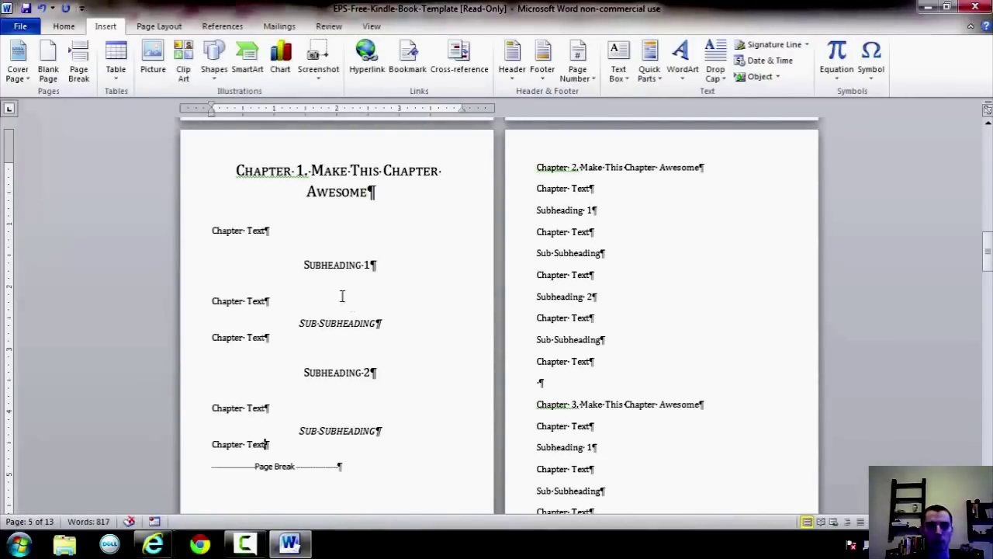
Remove the italics from the first "Sub-Subheading" in Chapter 1 and update the Heading 3 style to match it
drag(373, 323, 298, 323)
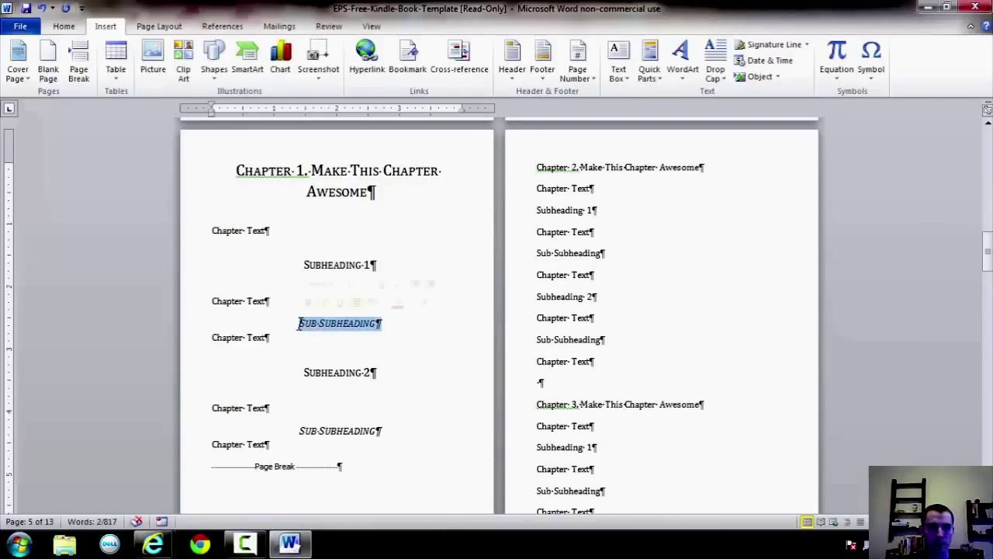
click(65, 27)
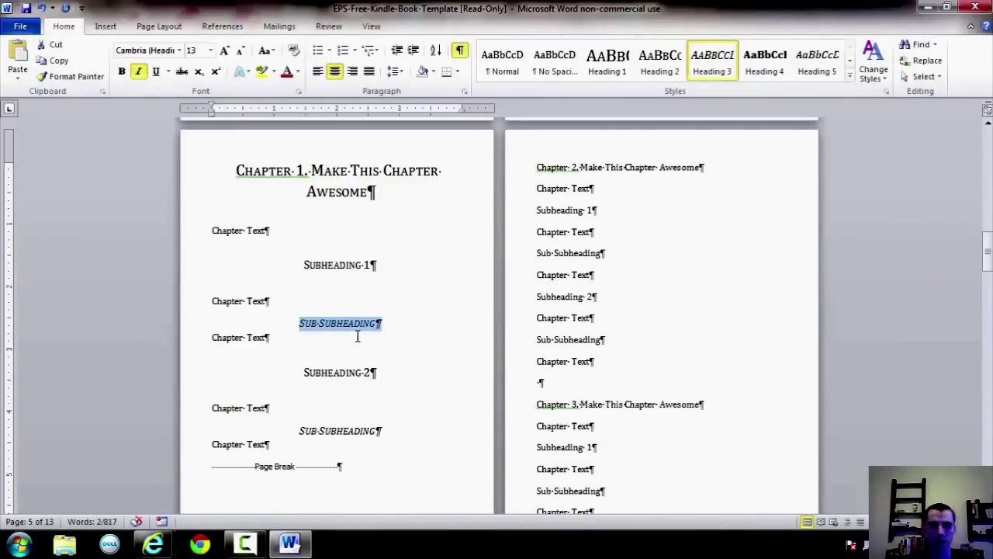
click(138, 70)
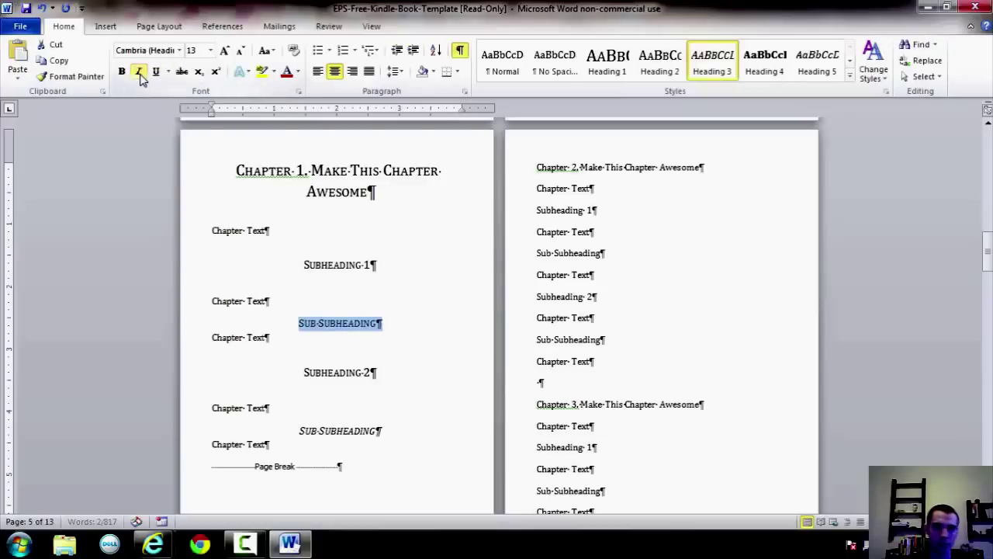
right_click(714, 65)
click(757, 72)
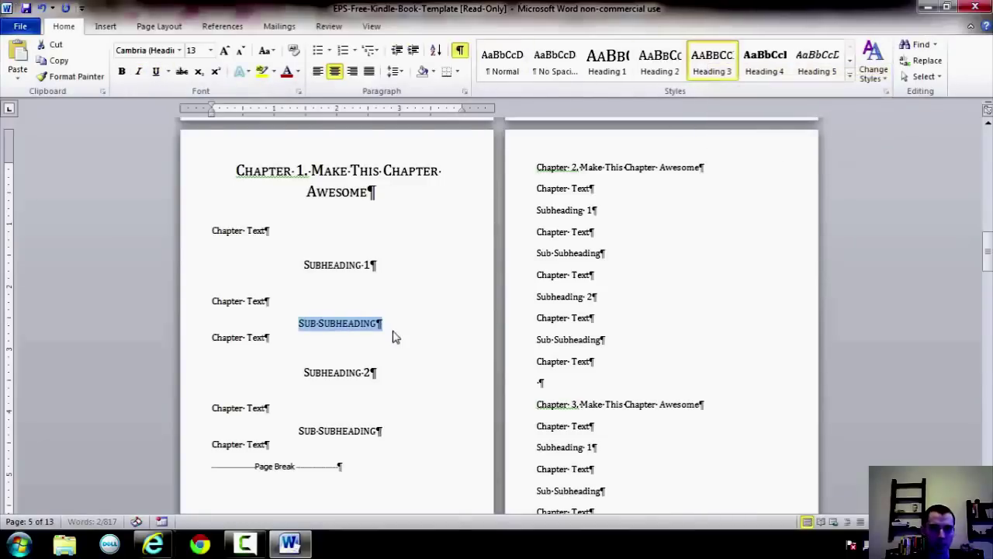
click(394, 337)
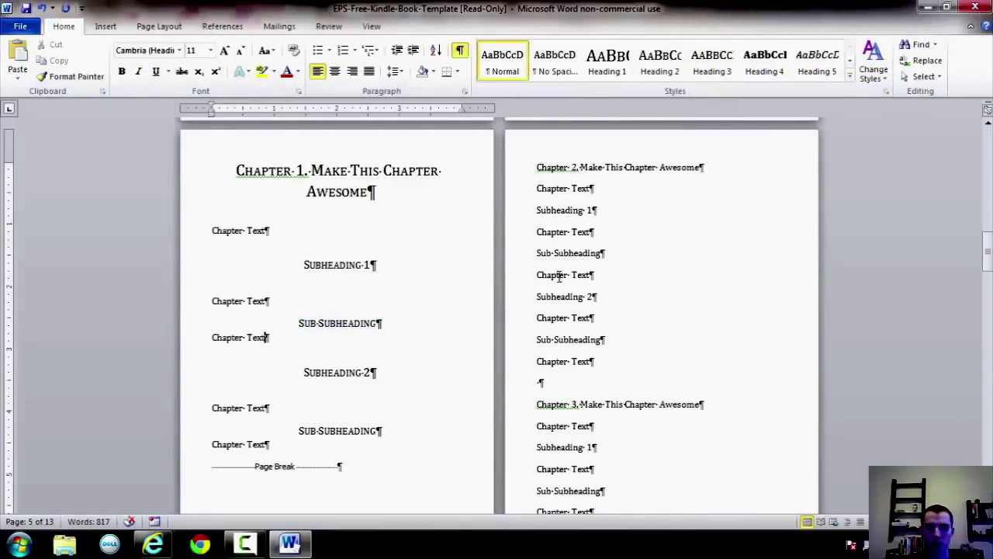
Apply Heading 1 to the Chapter 2 title and Heading 2 to "Subheading 1" below it
scroll(505, 306, up, 2)
click(530, 226)
scroll(490, 357, down, 1)
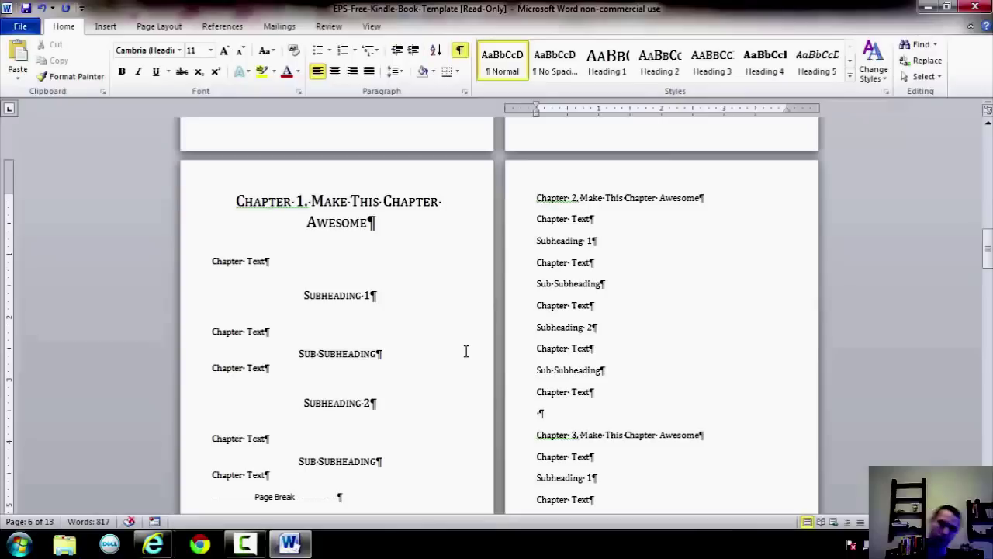
click(606, 62)
click(540, 261)
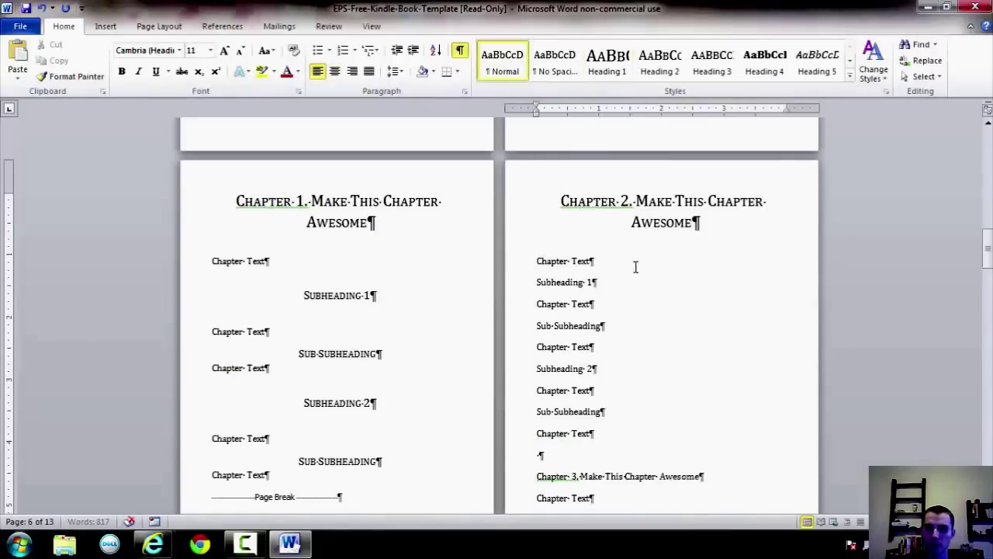
click(659, 60)
Apply Heading 3 to both "Sub-Subheading" lines and Heading 2 to "Subheading 2" in Chapter 2
click(620, 354)
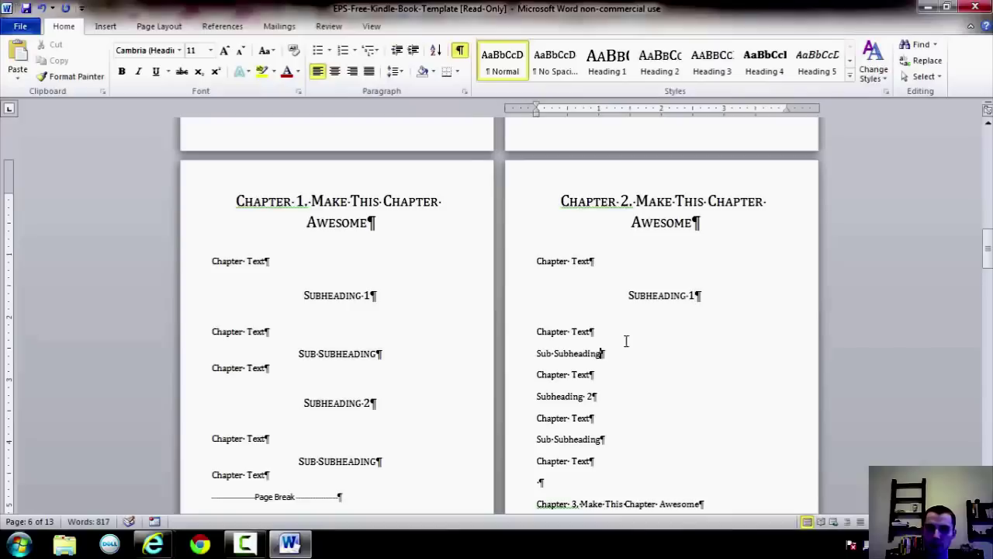
click(712, 60)
click(618, 394)
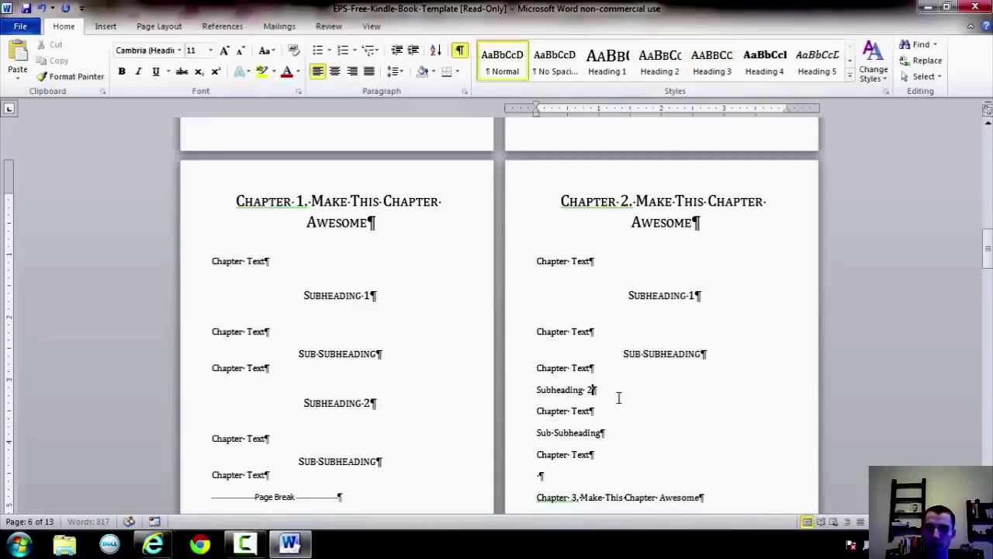
click(659, 60)
click(613, 466)
click(718, 62)
Replace the blank line before the Chapter 3 title with a page break and check the Chapter 2 page
scroll(608, 324, down, 3)
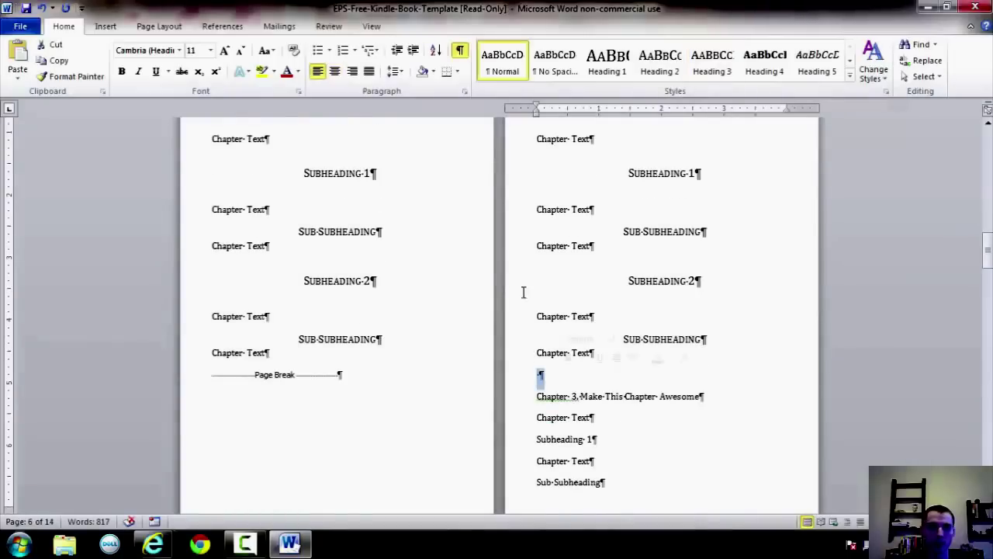
click(107, 26)
click(79, 60)
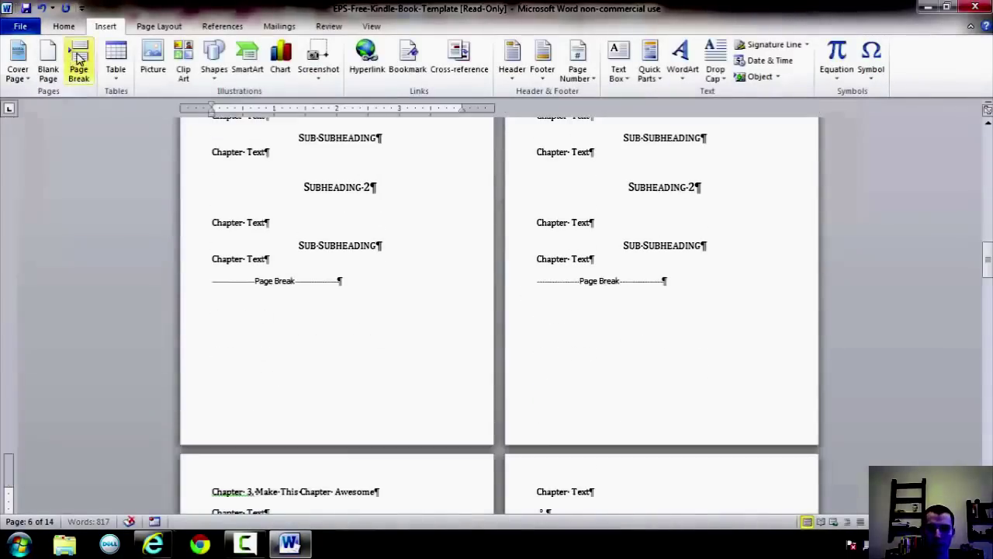
scroll(403, 308, down, 5)
scroll(404, 311, up, 4)
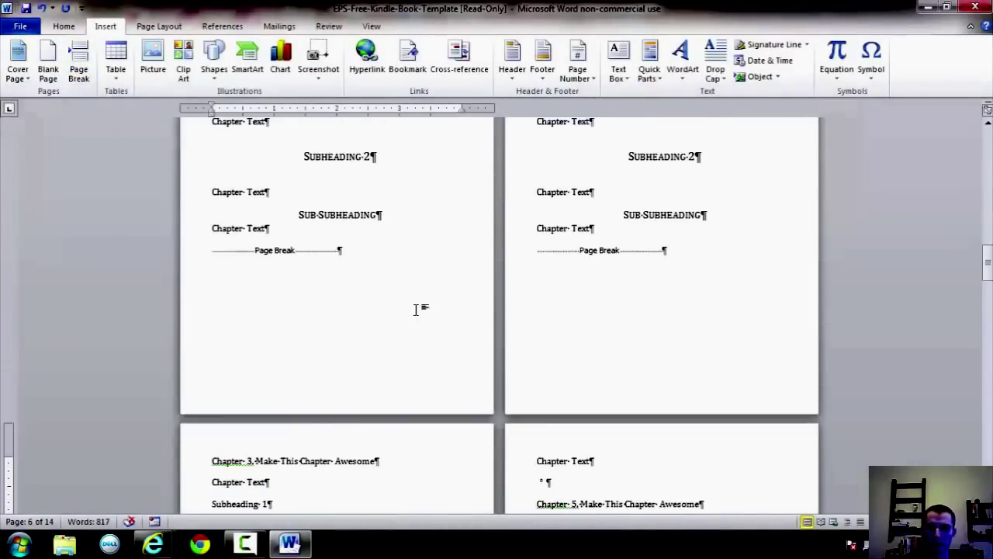
scroll(416, 310, up, 3)
scroll(416, 310, up, 3)
Apply Heading 1 to the Chapter 3 title and Heading 2 to "Subheading 1" below it
scroll(417, 308, down, 9)
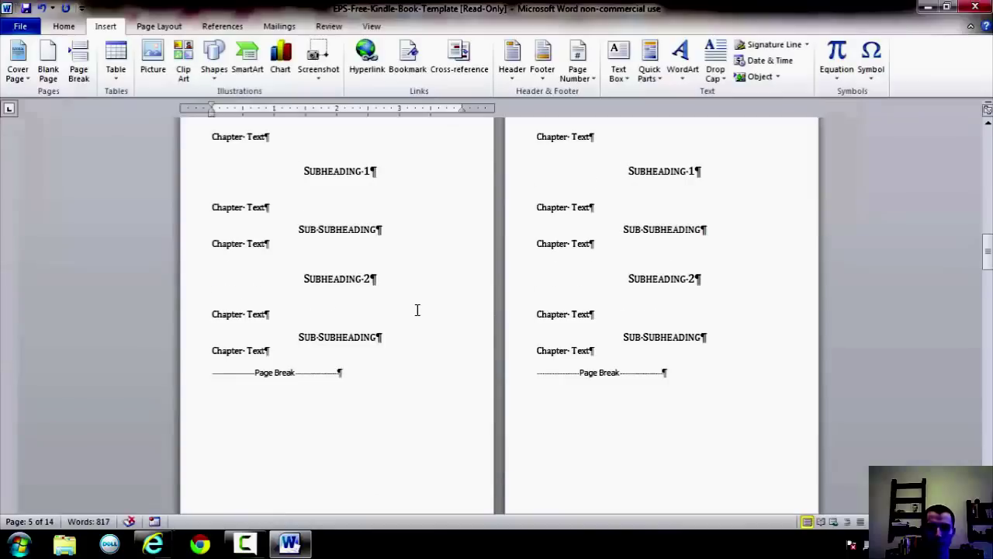
triple_click(215, 339)
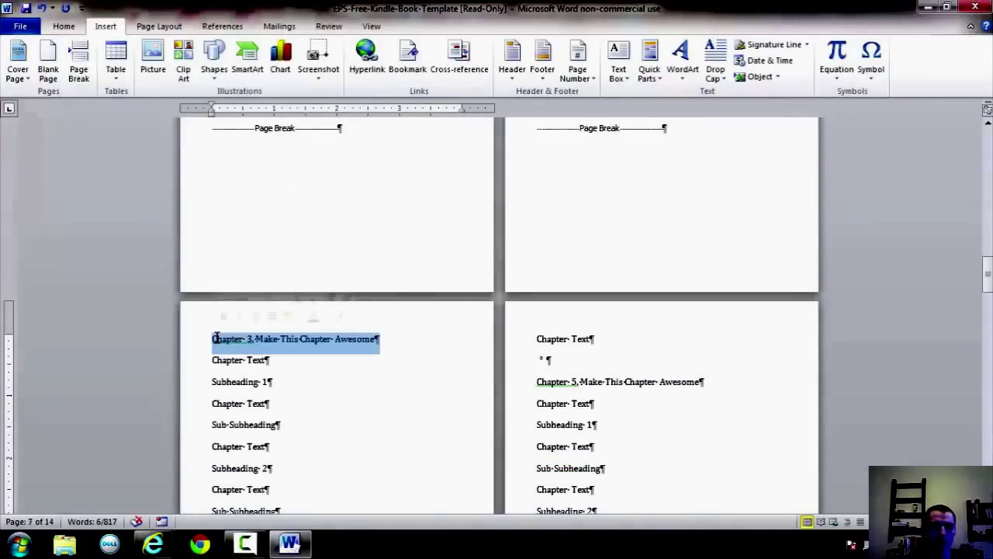
click(63, 29)
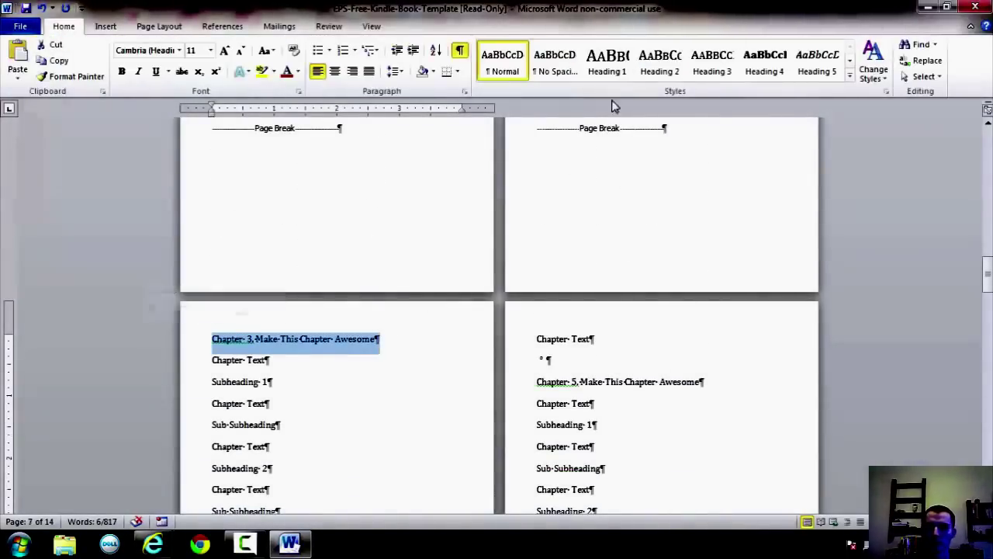
click(608, 60)
click(279, 330)
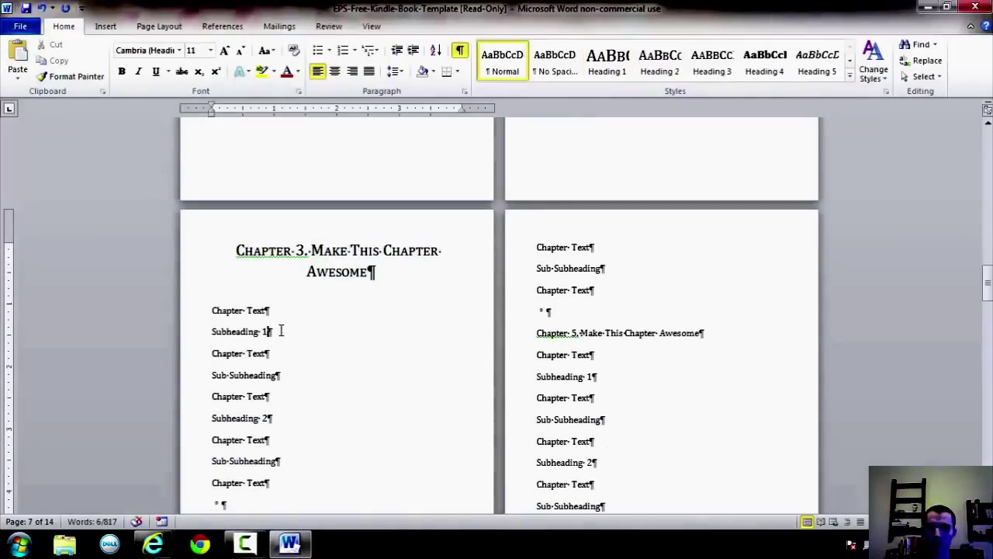
click(659, 60)
Apply Heading 3 to both "Sub-Subheading" lines and Heading 2 to "Subheading 2" in Chapter 3
click(275, 401)
key(ctrl+alt+3)
scroll(310, 341, down, 2)
click(540, 161)
click(667, 64)
click(321, 410)
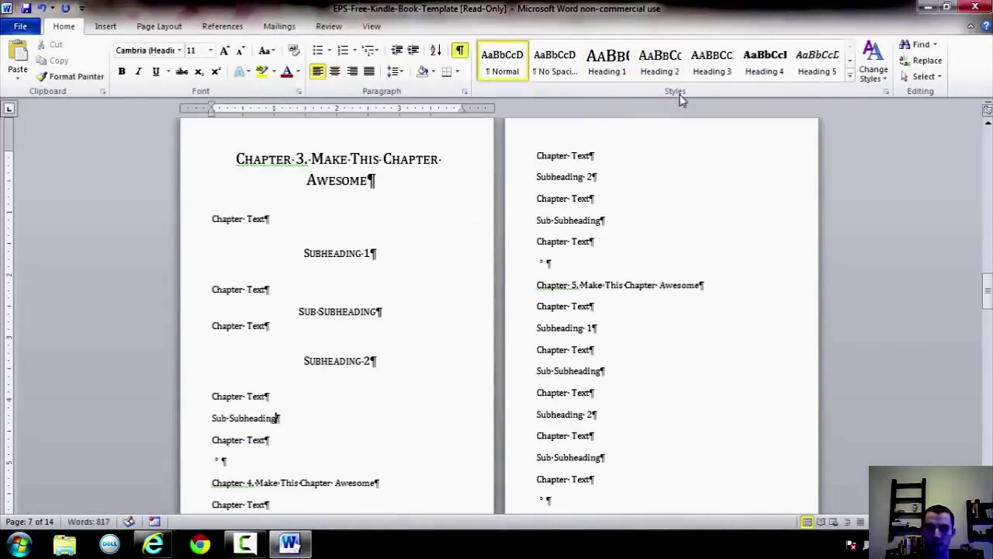
key(ctrl+alt+3)
Replace the stray line before the Chapter 4 title with a page break
triple_click(208, 453)
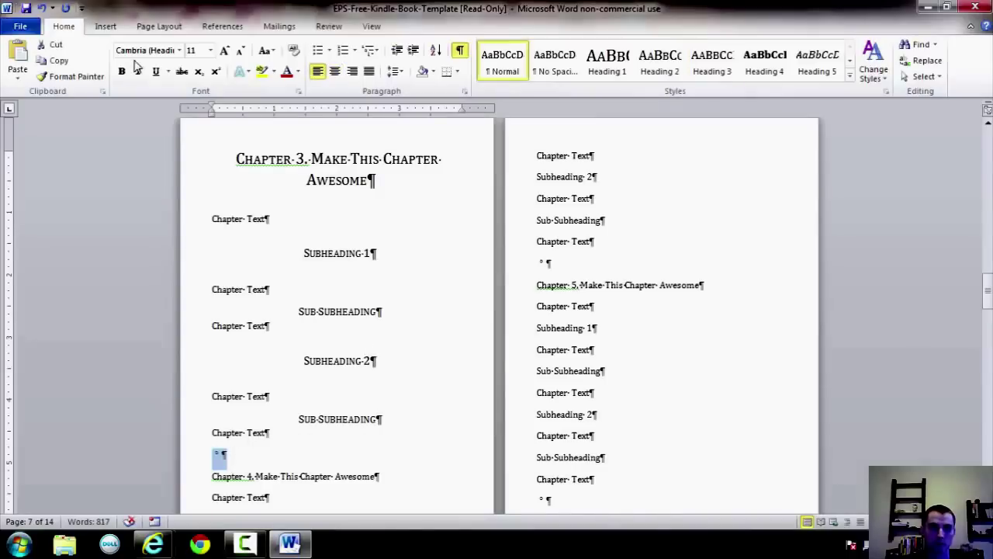
click(106, 26)
click(78, 66)
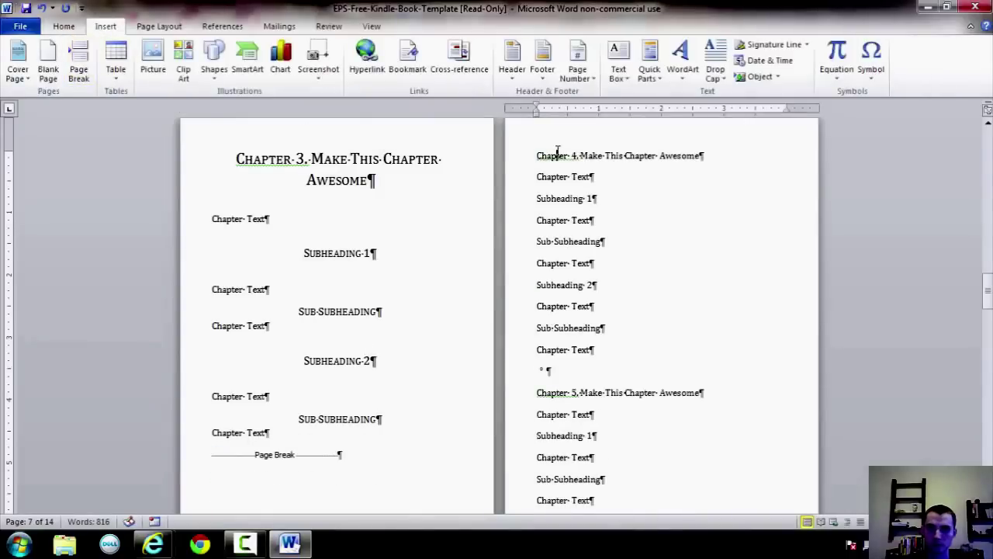
Apply Heading 1 to the Chapter 4 title and Heading 2 to "Subheading 1" below it
click(64, 26)
click(607, 59)
click(601, 219)
click(659, 61)
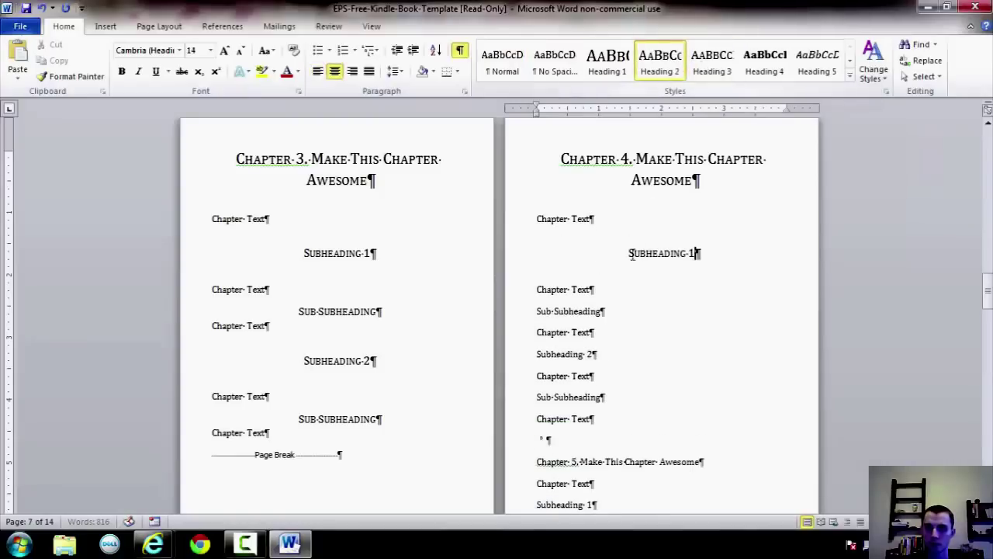
Apply Heading 3 to both "Sub-Subheading" lines and Heading 2 to "Subheading 2" in Chapter 4
click(603, 313)
click(712, 61)
click(597, 354)
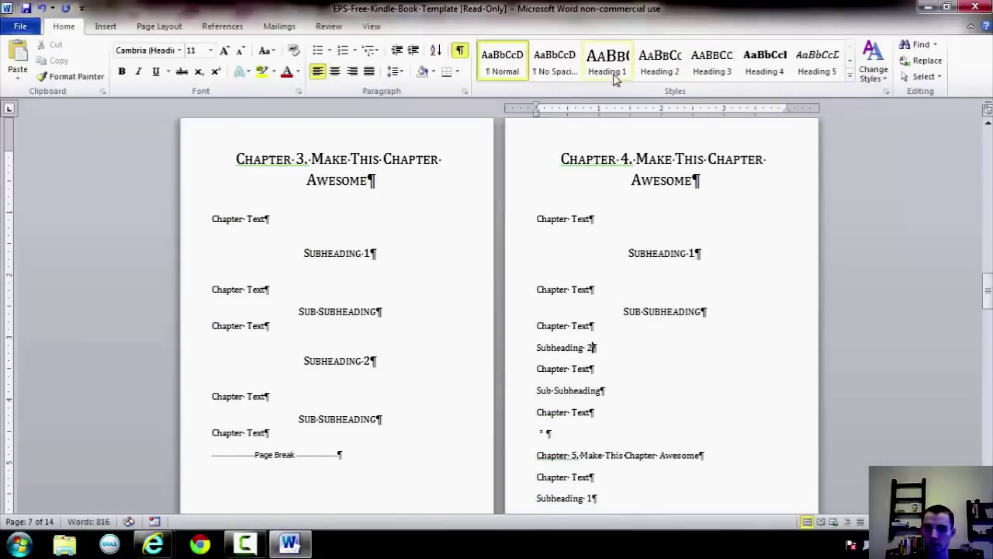
click(659, 60)
click(606, 419)
click(712, 61)
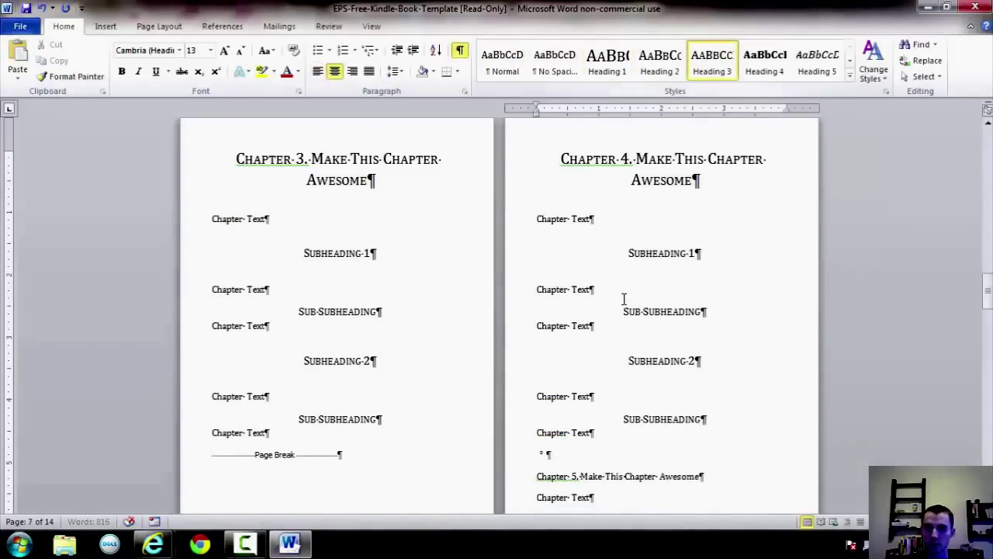
Replace the stray line before the Chapter 5 title with a page break
scroll(644, 272, down, 2)
click(509, 370)
click(105, 25)
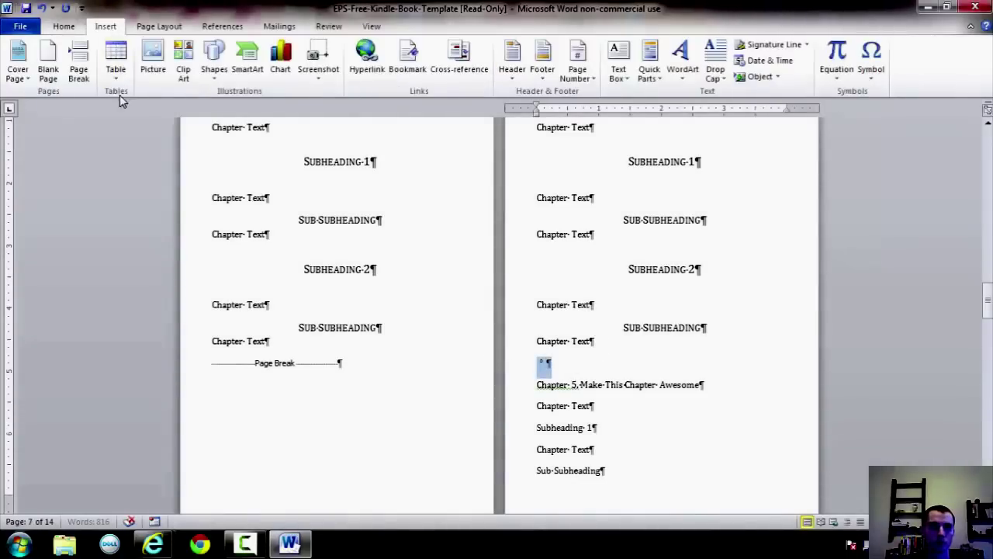
click(79, 60)
drag(558, 211, 714, 294)
click(714, 295)
Apply Heading 1 to the Chapter 5 title and Heading 2 to "Subheading 1" below it
scroll(514, 302, down, 3)
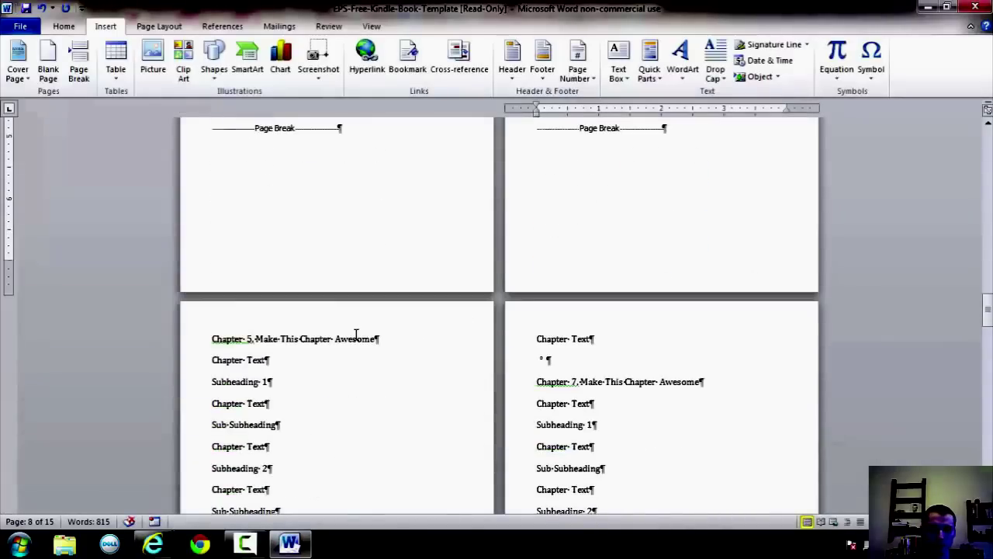
click(355, 332)
click(63, 25)
click(607, 60)
click(279, 362)
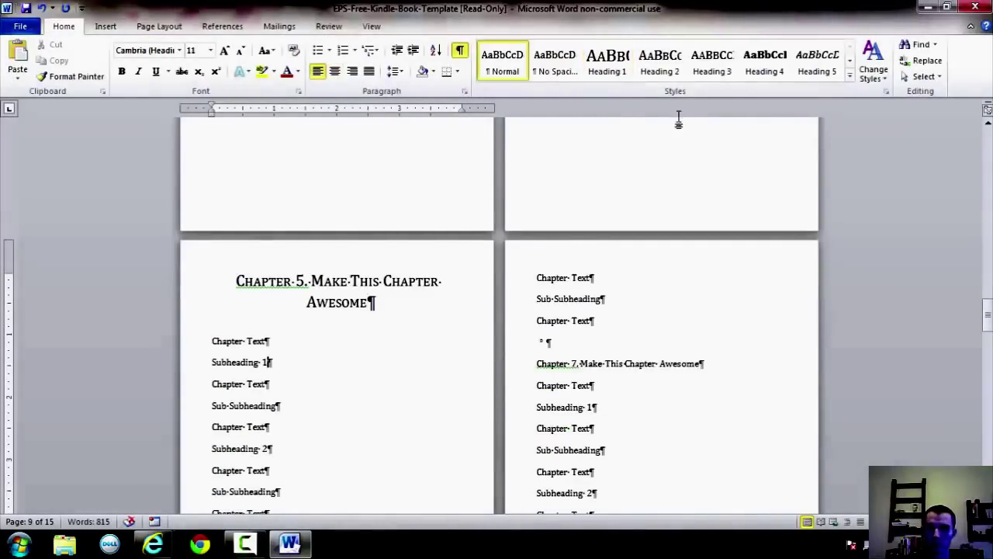
click(659, 62)
Apply Heading 3 to both "Sub-Subheading" lines and Heading 2 to "Subheading 2" in Chapter 5
scroll(399, 353, down, 1)
click(399, 350)
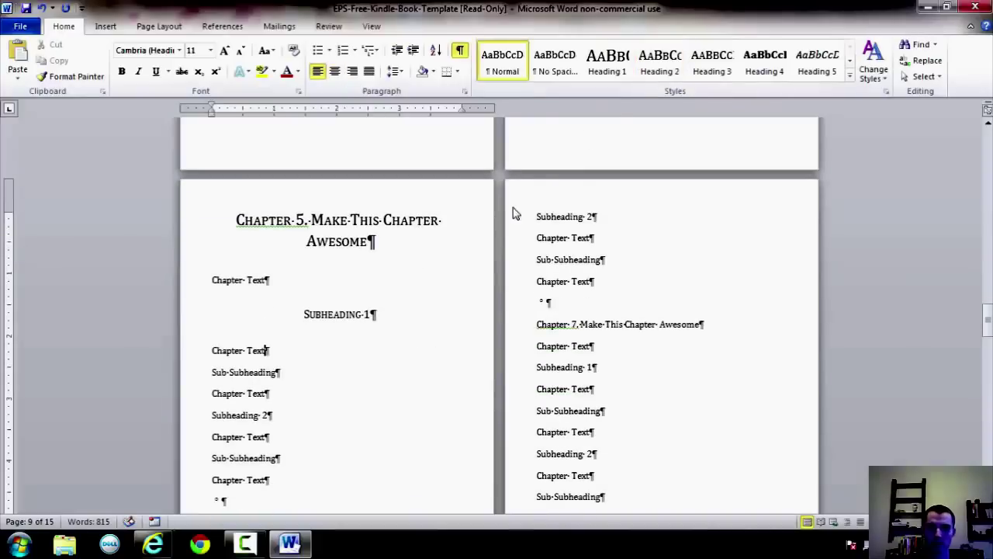
click(711, 62)
click(328, 414)
click(659, 62)
click(352, 481)
click(711, 62)
scroll(348, 339, down, 2)
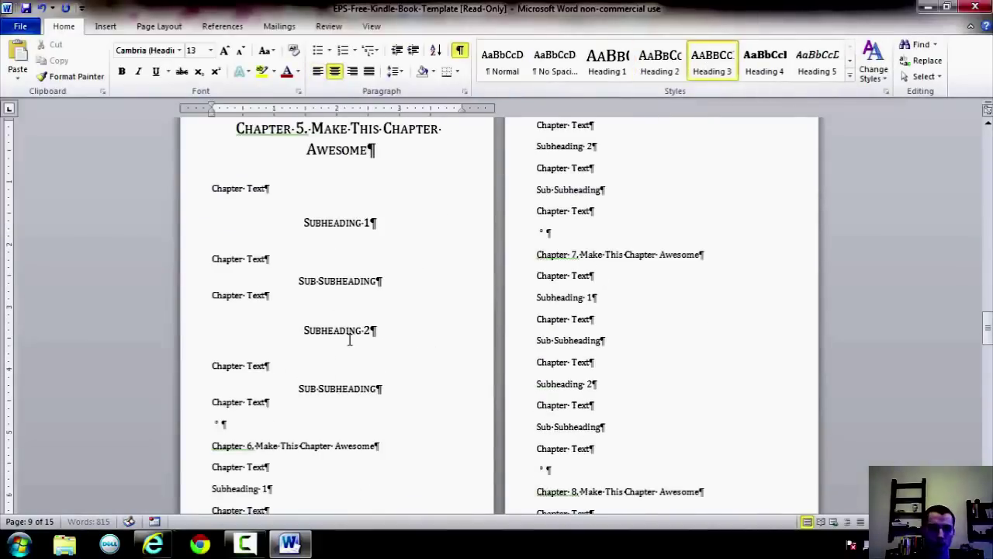
Replace the stray line before the Chapter 6 title with a page break
click(217, 395)
click(106, 25)
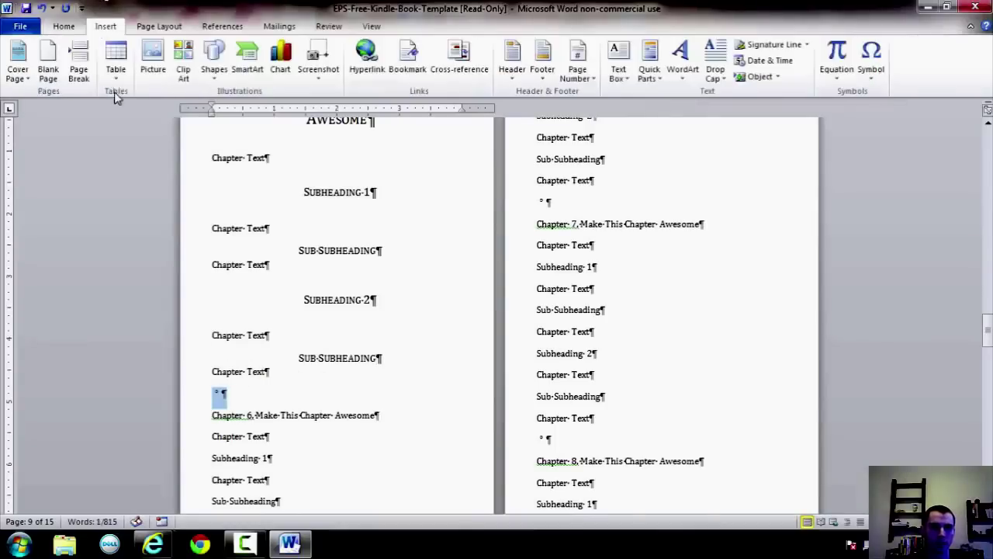
click(79, 62)
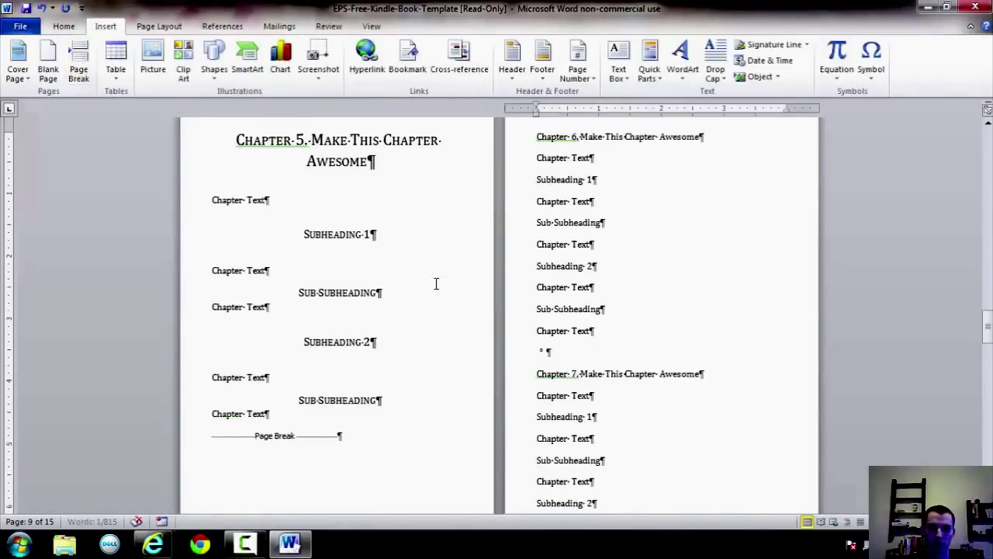
Apply Heading 1 to the Chapter 6 title, Heading 2 to its subheadings and Heading 3 to its sub-subheadings, and end it with a page break
click(64, 25)
click(606, 62)
click(616, 311)
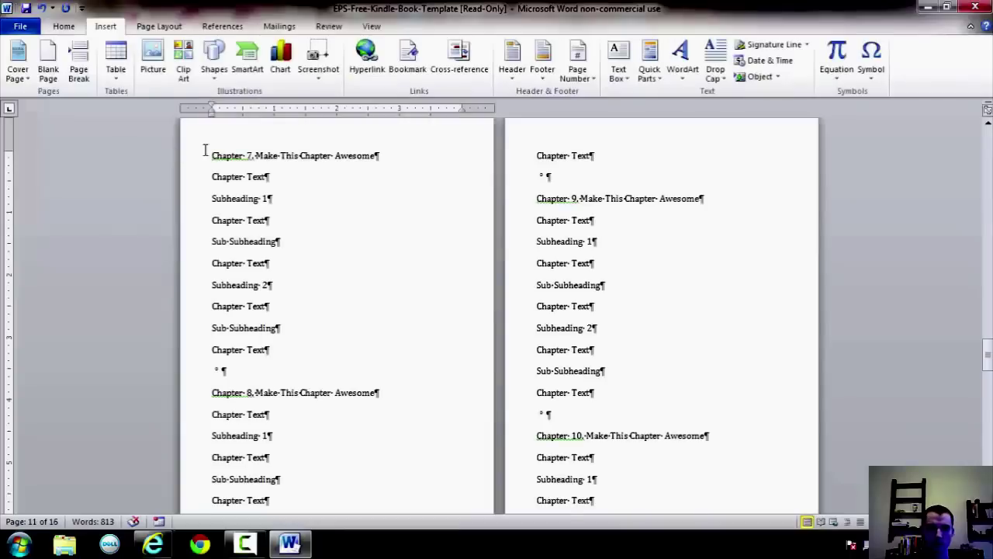
Delete everything from the Chapter 7 title through the stray line just before "About The Author"
drag(206, 150, 709, 355)
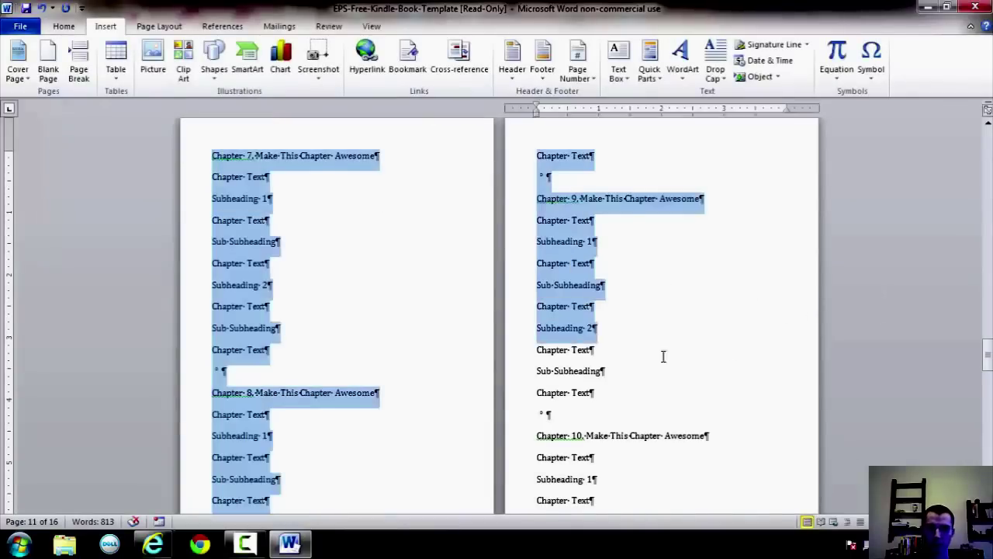
scroll(640, 350, down, 2)
scroll(641, 350, down, 5)
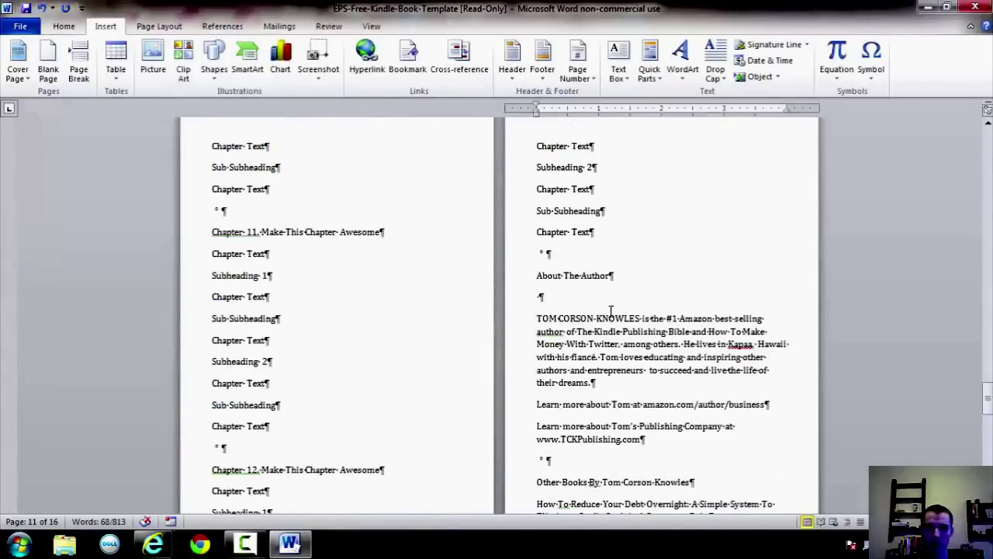
scroll(604, 268, down, 4)
scroll(668, 264, up, 3)
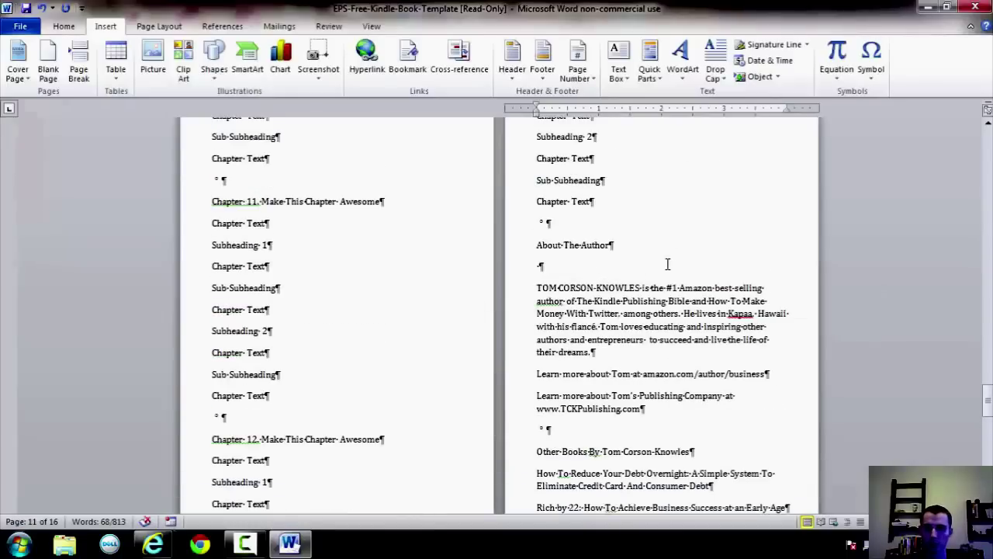
shift+click(628, 229)
scroll(628, 238, up, 1)
scroll(624, 287, up, 3)
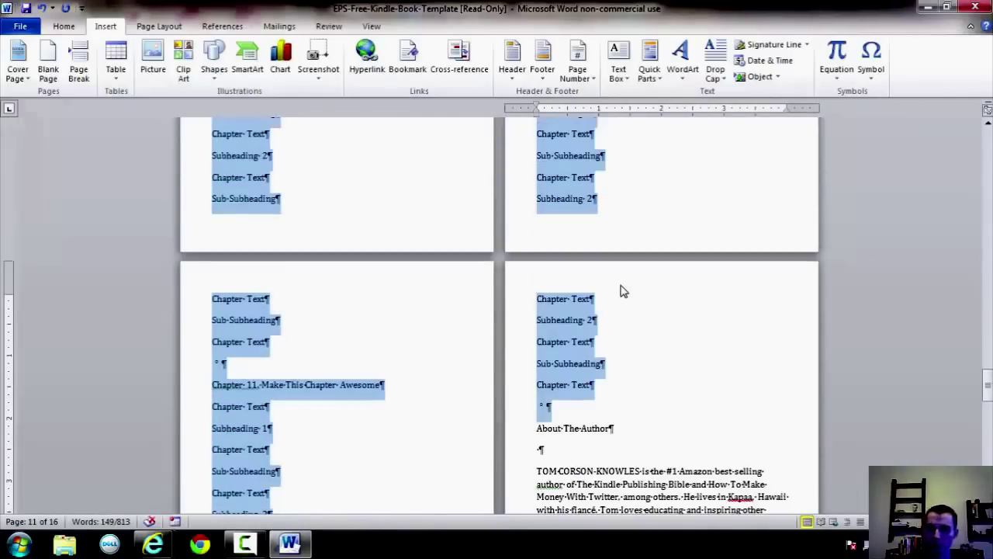
key(Delete)
scroll(543, 303, up, 4)
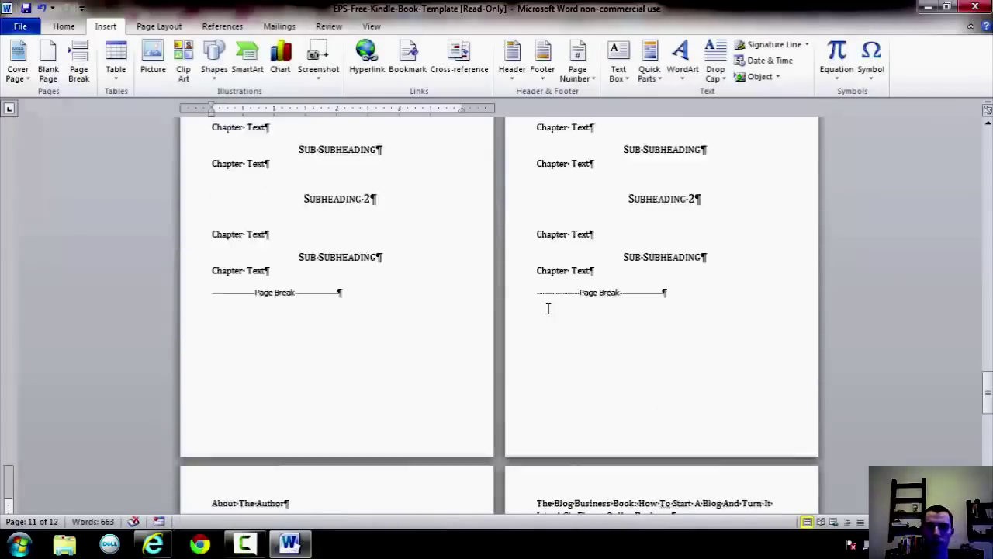
drag(556, 159, 694, 237)
click(595, 244)
scroll(594, 244, up, 3)
Apply Heading 1 to the "About The Author" title
scroll(355, 304, down, 6)
click(335, 283)
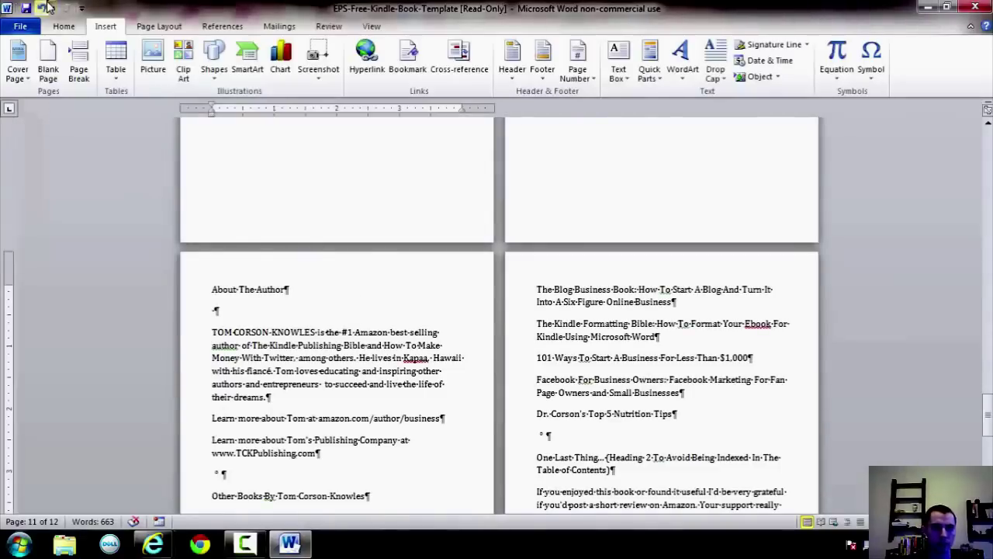
click(65, 26)
click(192, 290)
click(306, 290)
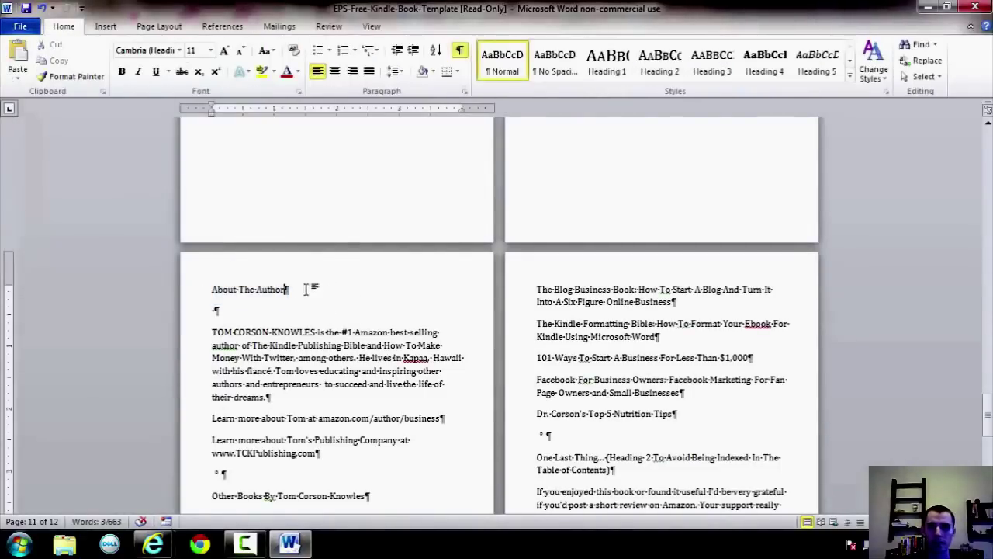
click(607, 61)
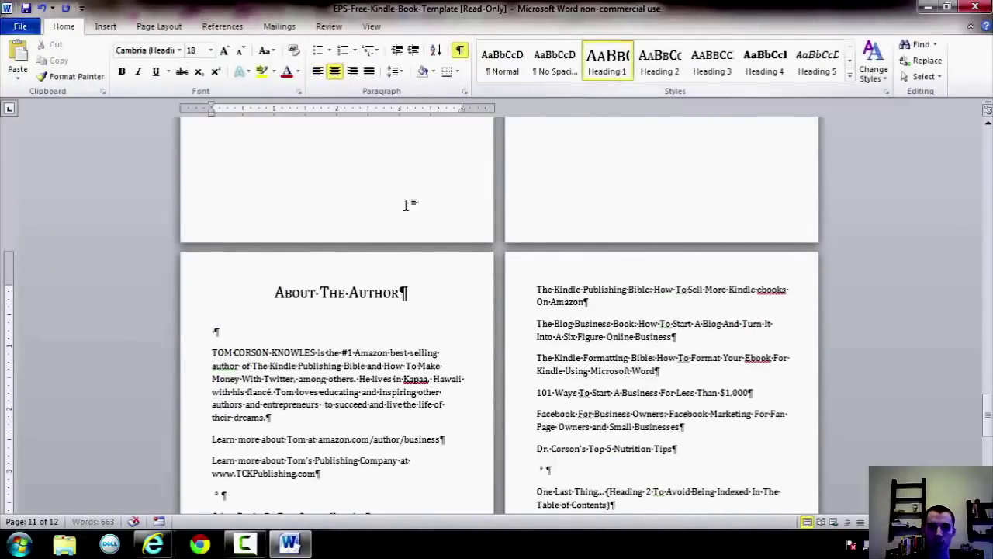
Try deleting the blank line under the "About The Author" title, and undo the deletion
click(216, 331)
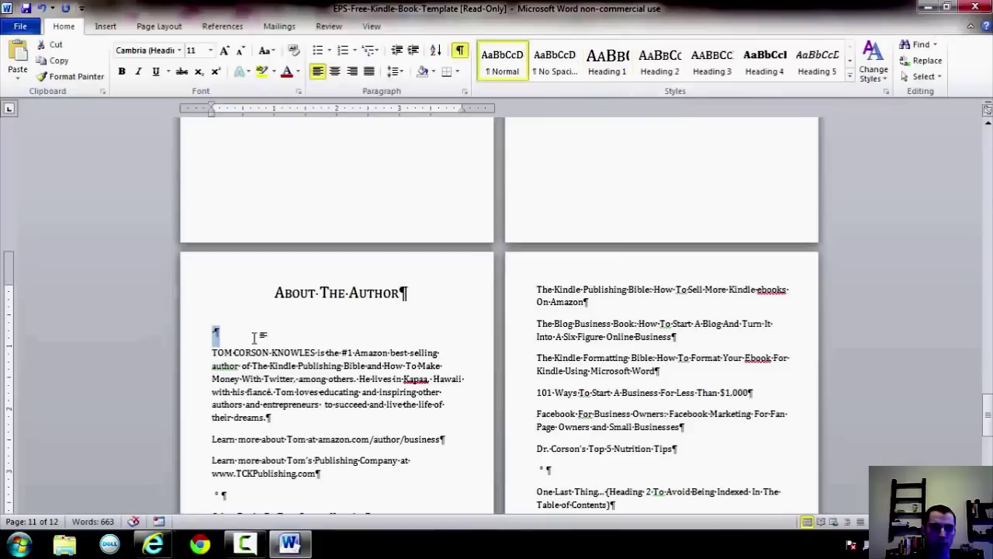
drag(140, 335, 133, 322)
click(153, 333)
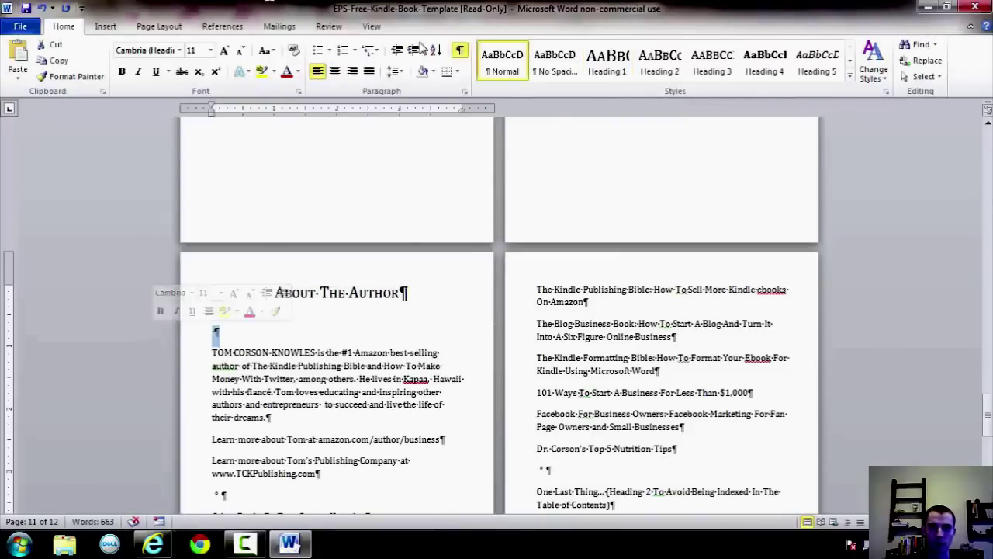
click(461, 52)
click(460, 51)
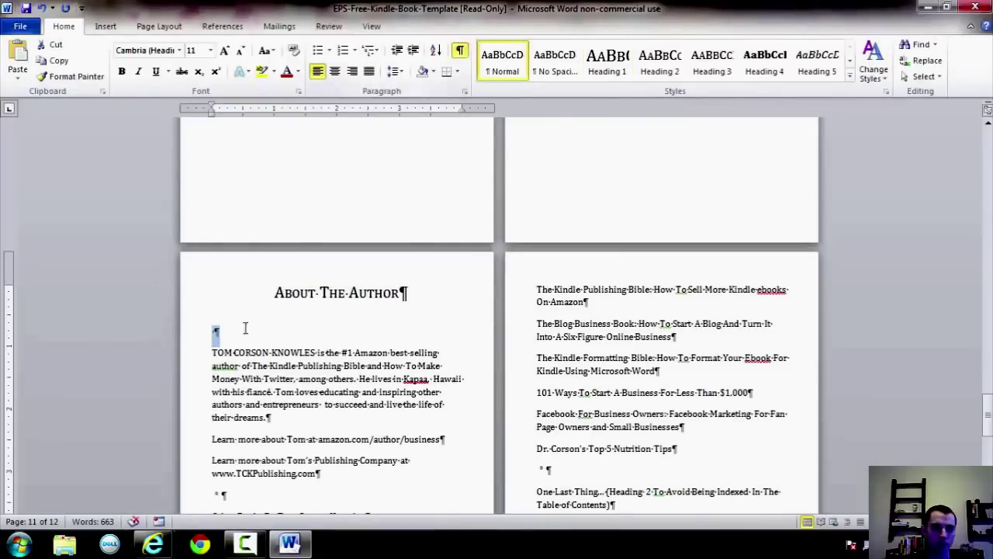
drag(239, 334, 225, 323)
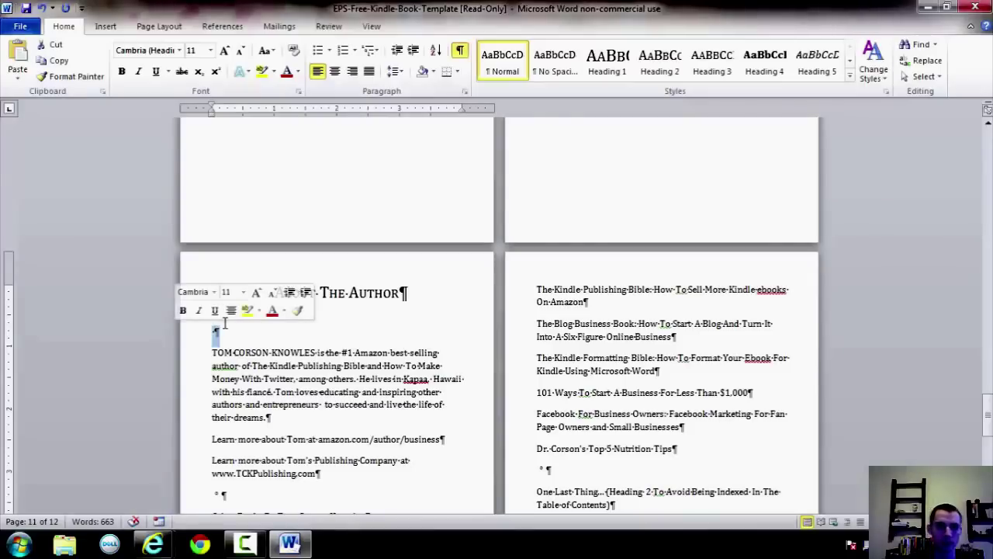
key(Delete)
scroll(232, 320, down, 3)
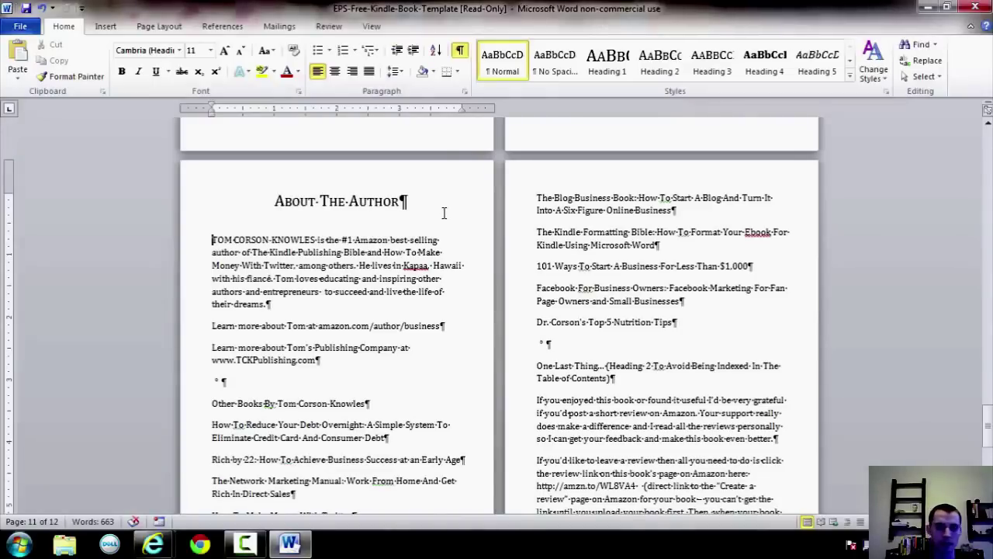
key(ctrl+z)
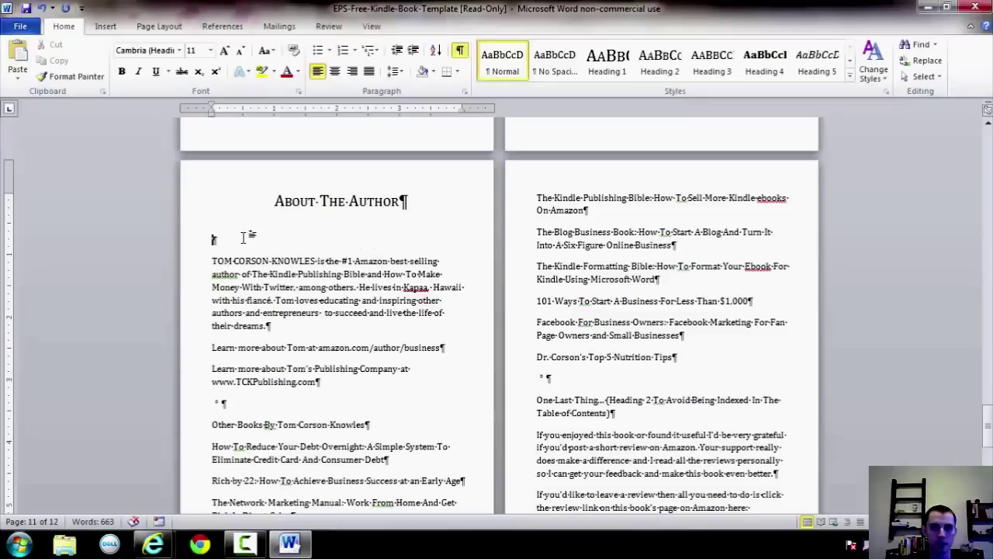
click(102, 27)
click(159, 66)
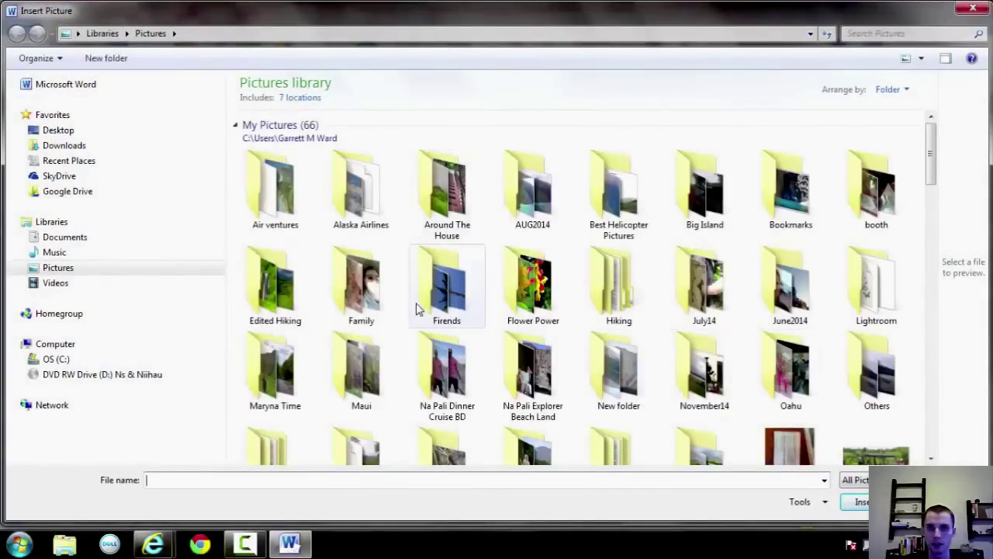
key(Escape)
Remove the empty paragraph between the "About The Author" title and the biography
key(shift+Up)
click(231, 242)
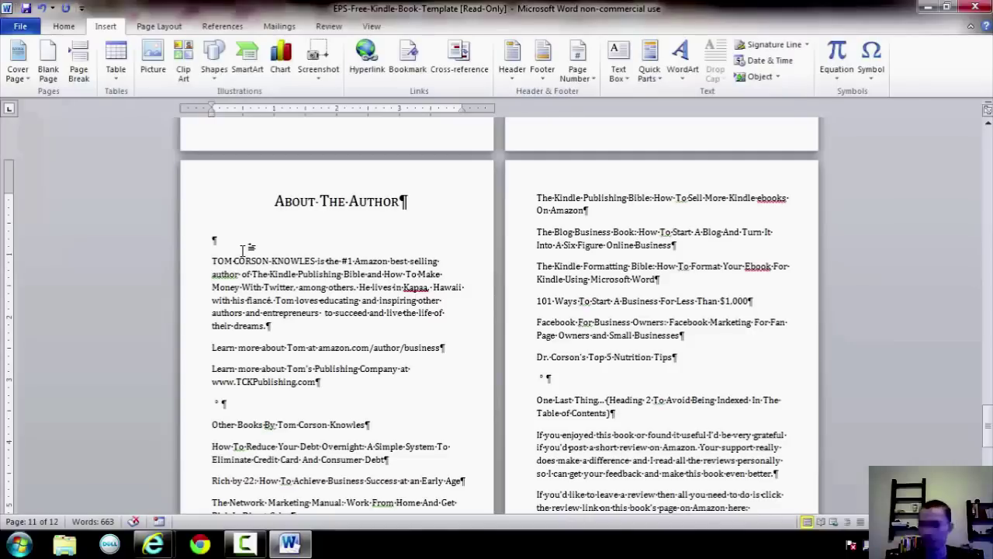
key(BackSpace)
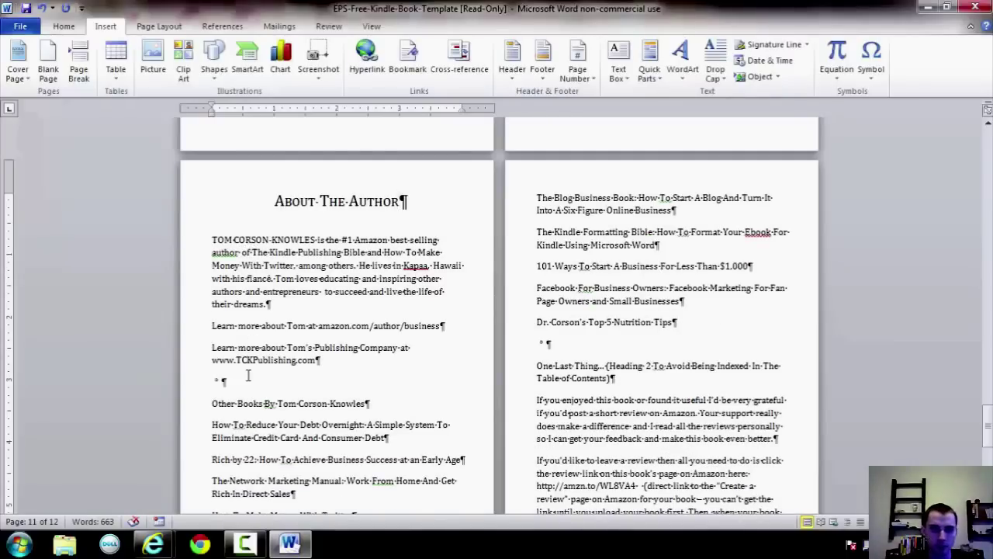
Replace the stray line between the author section and the "Other Books" title with a page break
drag(210, 382, 228, 381)
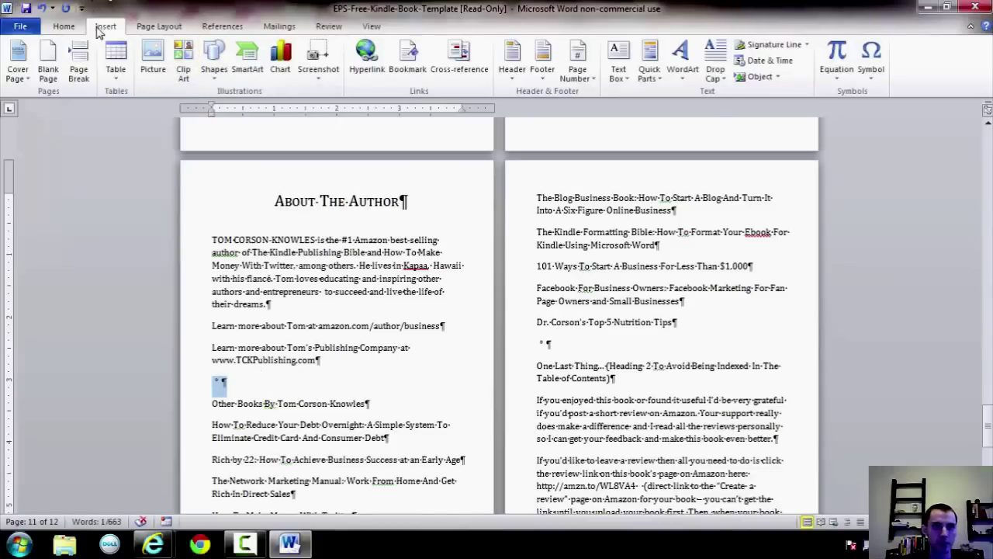
click(78, 65)
drag(275, 201, 380, 350)
click(378, 348)
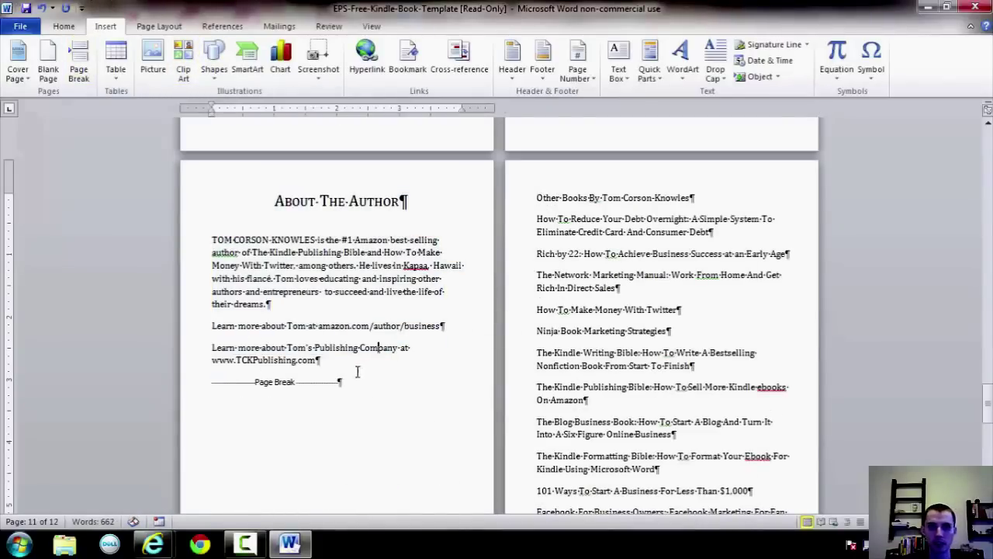
drag(443, 327, 317, 327)
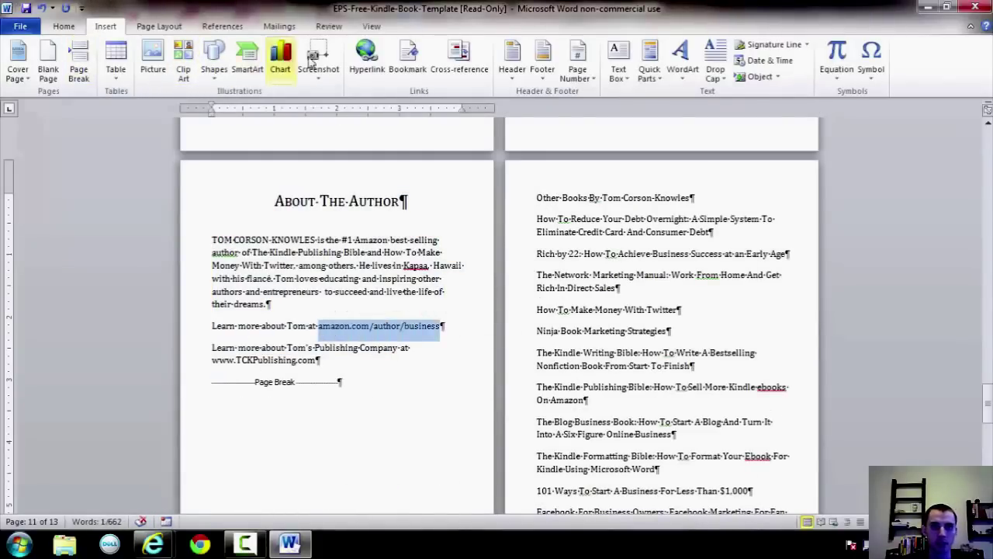
click(366, 60)
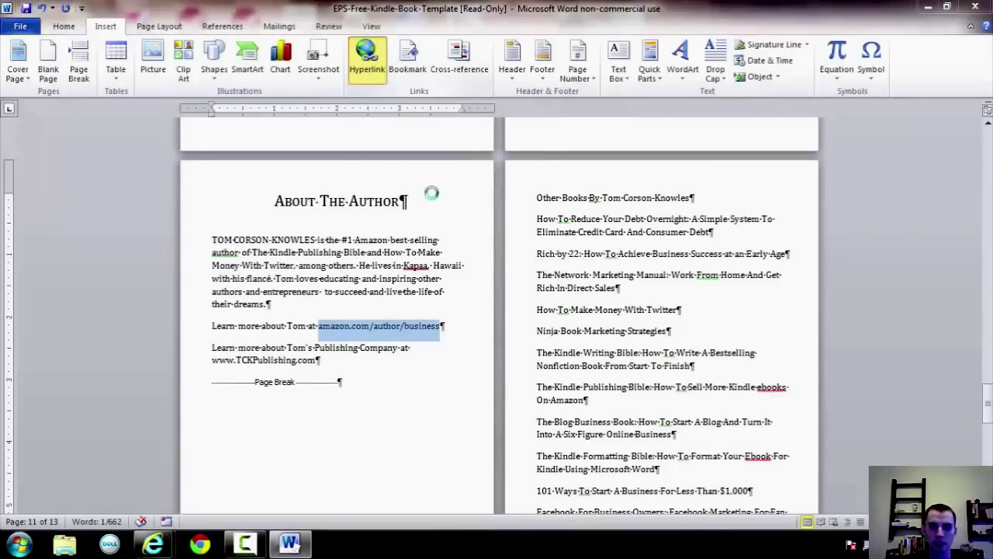
text(http://www.ebookpublishingschool.com)
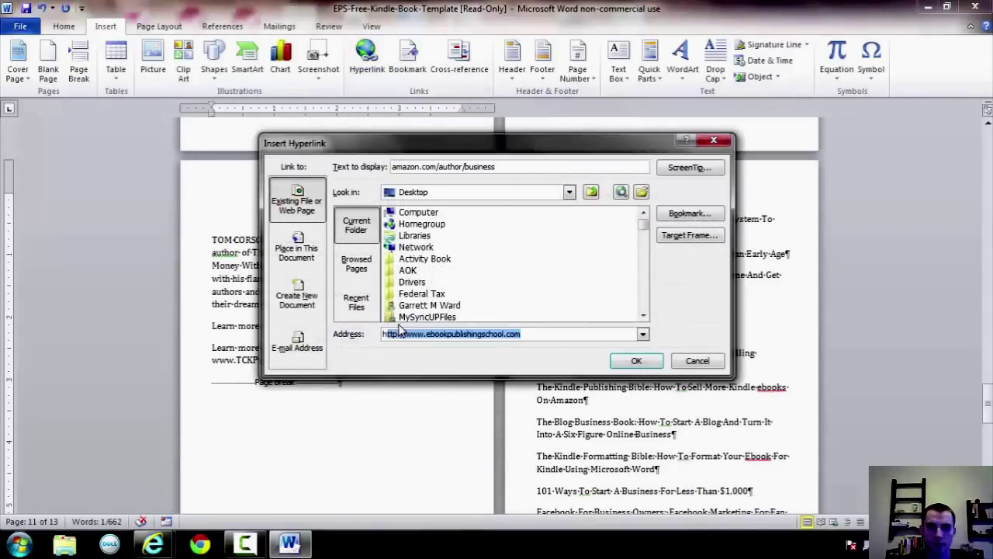
click(636, 361)
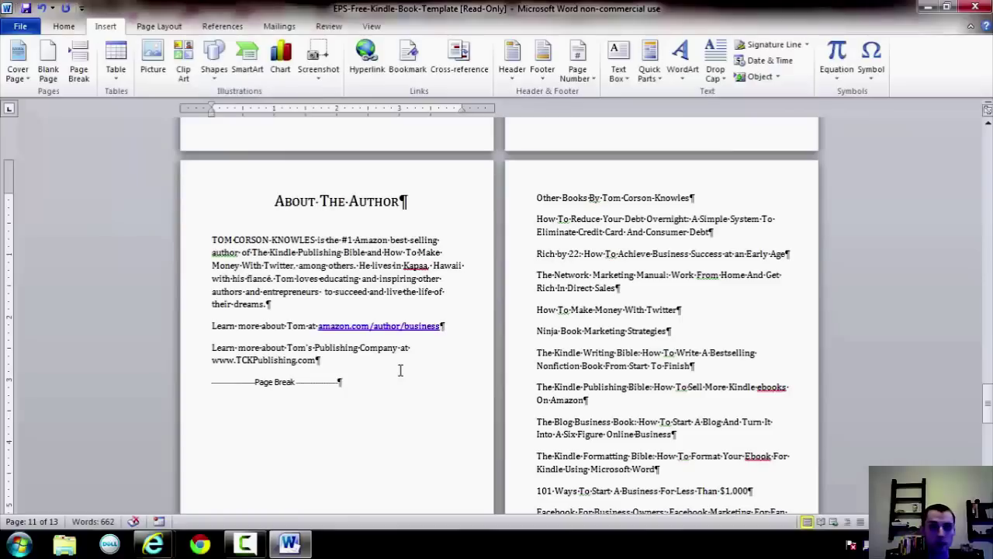
click(320, 360)
shift+click(210, 361)
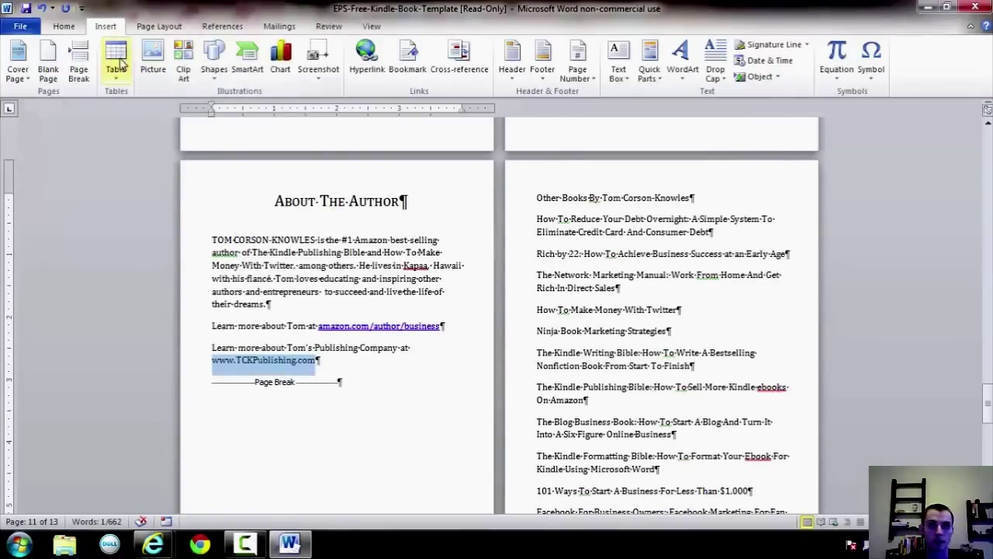
click(353, 58)
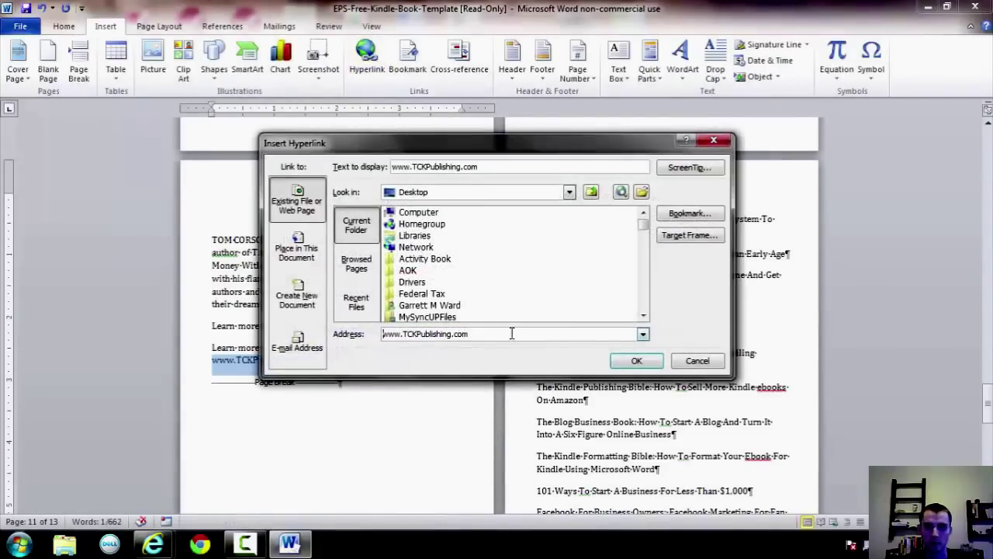
text(http:/)
key(BackSpace)
key(BackSpace)
text(p)
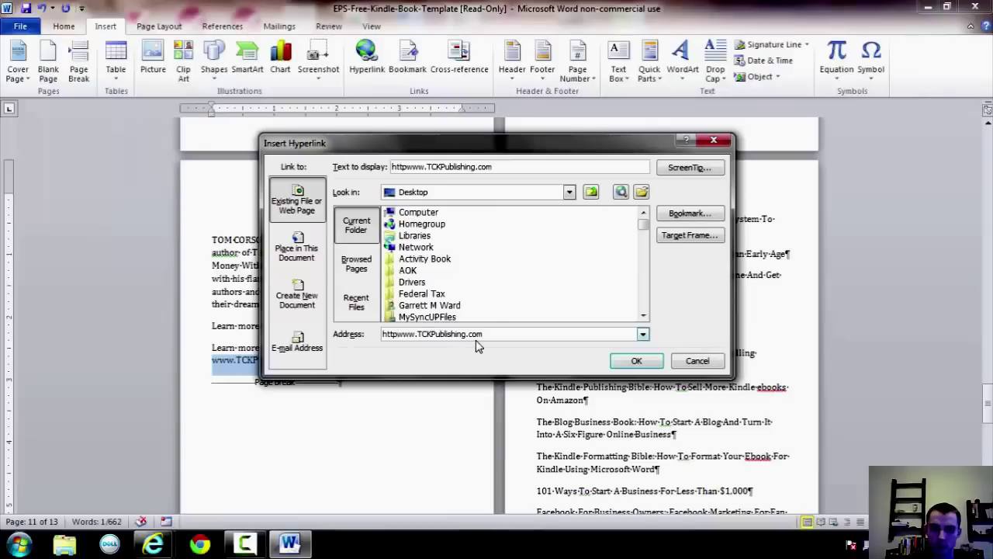
text(://)
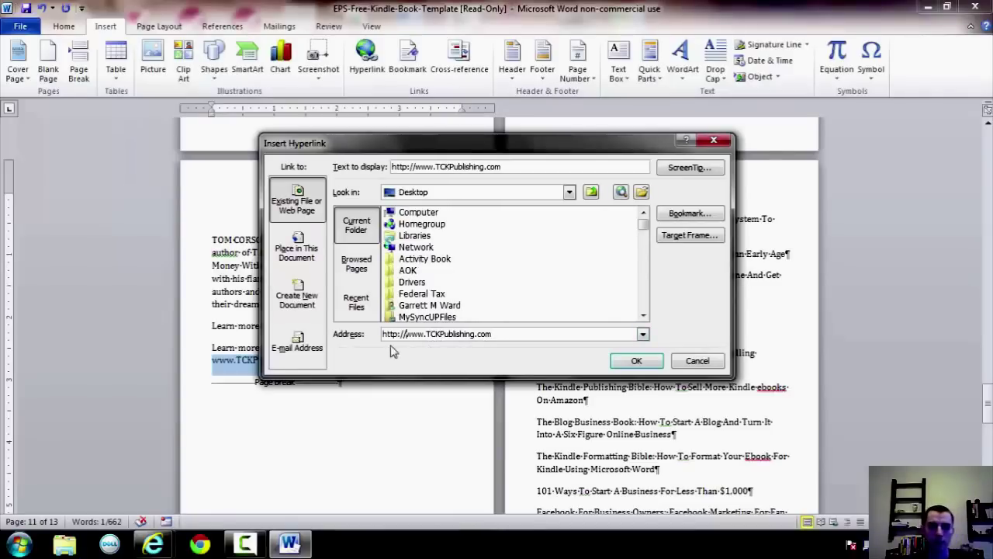
drag(403, 334, 362, 337)
click(424, 335)
drag(519, 334, 389, 334)
click(389, 334)
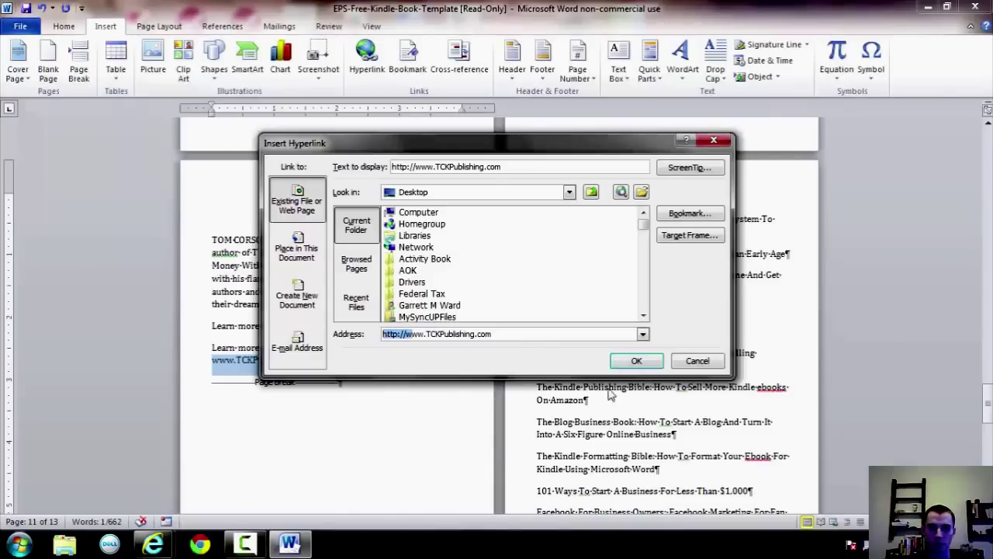
click(635, 361)
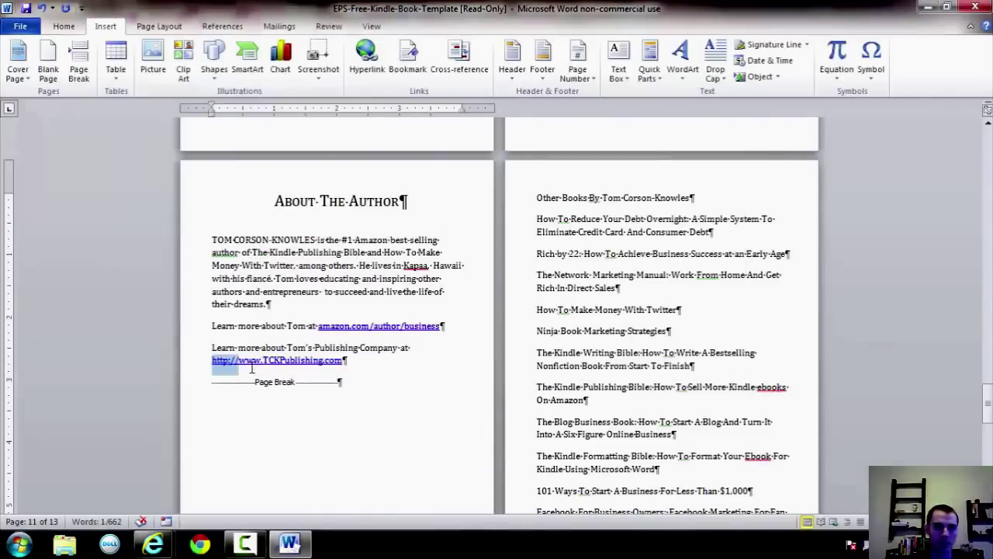
click(258, 339)
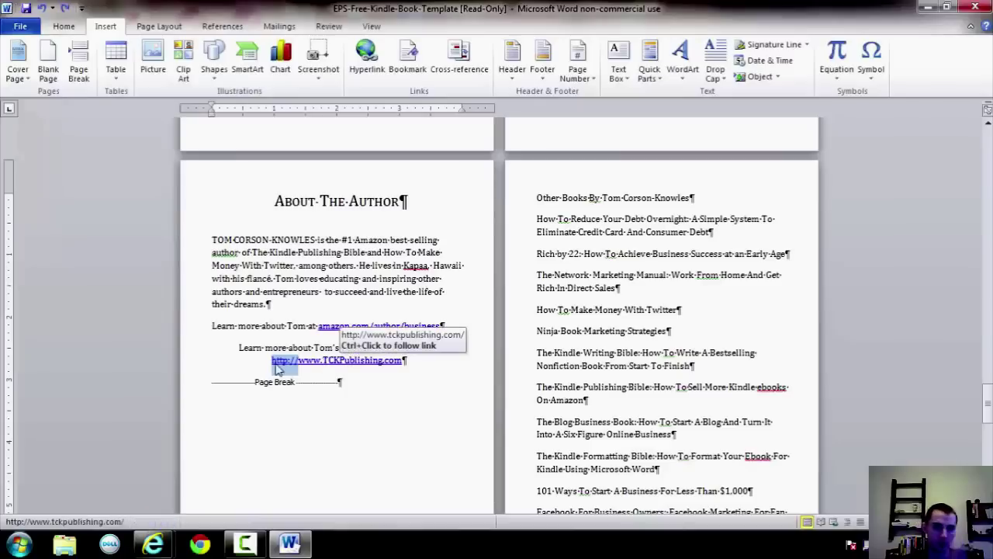
drag(271, 361, 301, 363)
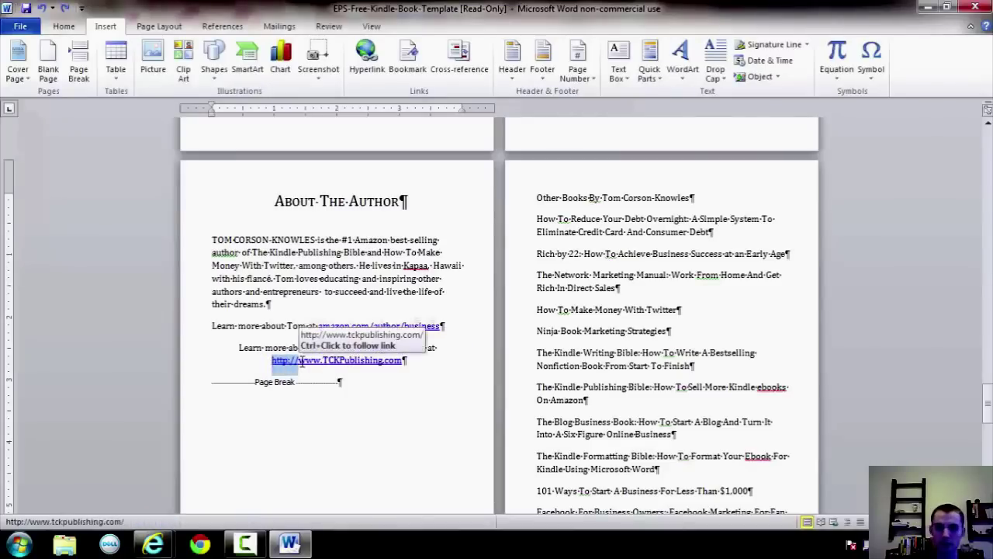
key(BackSpace)
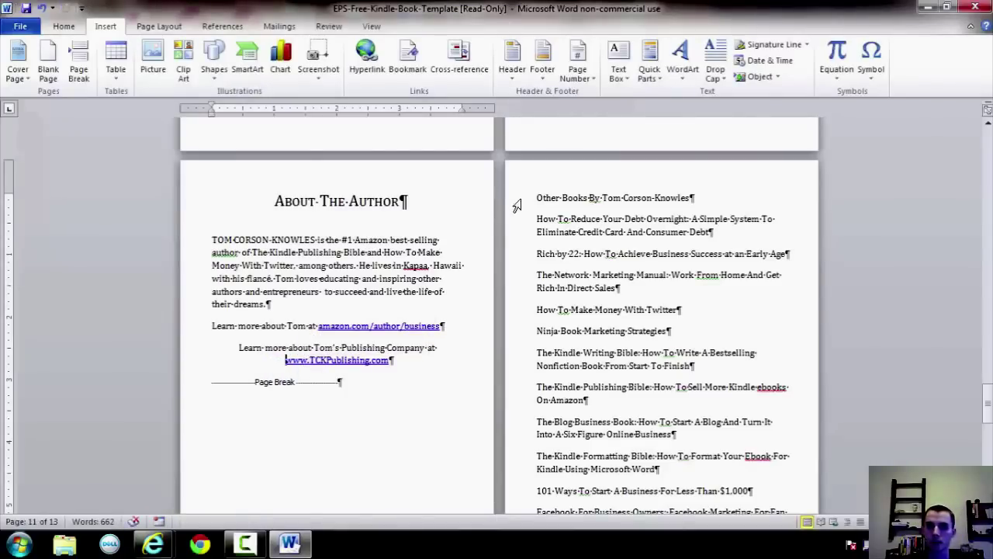
Apply the Heading 1 style to the "Other Books" title line after the author section
click(537, 197)
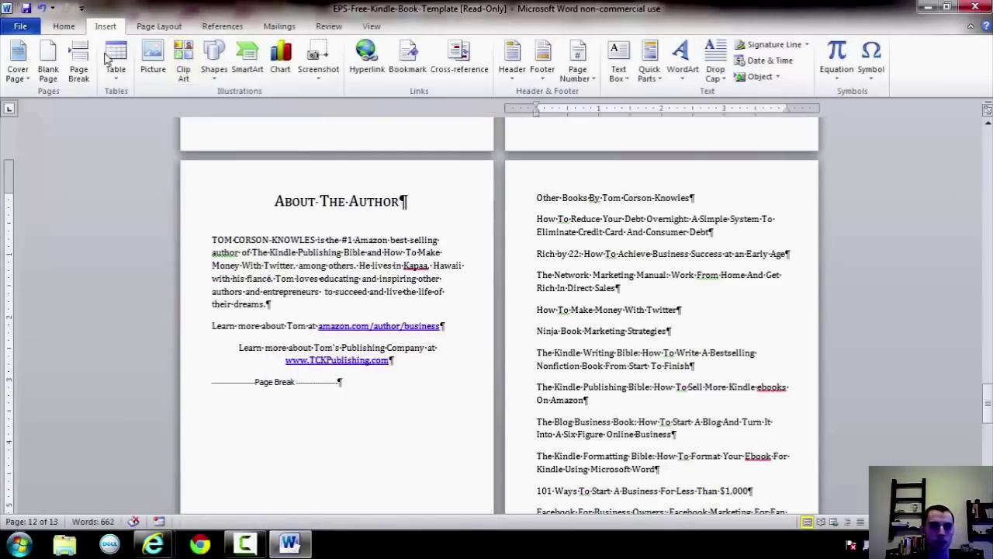
click(57, 26)
click(610, 62)
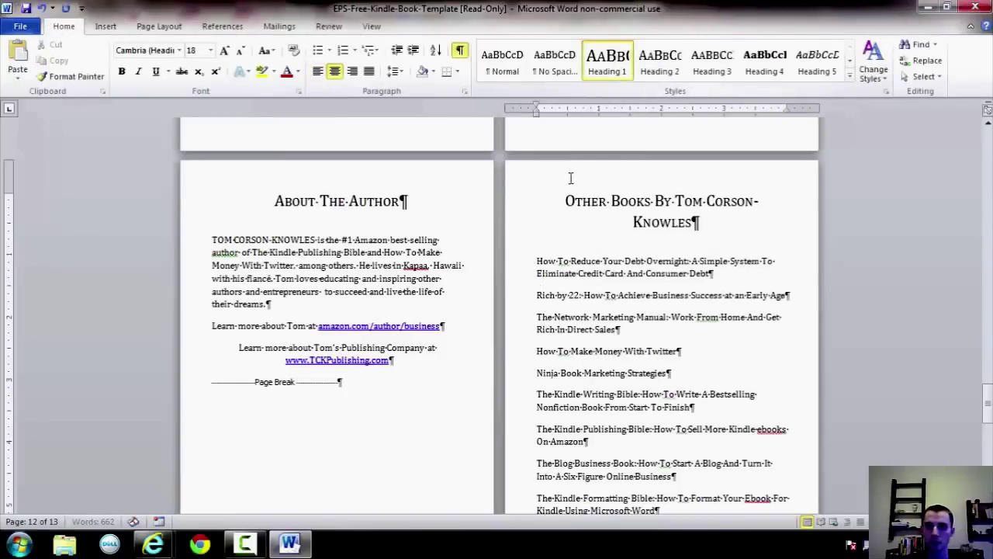
drag(537, 260, 718, 278)
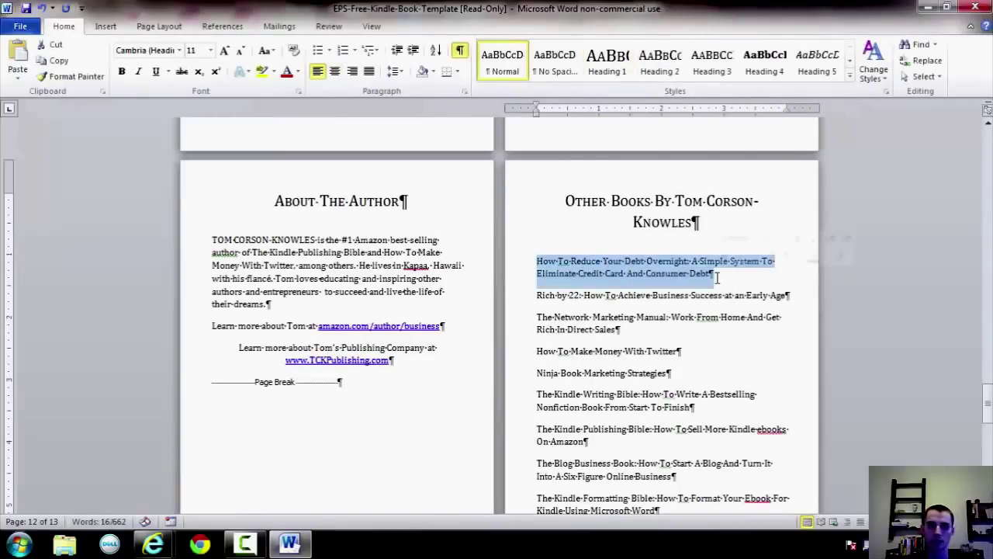
scroll(718, 277, down, 1)
drag(713, 212, 538, 196)
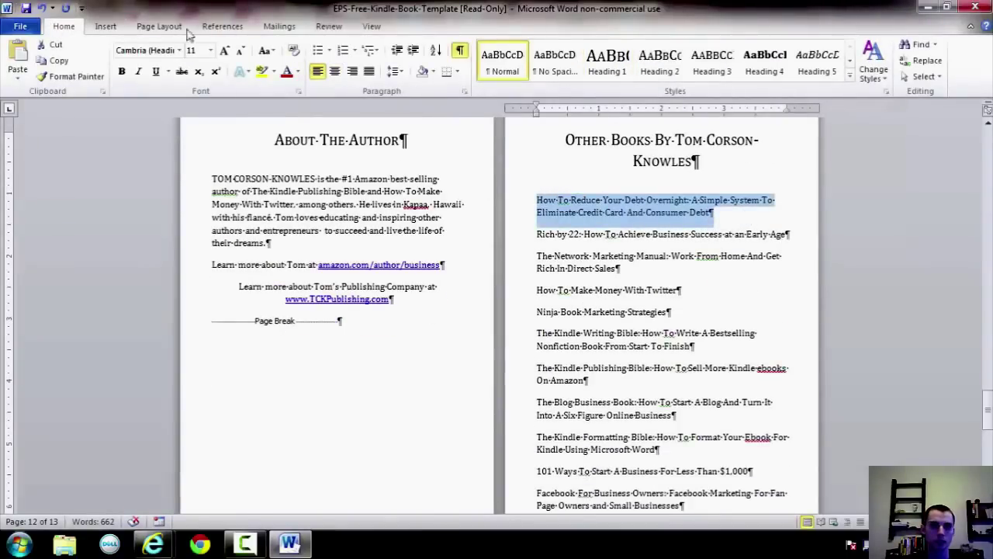
click(105, 26)
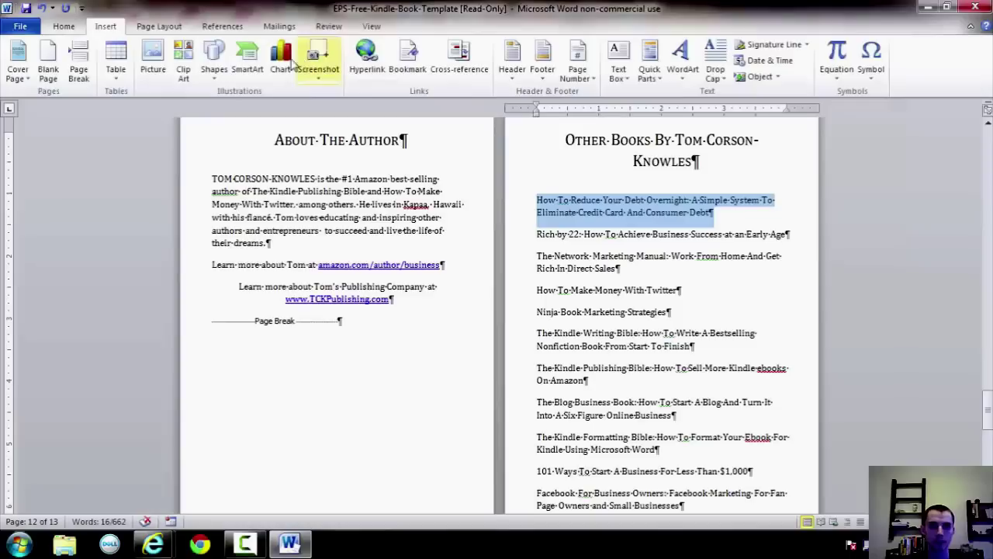
click(366, 56)
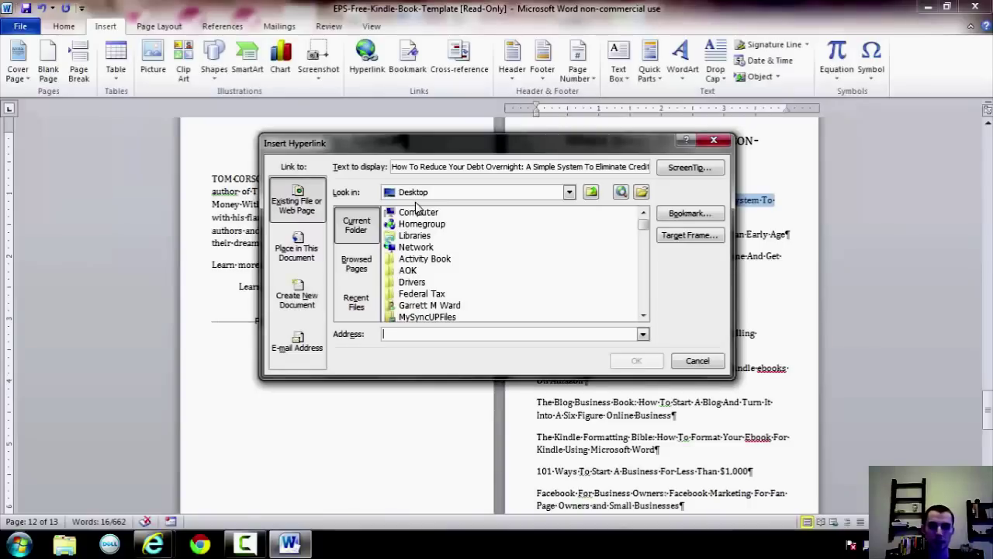
click(697, 360)
drag(564, 138, 710, 163)
click(703, 161)
click(709, 163)
scroll(532, 170, down, 2)
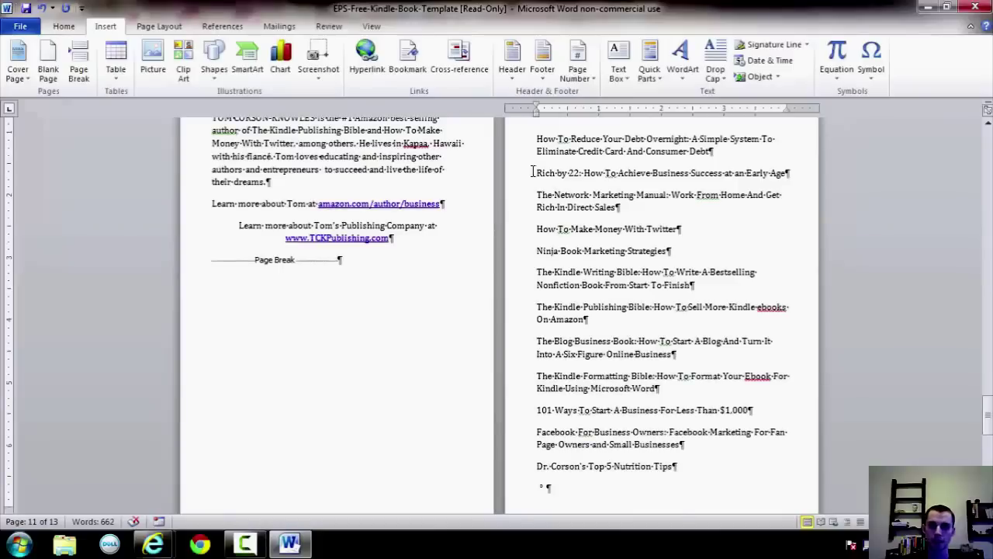
scroll(532, 171, up, 2)
drag(537, 195, 720, 222)
click(721, 227)
Replace the stray line after the last title in the "Other Books" list with a page break
scroll(579, 237, down, 2)
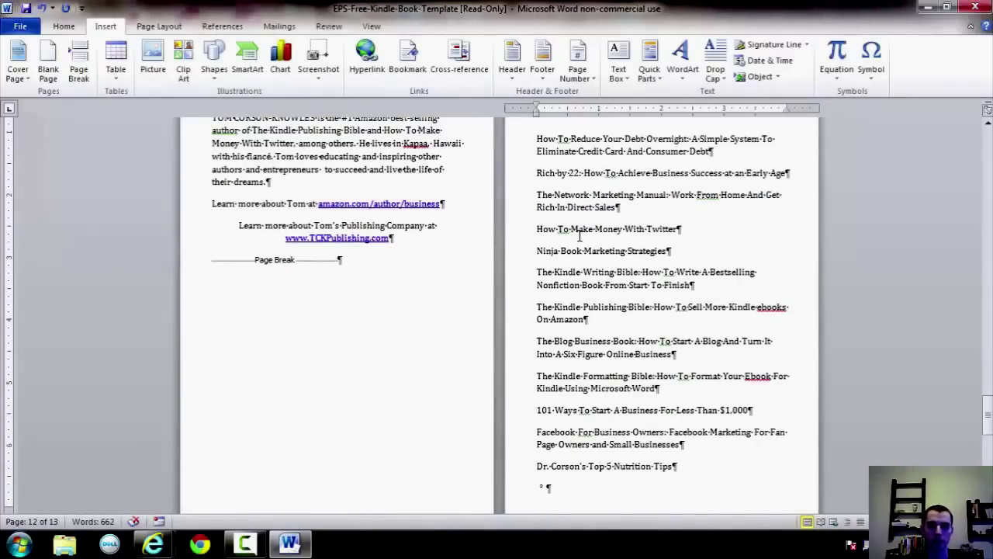
scroll(578, 236, down, 8)
drag(582, 259, 505, 247)
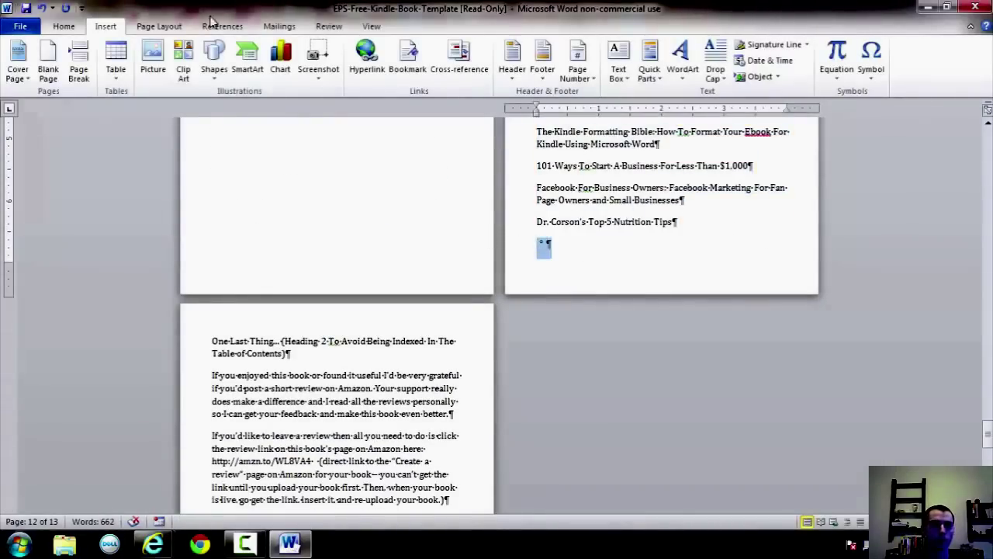
click(78, 62)
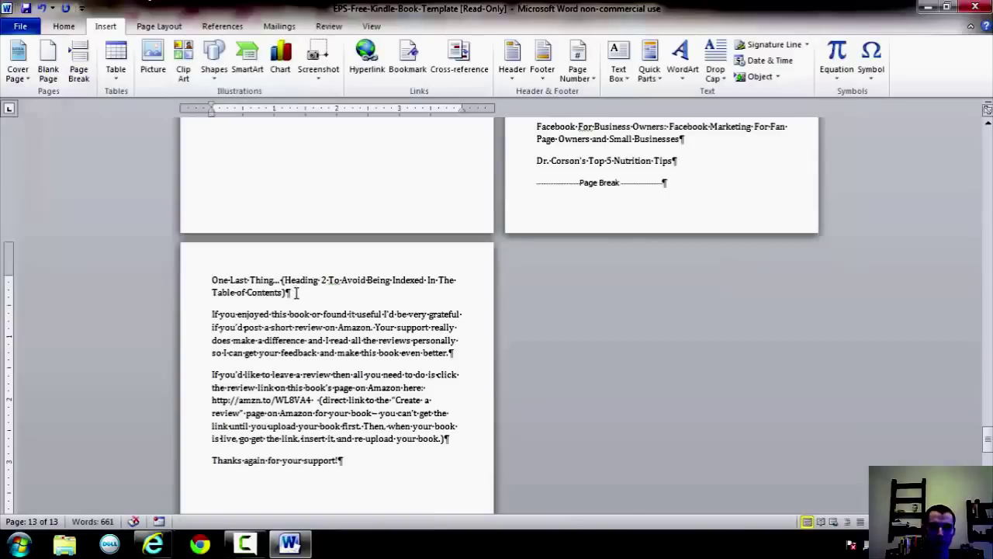
Apply the Heading 2 style to the "One Last Thing..." title and delete its bracketed note about the Table of Contents
click(63, 26)
double_click(204, 279)
click(264, 284)
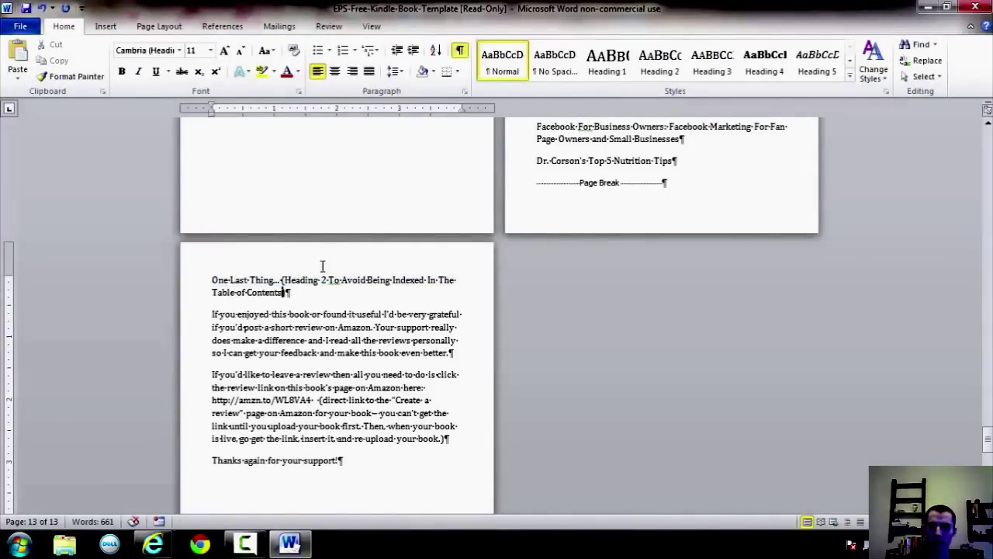
click(660, 62)
drag(466, 299, 313, 281)
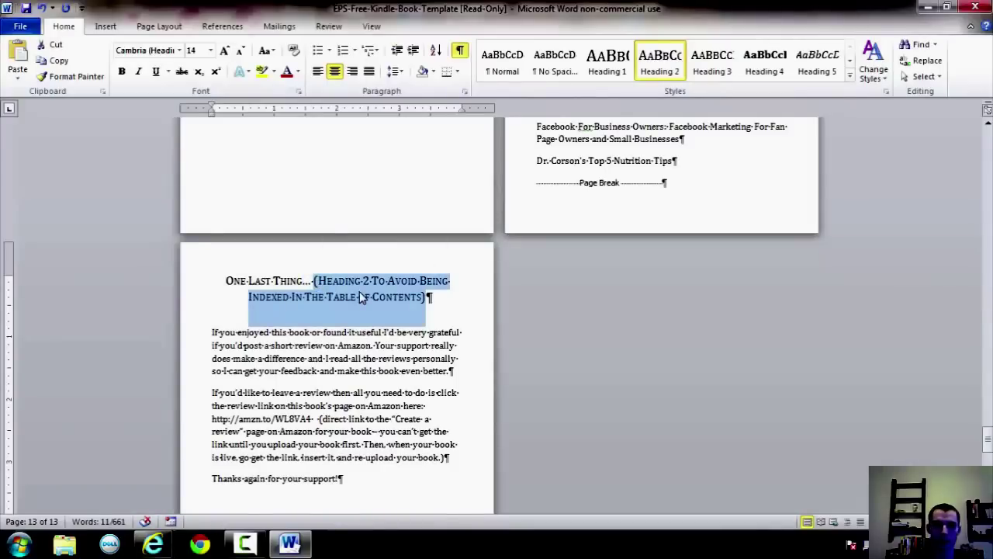
key(Delete)
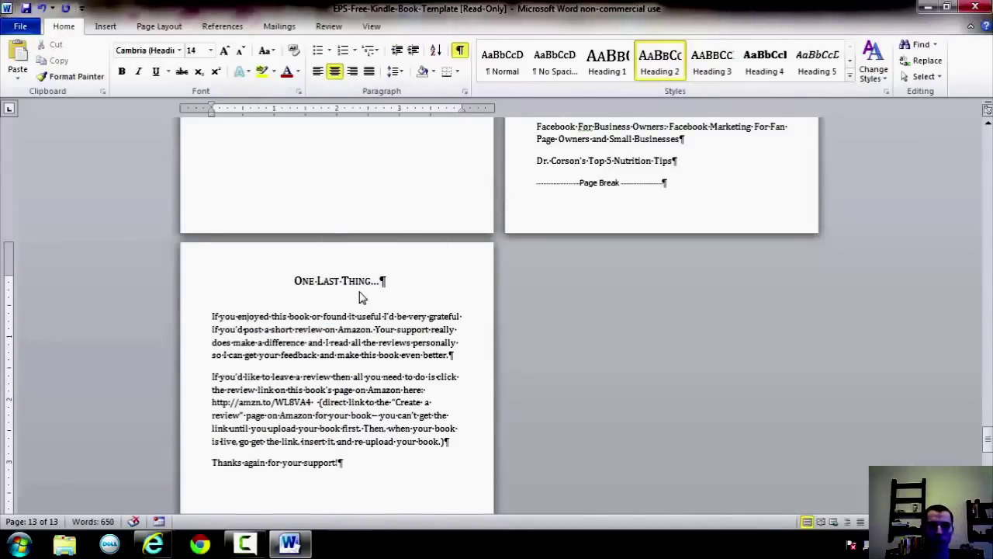
scroll(354, 294, down, 2)
drag(215, 257, 404, 401)
click(404, 398)
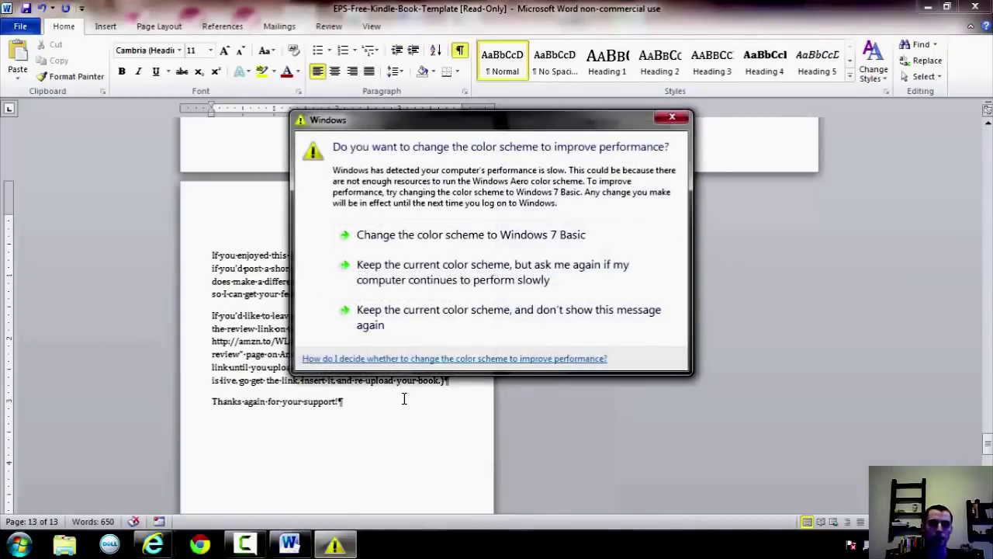
click(679, 118)
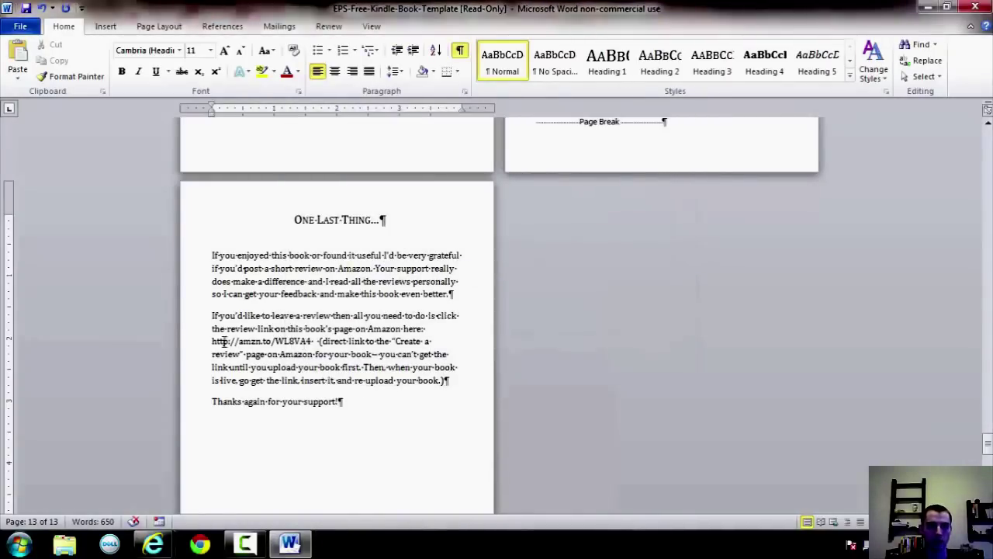
drag(210, 342, 312, 342)
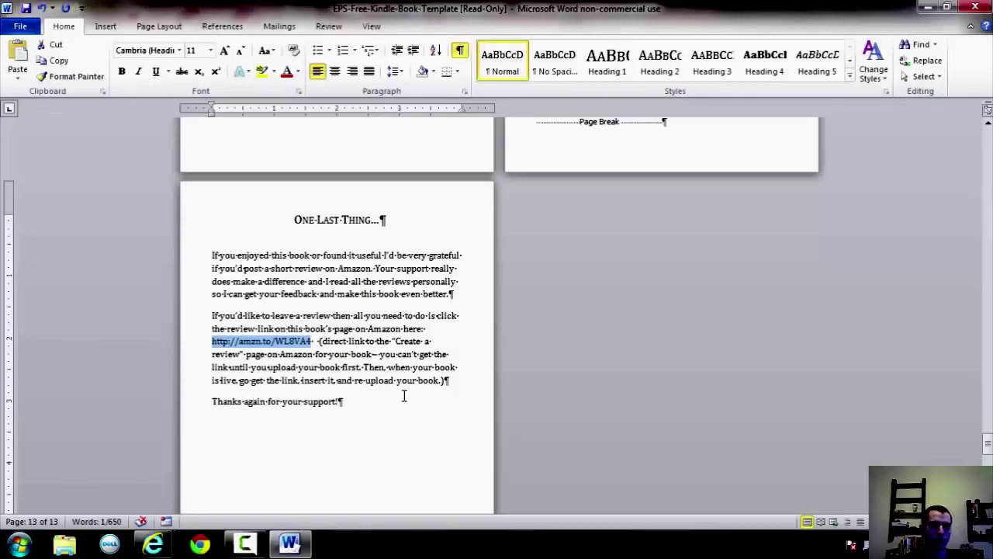
click(104, 27)
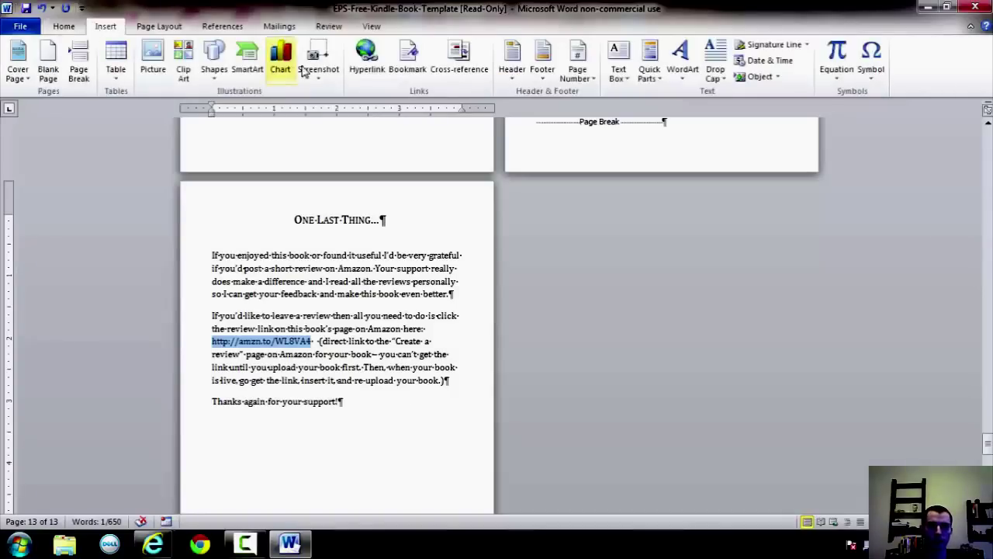
click(367, 58)
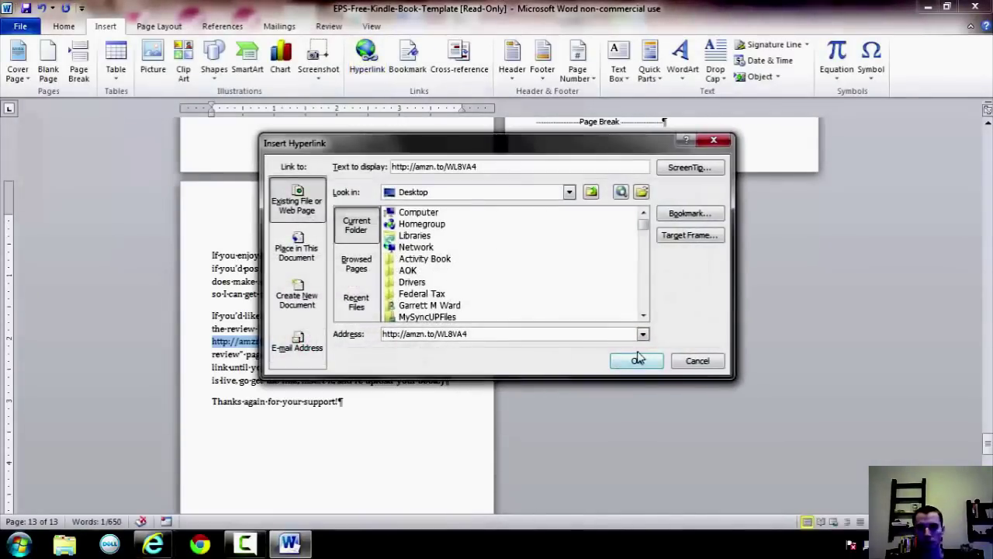
click(637, 360)
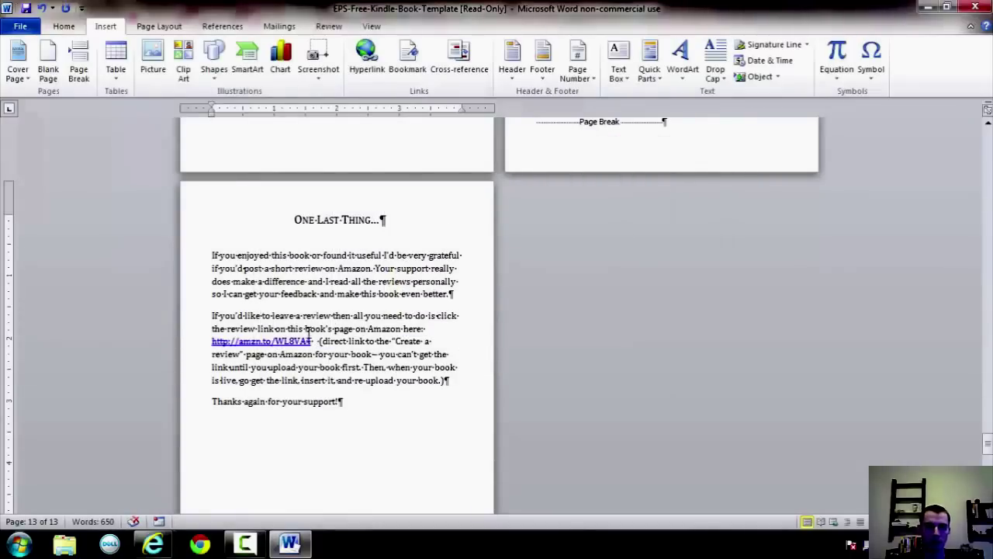
Delete the text from the review link through the closing thank-you line, and undo that deletion
drag(314, 340, 378, 409)
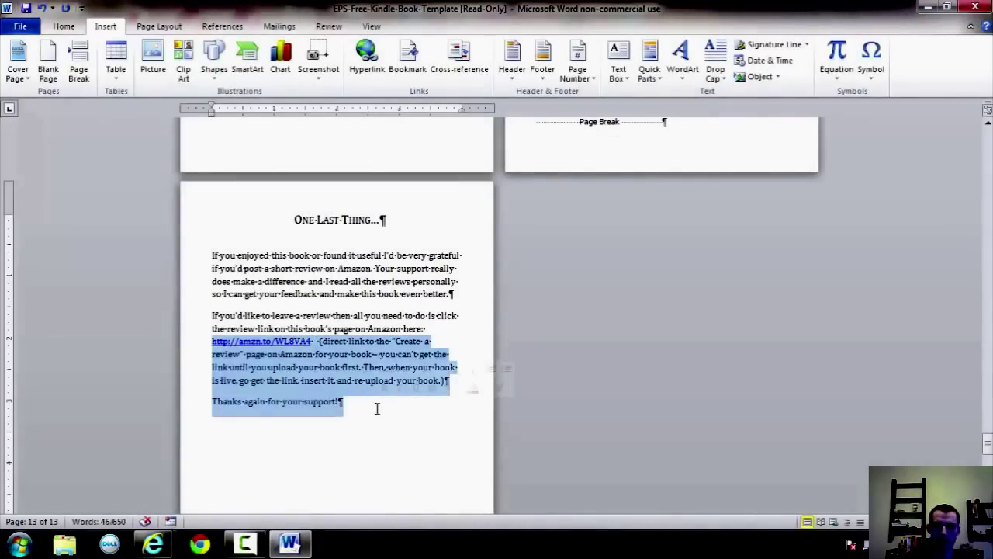
key(Delete)
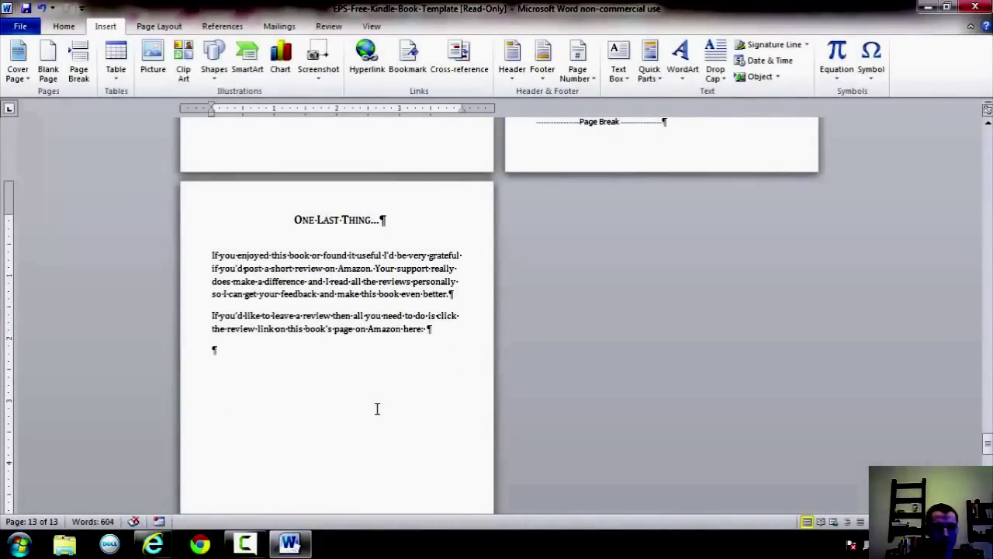
key(ctrl+z)
click(377, 409)
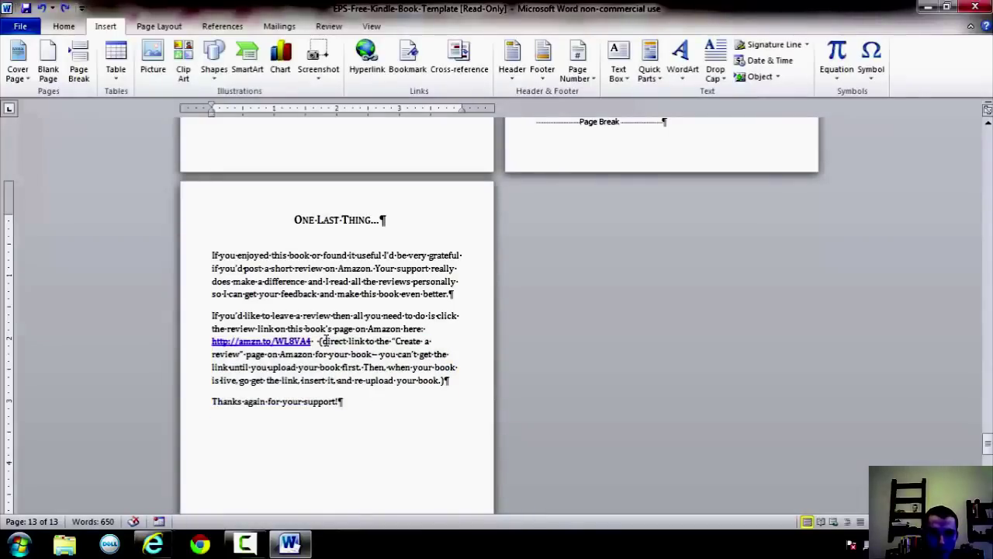
Review the reformatted pages from the "One Last Thing..." section back to the title page
drag(321, 340, 365, 365)
click(364, 364)
scroll(365, 365, up, 3)
scroll(372, 279, down, 5)
scroll(466, 337, up, 20)
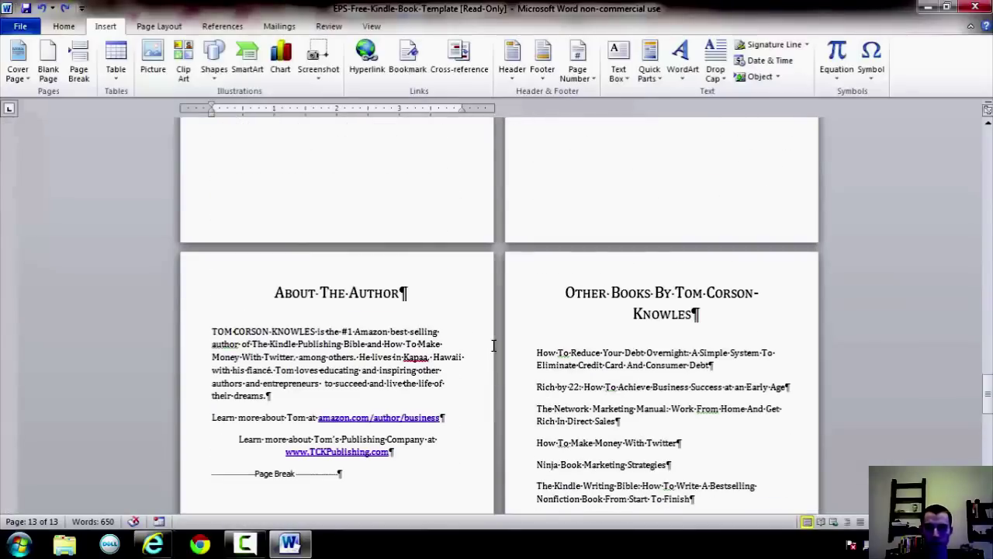
scroll(494, 345, up, 20)
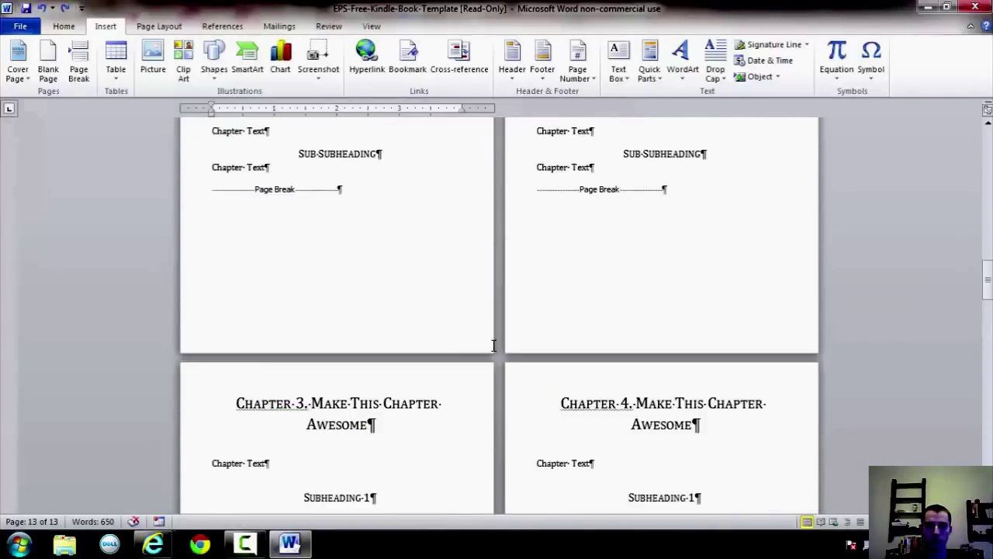
scroll(493, 346, up, 15)
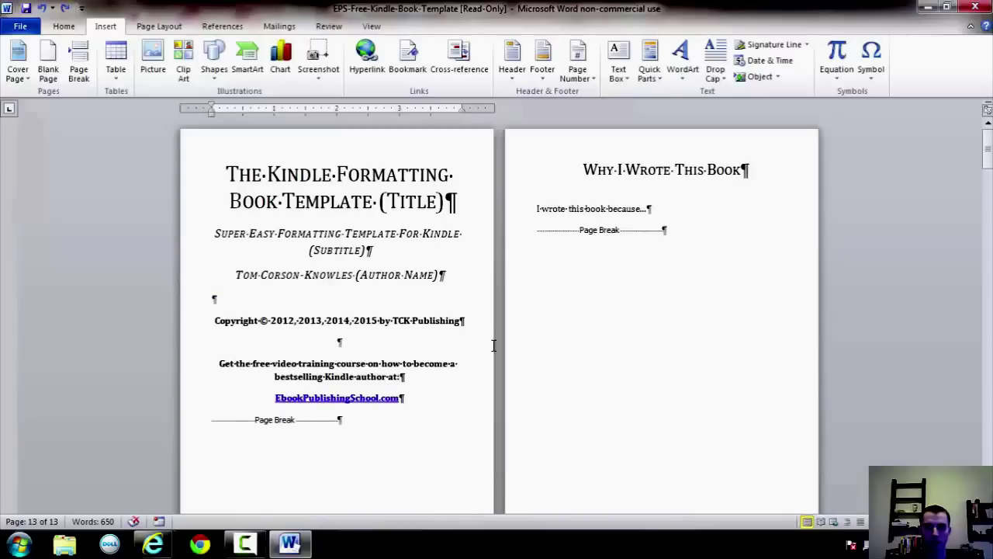
Delete all the plain text entries under the Table of Contents heading, from the tutorial note through the "Other Books" entry
scroll(494, 346, down, 5)
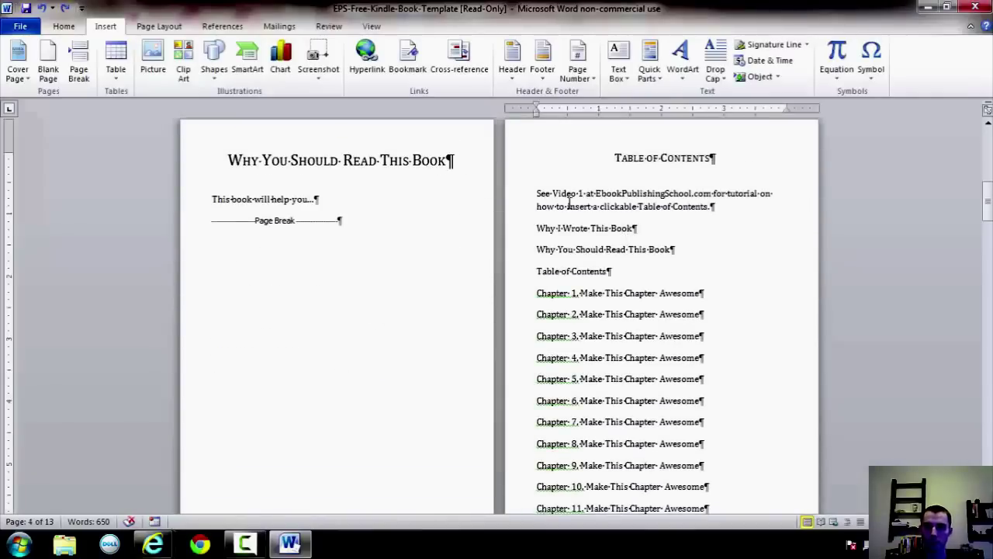
drag(535, 194, 731, 307)
scroll(731, 307, down, 5)
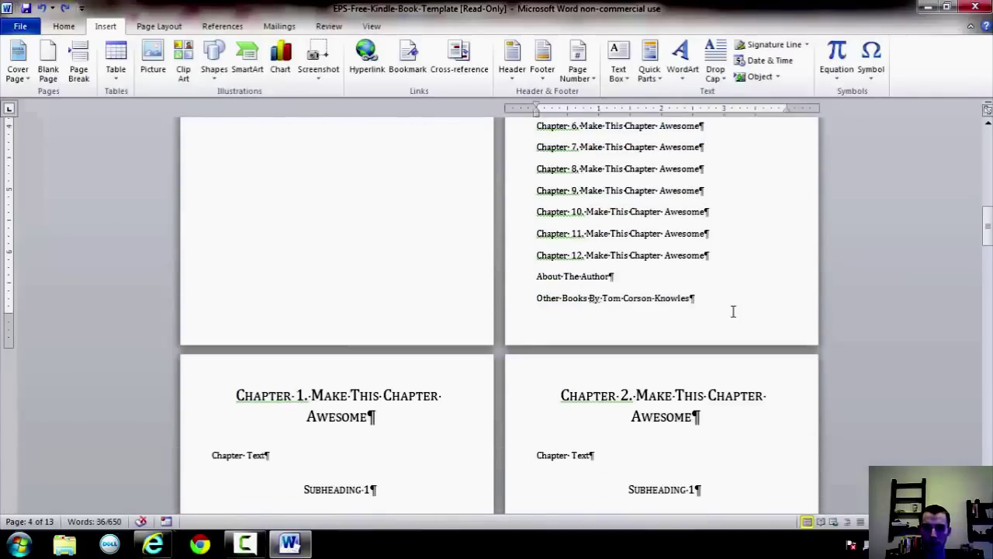
shift+click(720, 298)
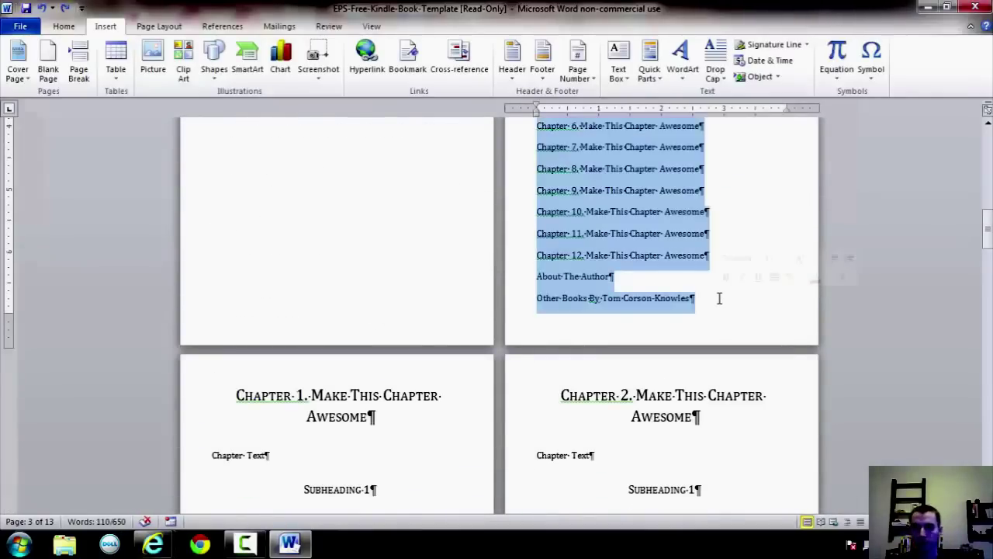
key(Delete)
Insert a page break before the Chapter 1 heading so it is separated from the Table of Contents heading
scroll(720, 248, up, 2)
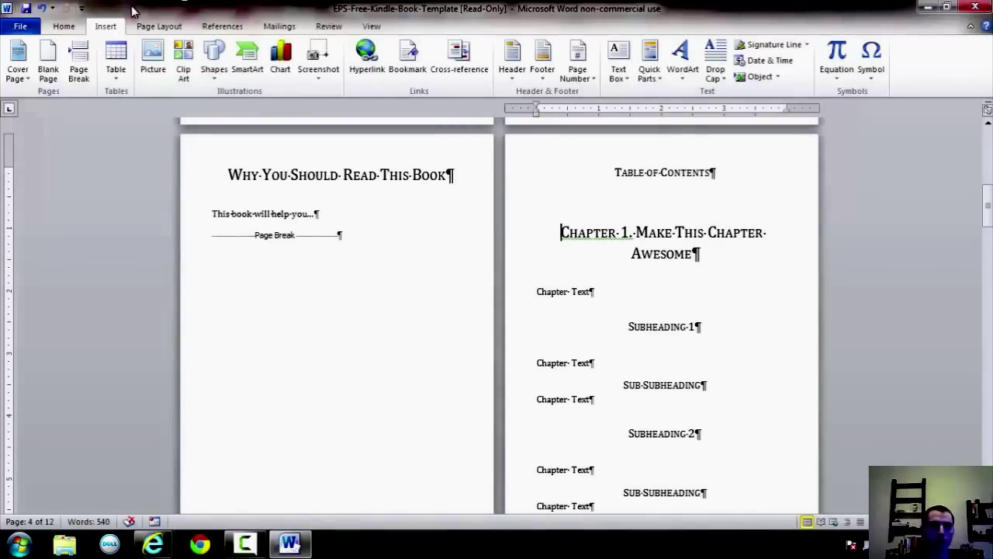
click(79, 70)
scroll(488, 284, down, 2)
scroll(582, 332, up, 7)
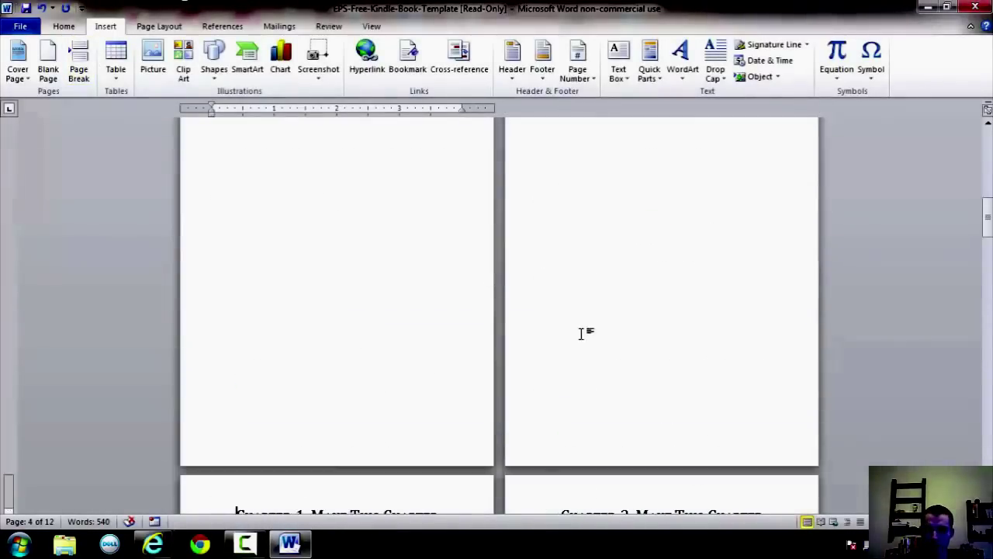
Add one empty line between the Table of Contents heading and the page break, and indent its first line
click(743, 245)
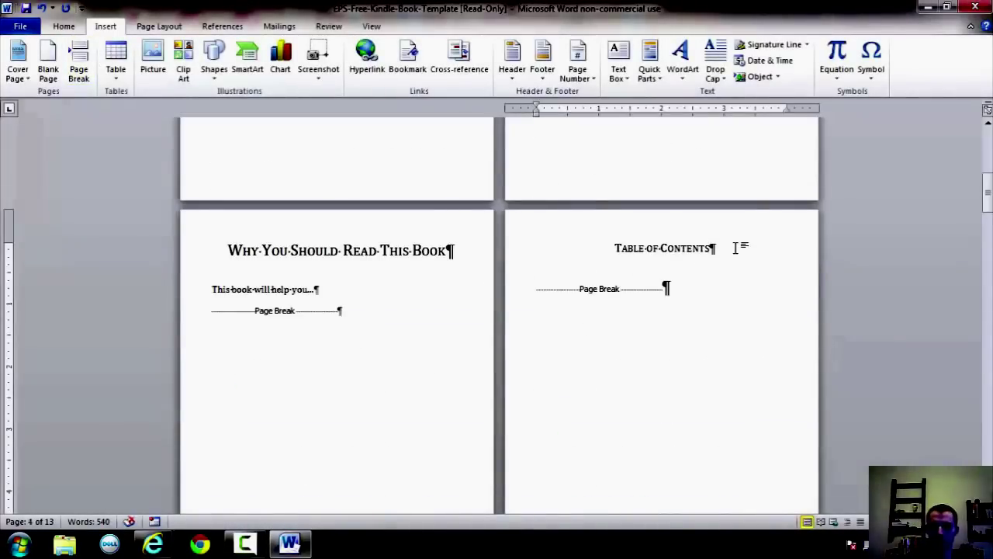
key(Return)
click(766, 259)
key(Return)
key(BackSpace)
click(672, 274)
click(595, 284)
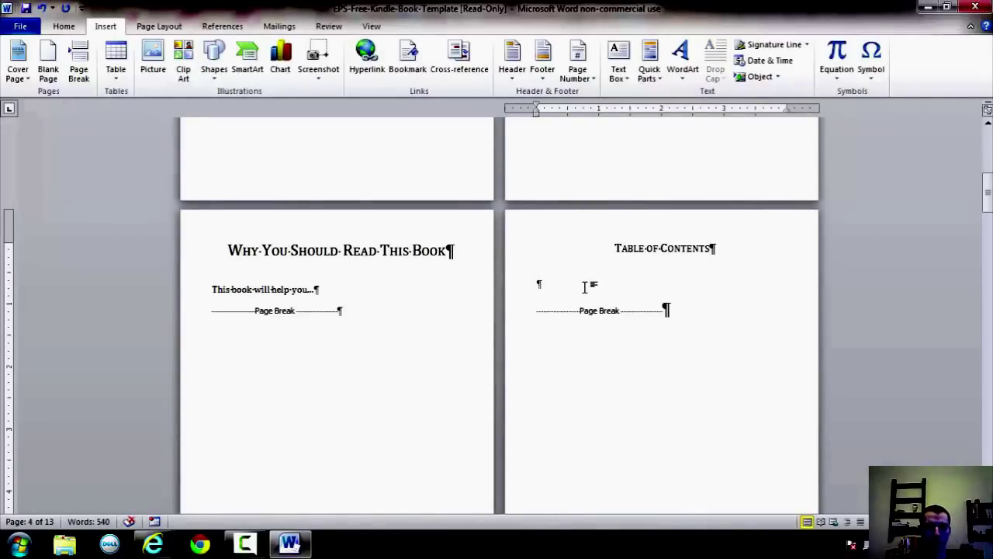
key(Tab)
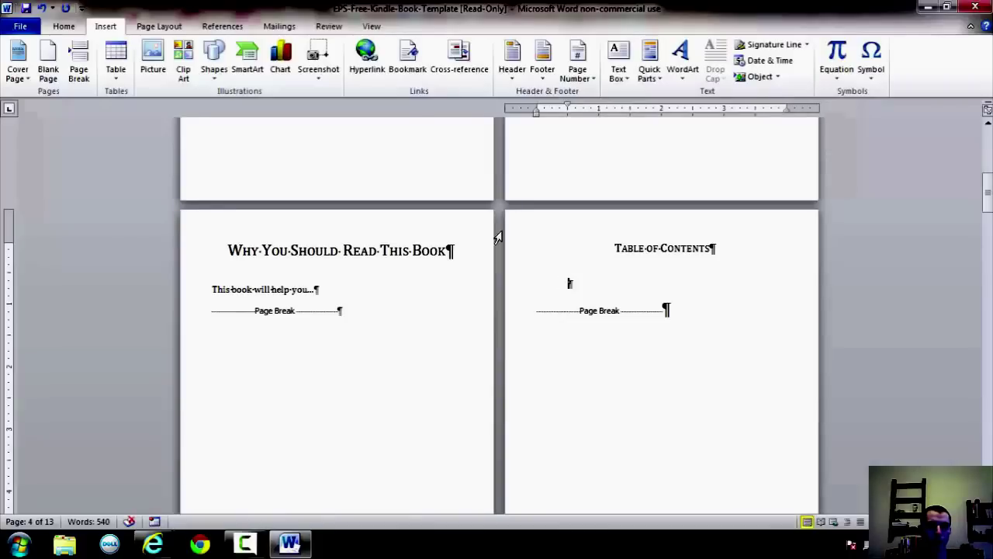
Start a custom table of contents on the empty line, hiding page numbers and keeping hyperlinks in their place
click(207, 27)
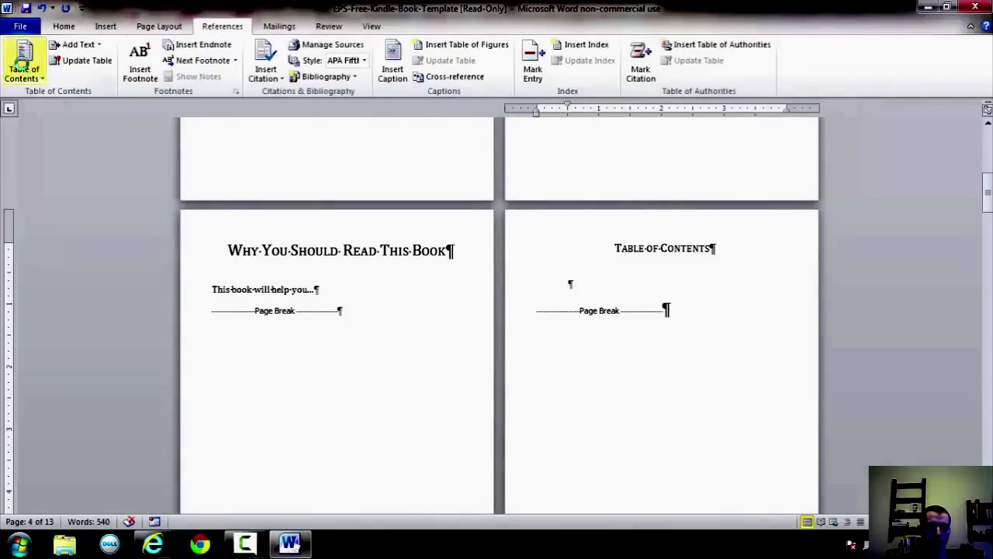
click(22, 66)
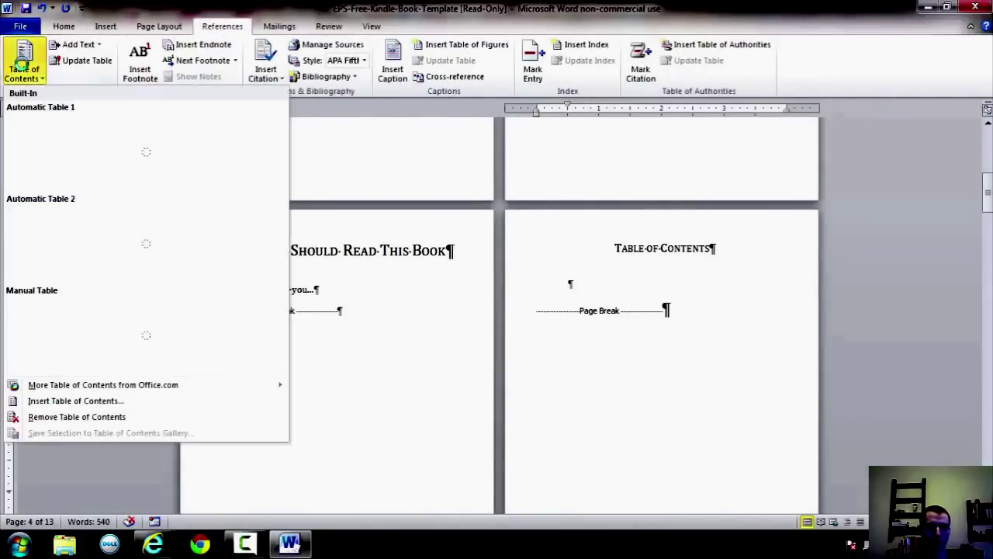
click(80, 402)
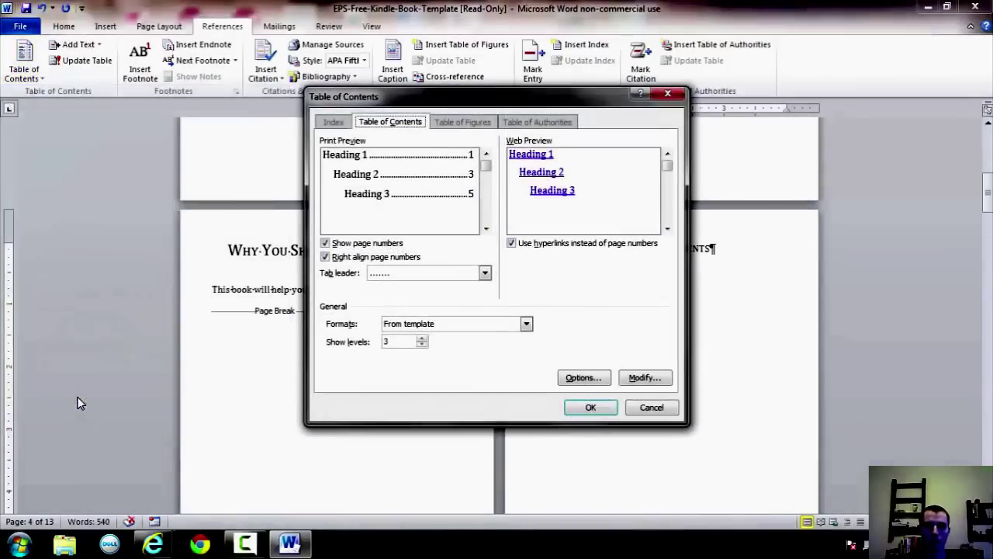
click(326, 244)
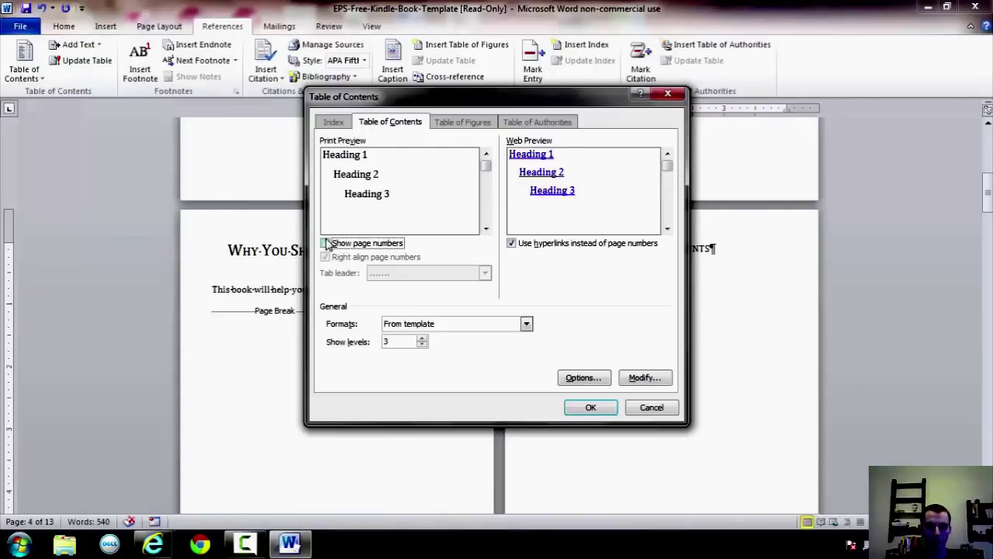
click(326, 243)
click(326, 243)
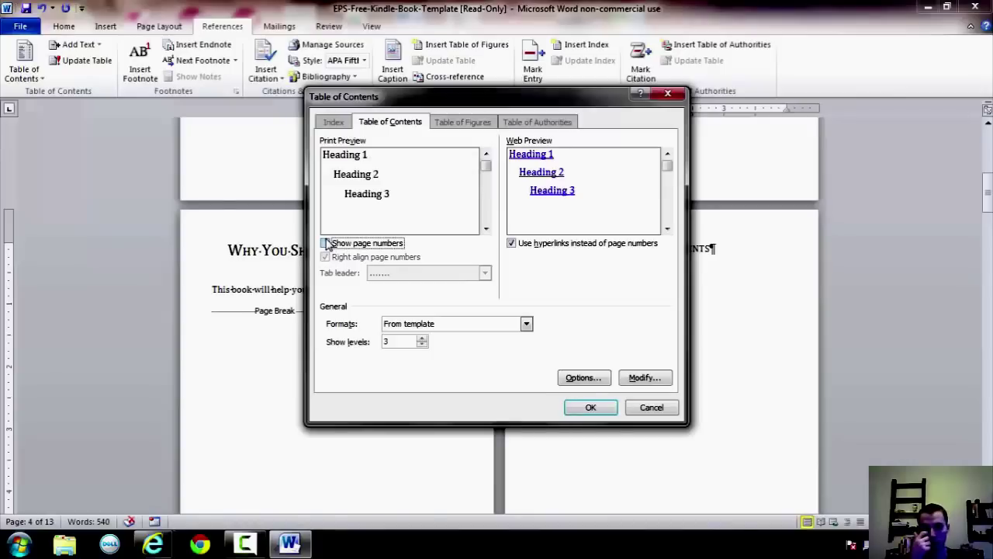
double_click(511, 243)
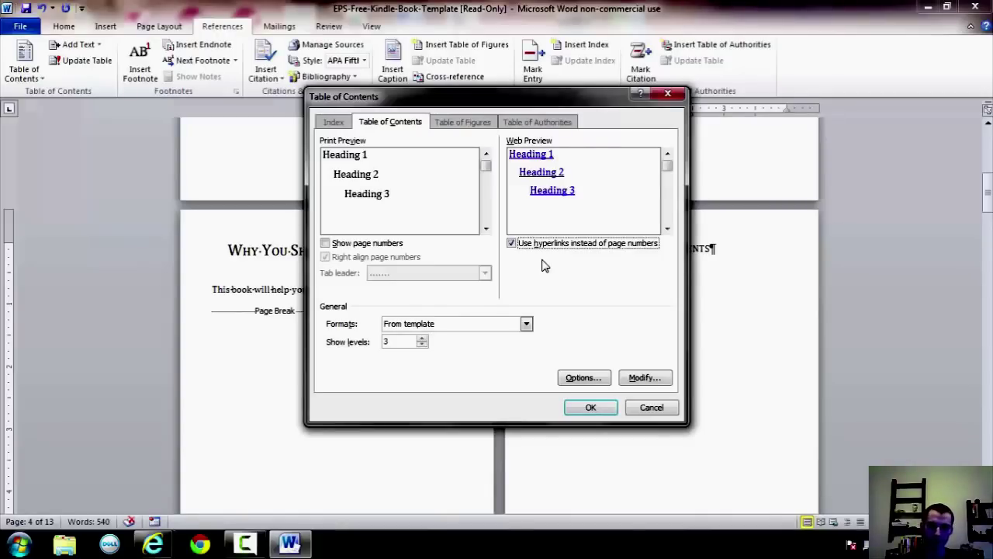
Choose the From template format for the table of contents and turn page numbers off again
click(446, 324)
click(456, 335)
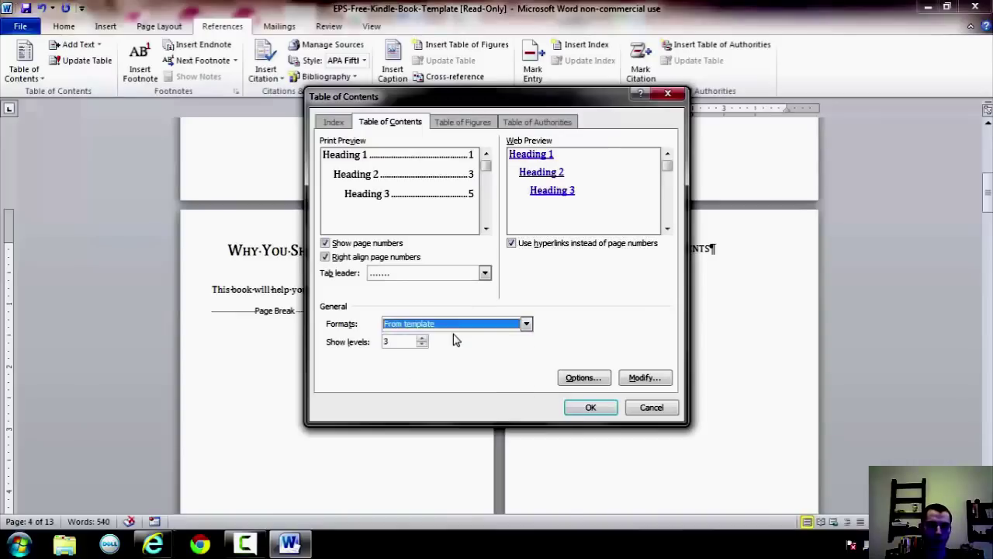
click(325, 243)
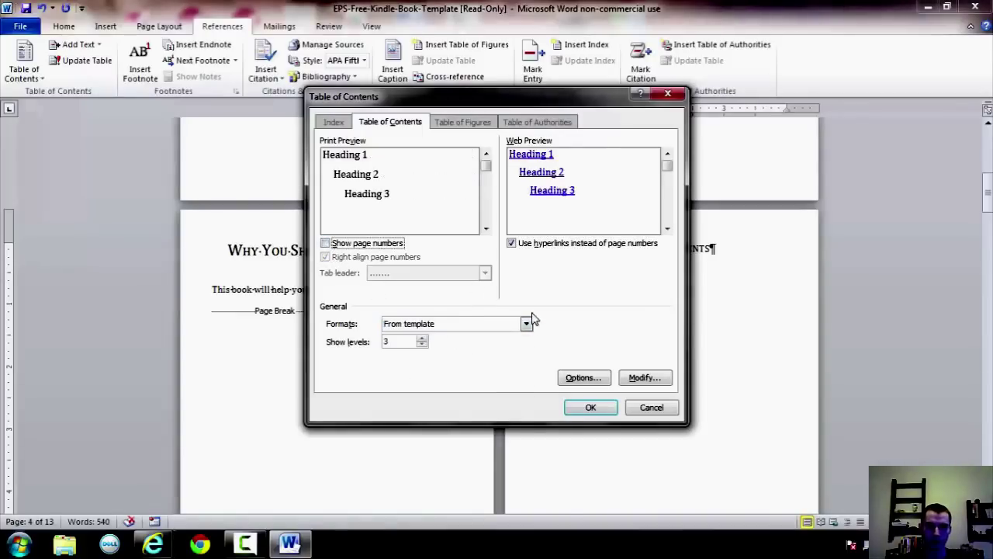
click(325, 244)
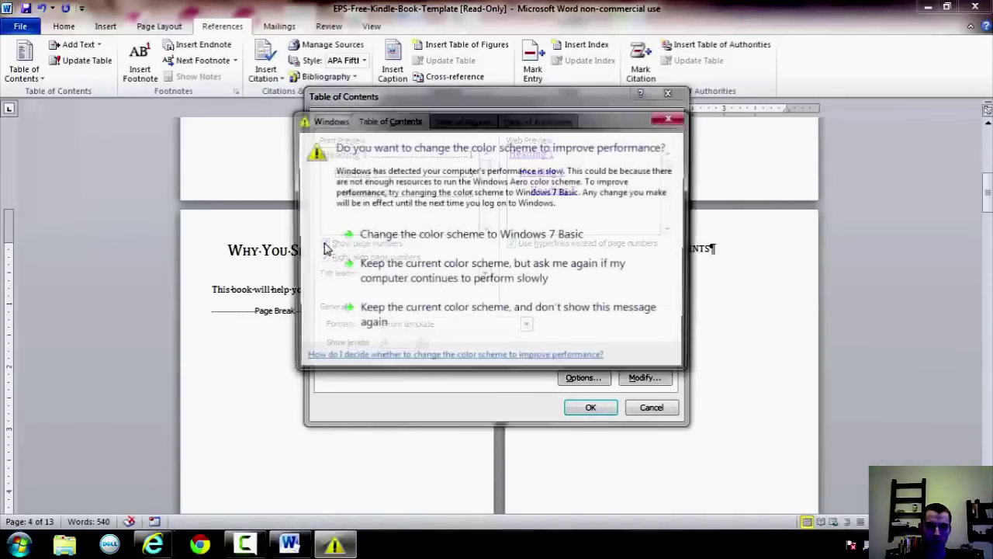
key(Escape)
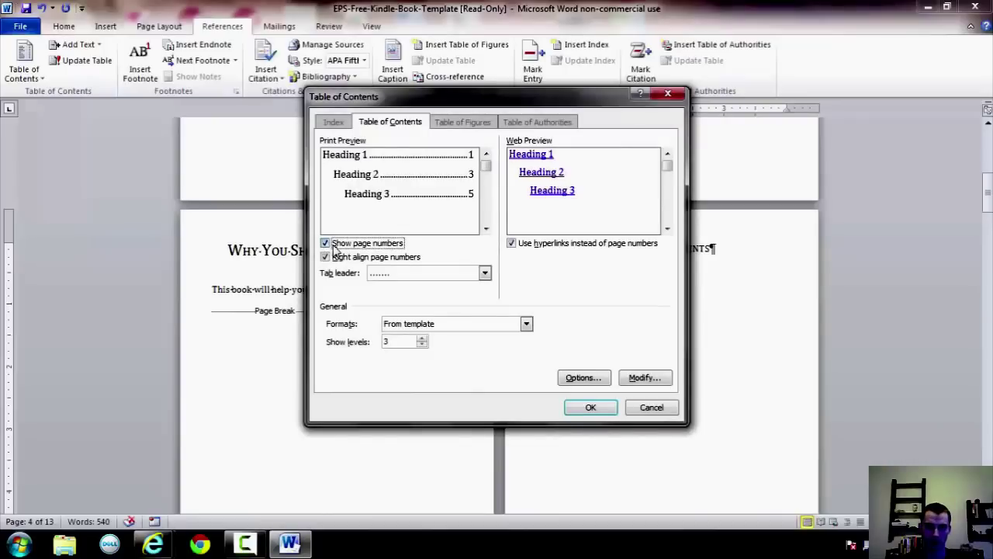
click(334, 245)
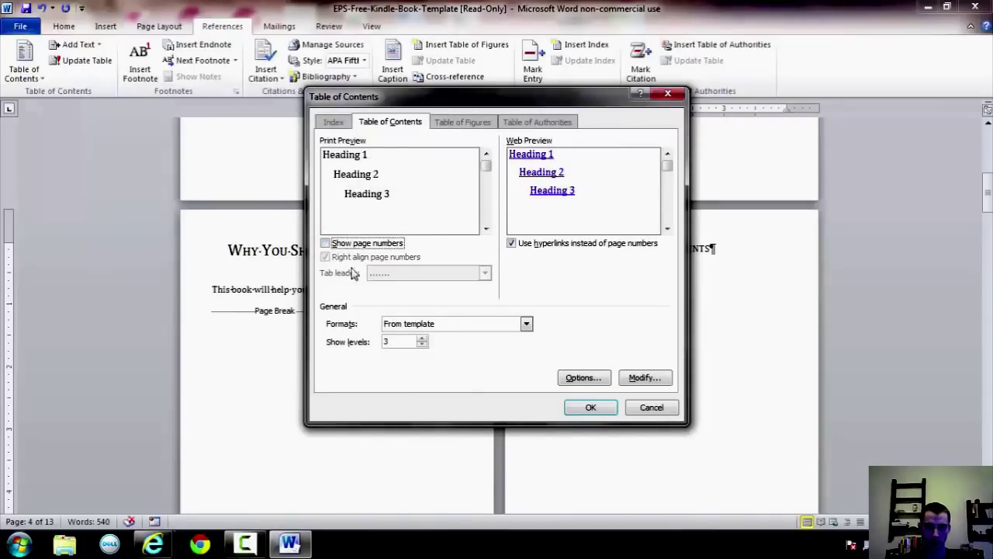
Limit the table of contents to 1 heading level and insert it under the Table of Contents heading
click(422, 345)
click(422, 345)
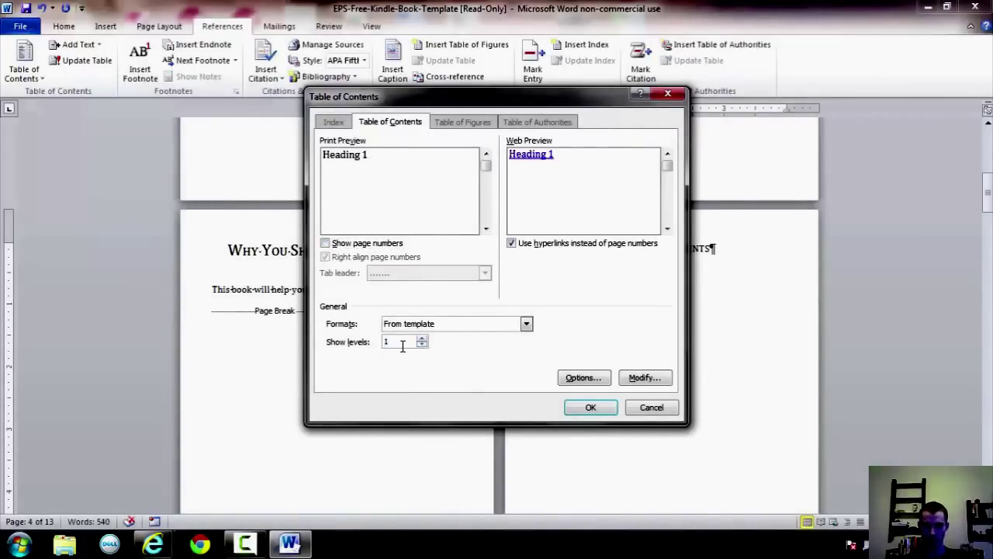
click(423, 338)
click(422, 339)
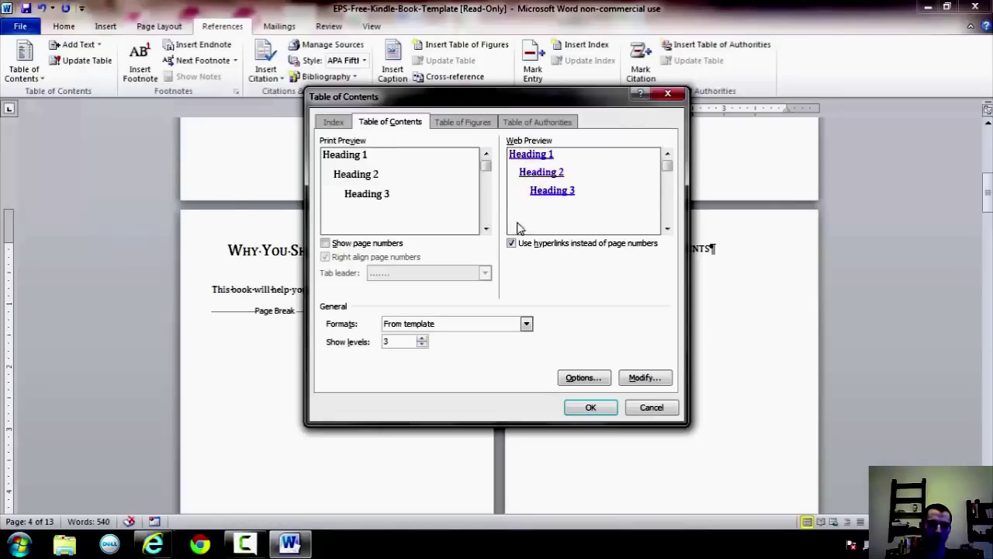
double_click(422, 345)
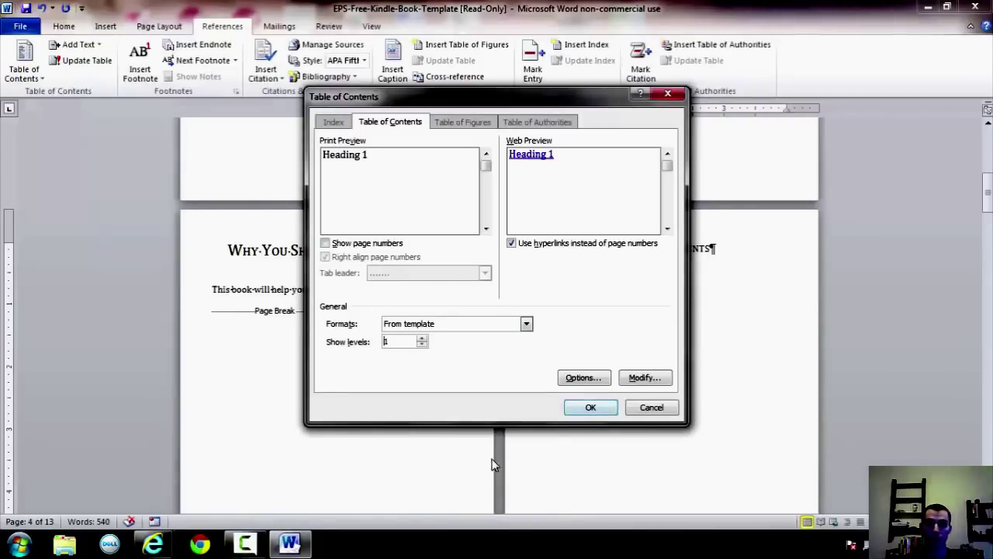
click(587, 411)
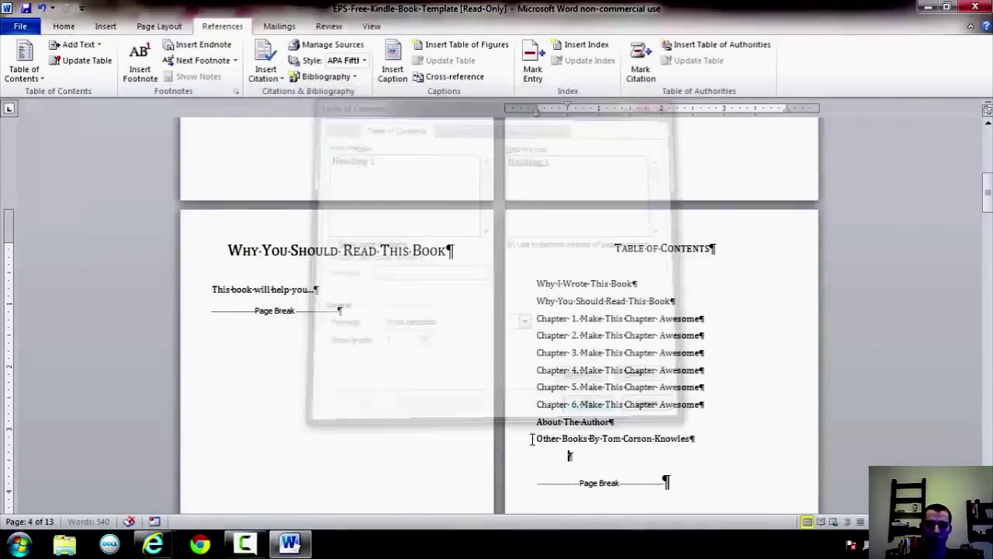
Test the "Why I Wrote This Book" link in the table of contents and return to the list
click(541, 288)
drag(541, 288, 578, 347)
click(578, 346)
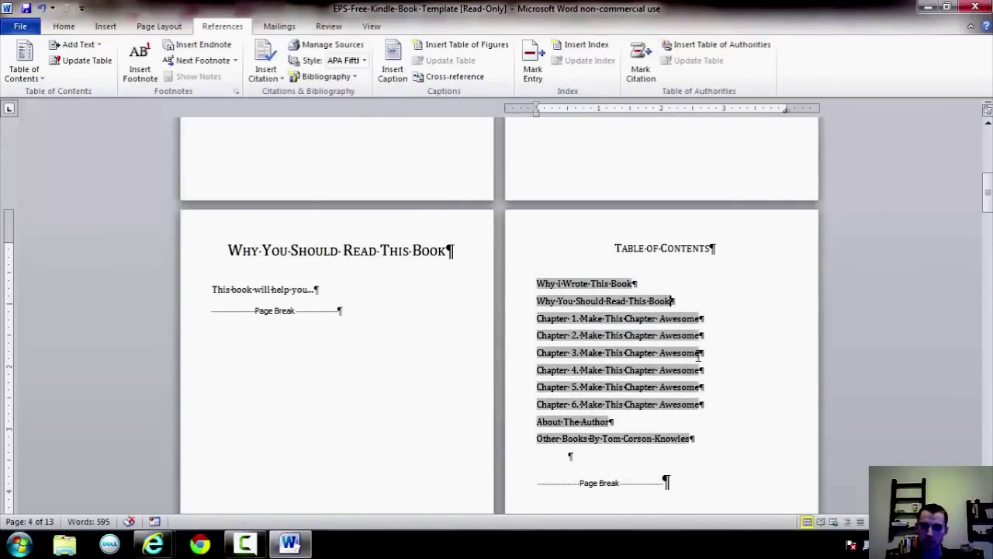
ctrl+click(587, 285)
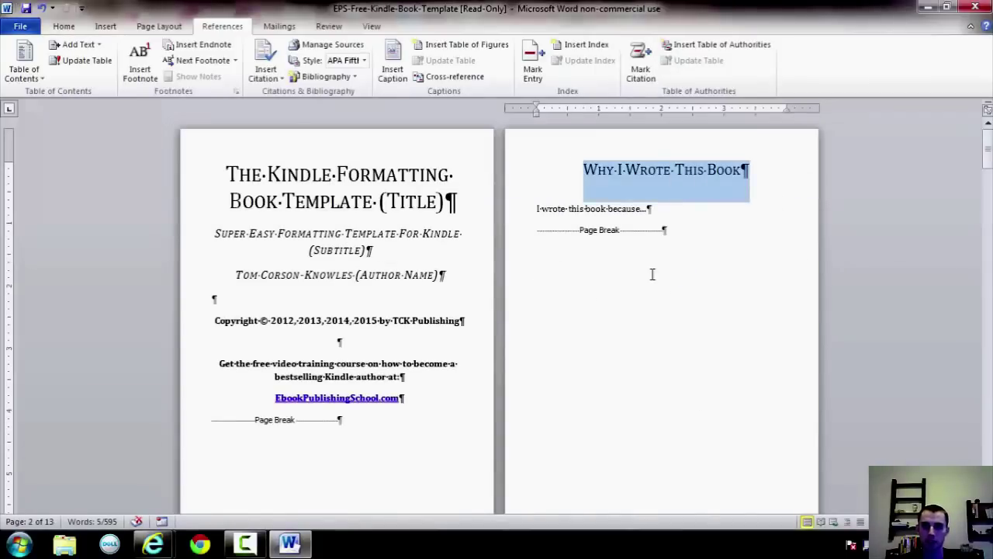
click(570, 170)
scroll(680, 279, down, 5)
scroll(615, 288, down, 5)
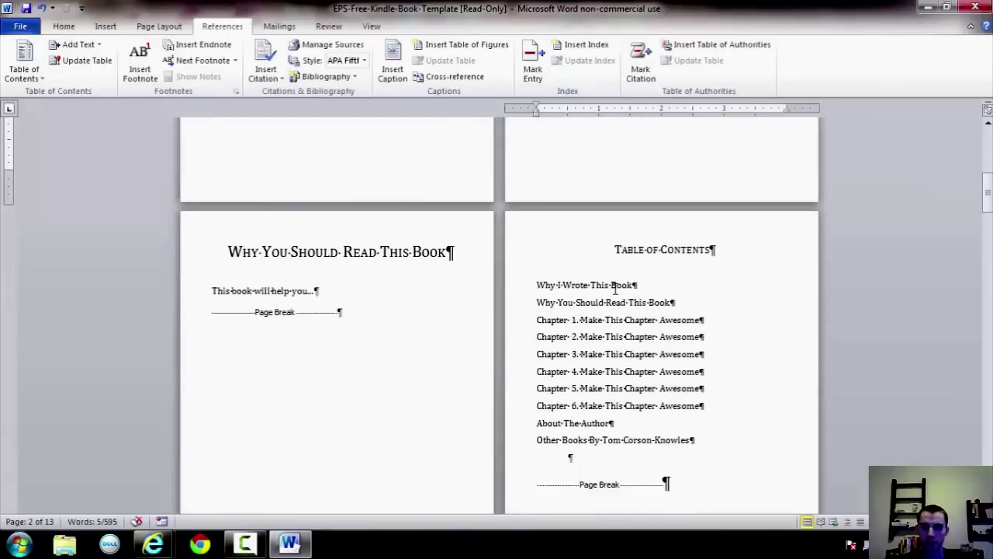
Follow the Chapter 5 link in the table of contents to check its destination, and return to the list
click(592, 321)
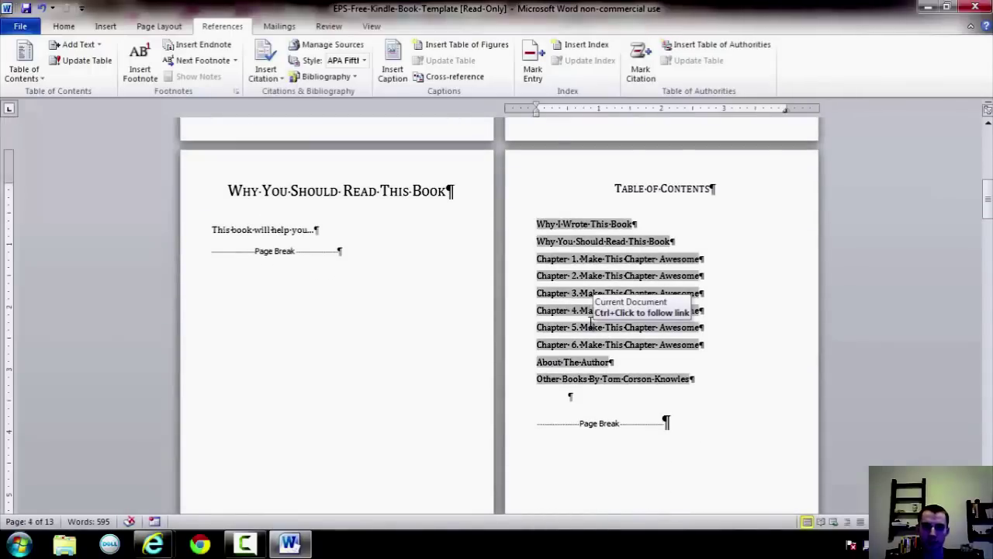
ctrl+click(591, 322)
drag(219, 200, 413, 278)
scroll(413, 278, down, 6)
scroll(411, 281, up, 12)
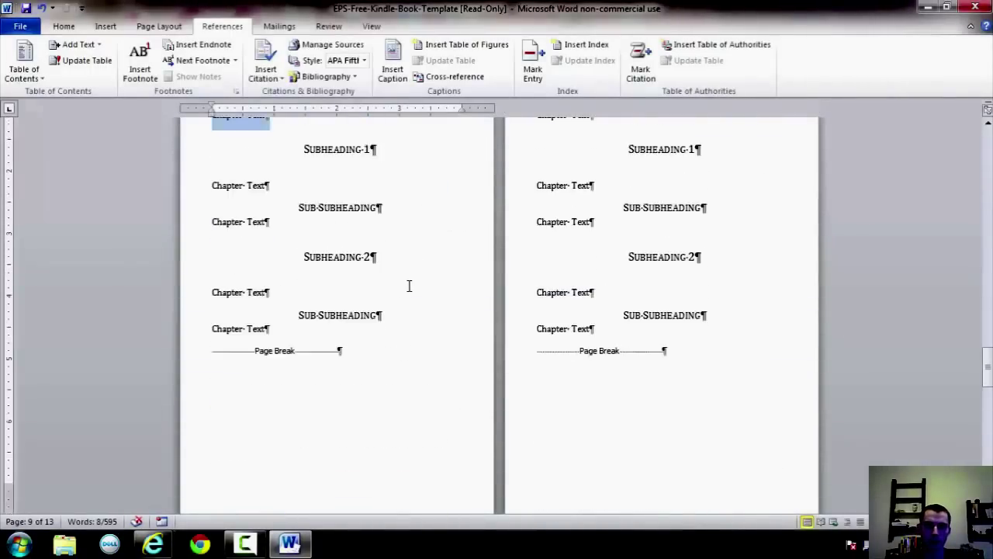
scroll(407, 286, up, 20)
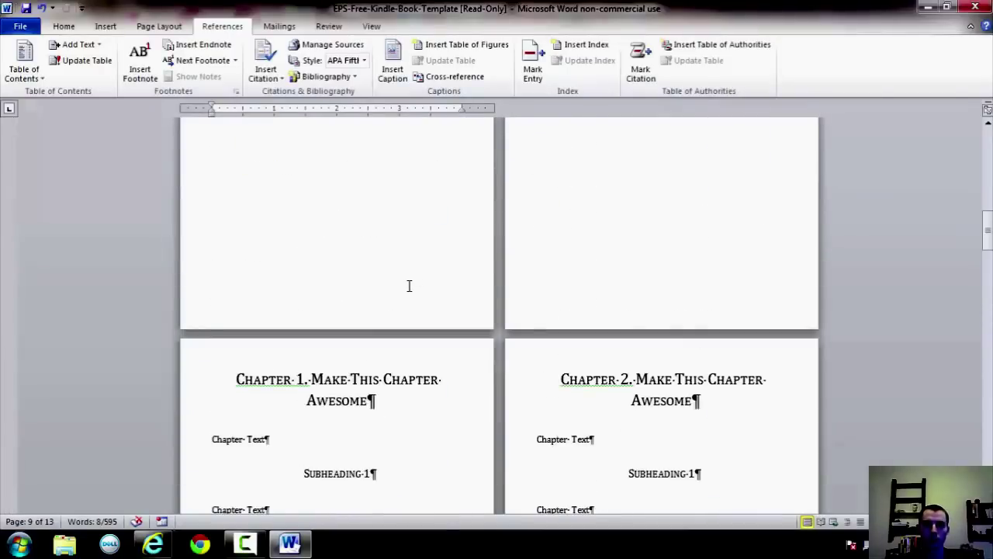
scroll(408, 285, up, 3)
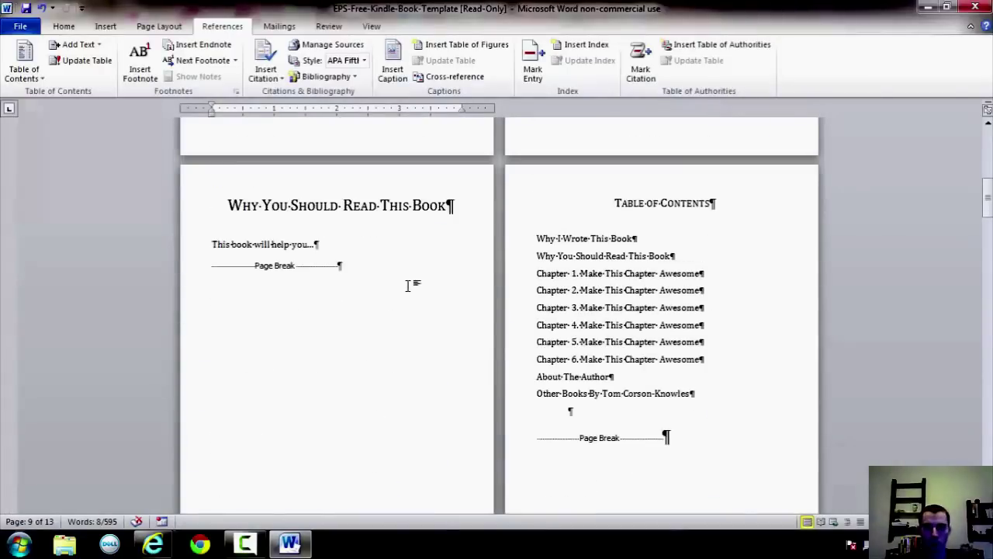
Regenerate the table of contents with page numbers off, hyperlinks on, the From template format and 1 level
click(589, 413)
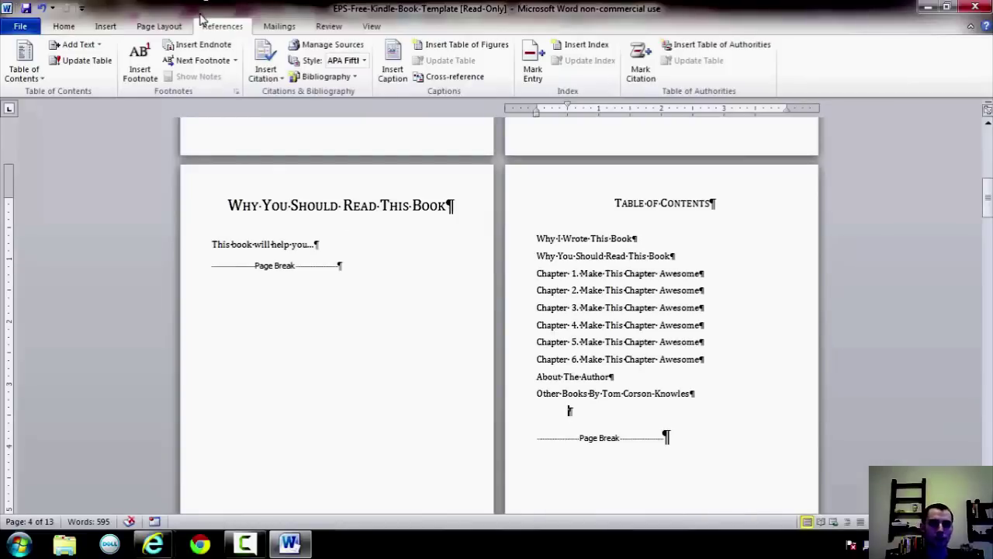
click(24, 70)
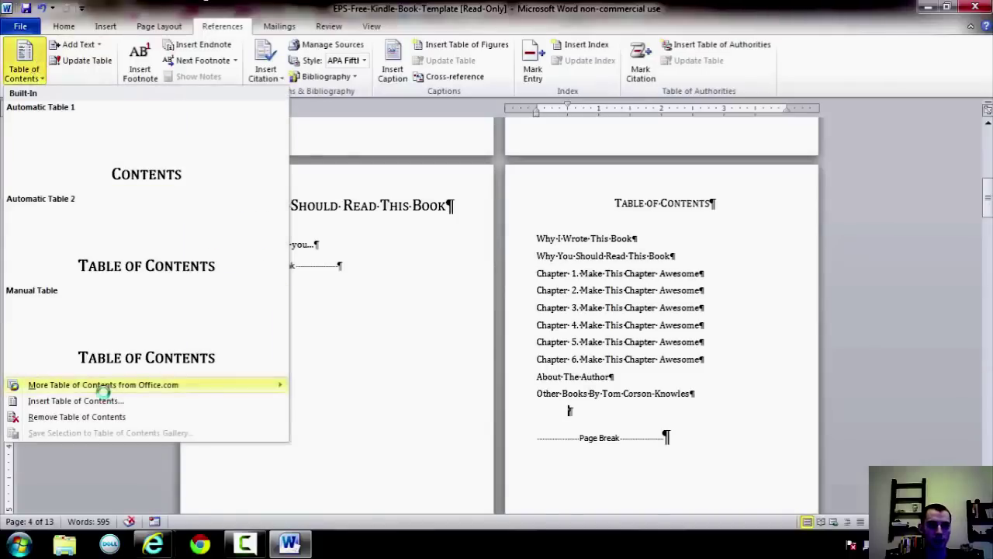
click(42, 401)
click(326, 243)
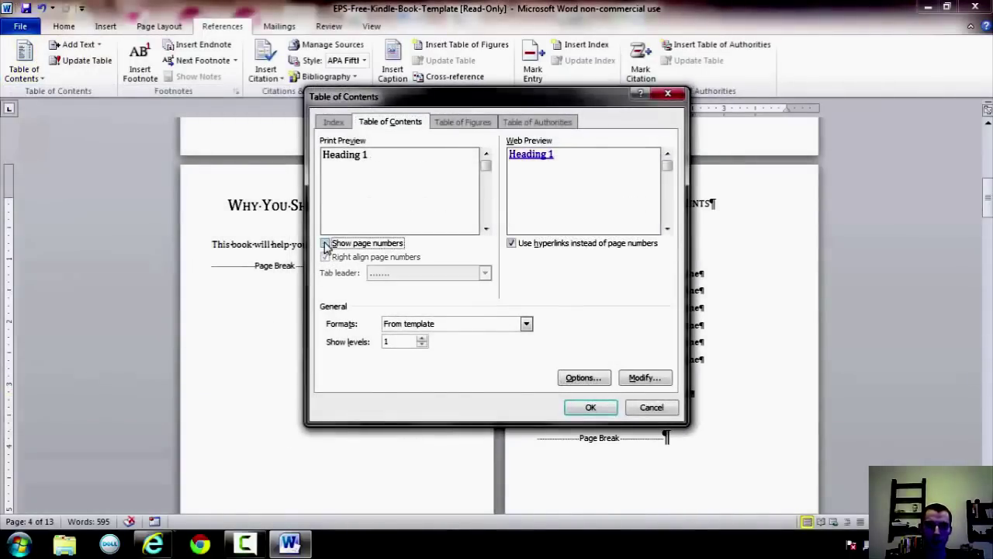
double_click(512, 243)
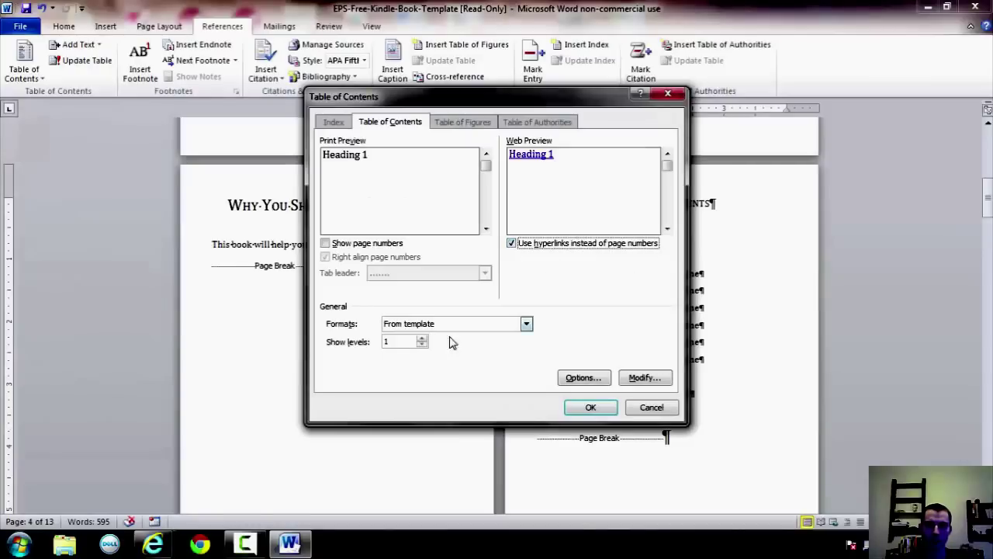
click(421, 344)
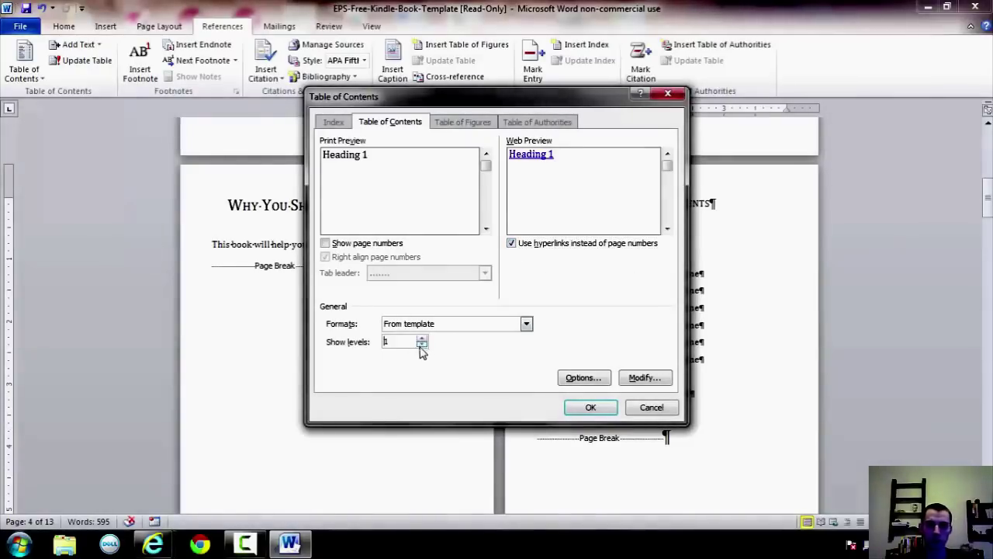
click(592, 406)
click(412, 308)
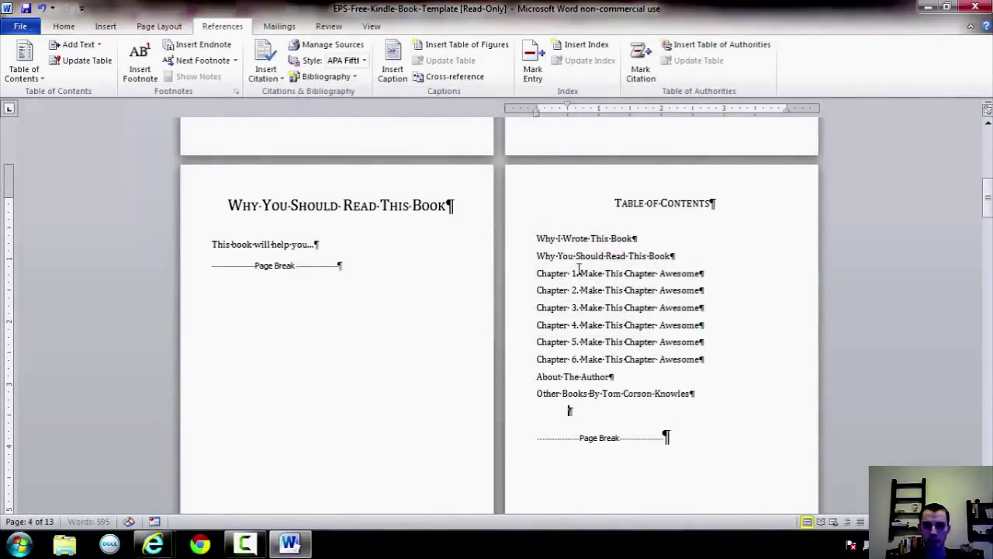
Follow the "Why I Wrote This Book" link and review the title page from the book title to the website link
ctrl+click(555, 239)
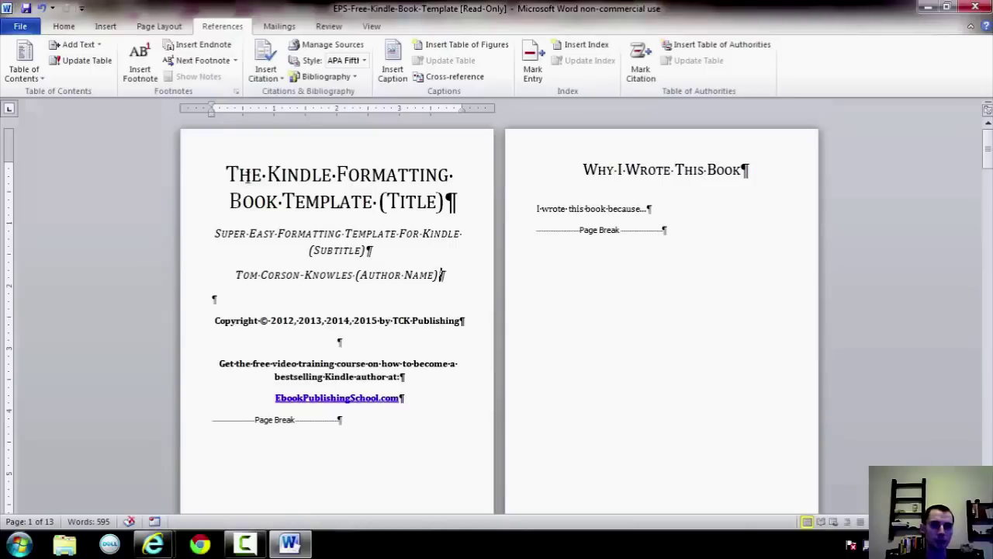
drag(229, 166, 466, 222)
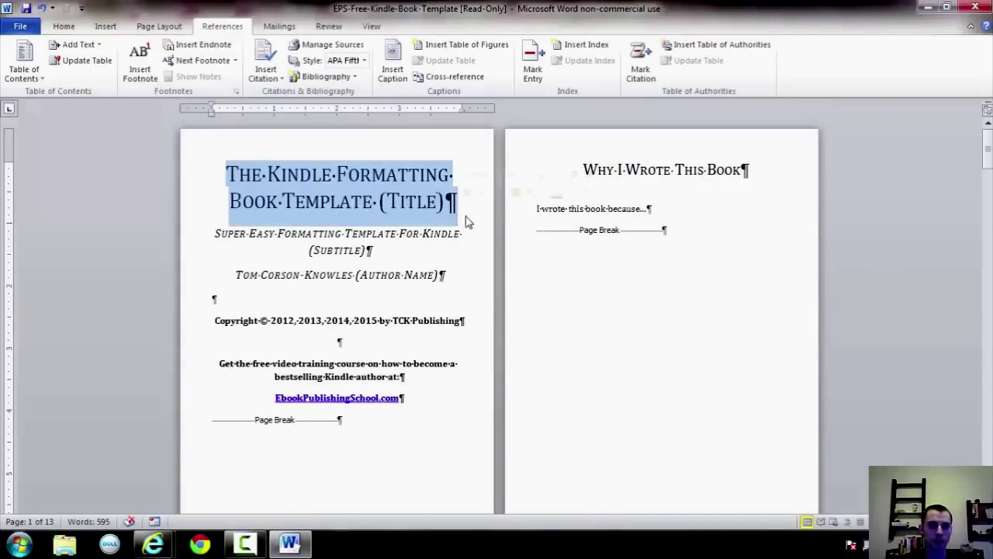
click(64, 25)
drag(216, 233, 440, 300)
click(440, 300)
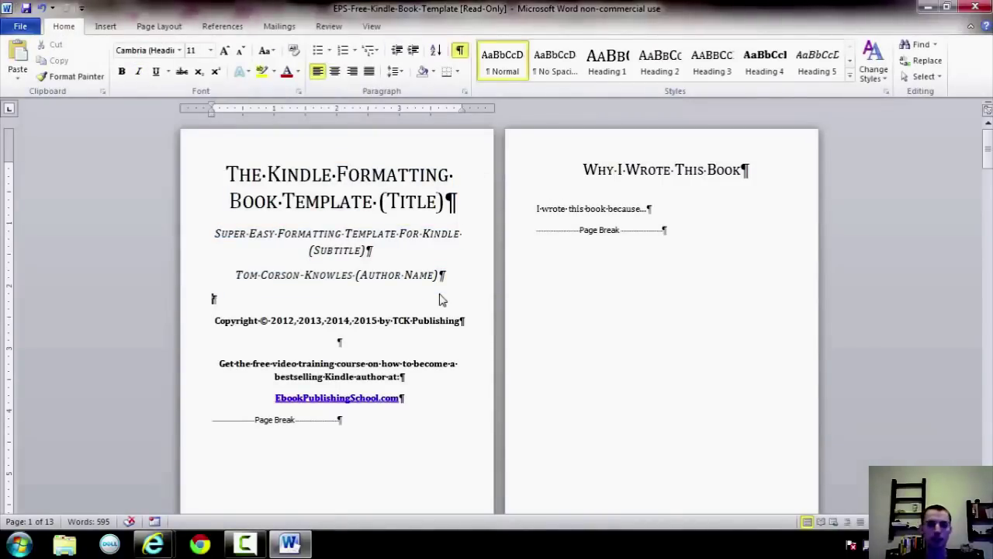
click(388, 363)
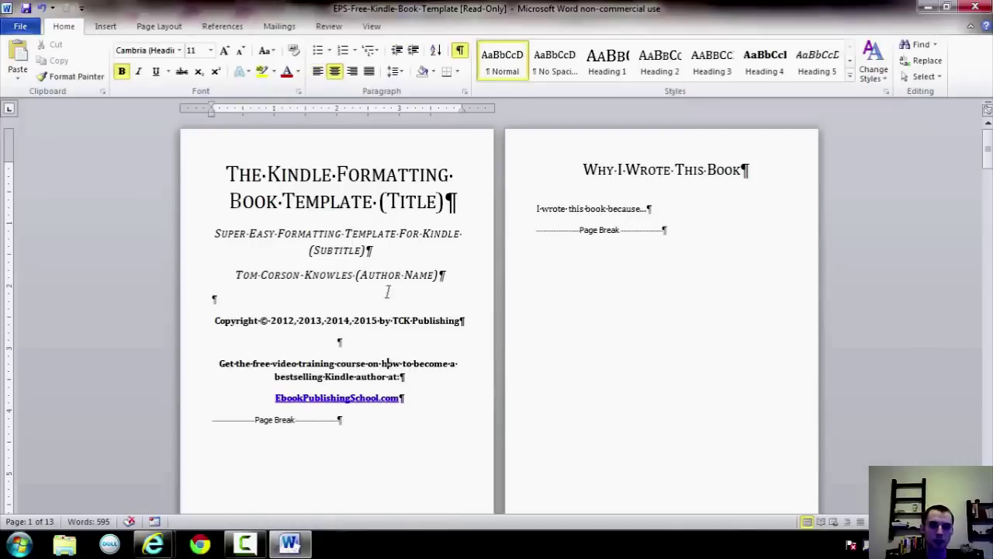
click(412, 382)
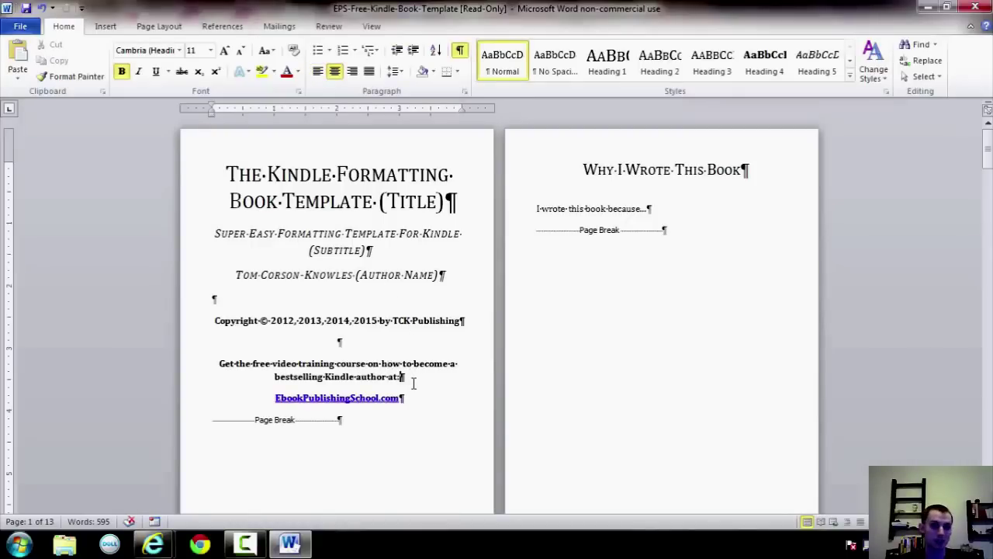
drag(414, 382, 443, 395)
click(257, 365)
click(443, 397)
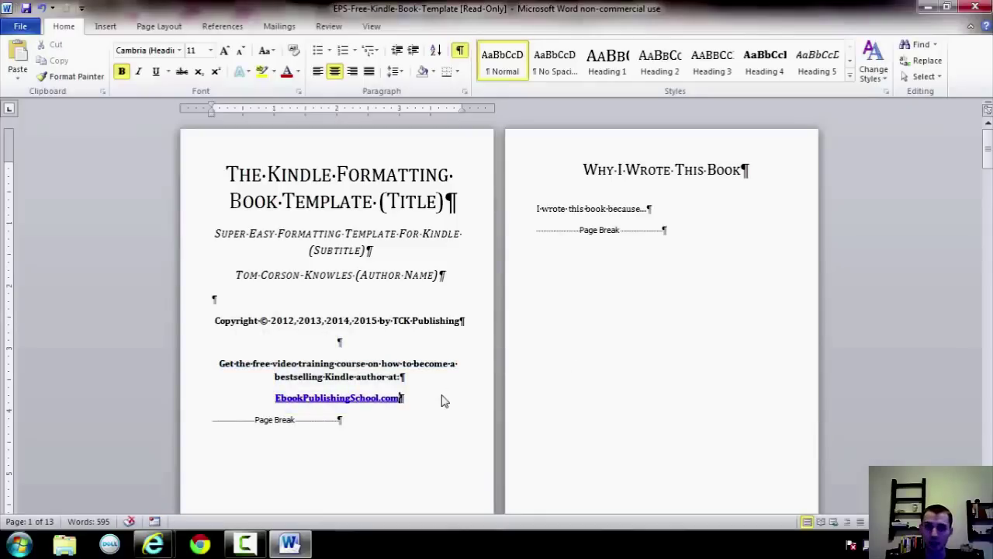
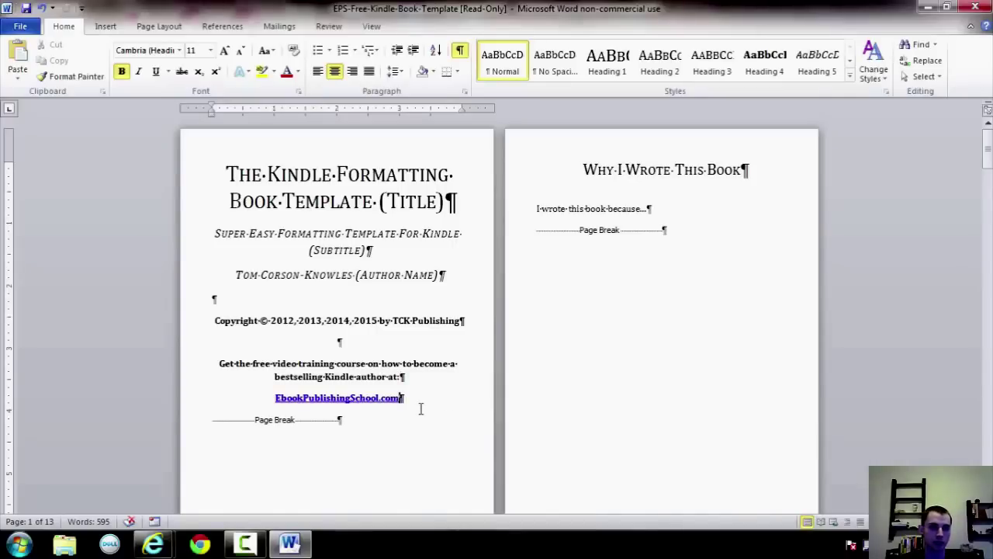
Look through the available style sets for the document
scroll(421, 409, down, 3)
scroll(421, 408, up, 3)
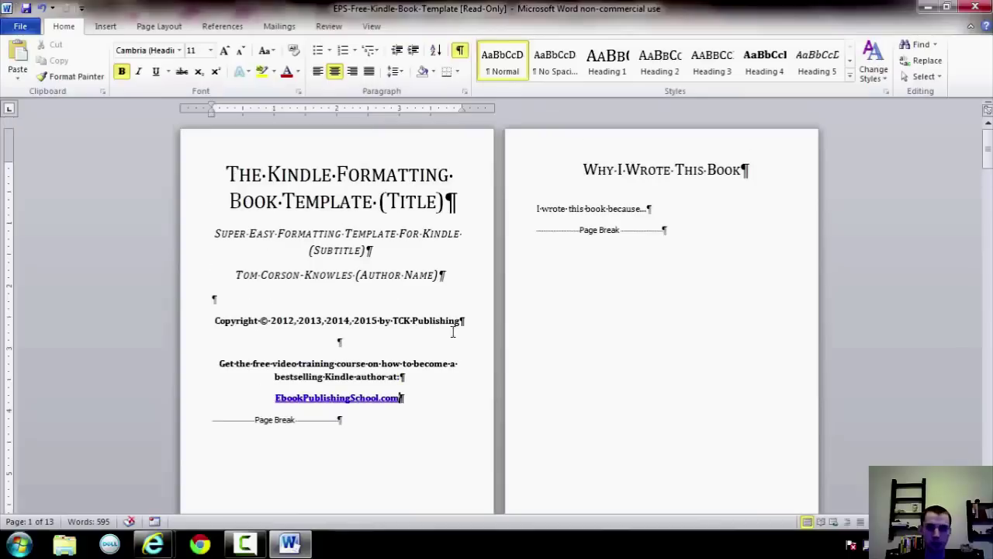
click(873, 71)
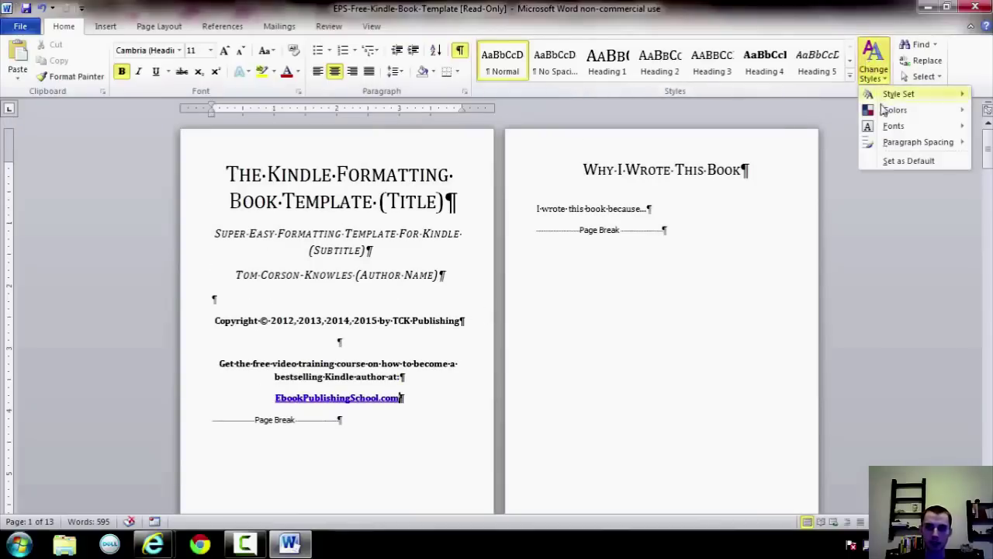
mouse_move(892, 94)
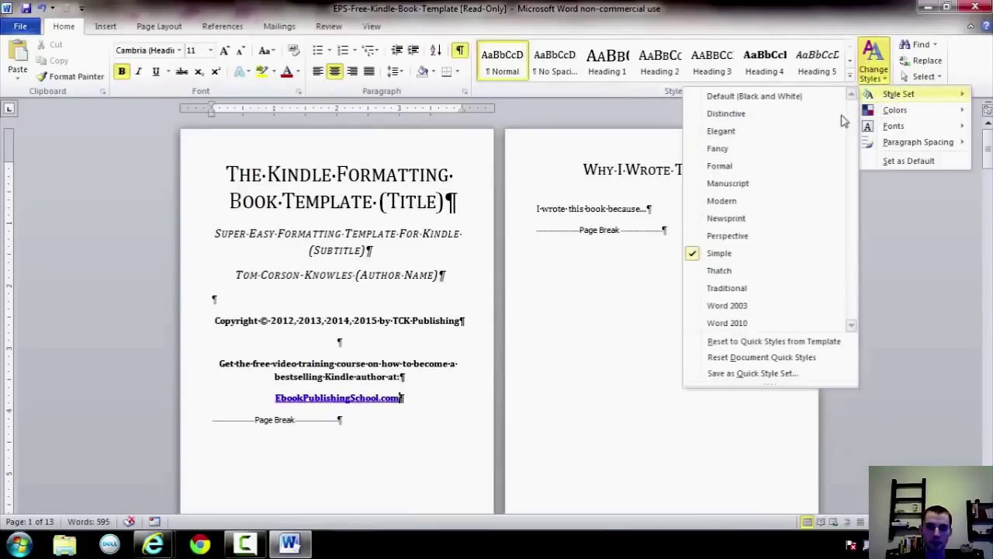
click(555, 277)
Apply the Normal style to the free video training course paragraph on the title page and centre it
click(393, 363)
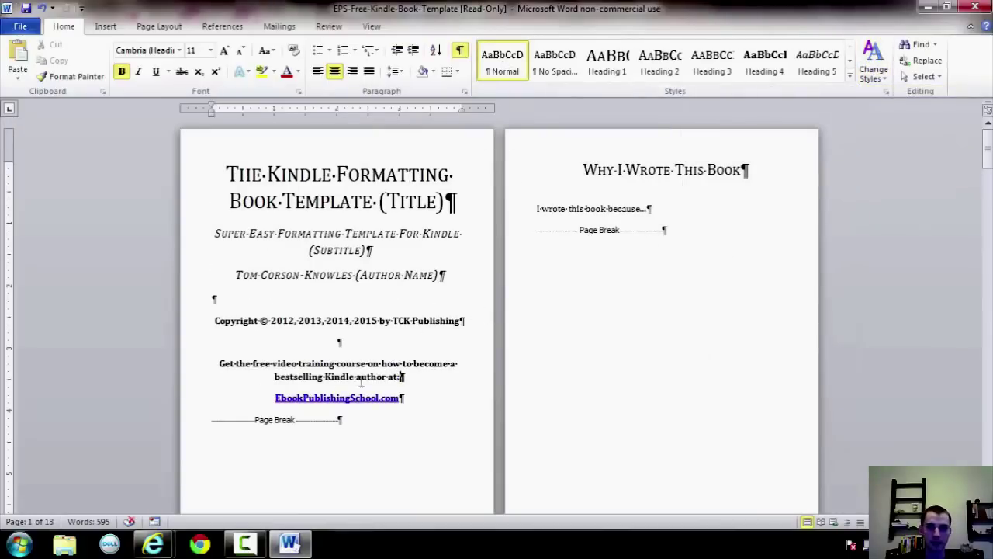
drag(415, 380, 204, 336)
click(501, 62)
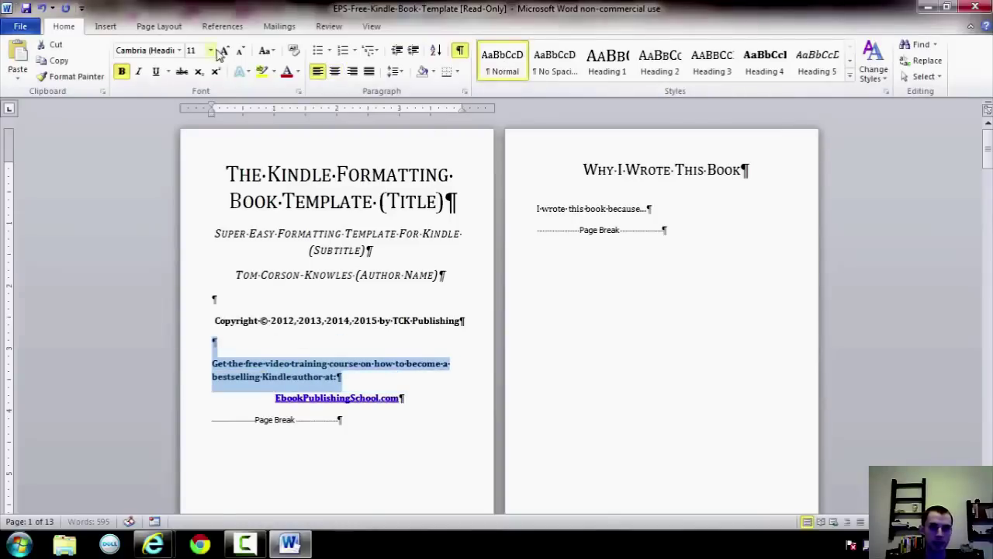
click(335, 71)
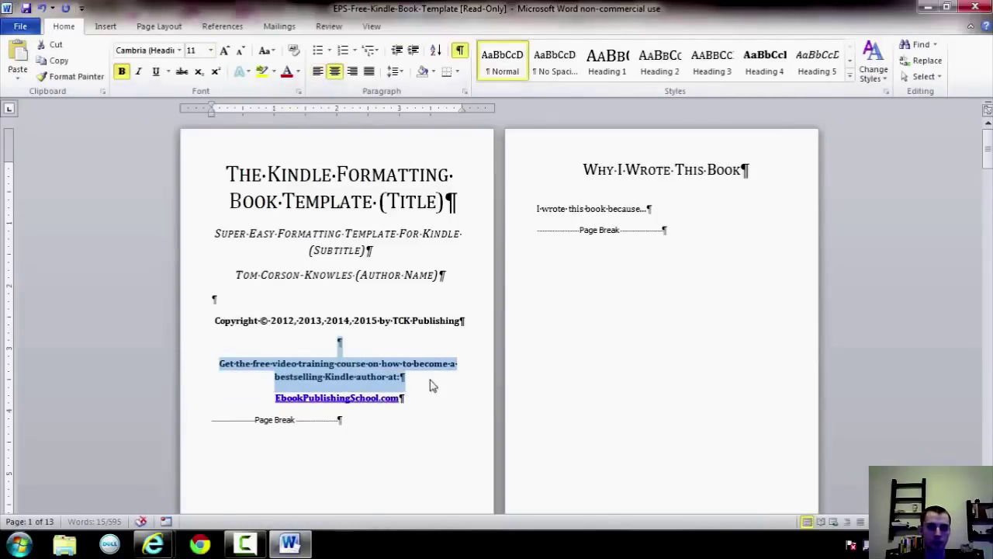
click(442, 391)
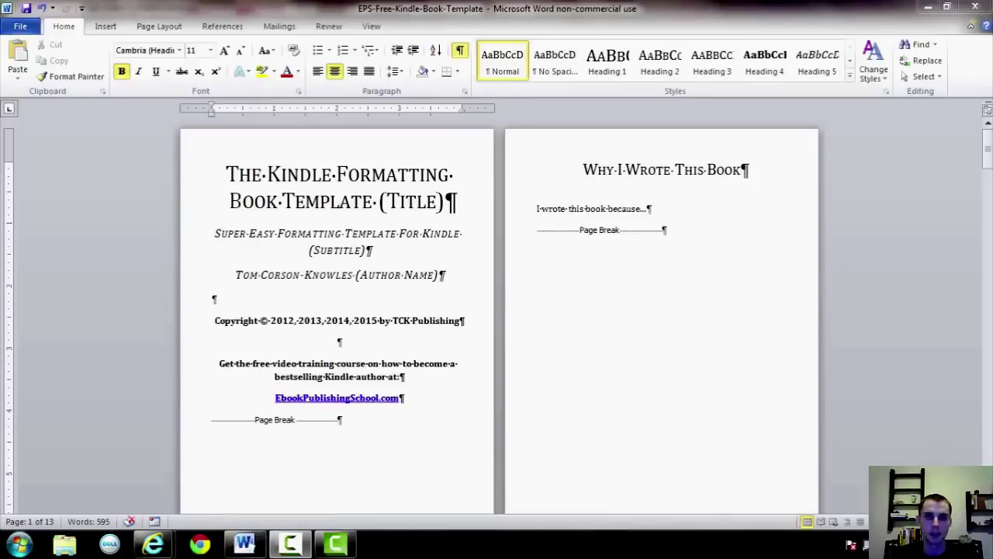
Give the first "Chapter Text" paragraph under the Chapter 1 heading a first-line indent of 0.38"
click(543, 210)
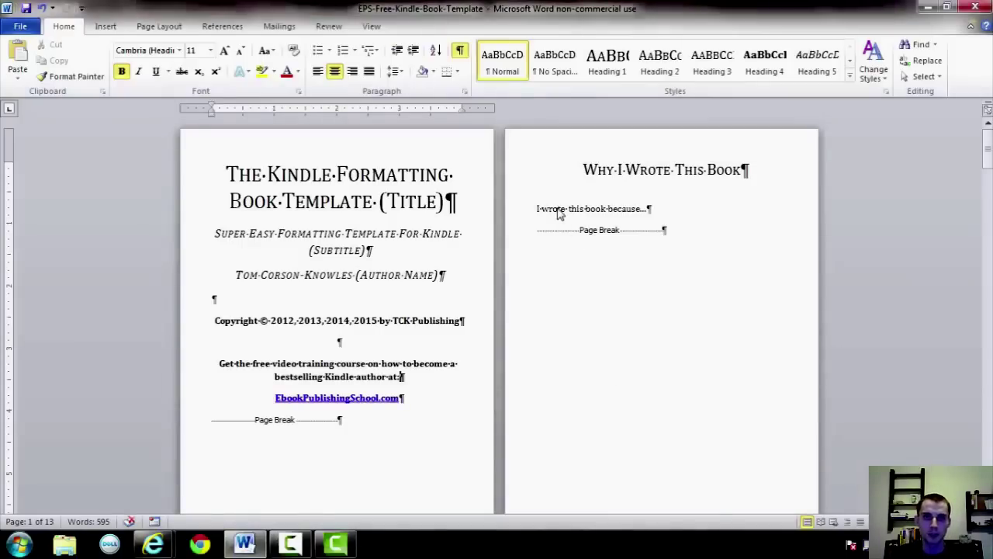
scroll(499, 271, down, 20)
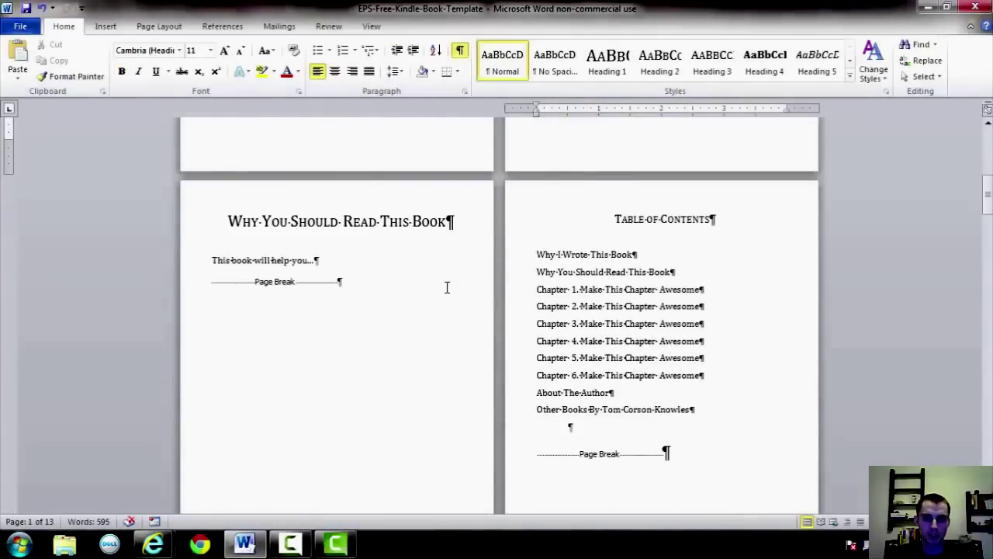
scroll(446, 287, down, 5)
drag(313, 244, 144, 246)
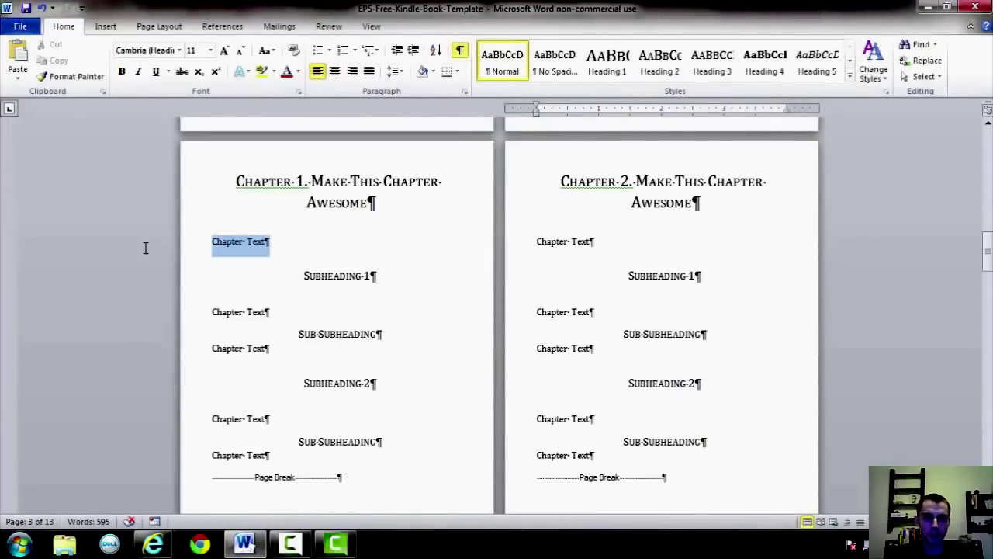
click(261, 241)
click(181, 243)
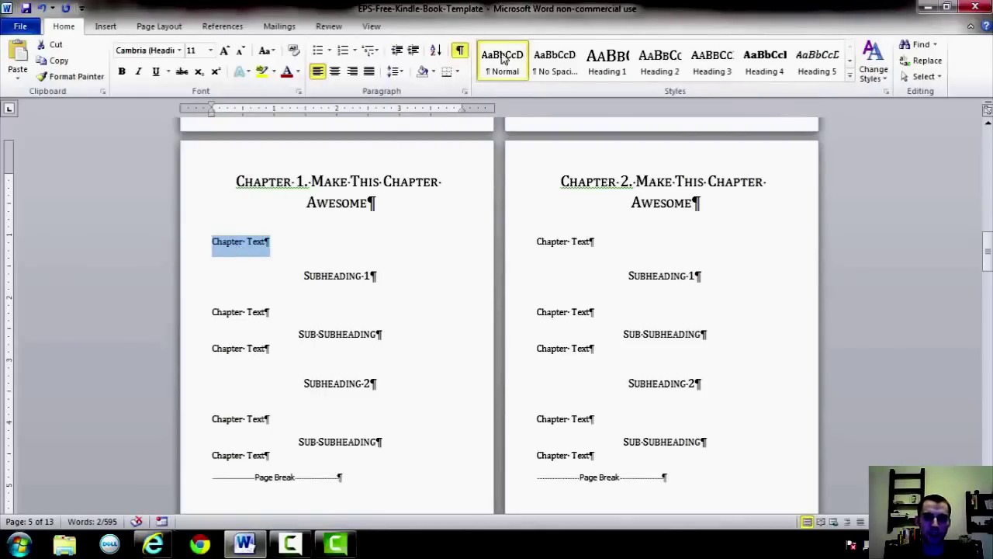
right_click(236, 245)
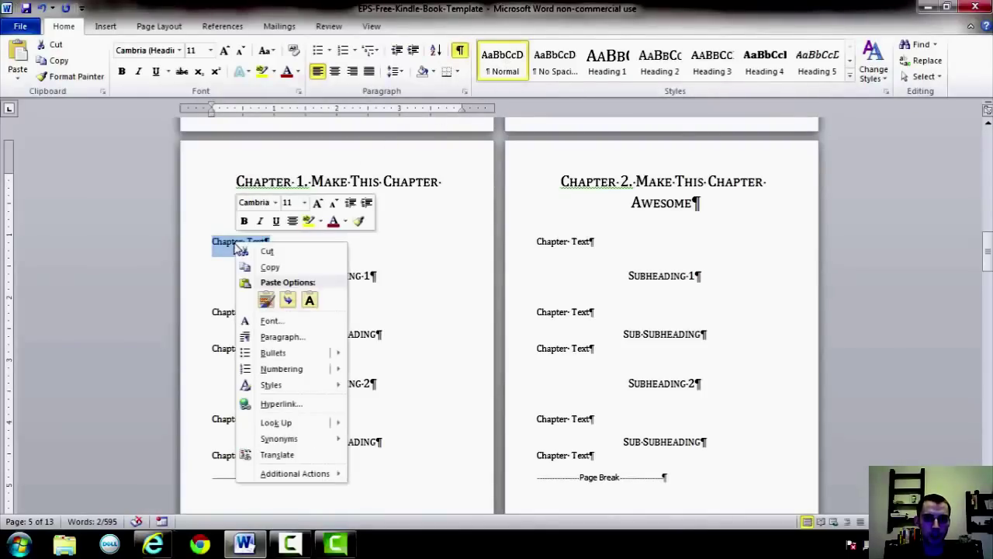
click(283, 337)
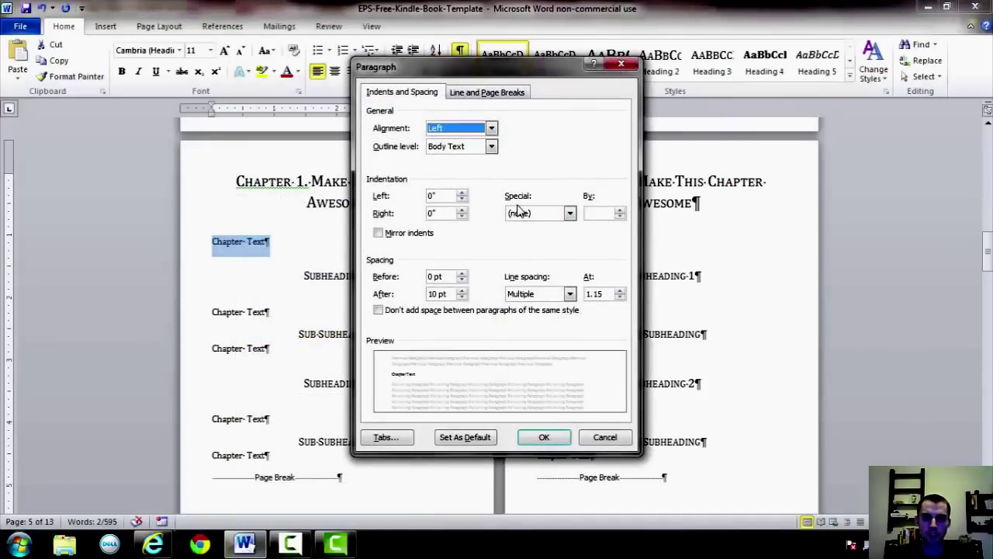
click(543, 217)
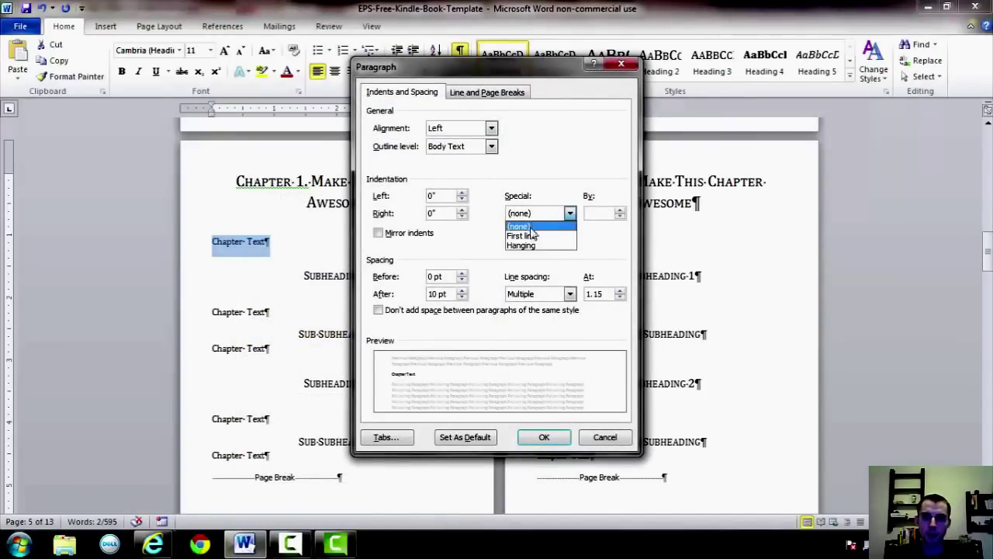
click(533, 231)
click(595, 213)
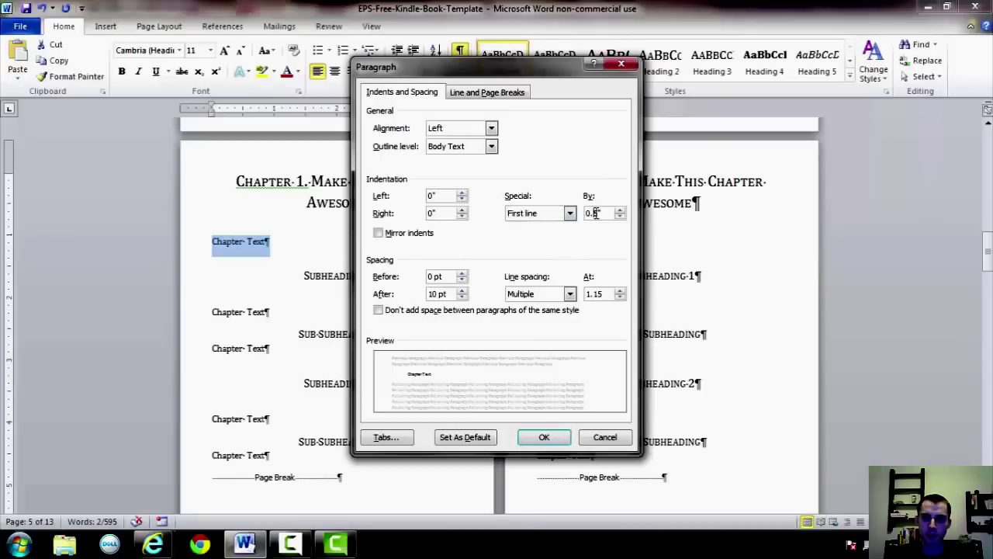
double_click(595, 213)
text(0.38)
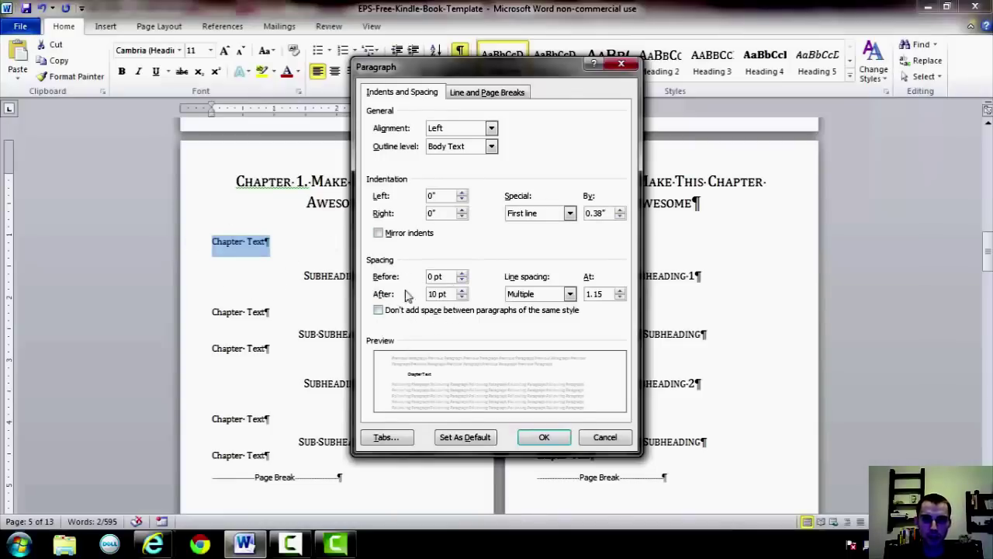
Set the spacing after that paragraph to 0 pt and apply the paragraph settings
click(462, 298)
click(462, 298)
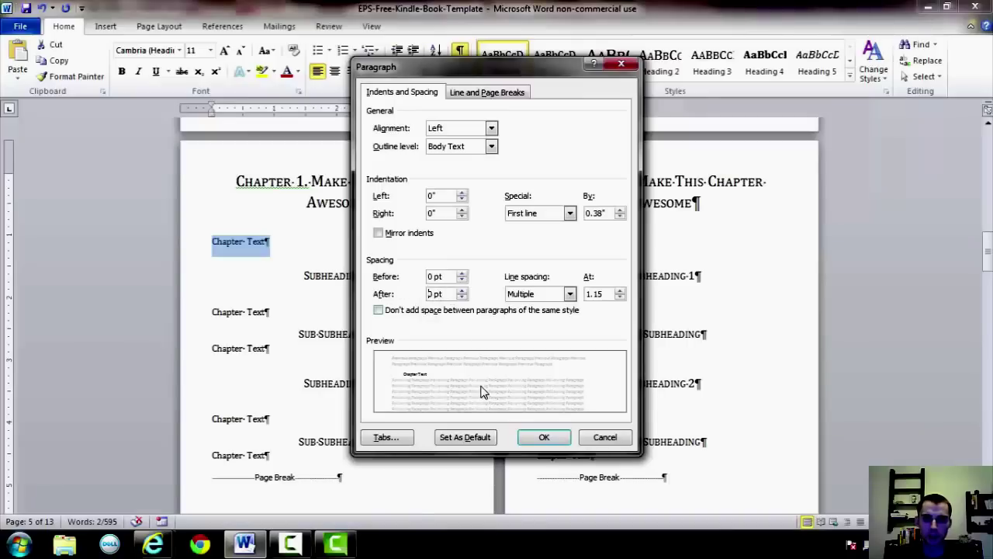
click(544, 437)
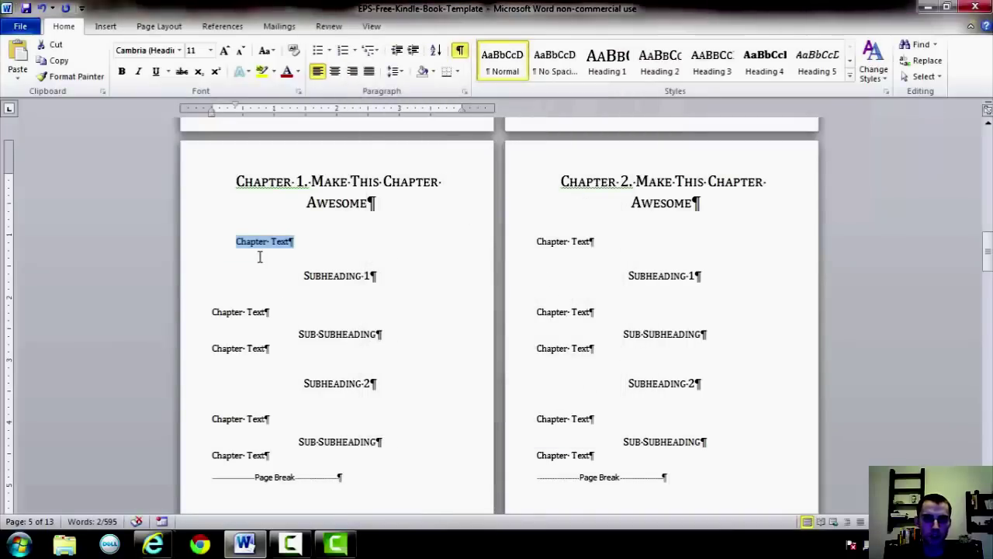
Remove Subheading 1 and its sub-subheading from Chapter 1, and give the chapter text lines below the first one the same indent
drag(222, 275, 394, 347)
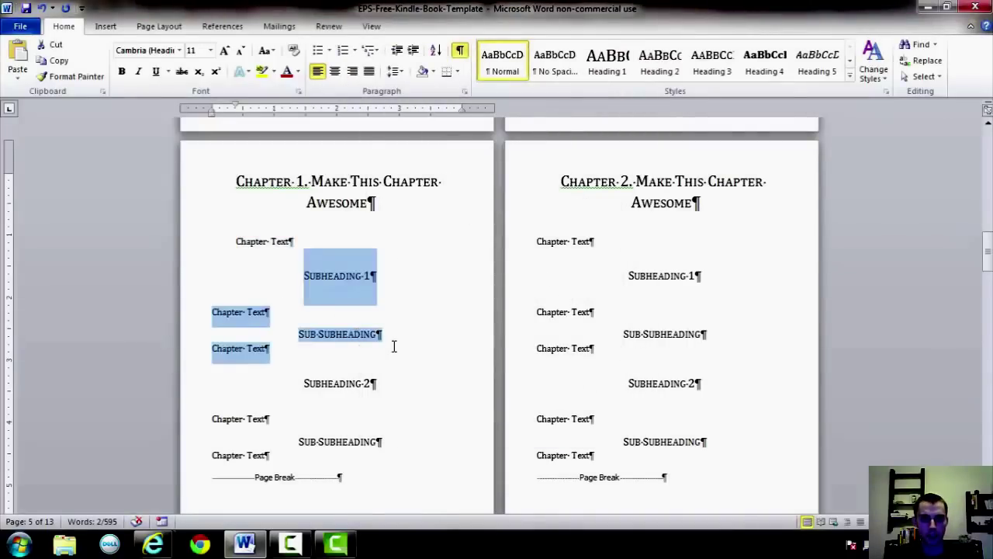
click(358, 327)
triple_click(423, 282)
key(Delete)
drag(291, 276, 388, 276)
key(Delete)
key(BackSpace)
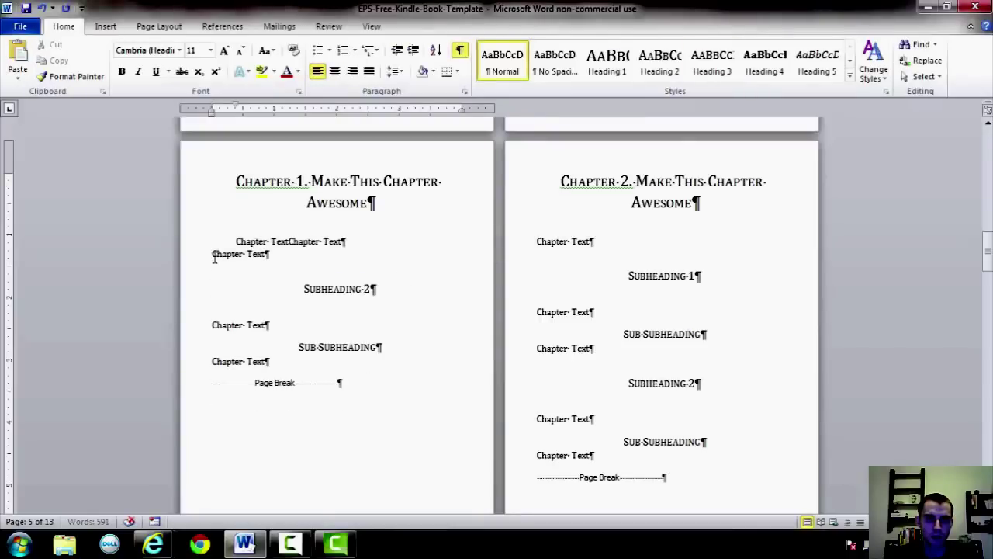
key(Return)
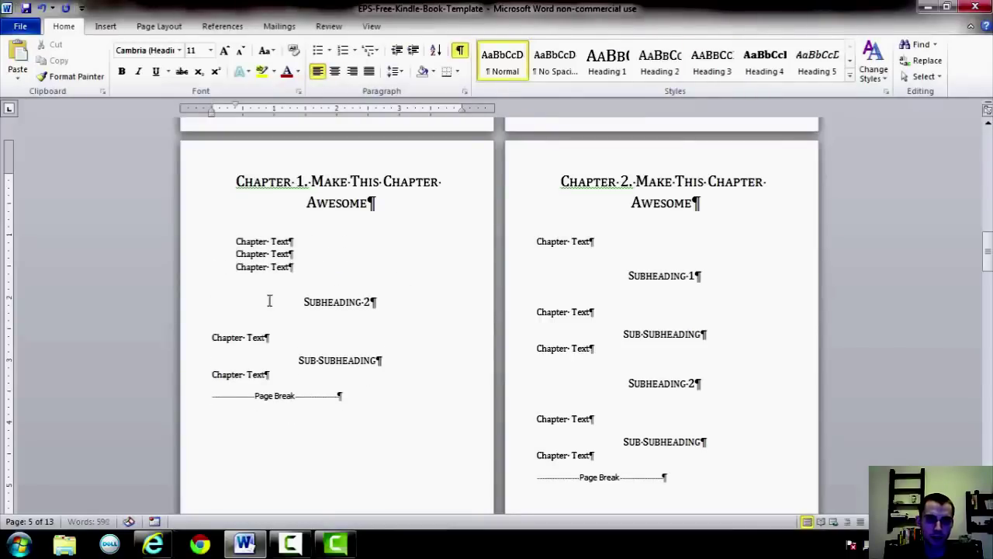
Delete Chapter 1's content from Subheading 2 down to the page break and add an empty indented paragraph after the text
drag(281, 293, 356, 392)
key(Delete)
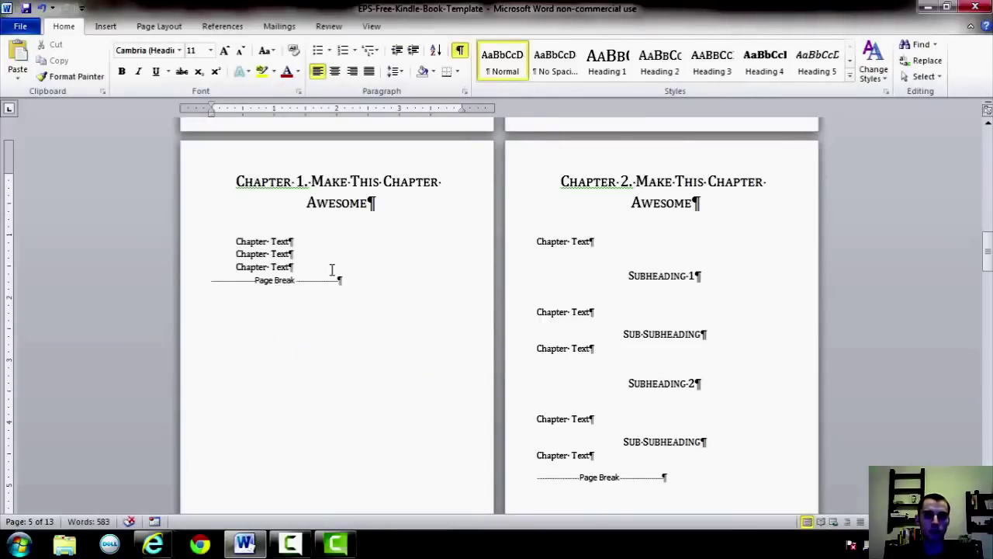
key(Return)
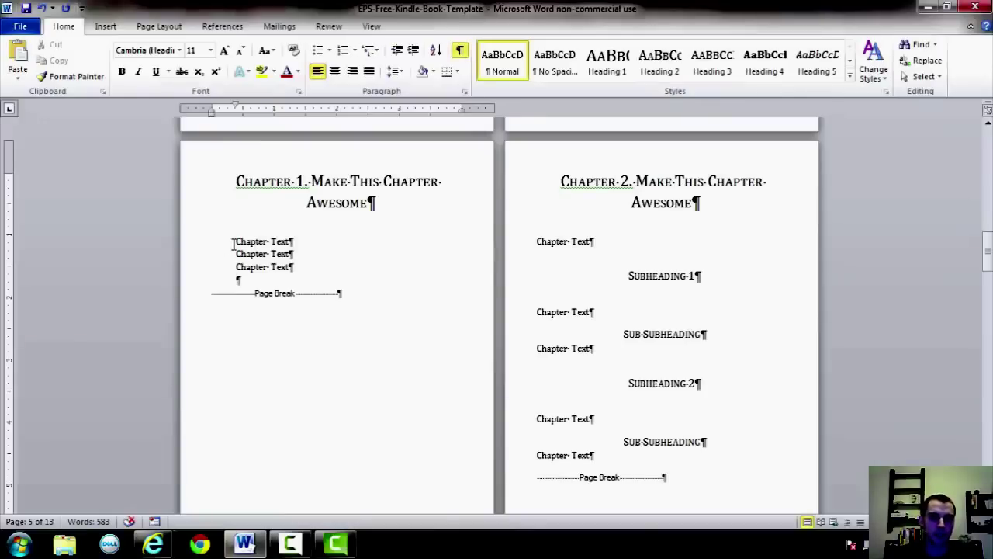
Extend the first Chapter 1 paragraph with random filler text so that it wraps onto a second line
click(186, 244)
drag(219, 240, 249, 245)
click(311, 244)
text(lkfjlkf a k;lgka d;glfkdag;ad g;la gkad;lg a fk)
text(d;g lag;dal kg)
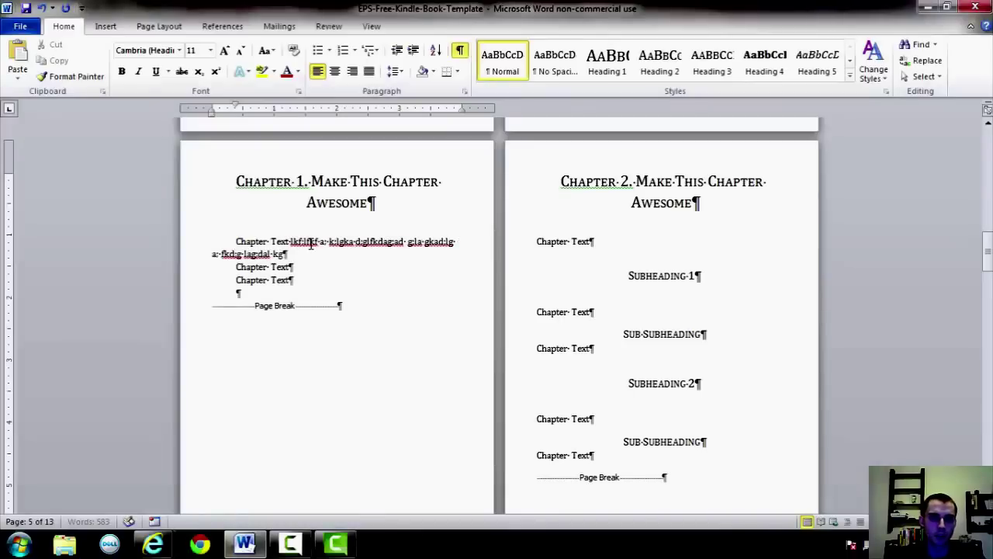
text(a;d gkd;lgk;fg kaf;g kad;f ka;dg k;)
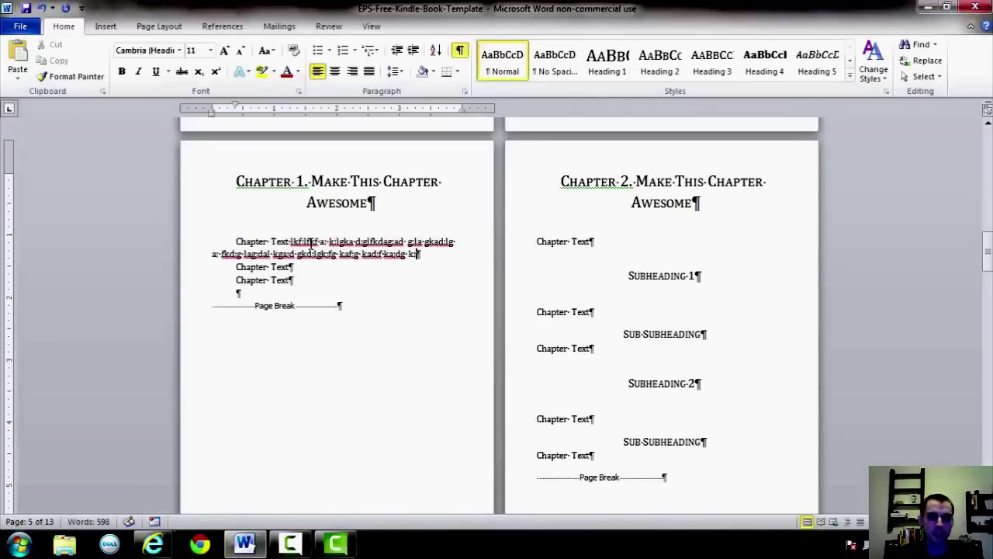
Update the Normal style to match the indented first paragraph of Chapter 1
drag(236, 242, 256, 267)
click(252, 241)
click(272, 267)
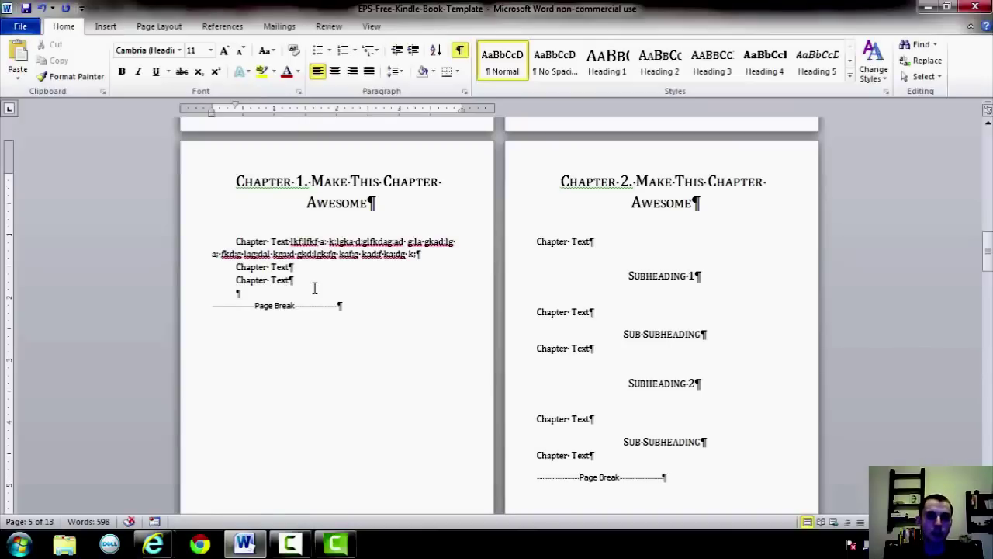
drag(235, 241, 368, 248)
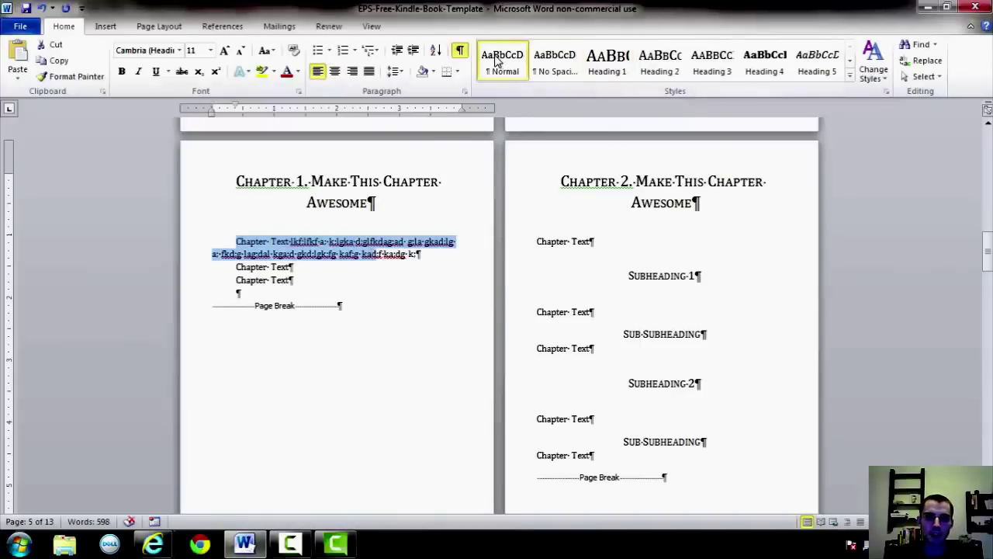
right_click(497, 62)
click(508, 65)
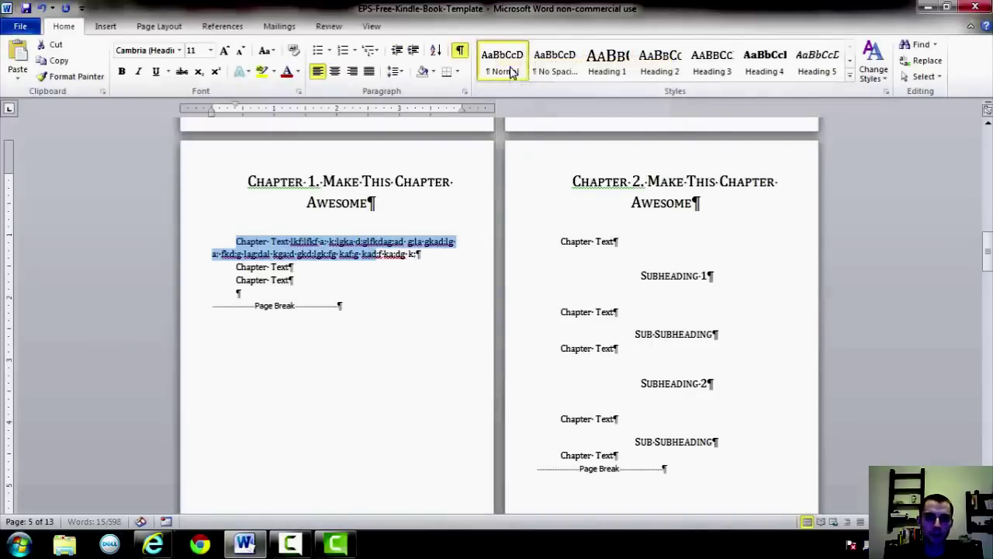
Check the first-line indent and after-paragraph spacing settings of the Chapter 1 text paragraphs
click(390, 284)
drag(235, 241, 303, 284)
click(313, 281)
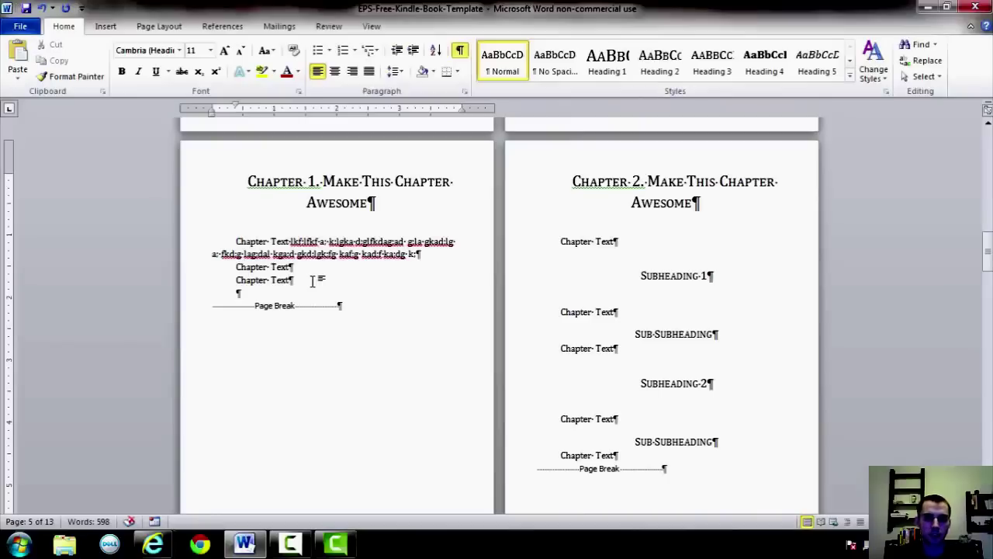
drag(314, 281, 237, 241)
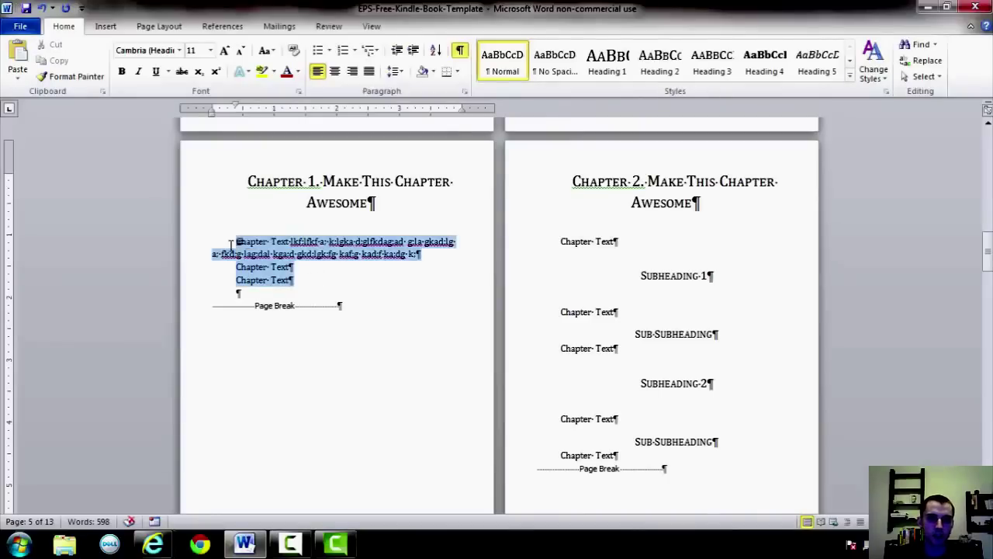
right_click(281, 256)
click(319, 349)
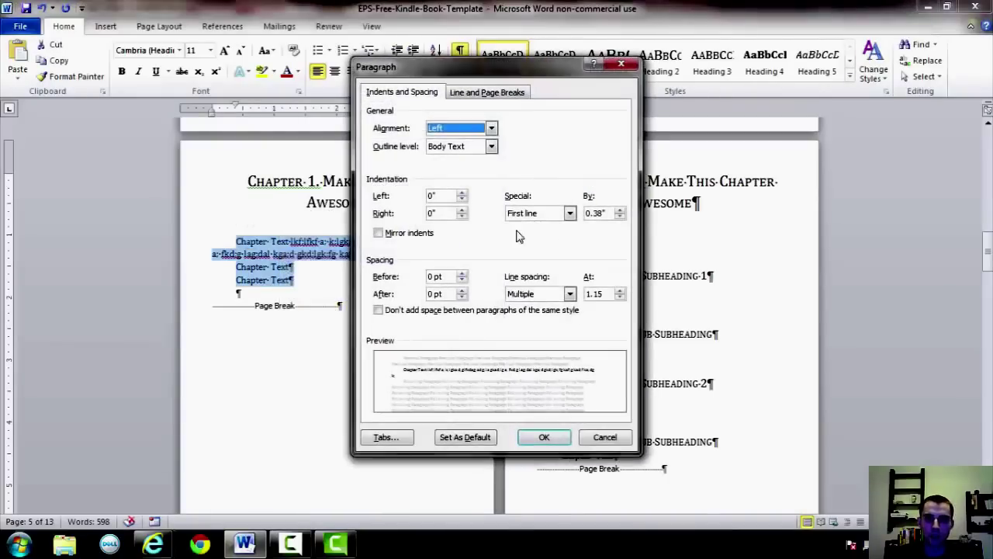
click(545, 219)
click(578, 223)
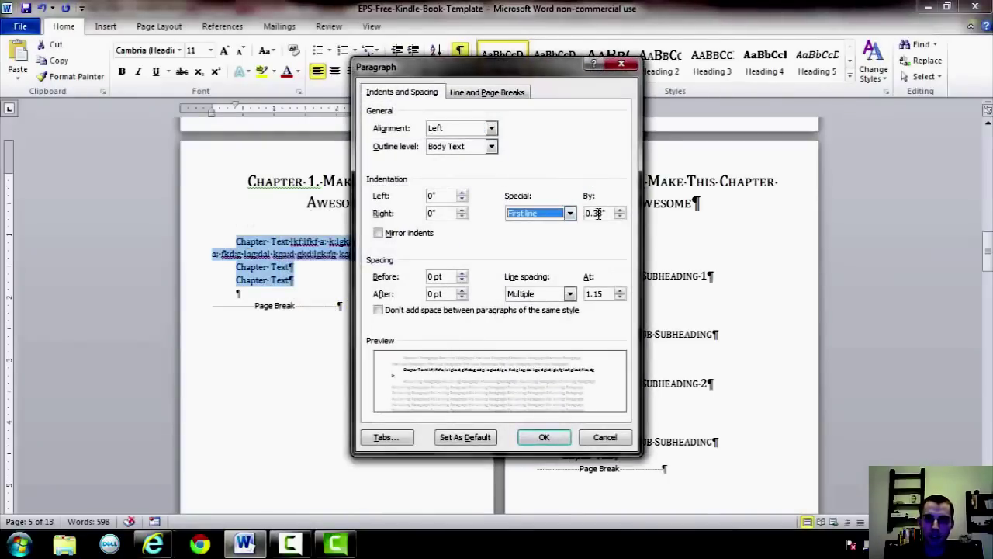
double_click(591, 215)
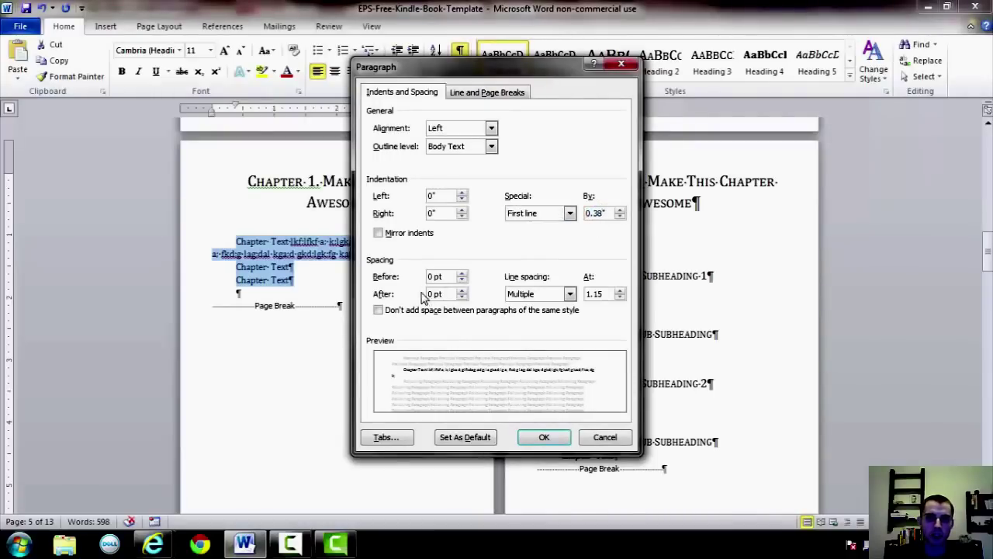
click(563, 436)
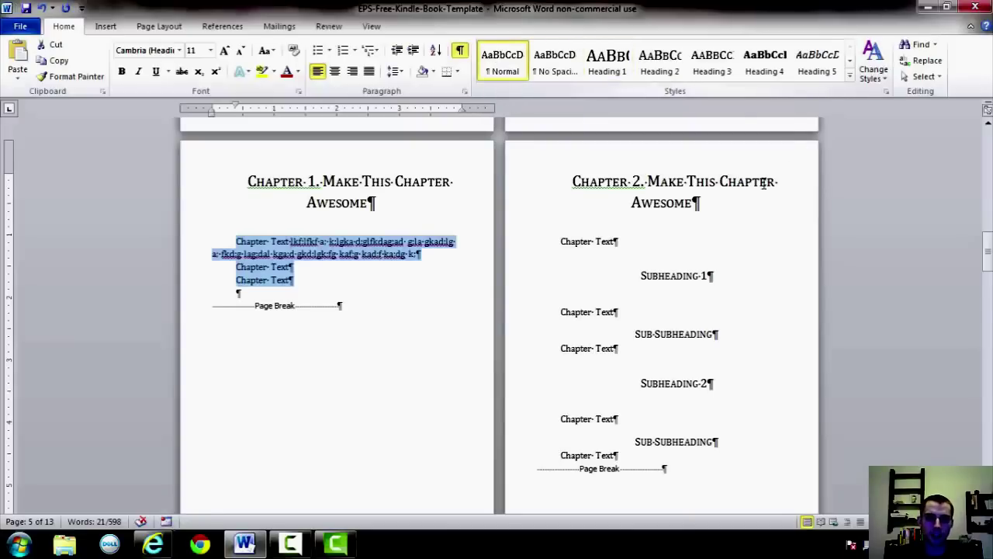
click(332, 180)
double_click(232, 173)
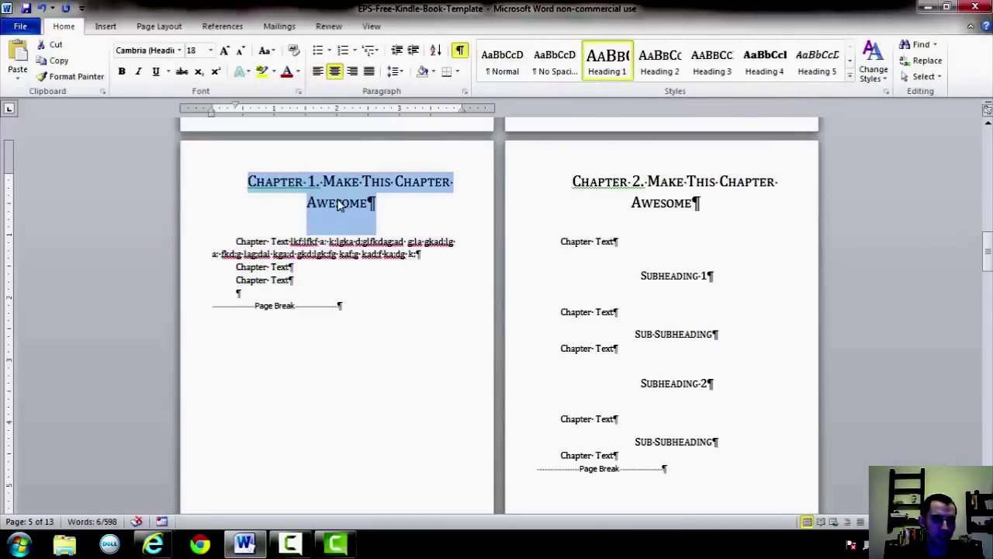
click(271, 251)
drag(237, 241, 312, 280)
click(313, 279)
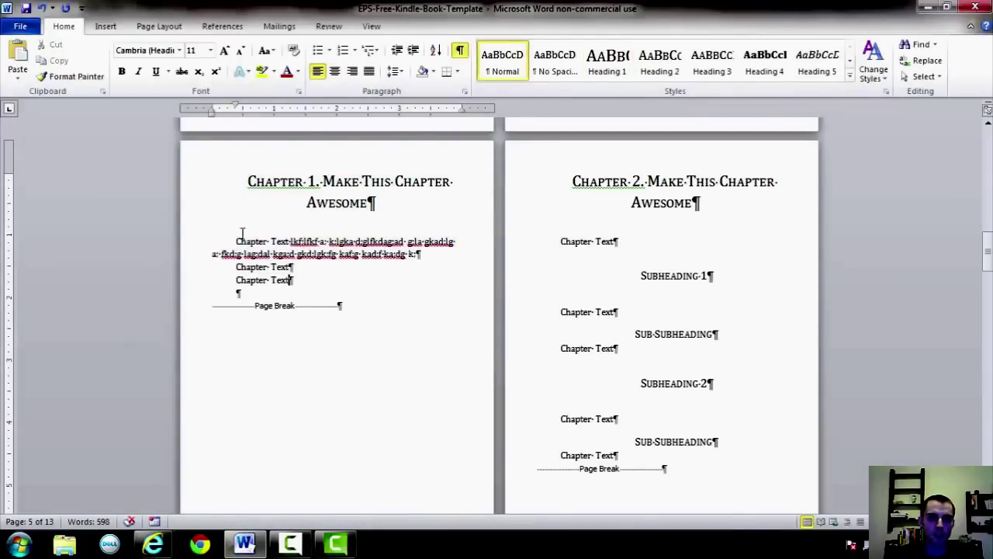
drag(243, 241, 293, 267)
click(283, 254)
Set the Chapter 1 heading's special indentation to none and update the Heading 1 style to match it
drag(257, 174, 421, 208)
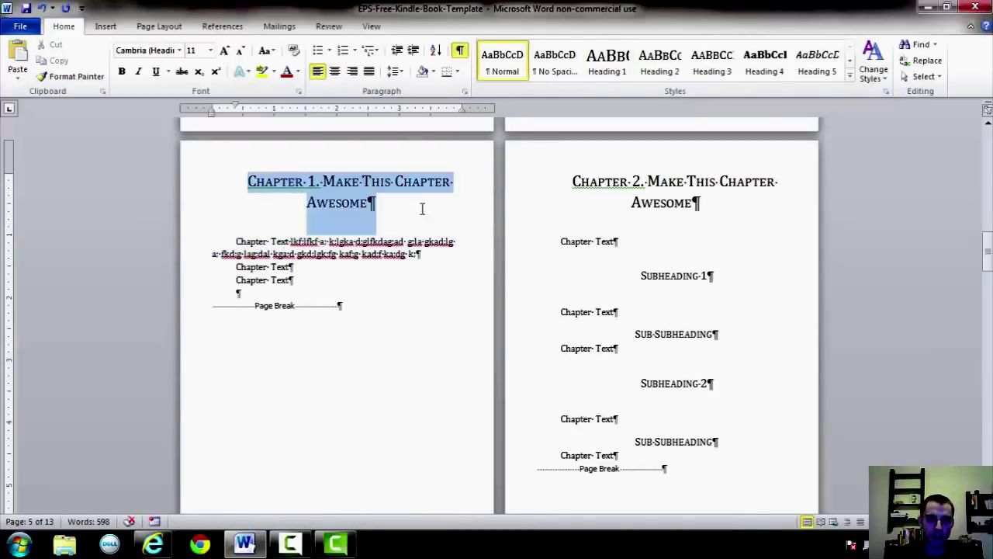
right_click(337, 201)
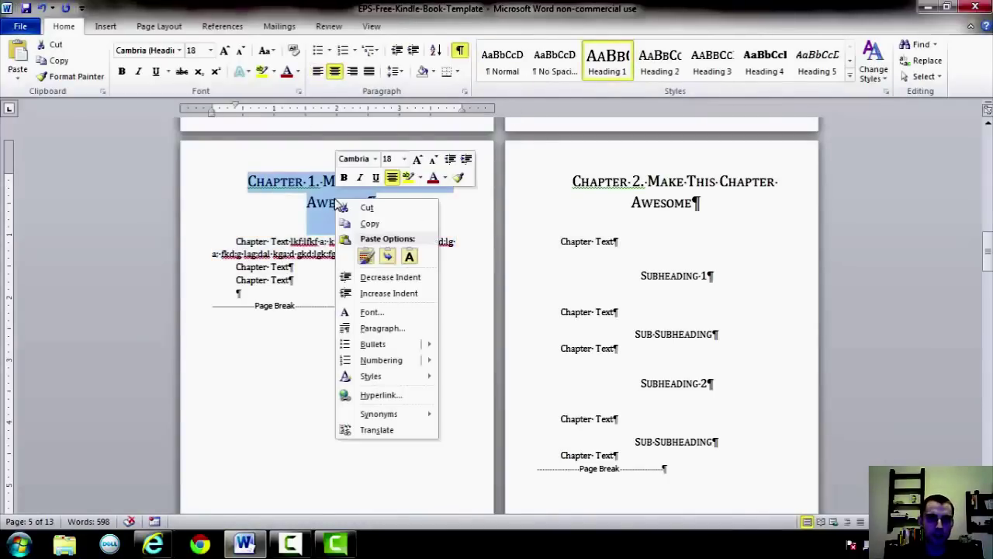
click(383, 328)
click(527, 213)
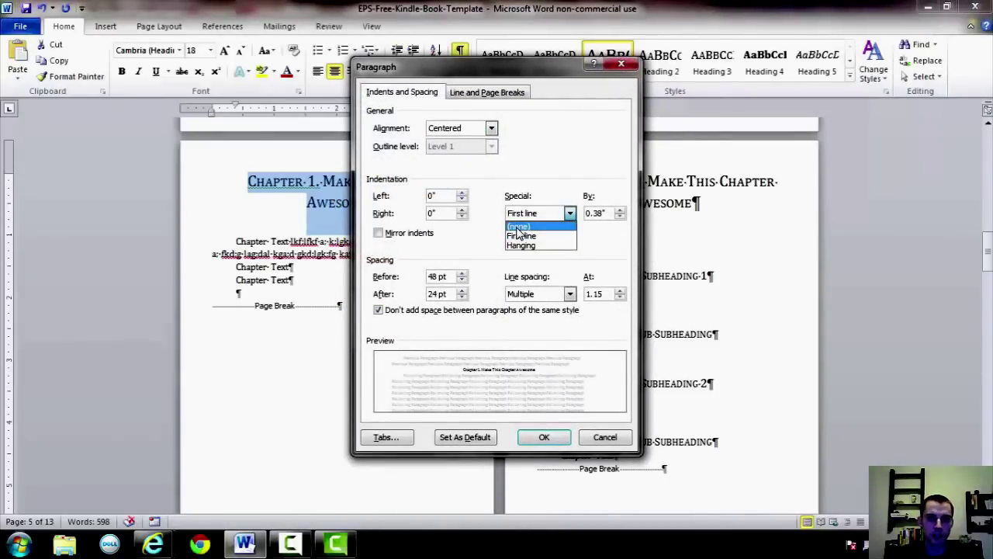
click(518, 227)
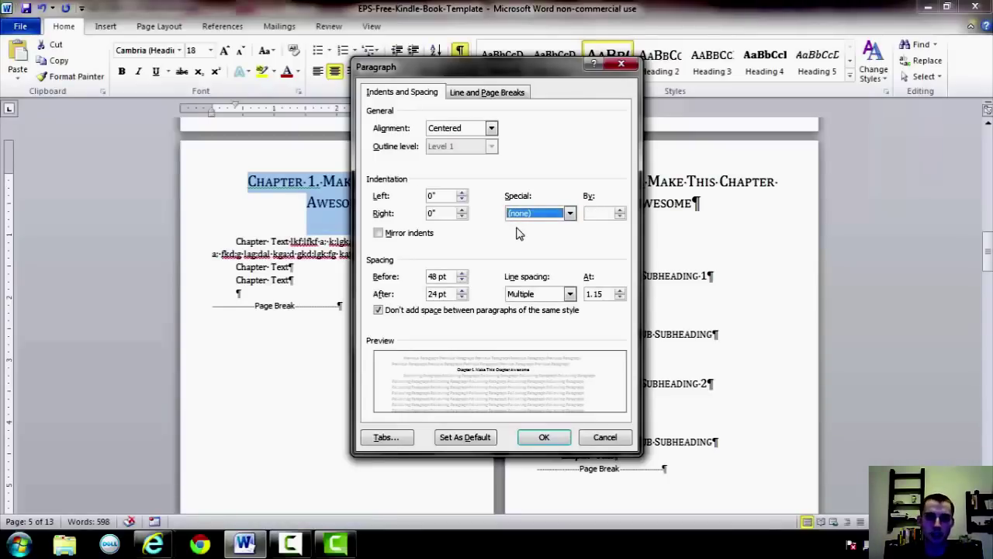
click(534, 212)
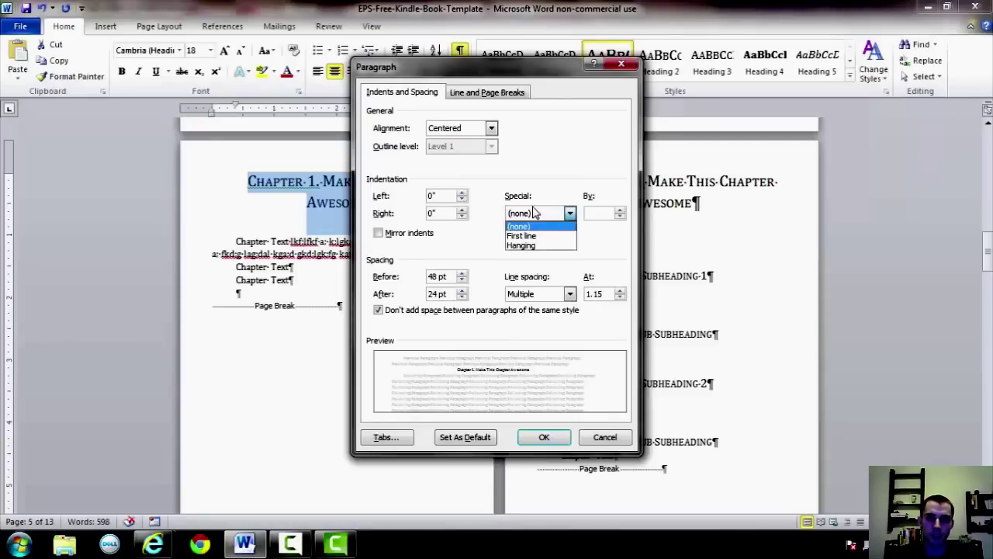
click(529, 227)
click(544, 437)
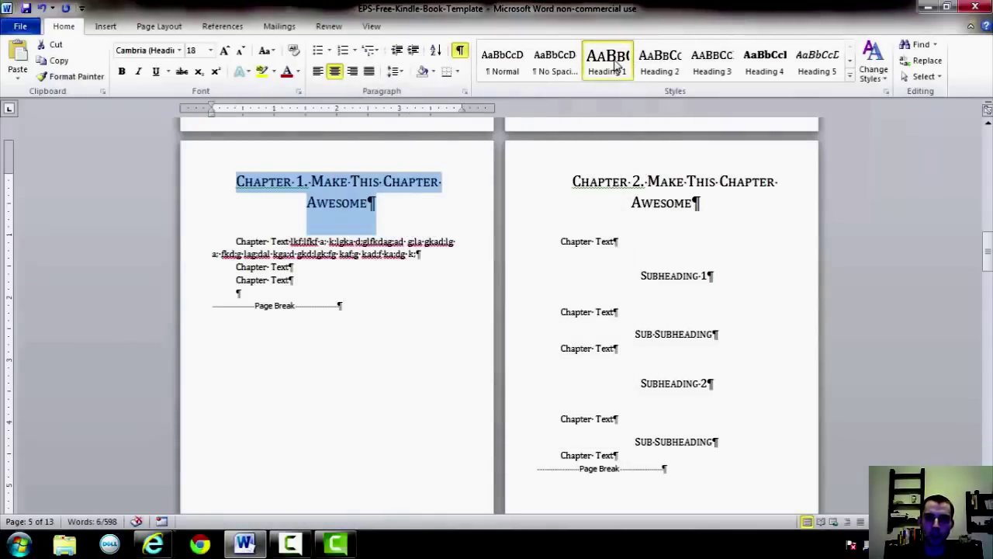
right_click(618, 62)
click(634, 72)
click(470, 223)
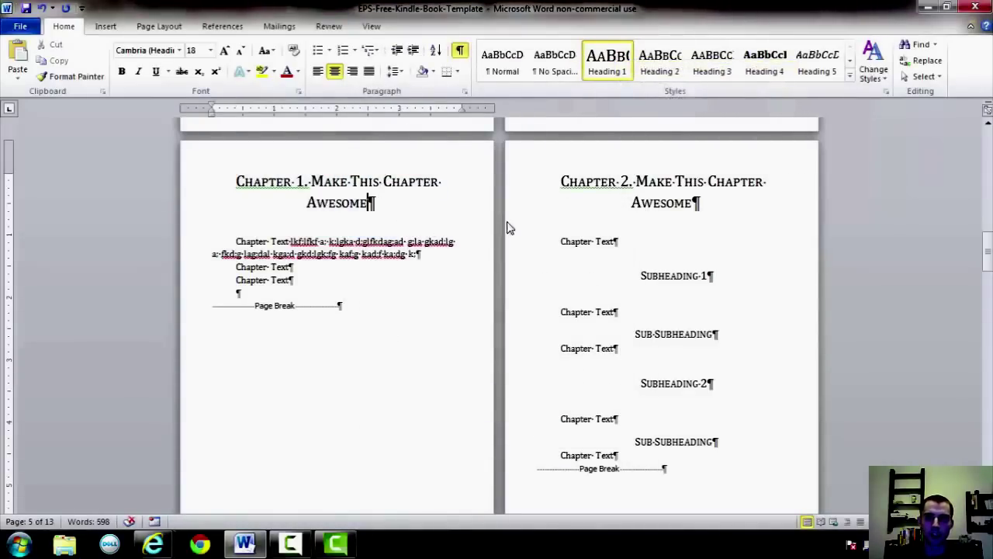
Remove the first-line indent from Chapter 3's Subheading 1 and update the Heading 2 style to match it
scroll(565, 233, up, 12)
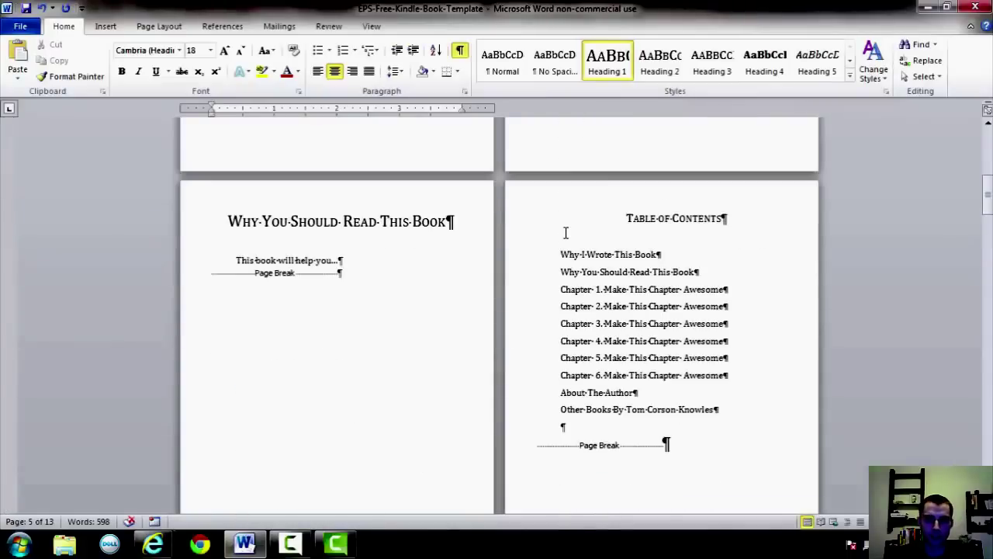
scroll(399, 343, up, 5)
scroll(398, 345, down, 15)
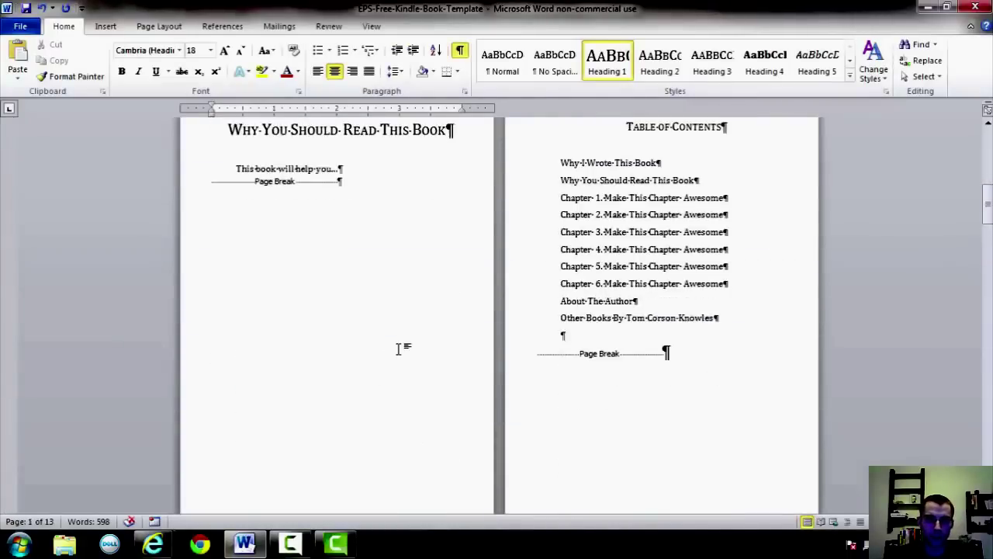
scroll(400, 349, down, 5)
triple_click(392, 254)
click(423, 267)
triple_click(380, 267)
right_click(357, 271)
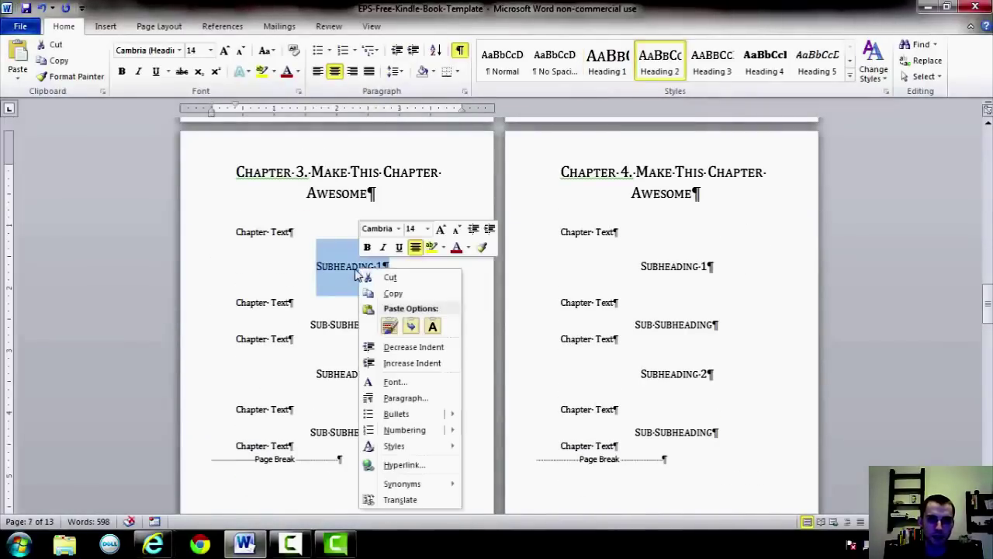
click(410, 398)
click(524, 216)
click(524, 222)
click(554, 439)
right_click(666, 61)
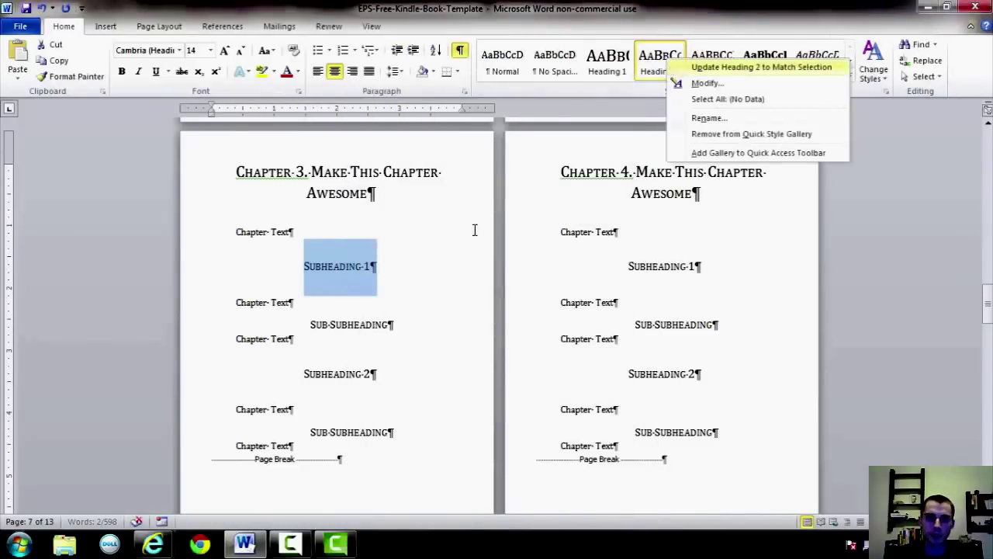
click(760, 67)
Remove the first-line indent from Chapter 3's first Sub-Subheading and update the Heading 3 style to match it
click(349, 328)
triple_click(350, 328)
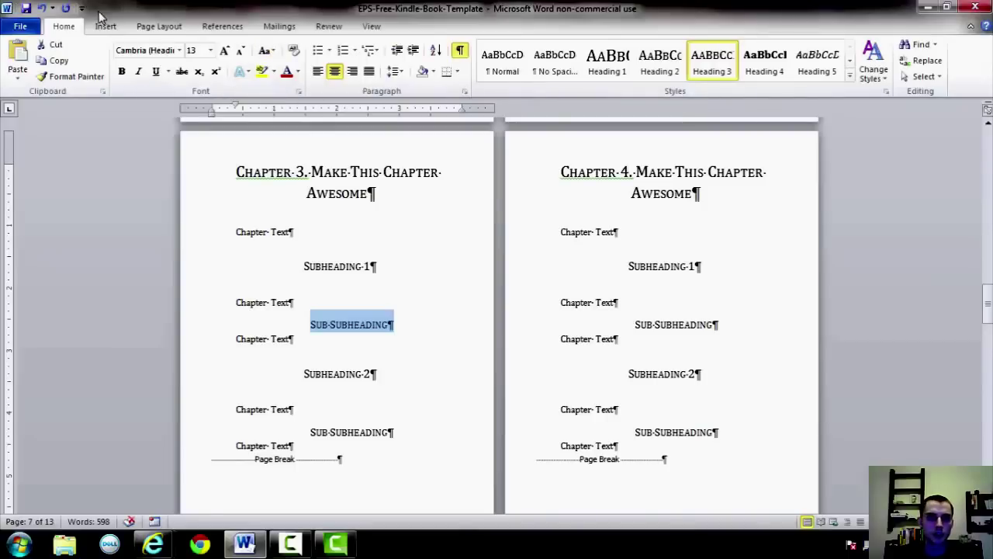
right_click(356, 330)
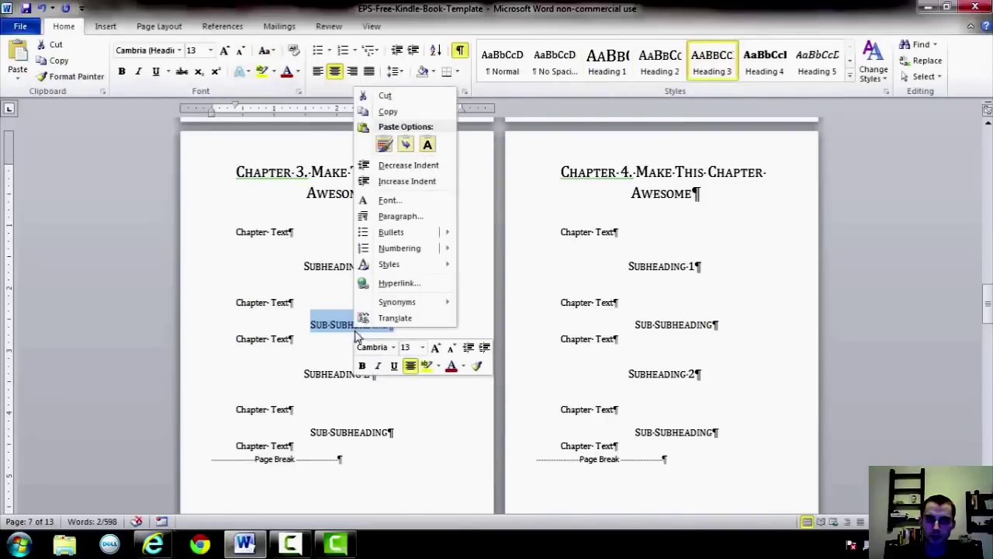
click(394, 216)
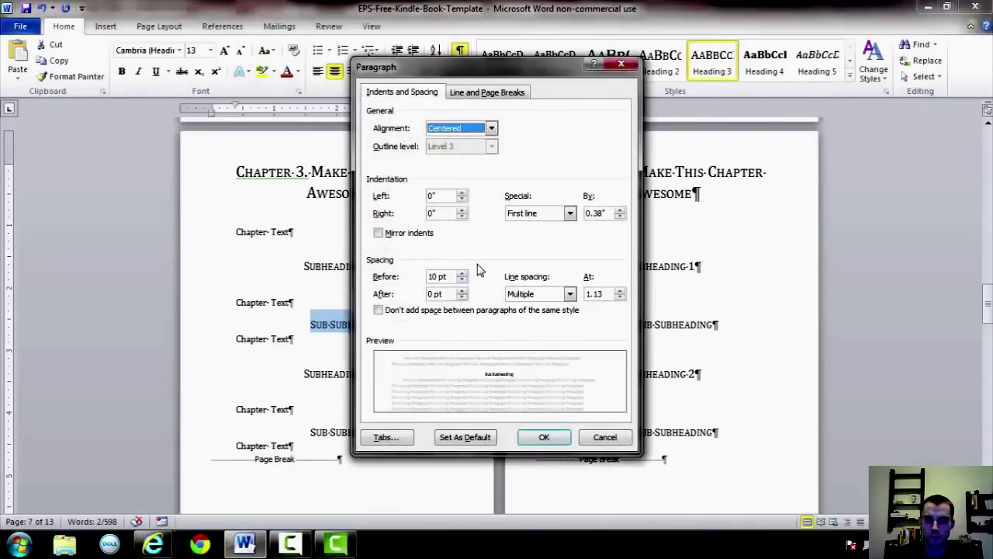
click(569, 214)
click(518, 226)
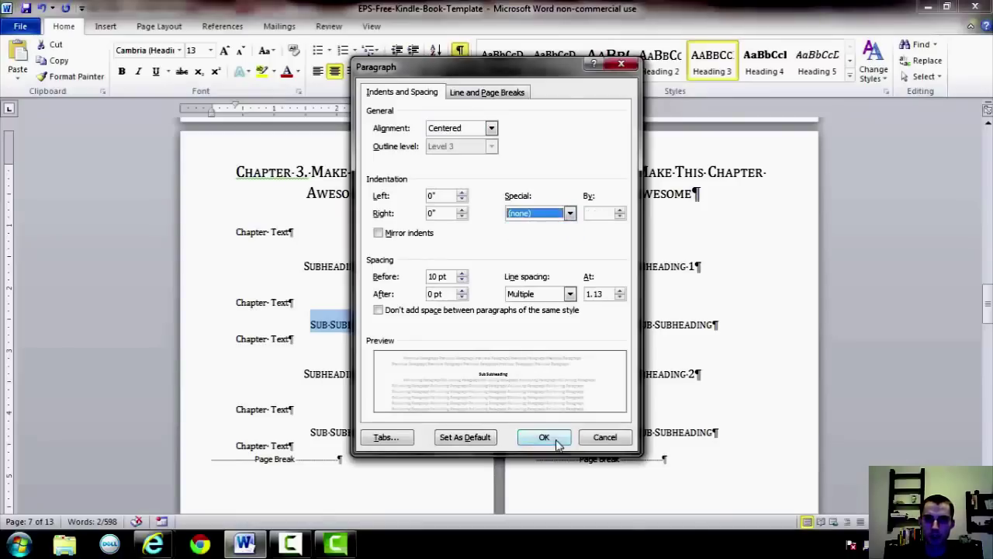
click(553, 441)
right_click(714, 70)
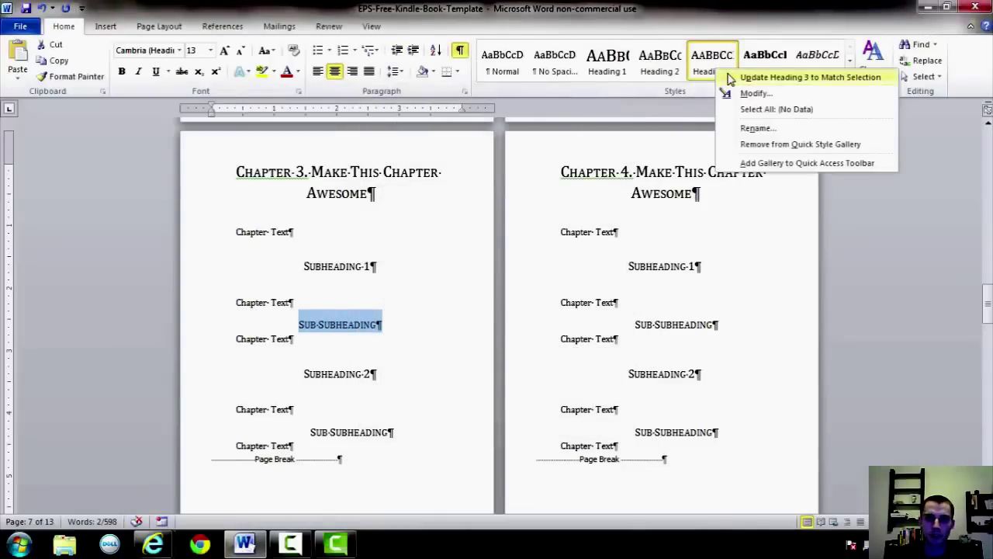
click(727, 78)
Centre the title page text from the title through the EbookPublishingSchool.com link, with special indentation set to none
scroll(831, 248, down, 15)
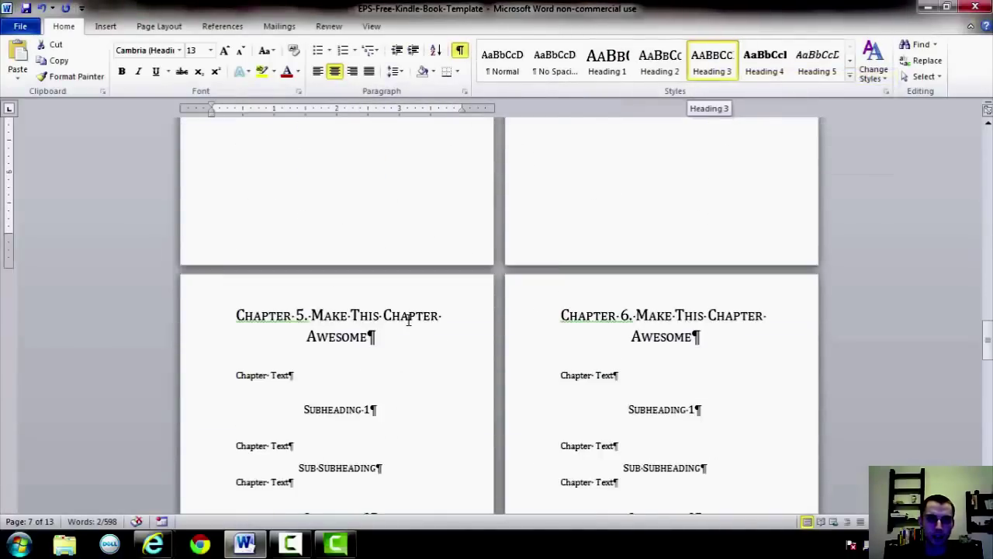
drag(987, 382, 987, 149)
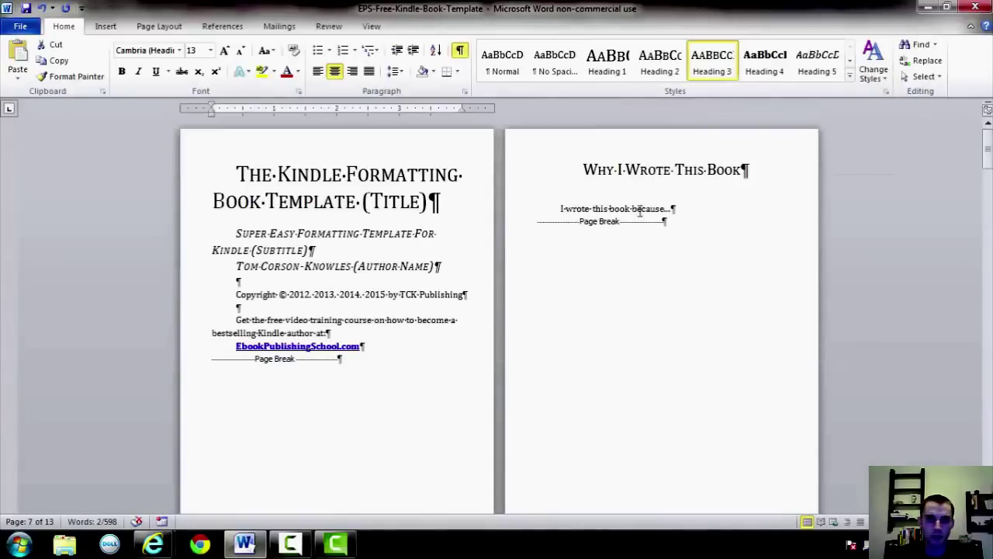
drag(218, 140, 384, 368)
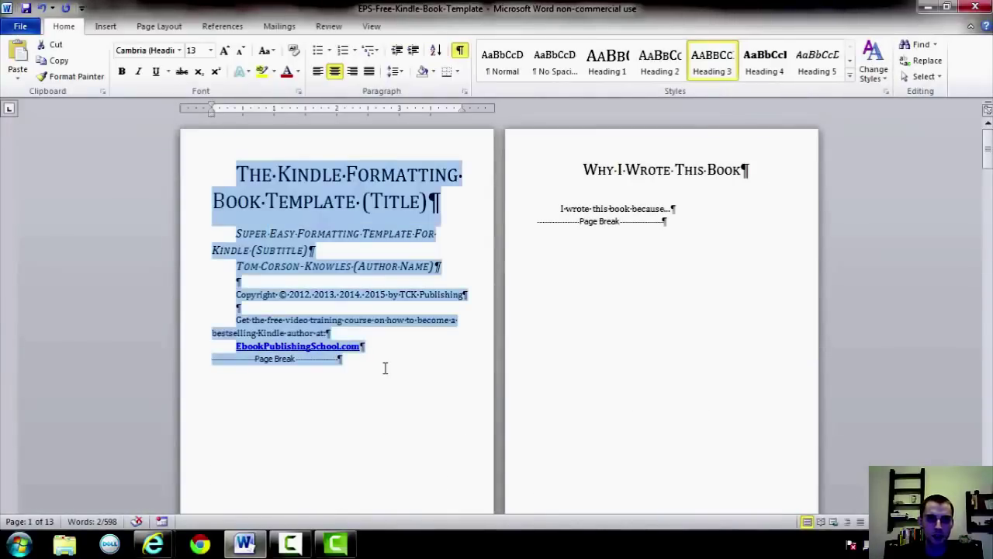
click(333, 315)
shift+click(395, 346)
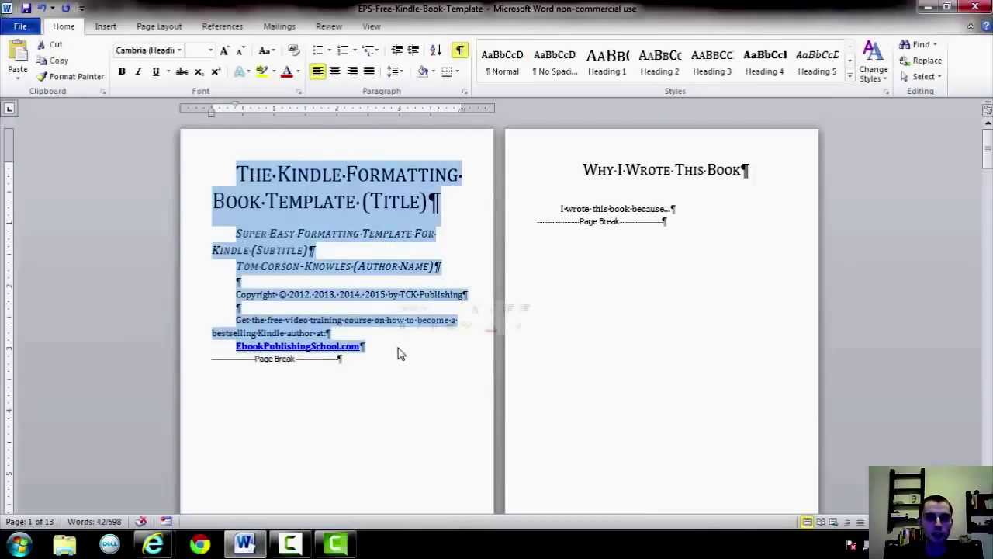
click(397, 348)
drag(228, 164, 357, 334)
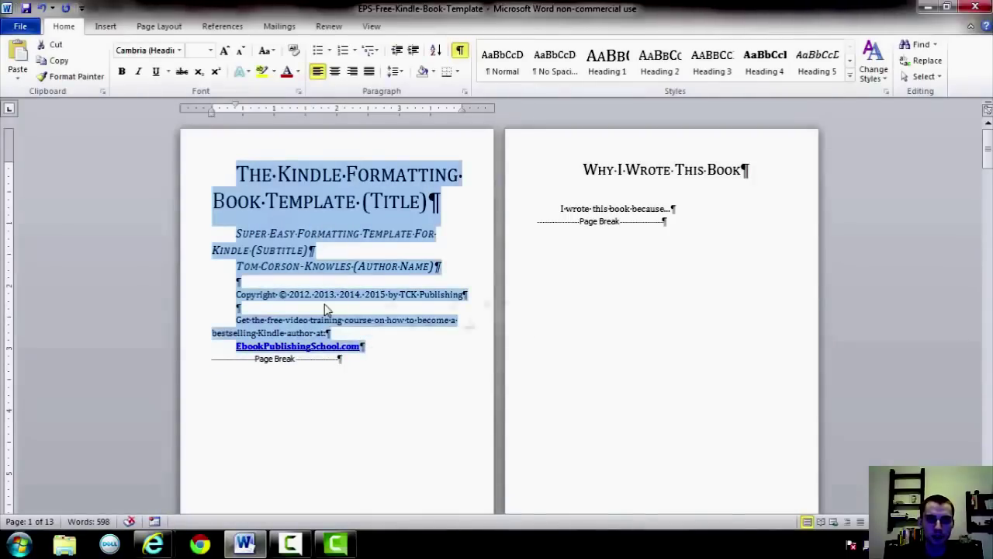
right_click(325, 304)
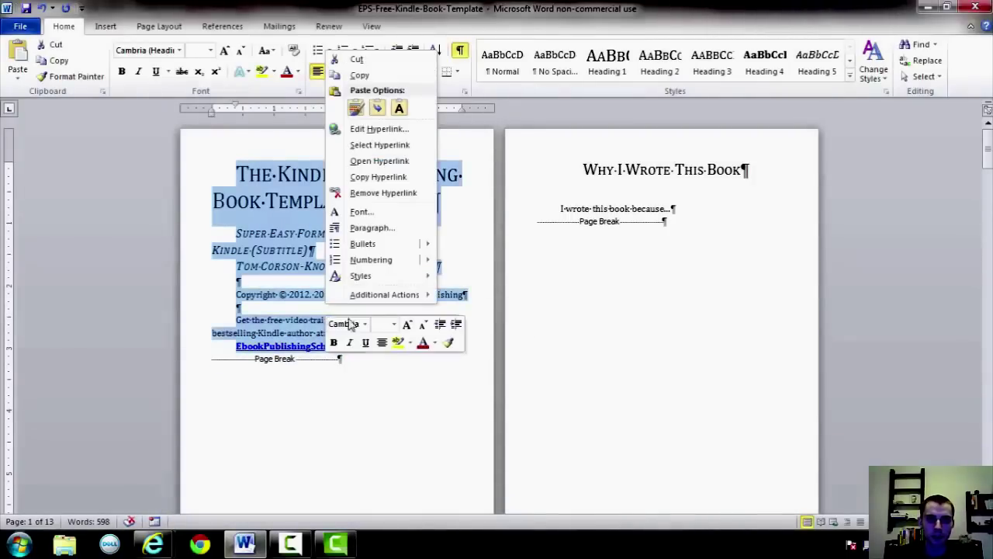
click(370, 228)
click(536, 213)
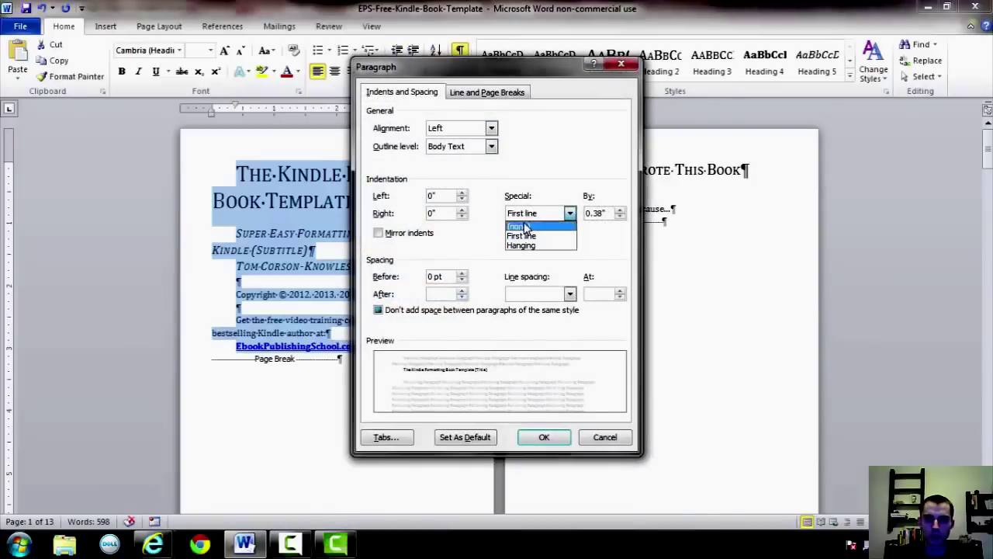
click(526, 222)
click(463, 132)
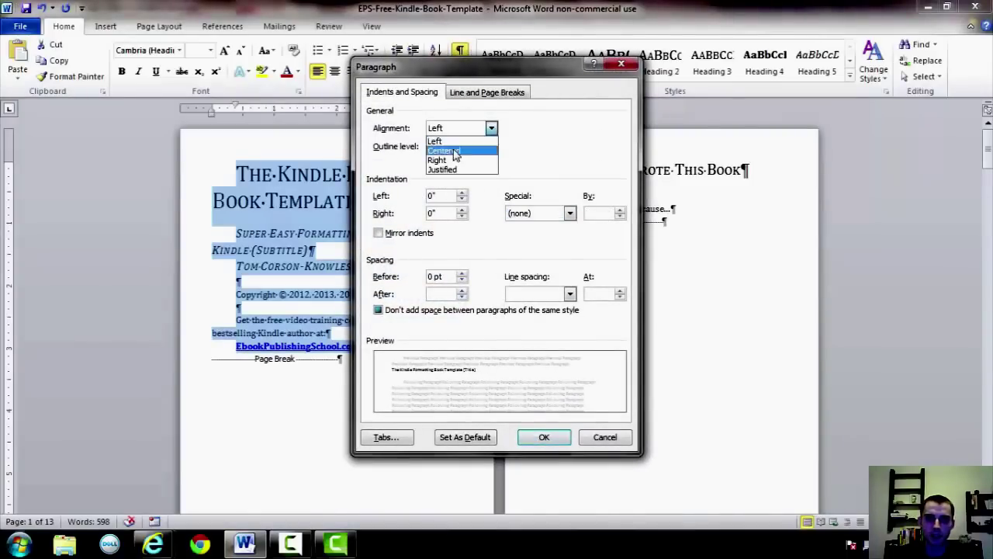
click(457, 149)
click(537, 431)
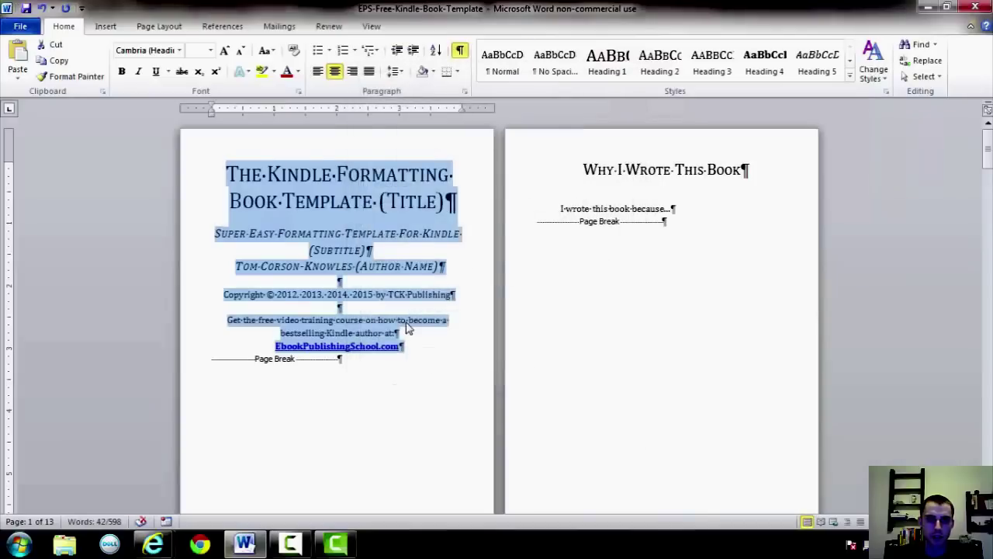
click(456, 351)
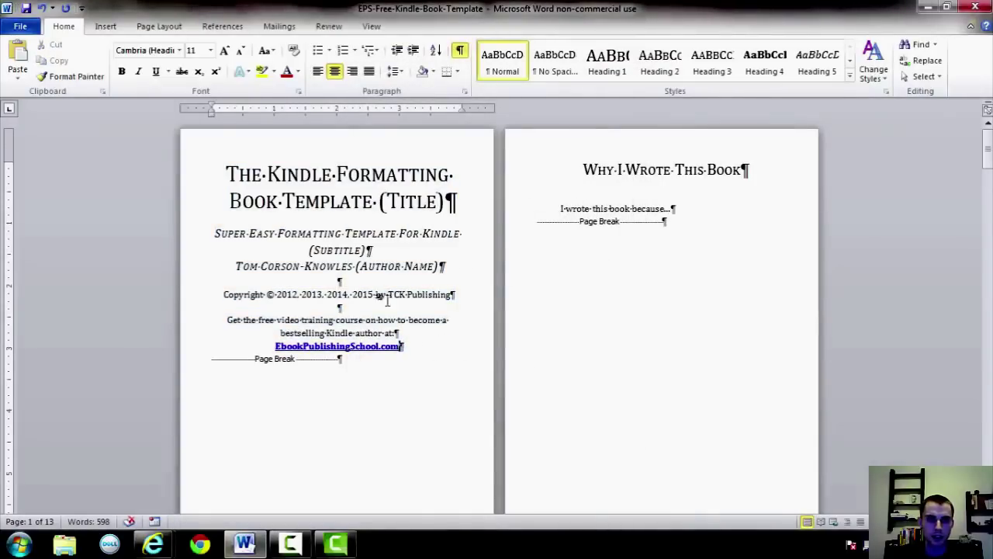
Increase the after-paragraph spacing of the free video training course text and the link below it on the title page
key(ctrl+shift+Home)
click(437, 341)
drag(430, 354, 410, 351)
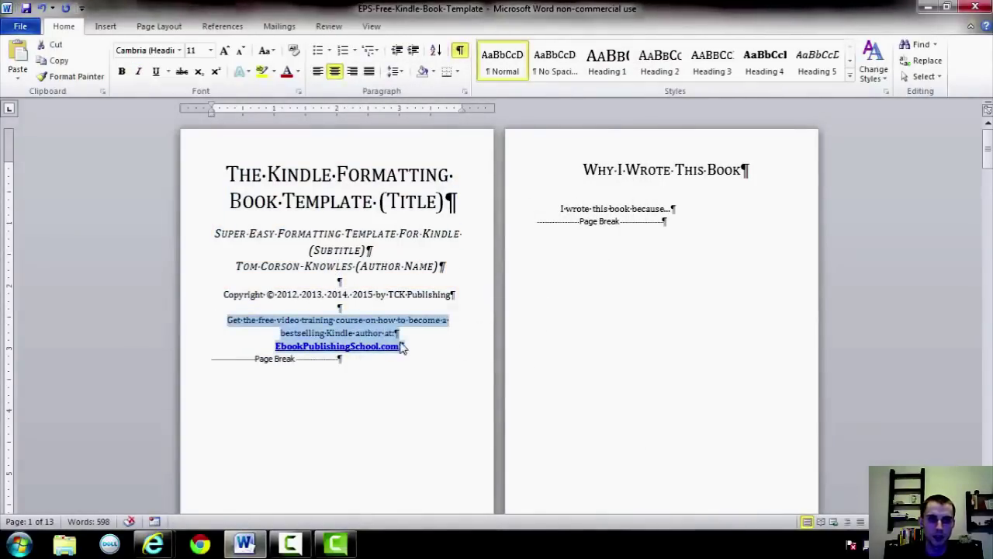
click(408, 351)
drag(227, 318, 401, 346)
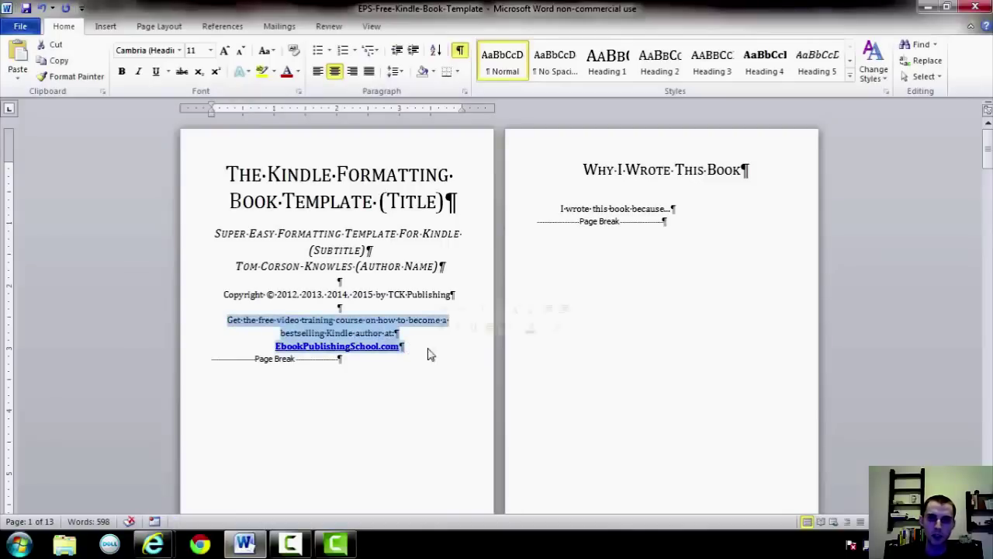
right_click(379, 342)
click(425, 260)
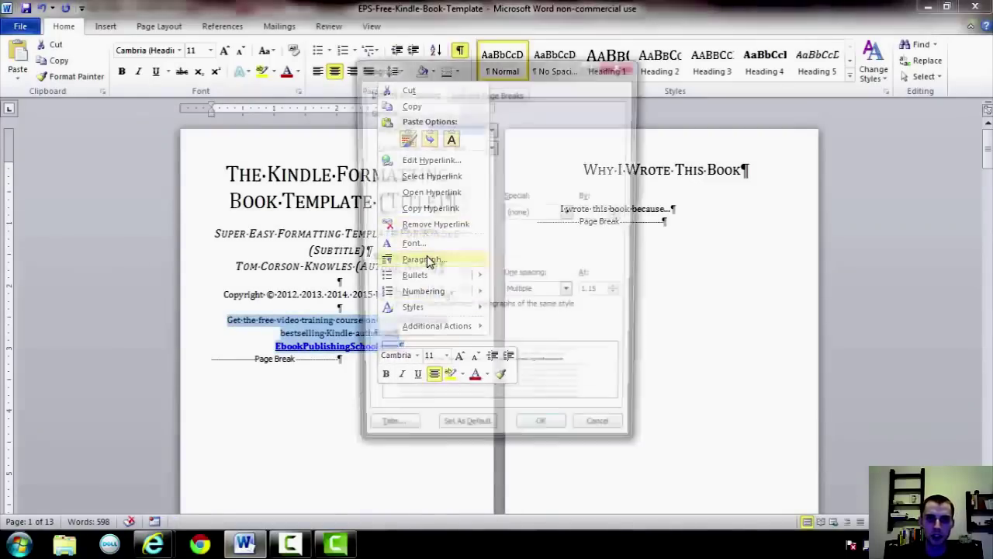
click(462, 289)
click(462, 290)
click(544, 436)
click(432, 335)
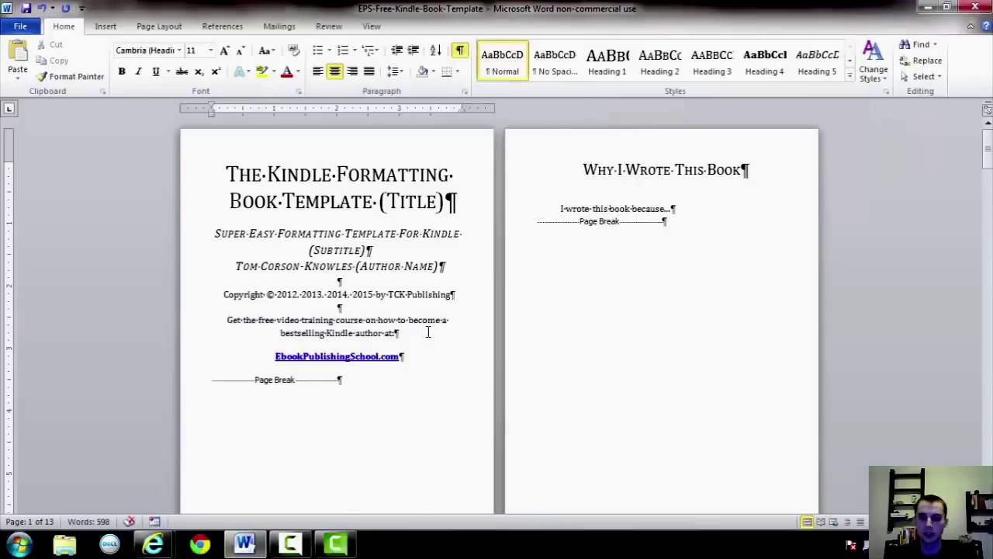
key(Return)
key(ctrl+l)
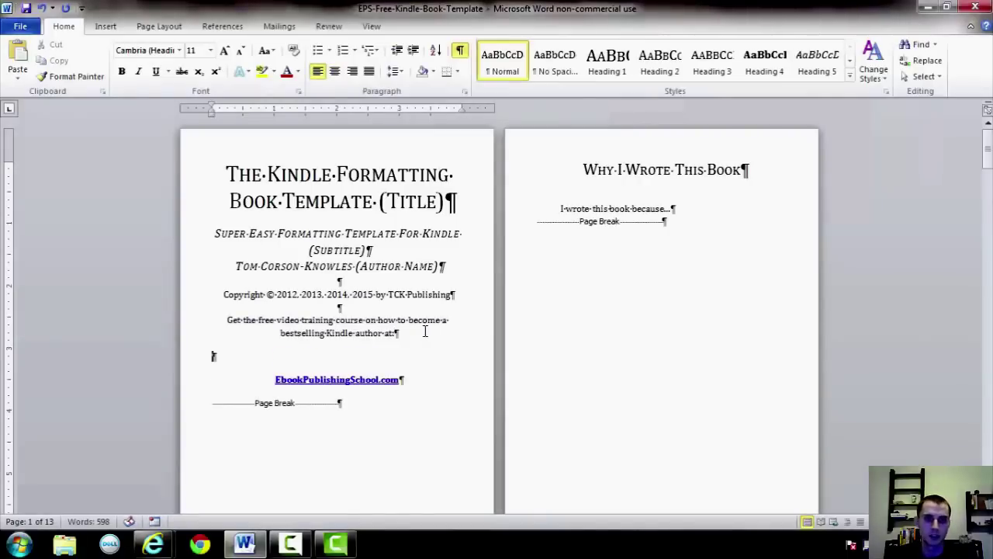
key(BackSpace)
click(377, 309)
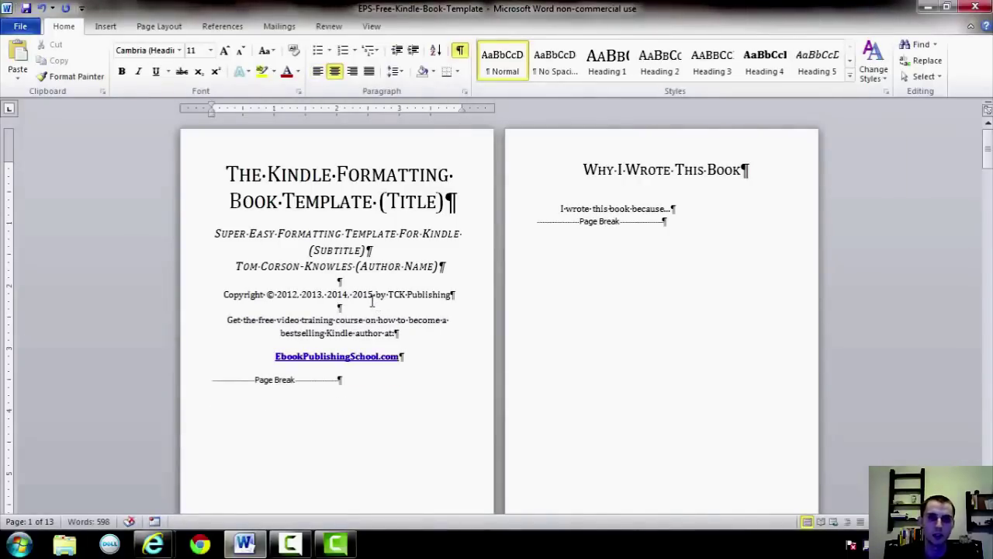
Insert an empty paragraph below the book title and another one within the subtitle, just before "(Subtitle)"
click(476, 228)
click(455, 186)
key(Return)
key(Return)
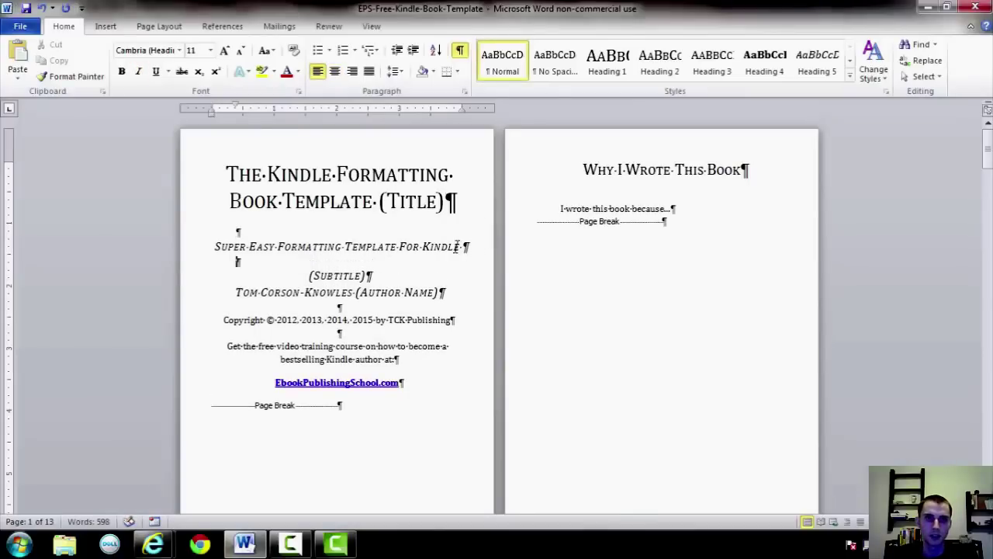
Remove the empty paragraph before "(Subtitle)" and insert one after the full subtitle, above the author name
key(Delete)
key(End)
key(Return)
drag(230, 167, 428, 432)
click(428, 419)
drag(229, 171, 402, 383)
click(435, 408)
click(217, 160)
click(401, 383)
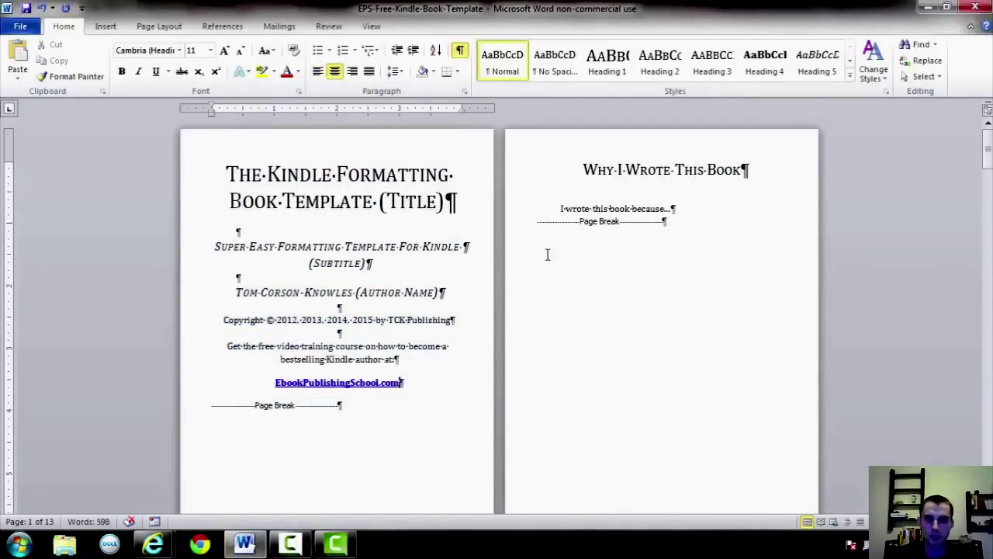
Check the paragraph indentation from the Why I Wrote This Book page through the chapters to the closing pages
drag(556, 213, 711, 211)
click(543, 277)
scroll(484, 275, down, 10)
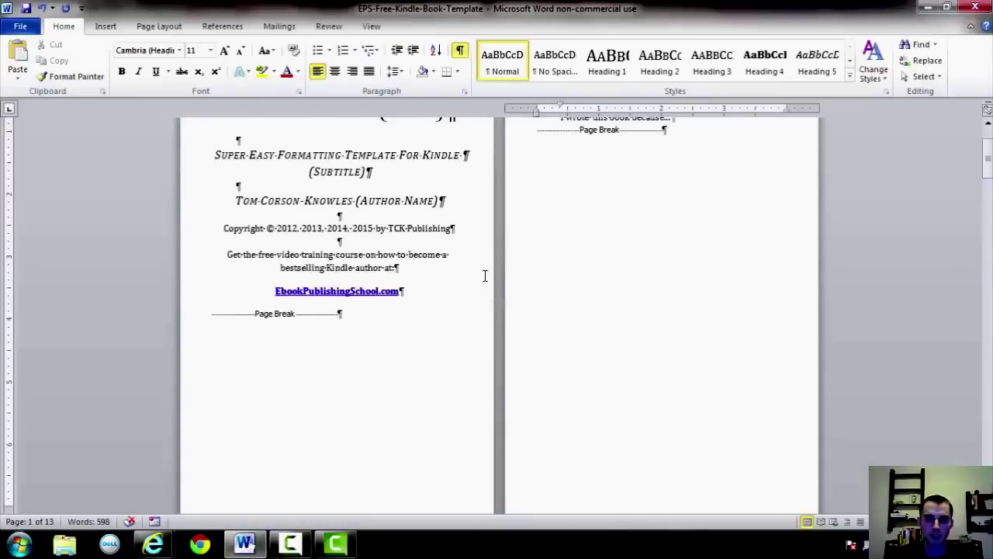
scroll(484, 276, down, 10)
scroll(484, 275, up, 7)
scroll(484, 276, down, 4)
scroll(484, 276, down, 15)
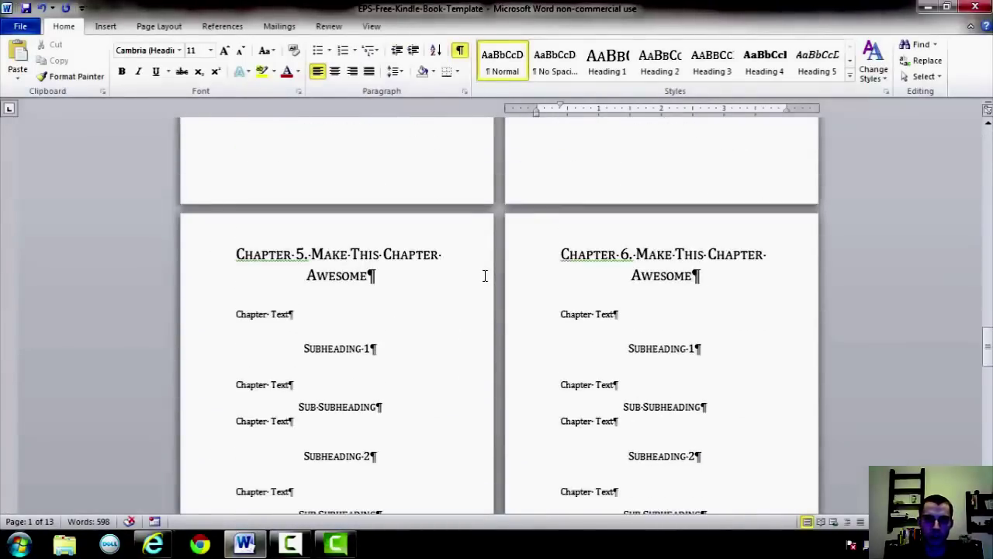
scroll(484, 275, down, 10)
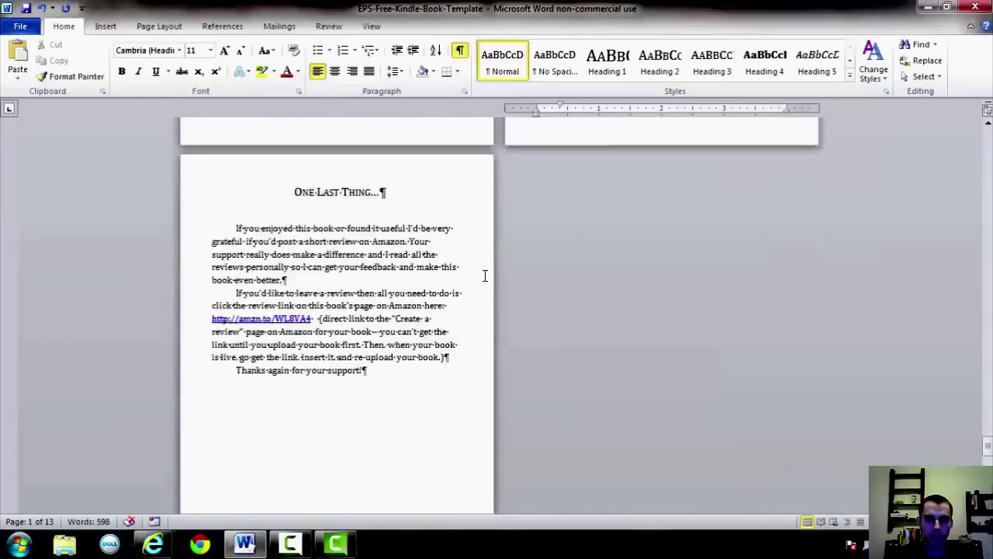
scroll(484, 275, up, 5)
scroll(449, 266, down, 3)
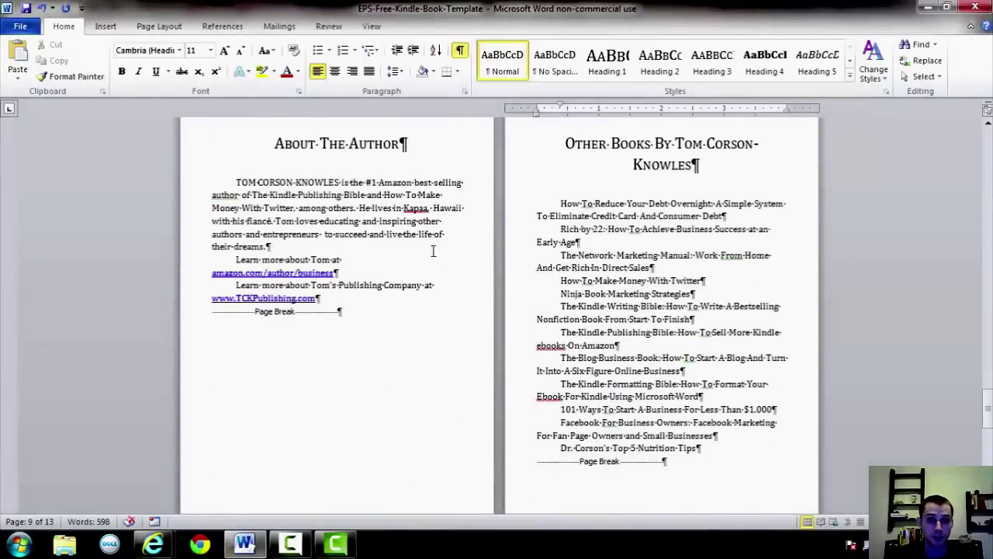
Set the book list on the Other Books page to no special indentation and 12 pt spacing after each paragraph
scroll(571, 246, up, 3)
click(557, 264)
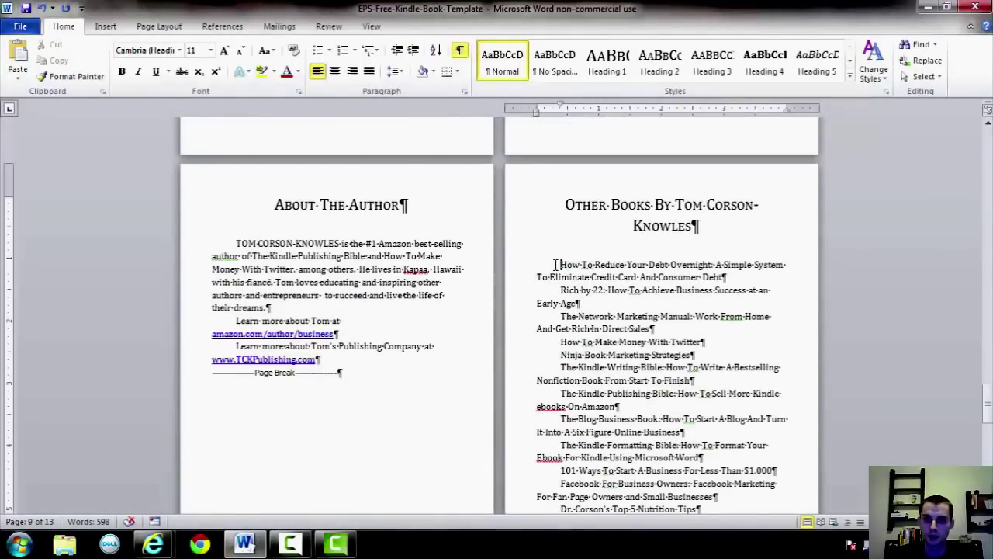
scroll(557, 264, down, 3)
shift+click(730, 393)
scroll(559, 244, up, 3)
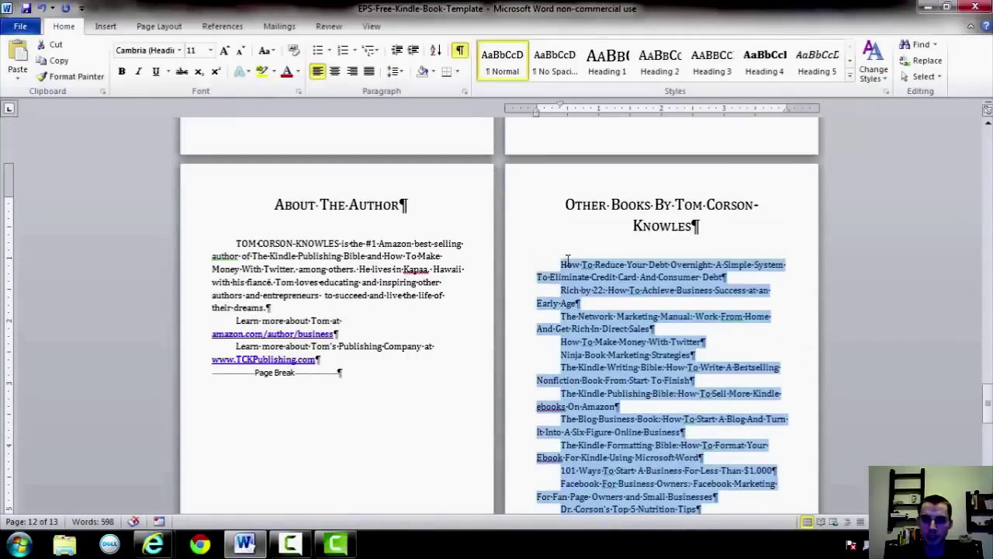
right_click(581, 306)
click(629, 154)
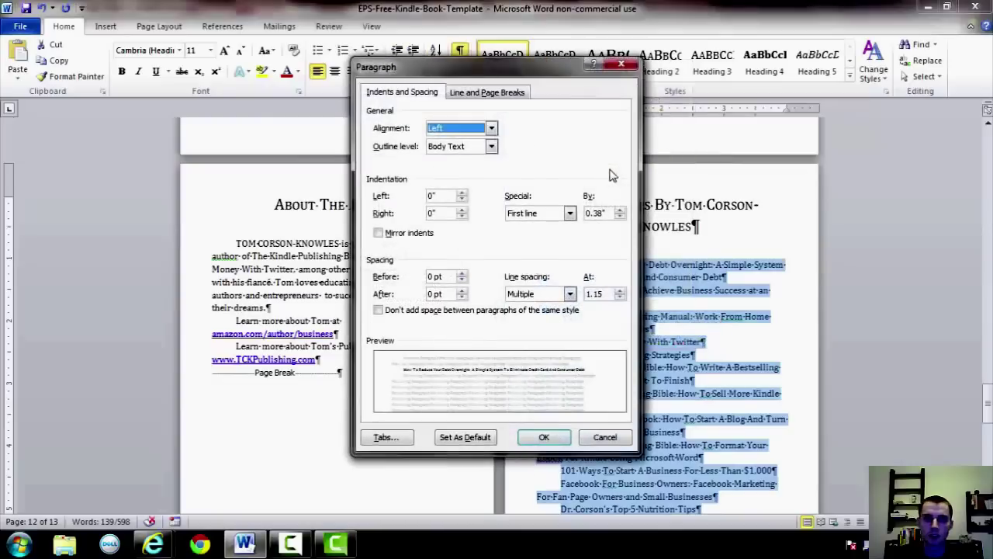
click(523, 218)
click(523, 227)
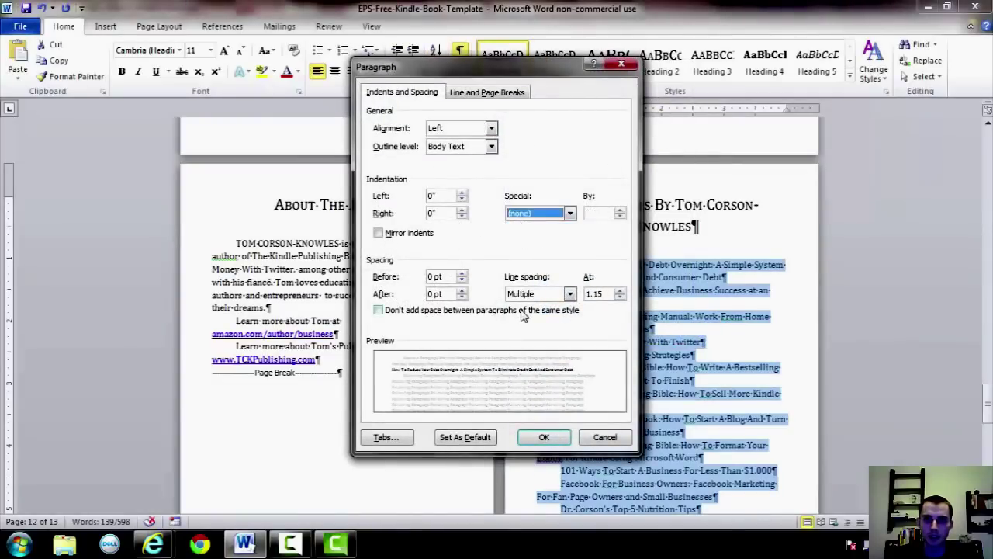
click(461, 297)
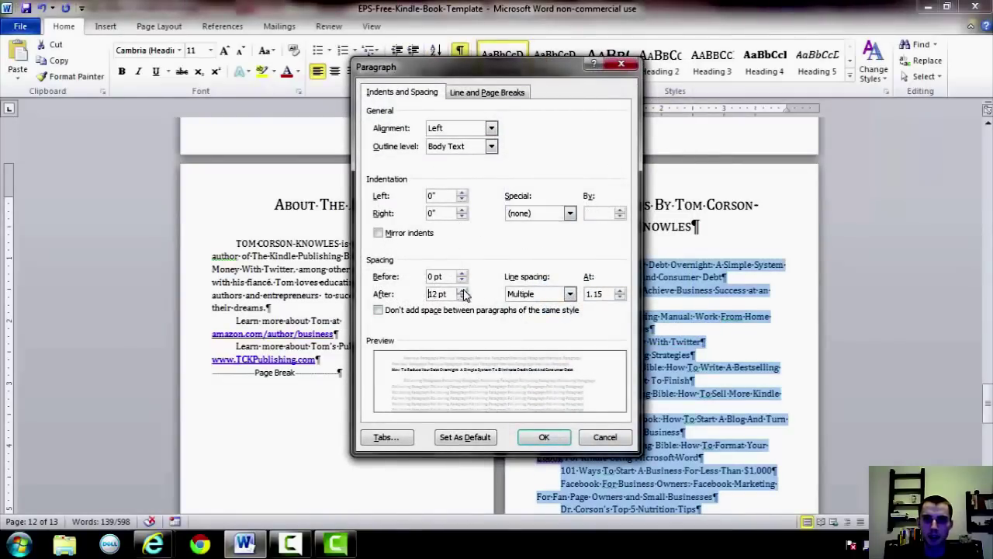
click(535, 437)
Set the About The Author paragraphs and links to no special indentation with 12 pt spacing after
scroll(594, 305, down, 8)
click(394, 394)
scroll(393, 394, up, 9)
scroll(393, 395, down, 1)
drag(350, 360, 329, 360)
right_click(313, 286)
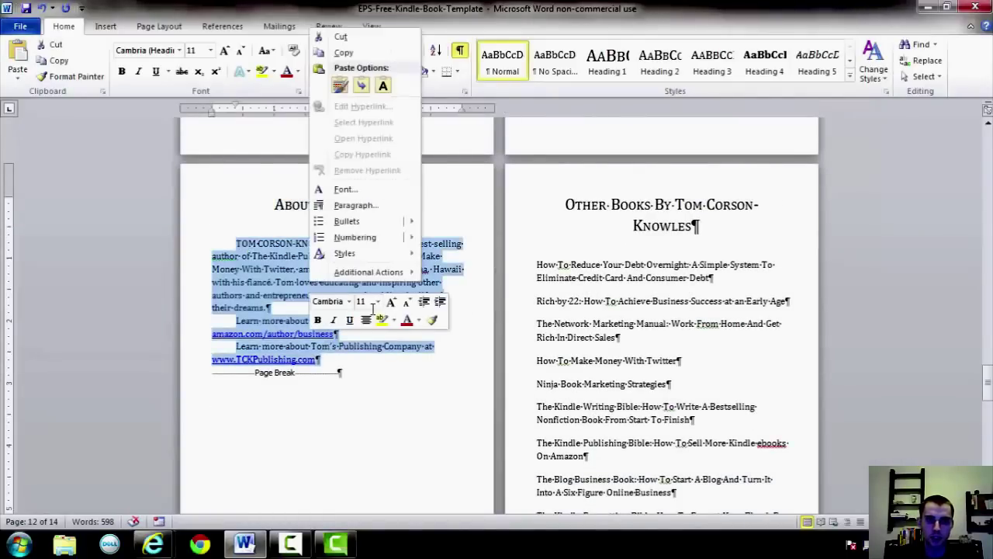
click(361, 206)
click(569, 212)
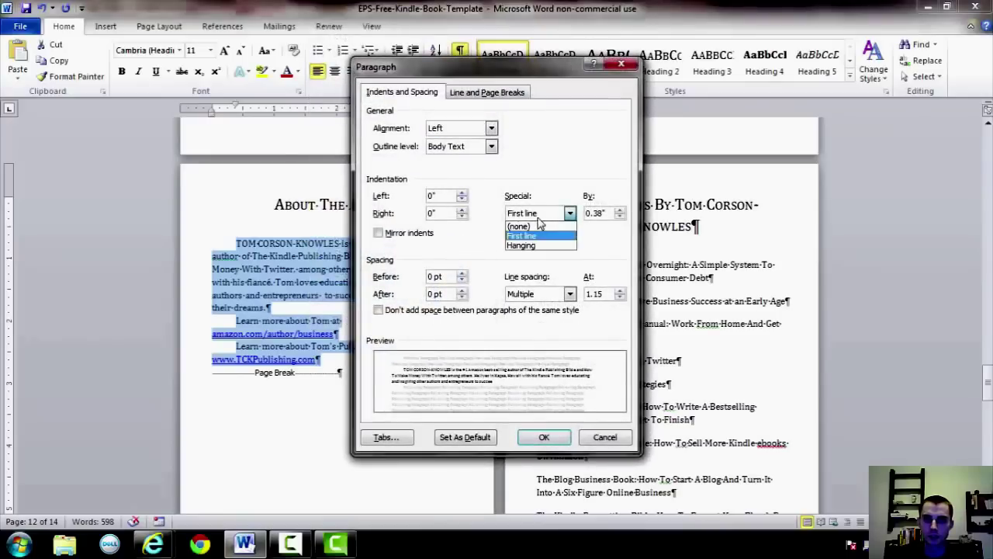
click(520, 223)
click(463, 289)
click(463, 290)
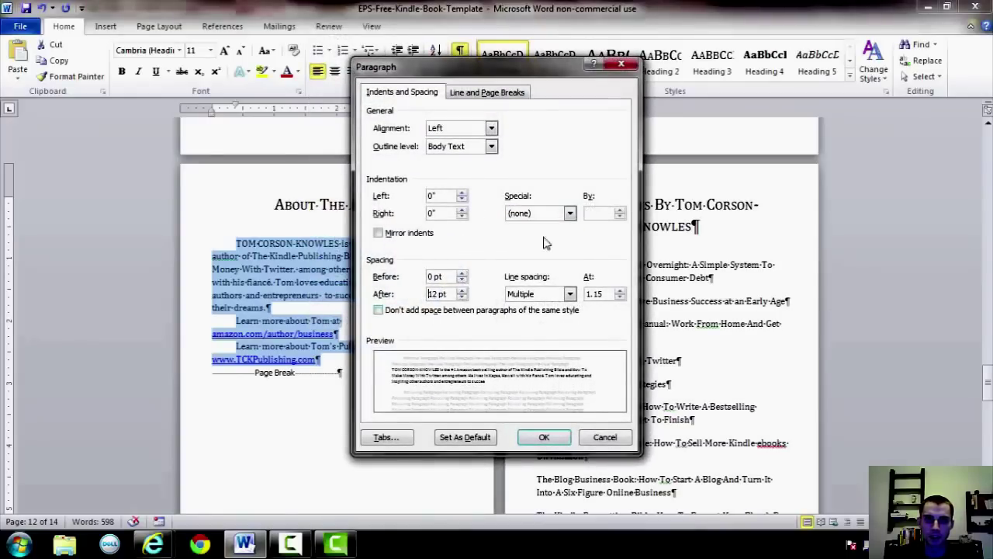
click(543, 437)
click(287, 283)
Review the formatting of the closing pages, the chapters and the title page
scroll(197, 173, down, 2)
drag(209, 184, 388, 304)
click(381, 313)
scroll(381, 312, down, 12)
scroll(380, 313, down, 3)
scroll(381, 313, up, 9)
scroll(380, 313, down, 7)
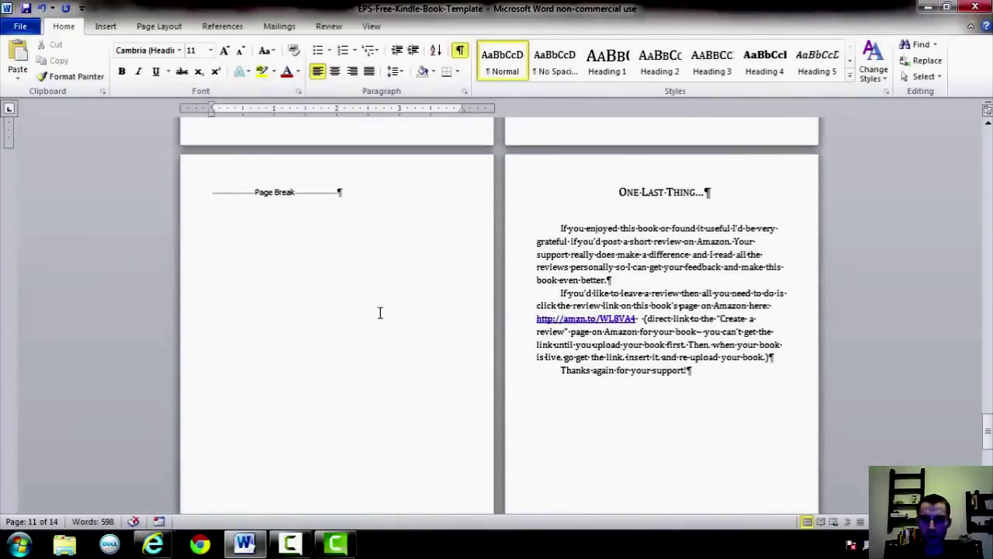
scroll(380, 313, up, 20)
scroll(379, 312, up, 20)
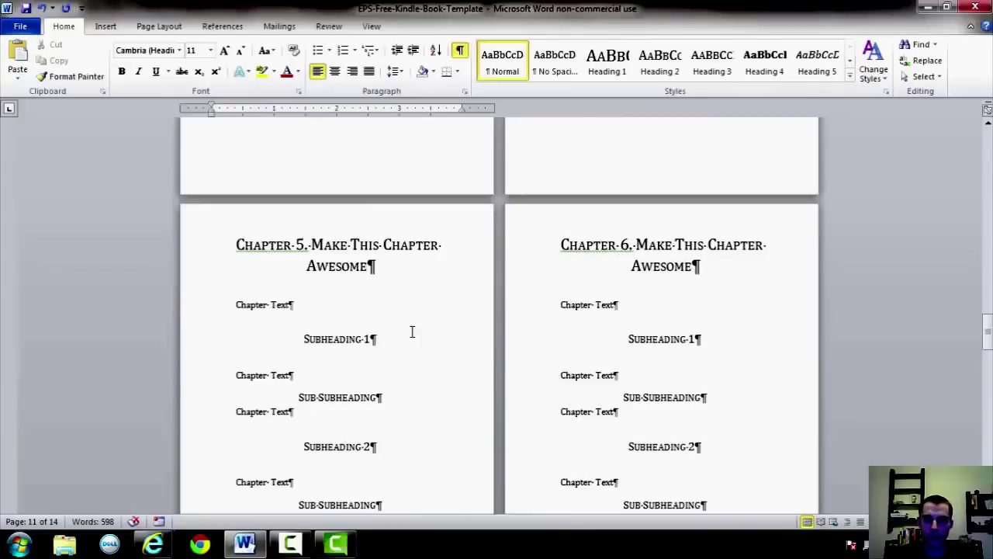
drag(989, 289, 989, 125)
scroll(520, 288, down, 3)
scroll(481, 286, down, 6)
scroll(481, 284, up, 3)
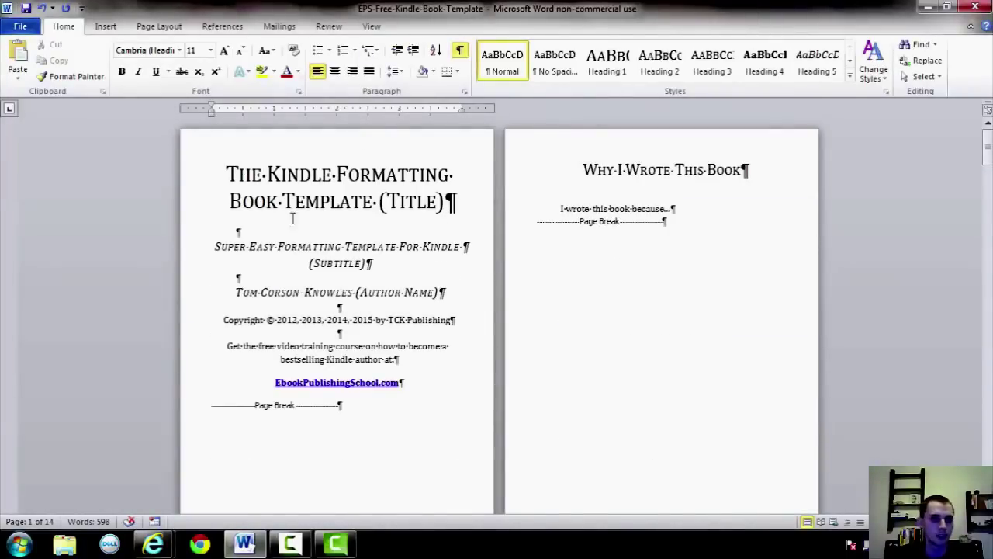
Save the template to the Desktop as EPS-Free-Kindle-Book-Template in Word Document format
click(23, 26)
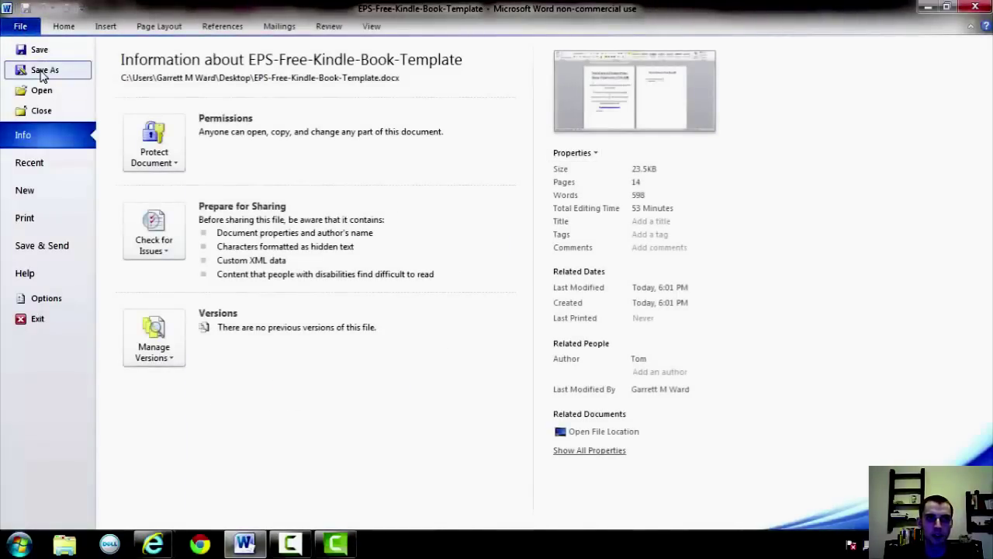
click(44, 72)
click(439, 387)
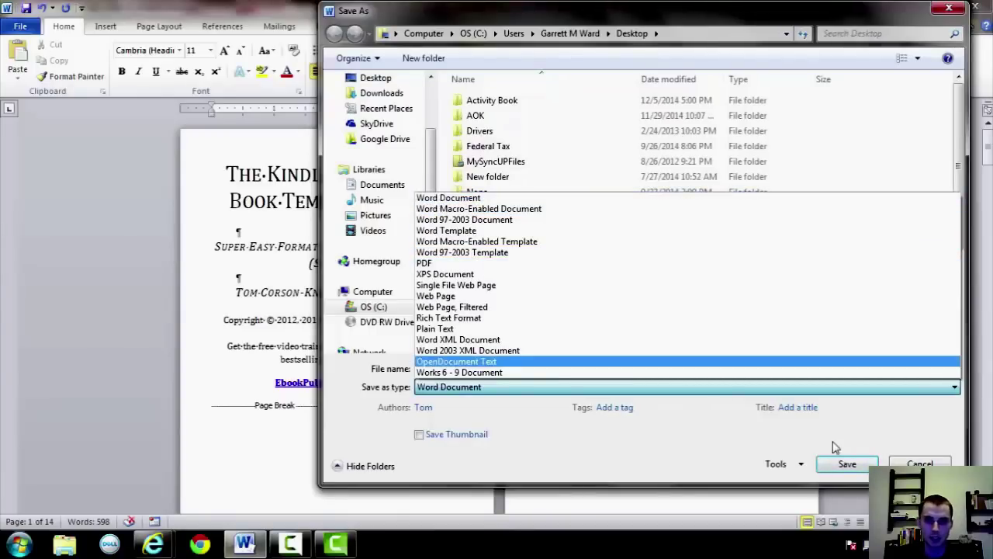
click(450, 198)
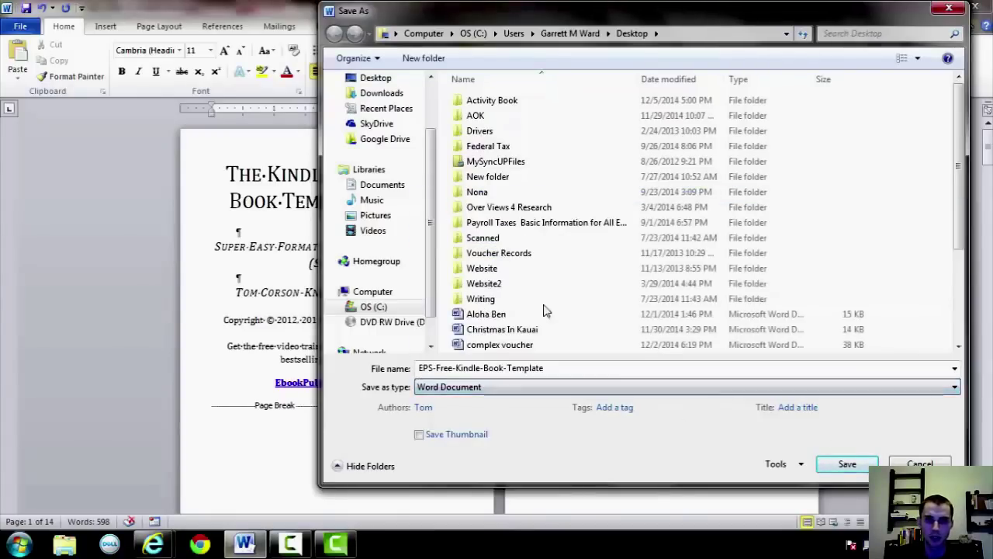
click(839, 464)
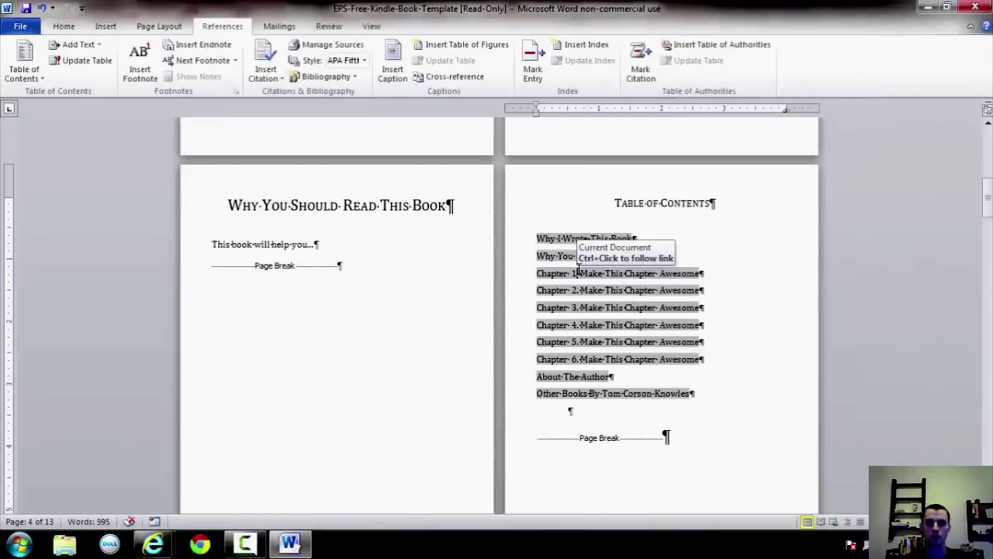
Examine the read-only template version with unindented paragraphs, from the title page to One Last Thing and back
scroll(659, 372, up, 10)
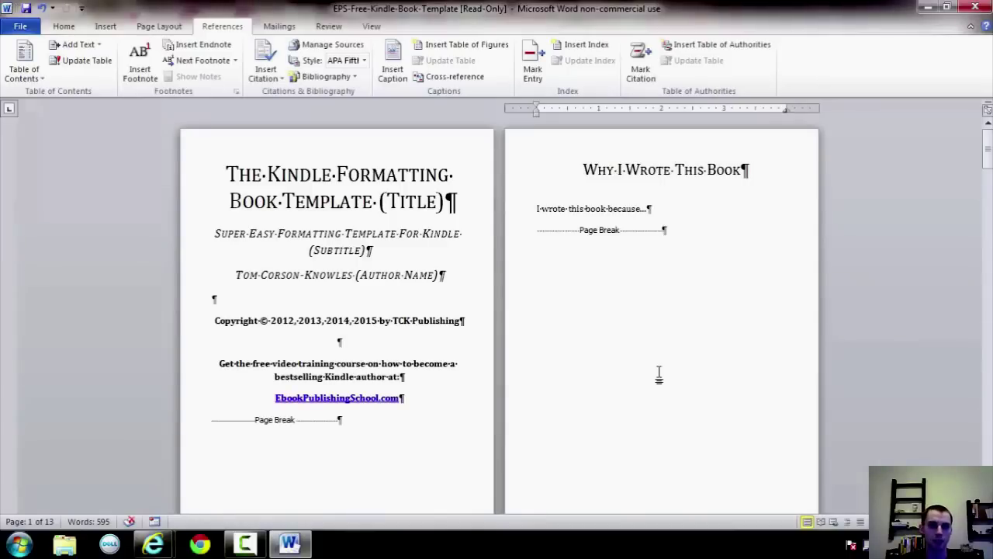
scroll(505, 299, down, 4)
scroll(448, 289, up, 4)
scroll(449, 289, down, 20)
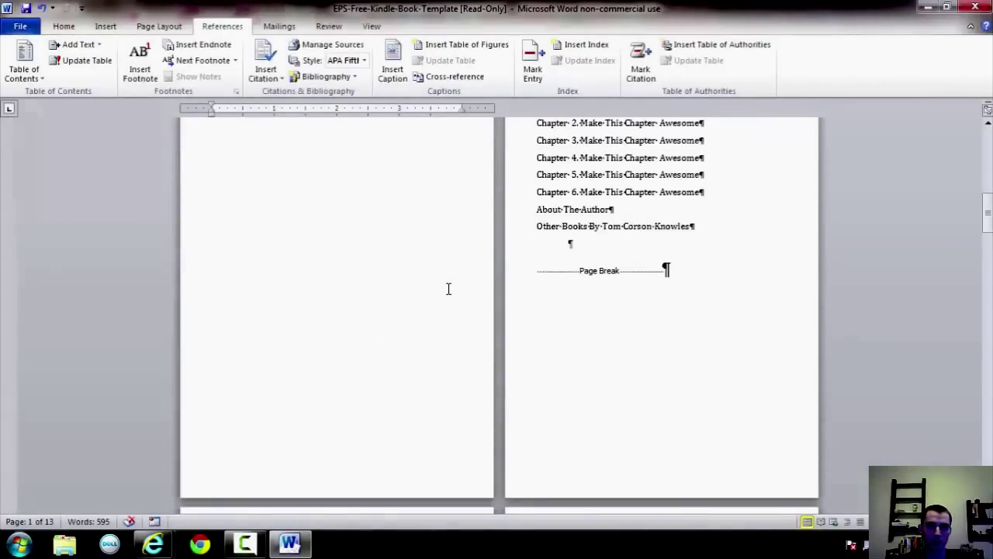
scroll(449, 288, down, 20)
scroll(448, 288, down, 20)
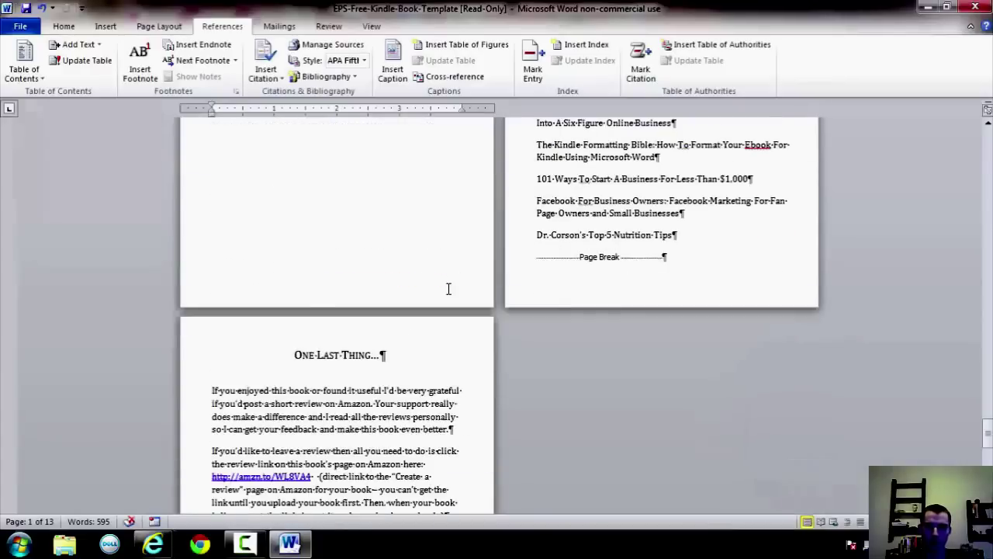
scroll(449, 289, down, 5)
scroll(448, 288, up, 7)
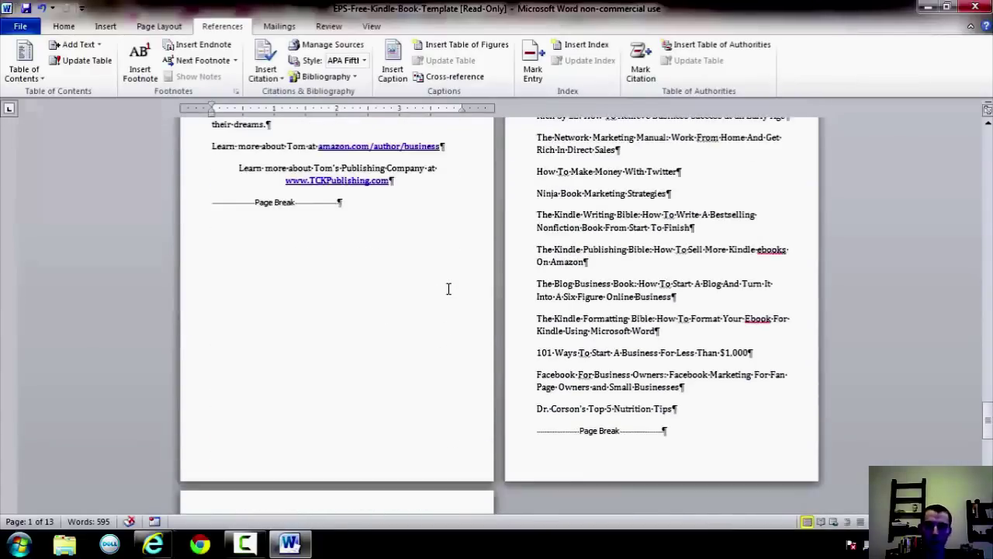
scroll(449, 289, up, 15)
scroll(448, 289, up, 20)
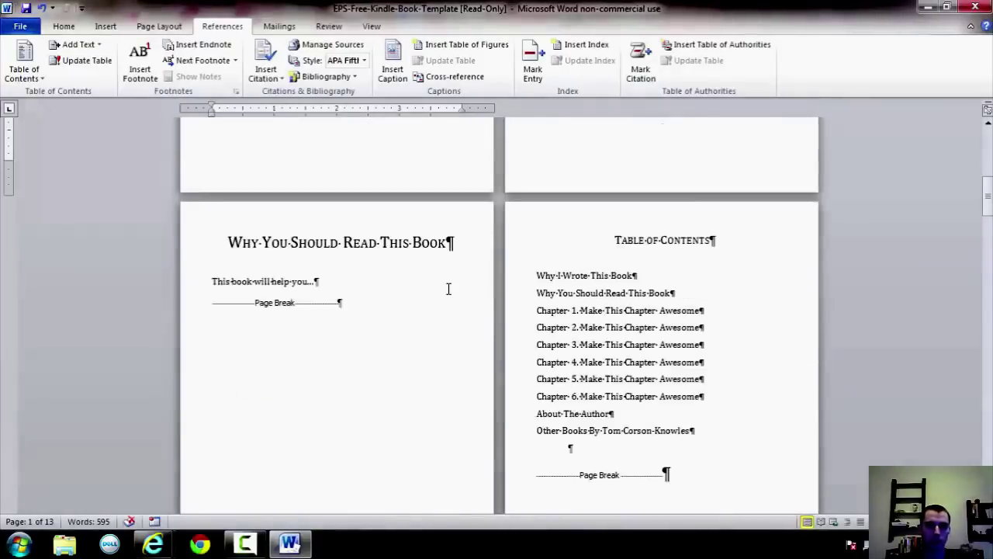
scroll(449, 289, up, 8)
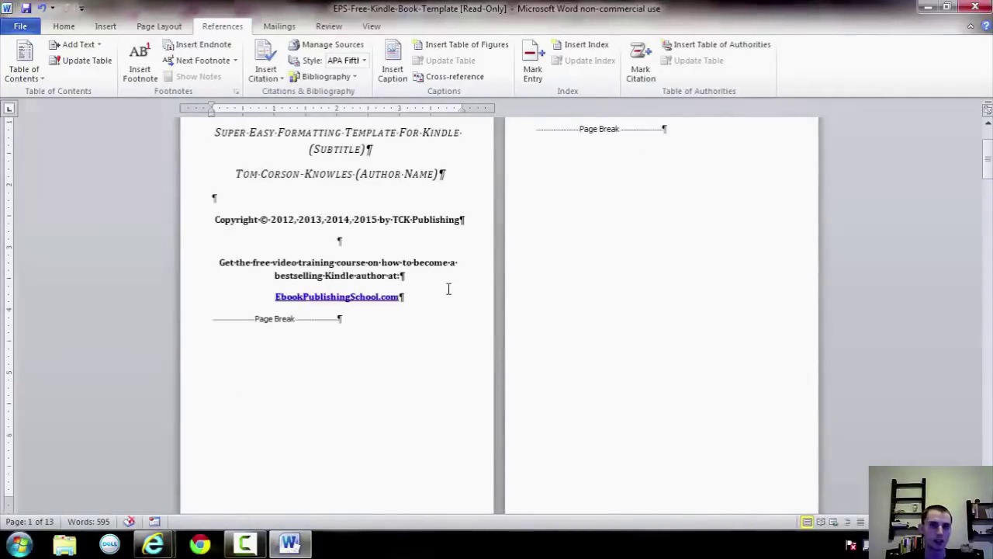
scroll(448, 288, up, 2)
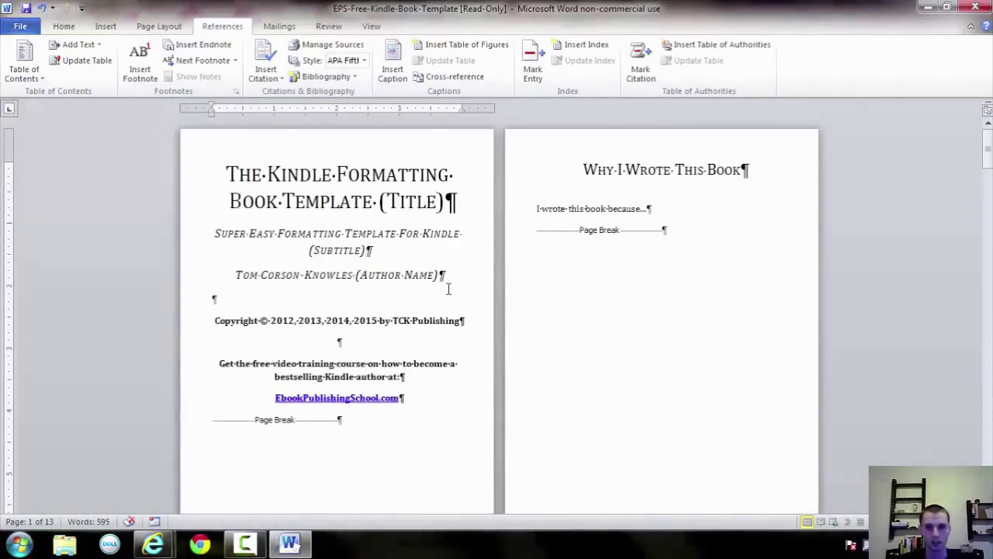